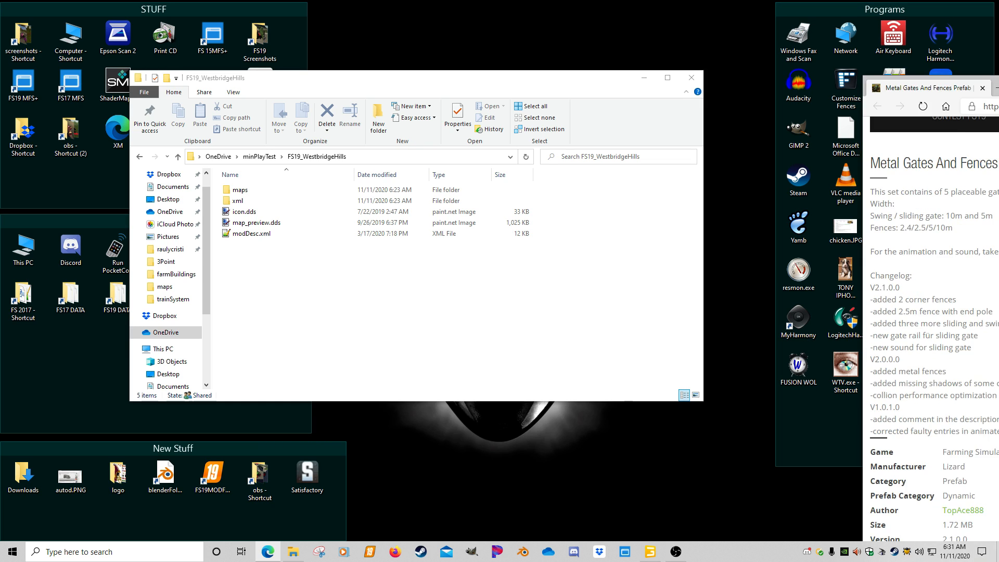
Download the Metal Gates And Fences Prefab ZIP from its mod page and close the browser
{"action": "left_click_drag", "start_coordinate": [998, 81], "coordinate": [453, 58]}
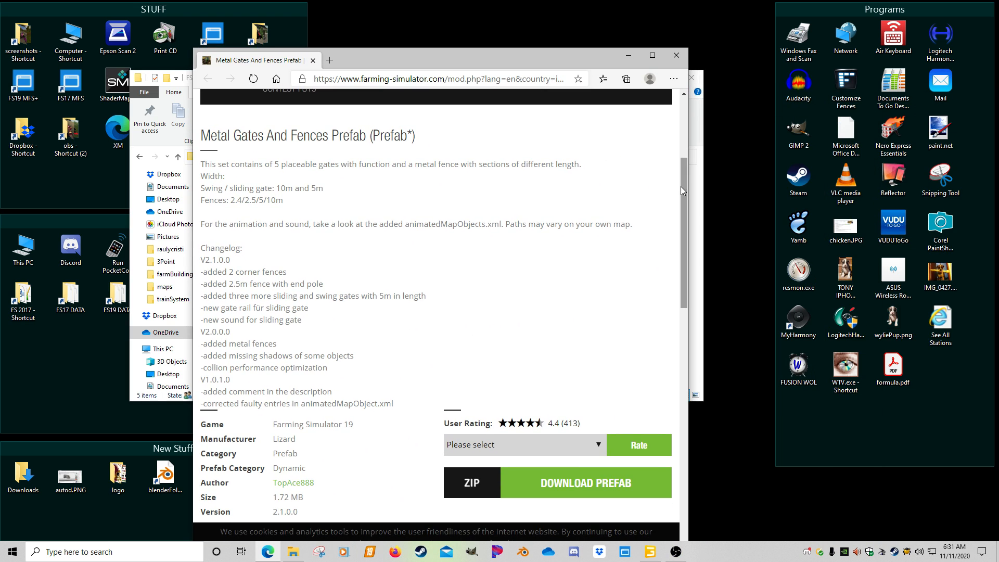
{"action": "left_click_drag", "start_coordinate": [680, 186], "coordinate": [676, 237]}
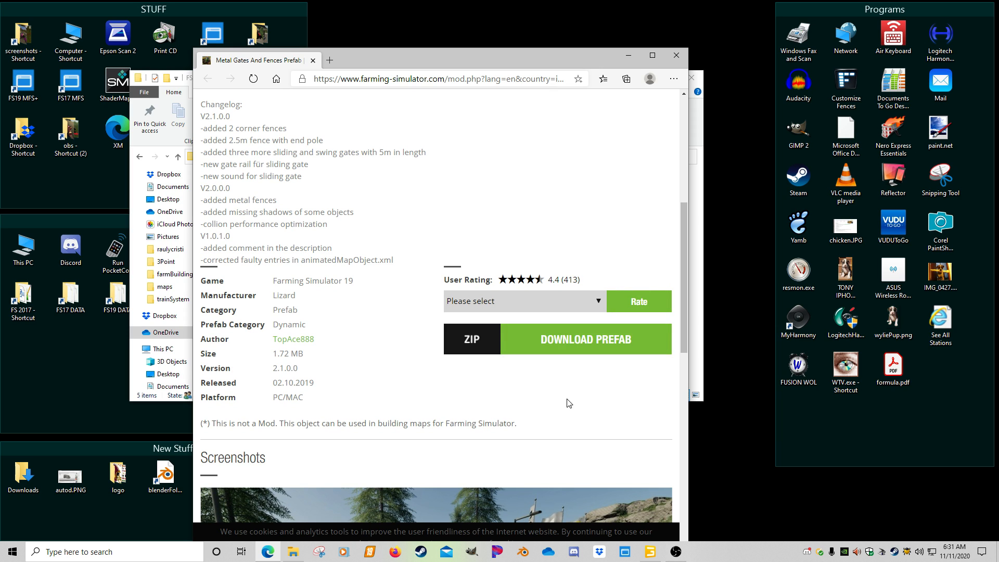
{"action": "left_click", "coordinate": [578, 340]}
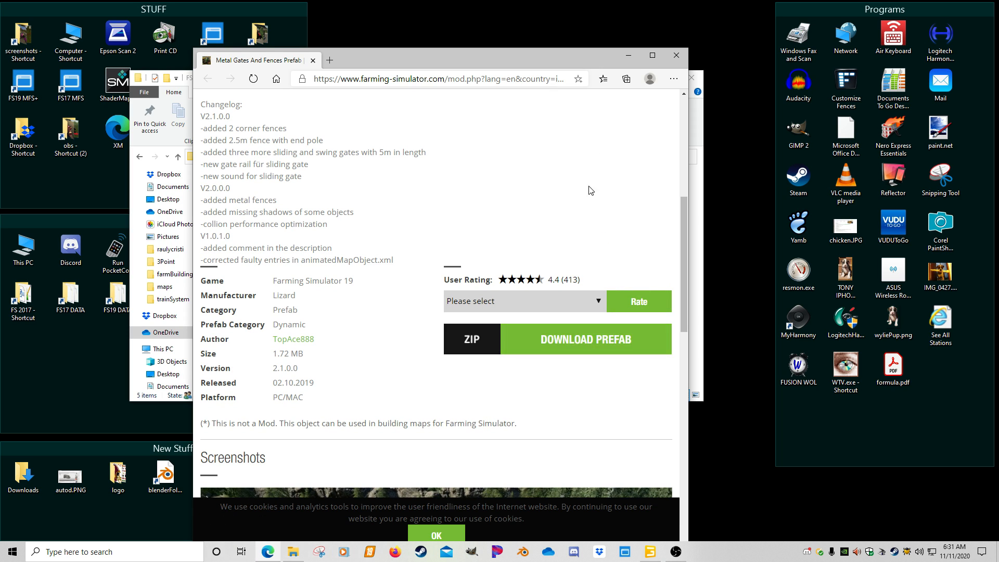
{"action": "left_click_drag", "start_coordinate": [587, 58], "coordinate": [657, 23]}
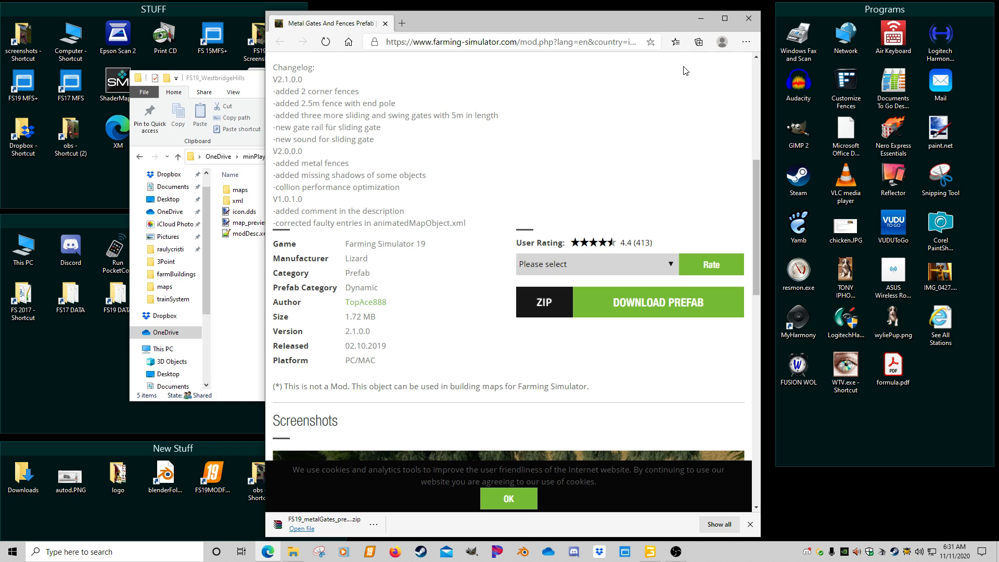
{"action": "left_click", "coordinate": [748, 18]}
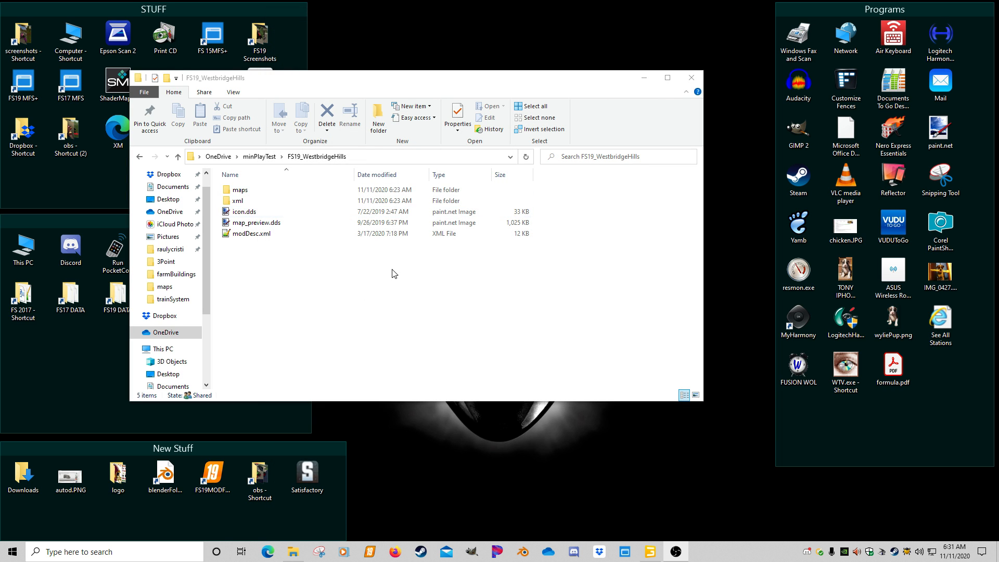
Open the Downloads folder in a second window and arrange it beside the FS19_WestbridgeHills folder window
{"action": "right_click", "coordinate": [293, 555]}
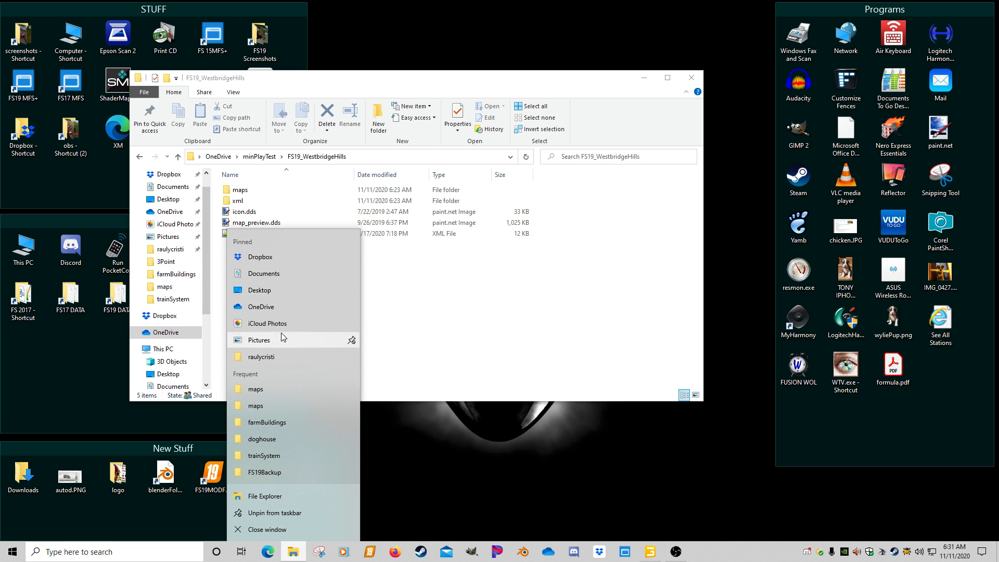
{"action": "left_click", "coordinate": [264, 274]}
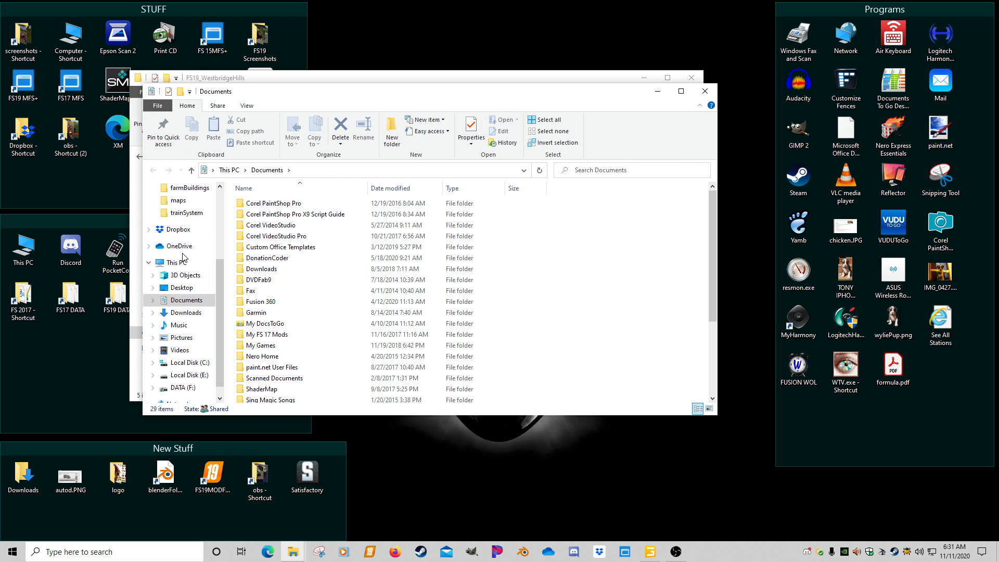
{"action": "left_click", "coordinate": [186, 313]}
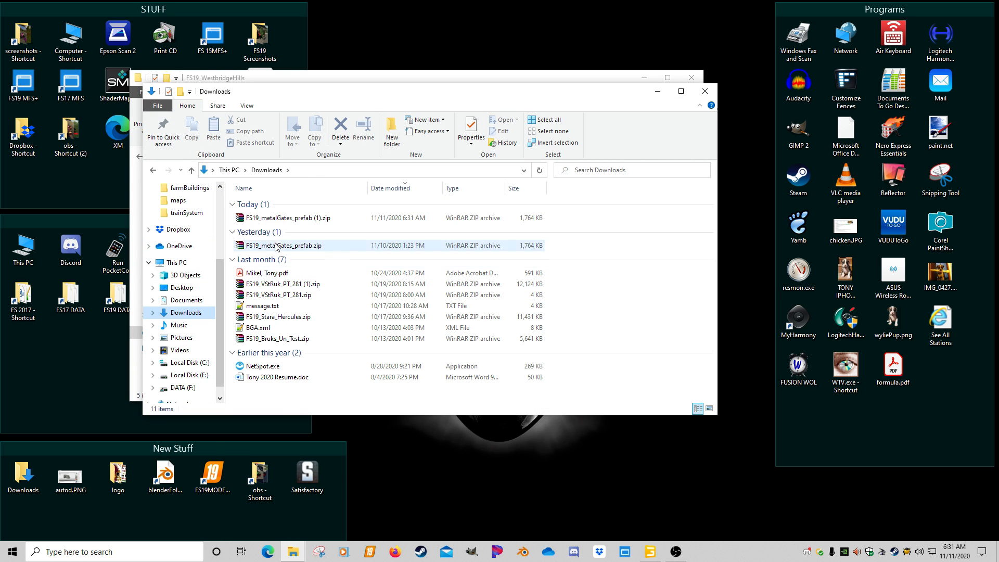
{"action": "left_click_drag", "start_coordinate": [450, 97], "coordinate": [823, 111]}
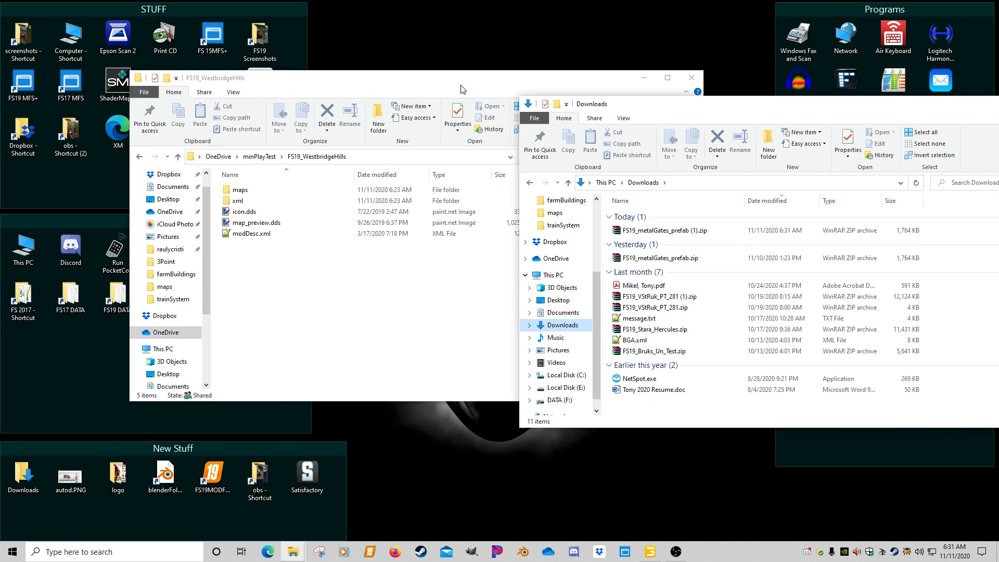
{"action": "left_click_drag", "start_coordinate": [460, 89], "coordinate": [365, 73]}
{"action": "left_click", "coordinate": [165, 141]}
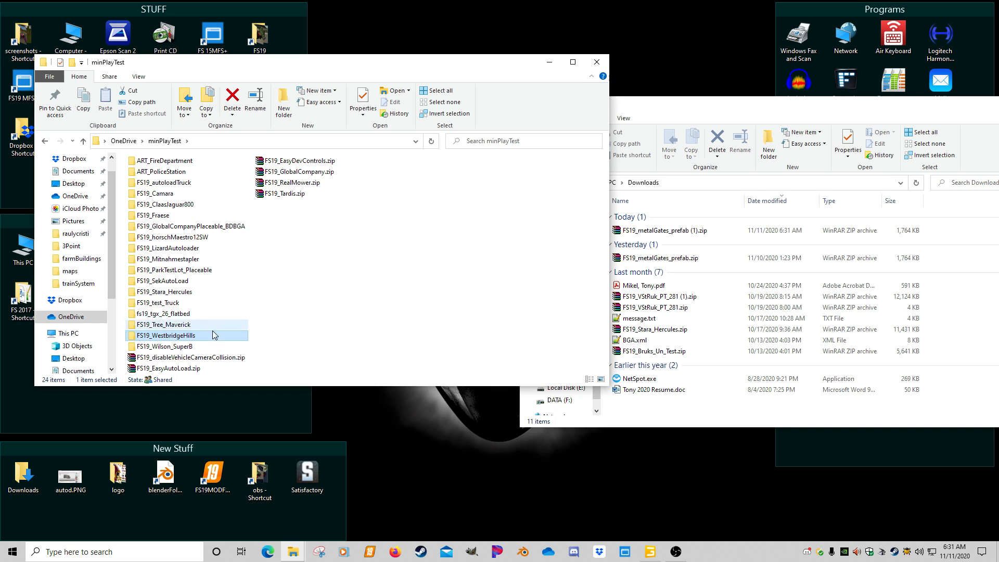
{"action": "double_click", "coordinate": [192, 335]}
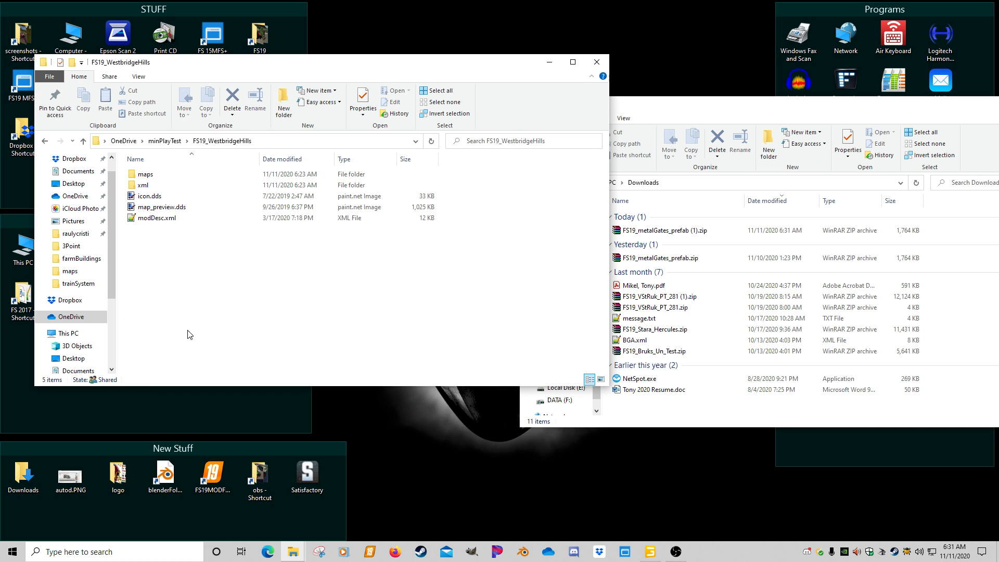
Extract FS19_metalGates_prefab (1).zip into its own subfolder of FS19_WestbridgeHills and close the Downloads window
{"action": "left_click", "coordinate": [676, 116]}
{"action": "left_click", "coordinate": [649, 231]}
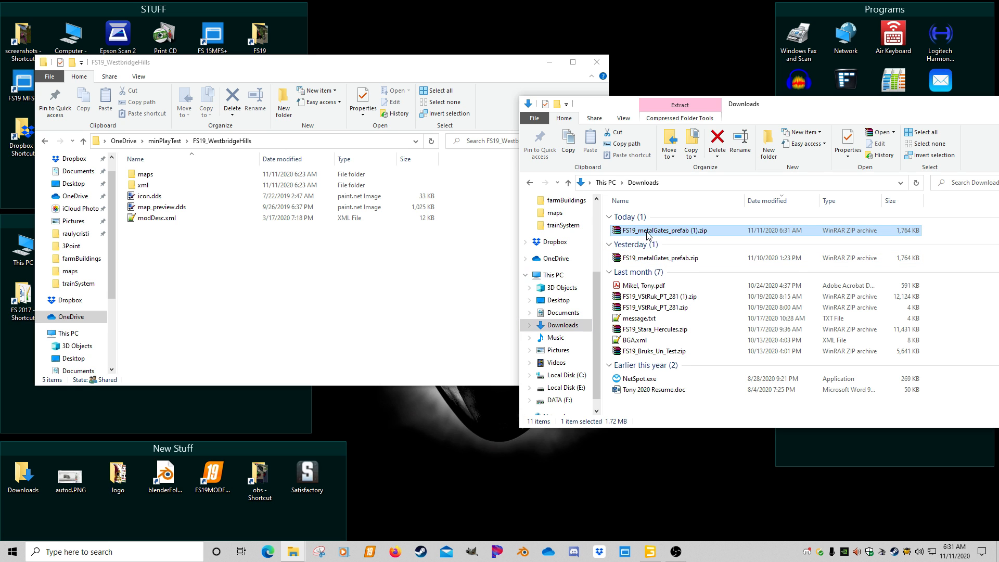
{"action": "right_click_drag", "start_coordinate": [648, 235], "coordinate": [214, 320]}
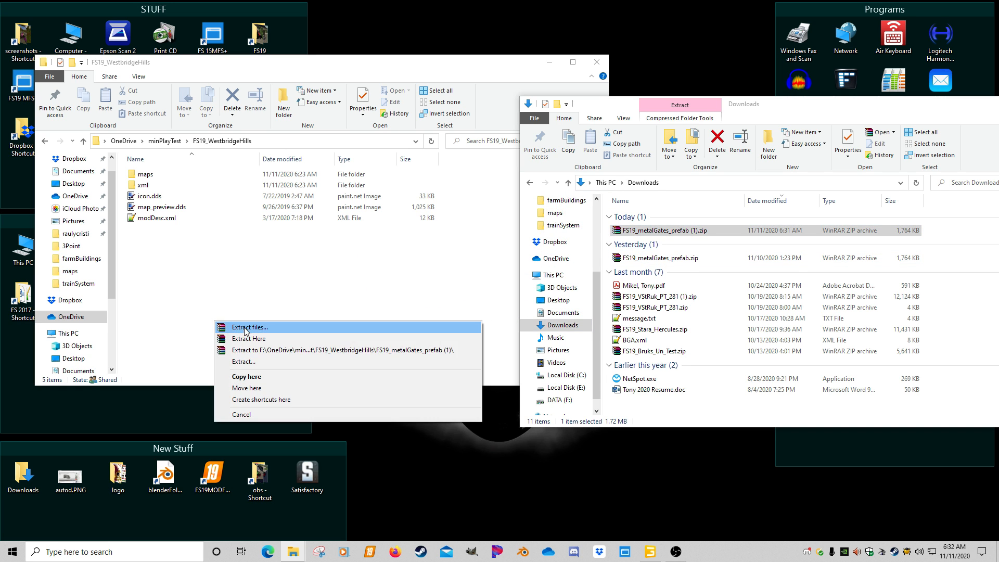
{"action": "left_click", "coordinate": [254, 350]}
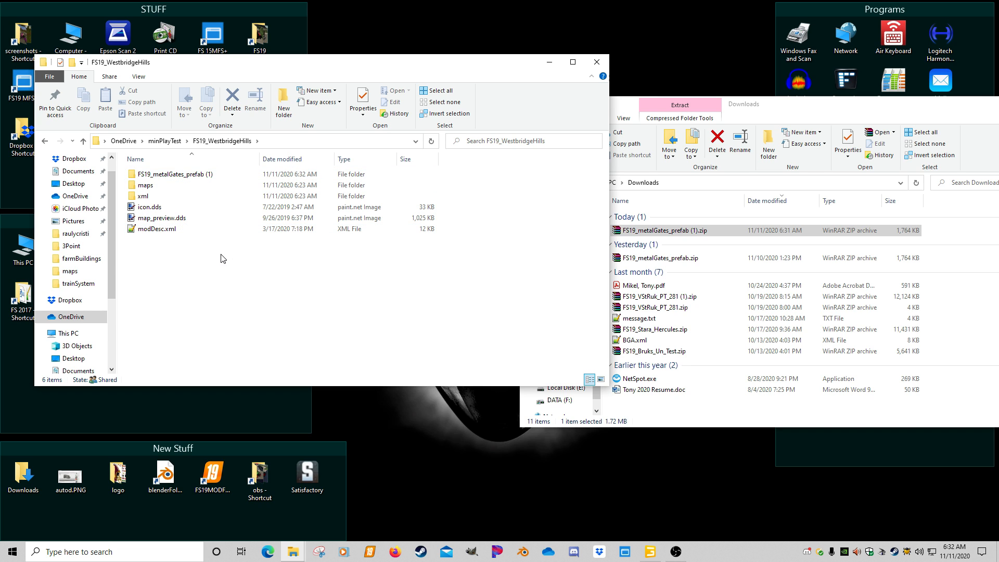
{"action": "left_click", "coordinate": [793, 119]}
{"action": "right_click", "coordinate": [791, 108]}
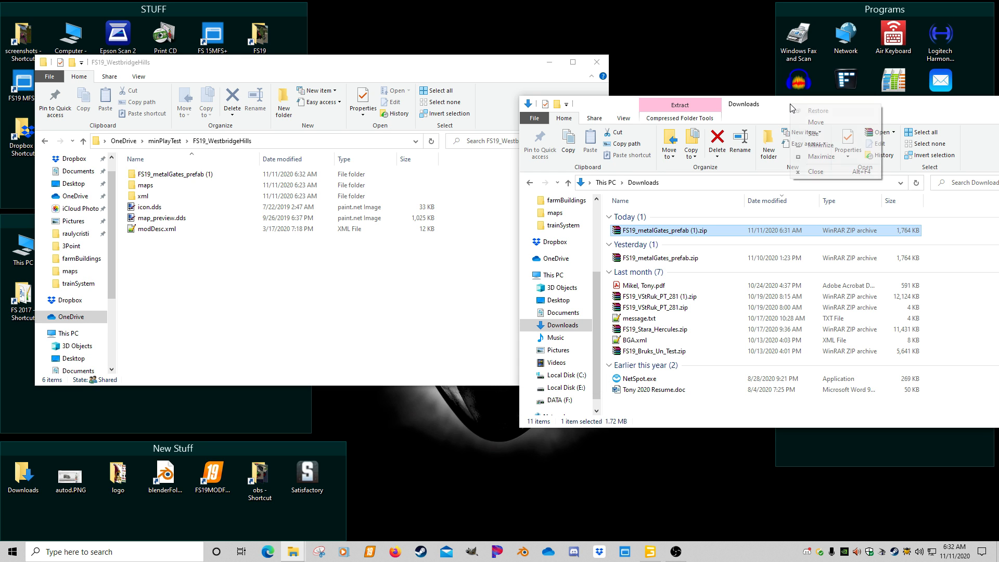
{"action": "left_click", "coordinate": [806, 176]}
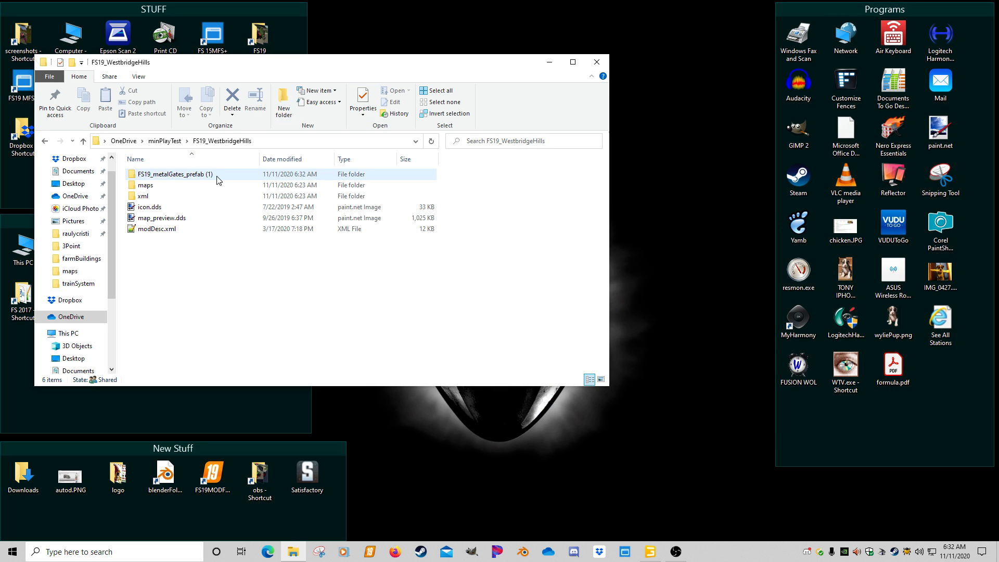
Move animatedMapObjects.xml from the FS19_metalGates_prefab (1) folder up into the FS19_WestbridgeHills folder
{"action": "double_click", "coordinate": [188, 175]}
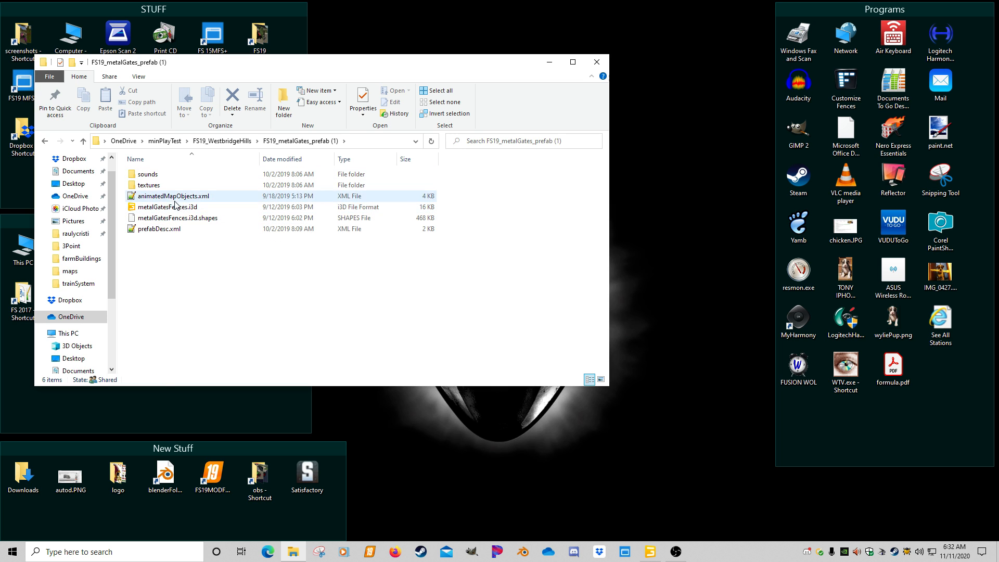
{"action": "left_click", "coordinate": [190, 197]}
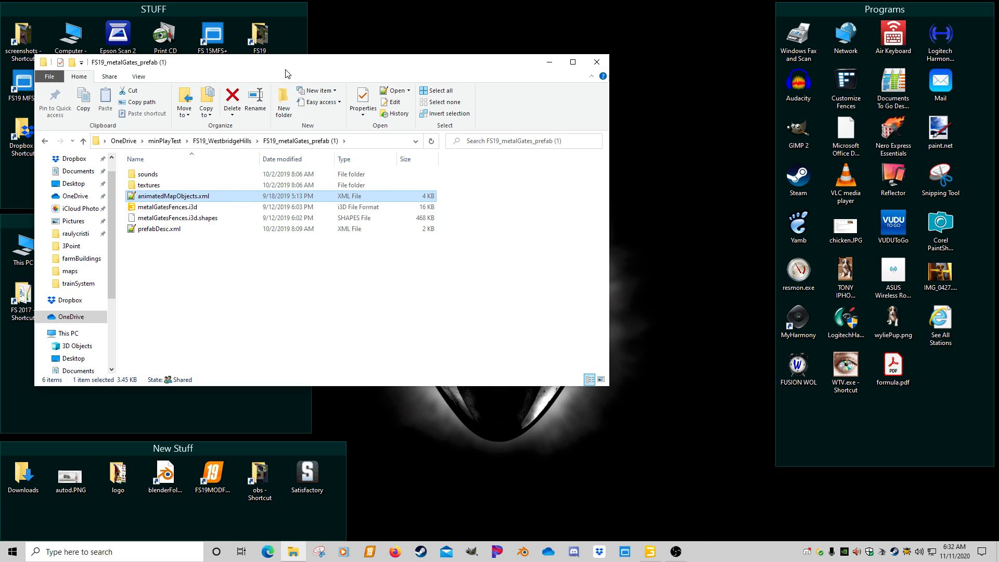
{"action": "left_click_drag", "start_coordinate": [286, 63], "coordinate": [429, 56]}
{"action": "left_click", "coordinate": [309, 232]}
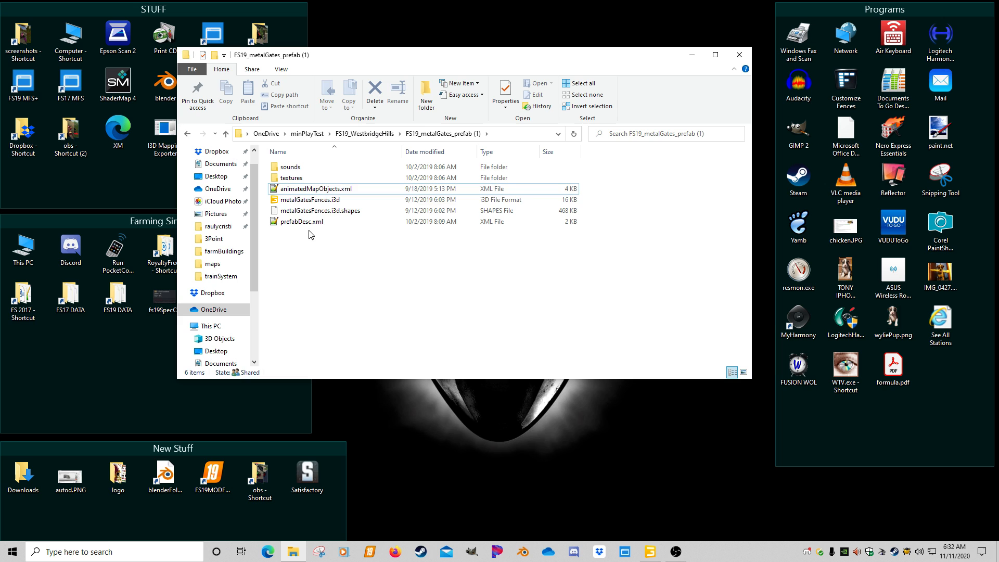
{"action": "left_click", "coordinate": [309, 194]}
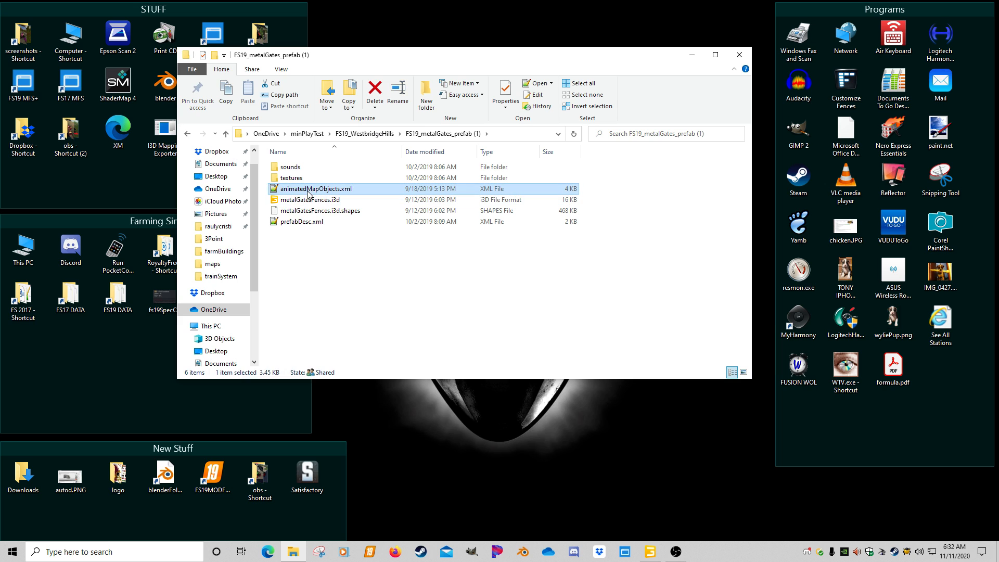
{"action": "left_click", "coordinate": [187, 134]}
{"action": "key", "text": "ctrl+v"}
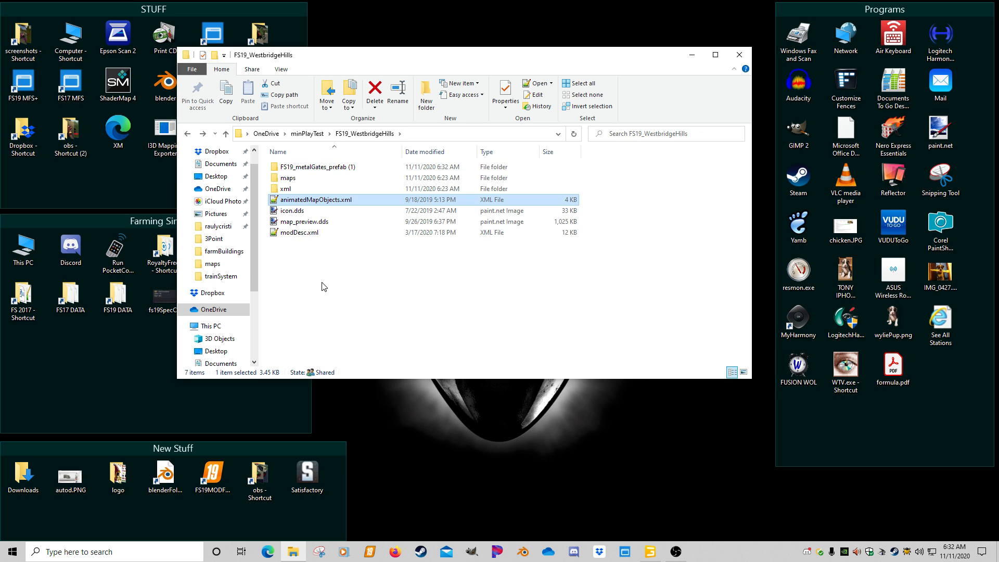
Review the contents of prefabDesc.xml from the FS19_metalGates_prefab (1) folder in Notepad++ and close it
{"action": "double_click", "coordinate": [324, 171]}
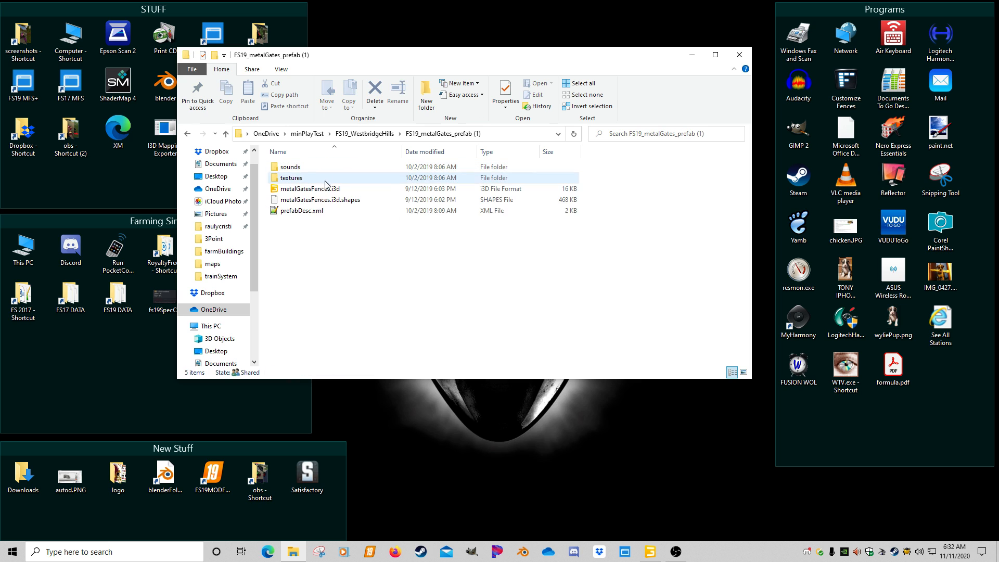
{"action": "double_click", "coordinate": [324, 211]}
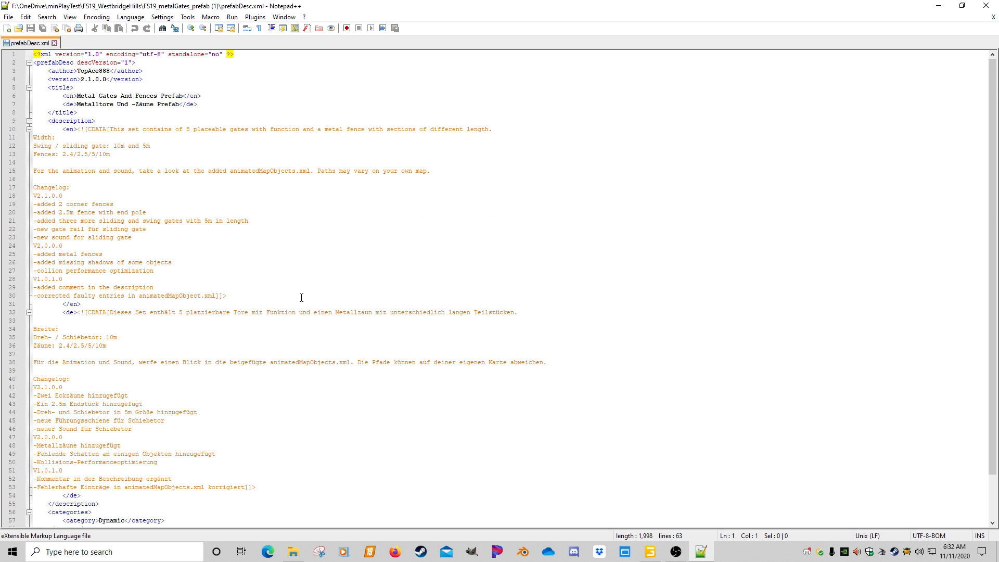
{"action": "scroll", "coordinate": [263, 316], "scroll_direction": "down", "scroll_amount": 2}
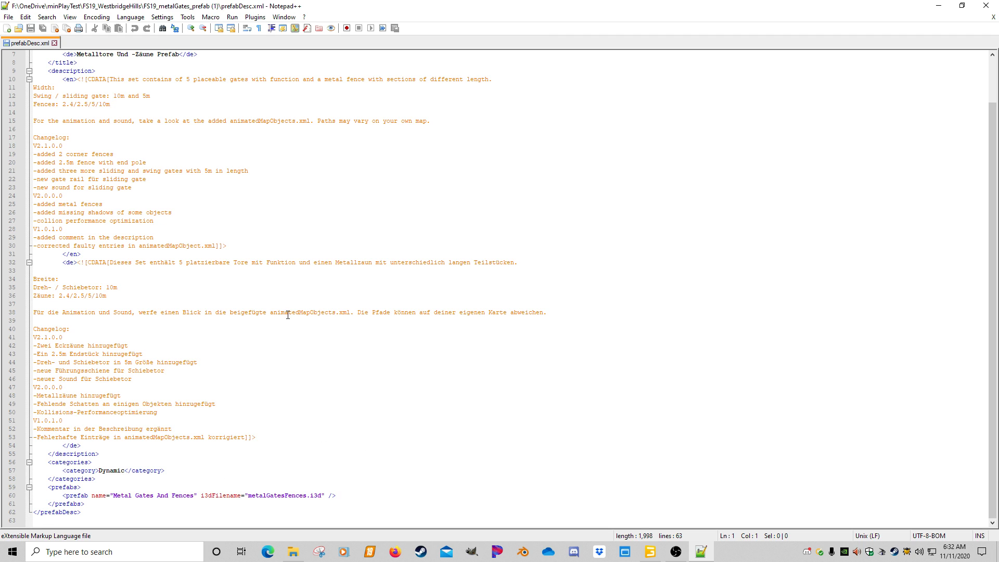
{"action": "left_click", "coordinate": [993, 17]}
{"action": "left_click", "coordinate": [985, 5]}
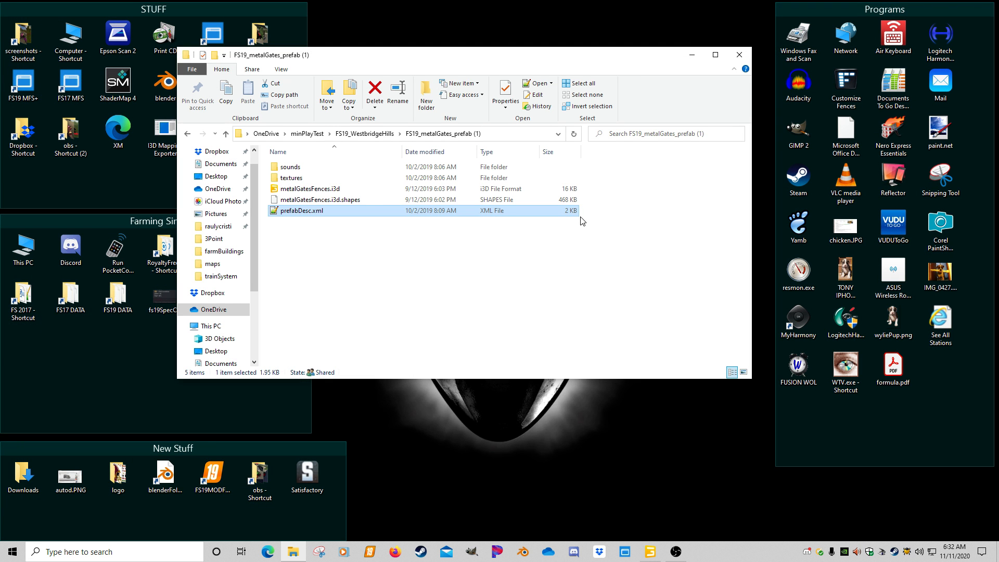
Delete prefabDesc.xml from the FS19_metalGates_prefab (1) folder
{"action": "left_click", "coordinate": [437, 274]}
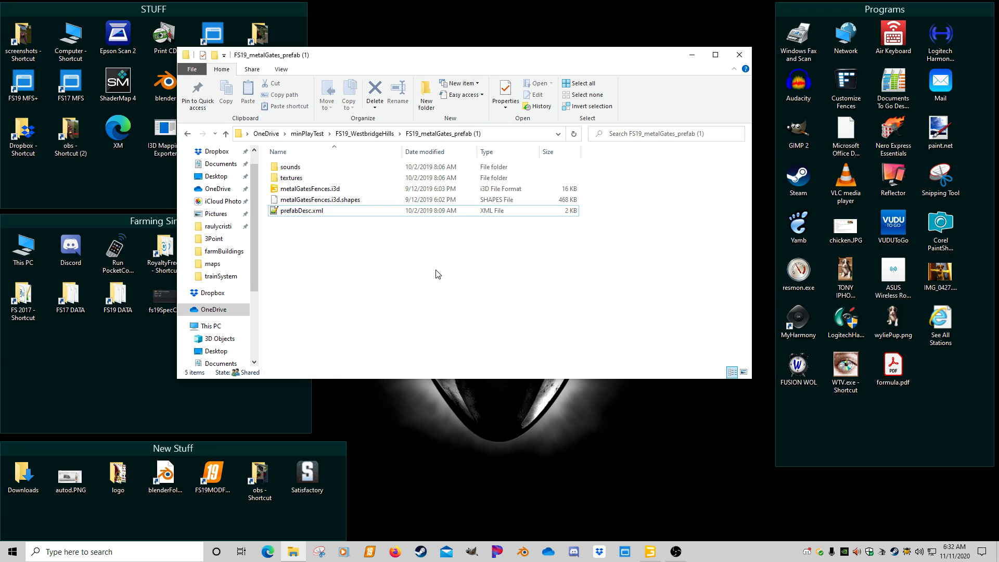
{"action": "left_click", "coordinate": [310, 211]}
{"action": "key", "text": "Delete"}
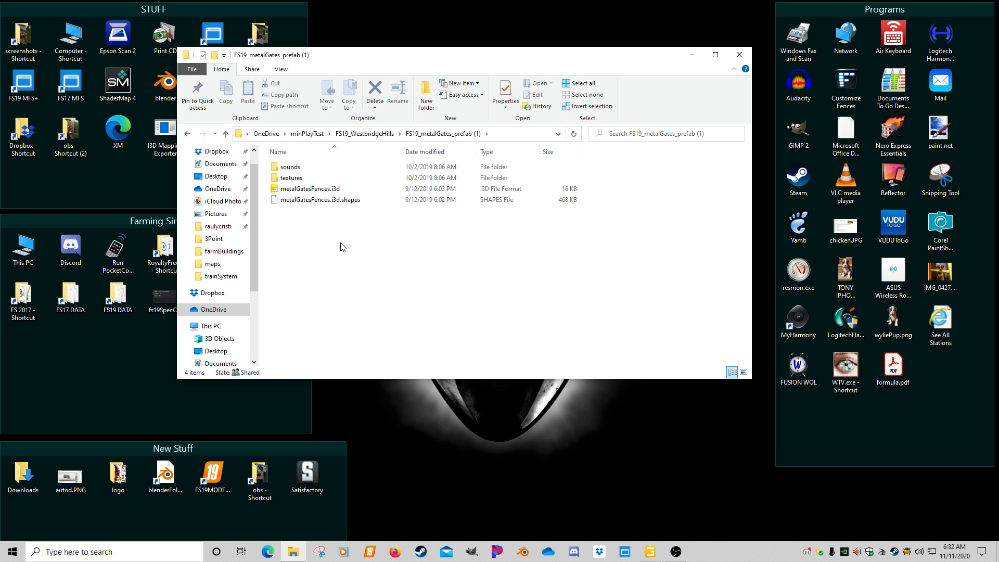
Check the files in the prefab's sounds folder and move that folder up into FS19_WestbridgeHills
{"action": "double_click", "coordinate": [312, 167]}
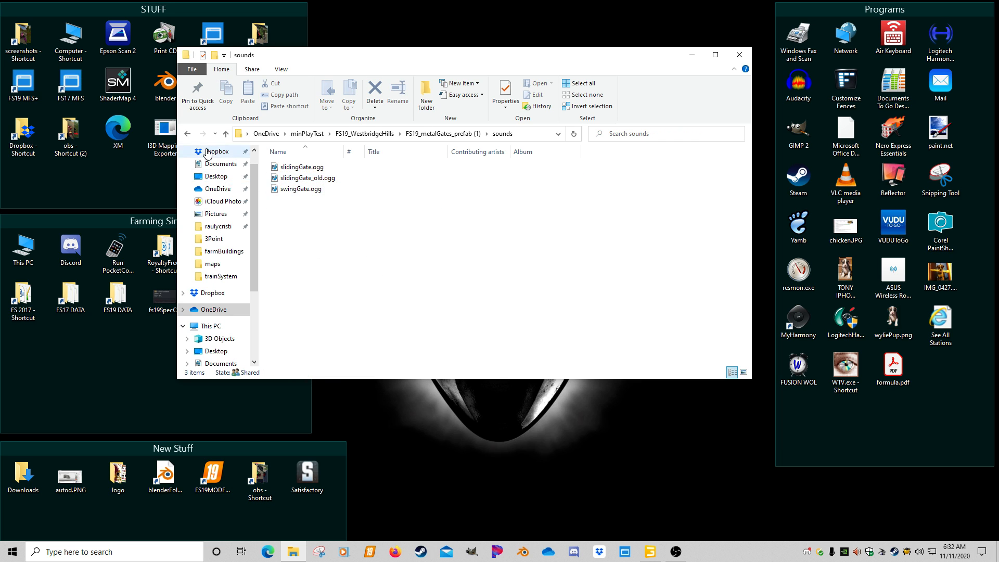
{"action": "left_click", "coordinate": [188, 133]}
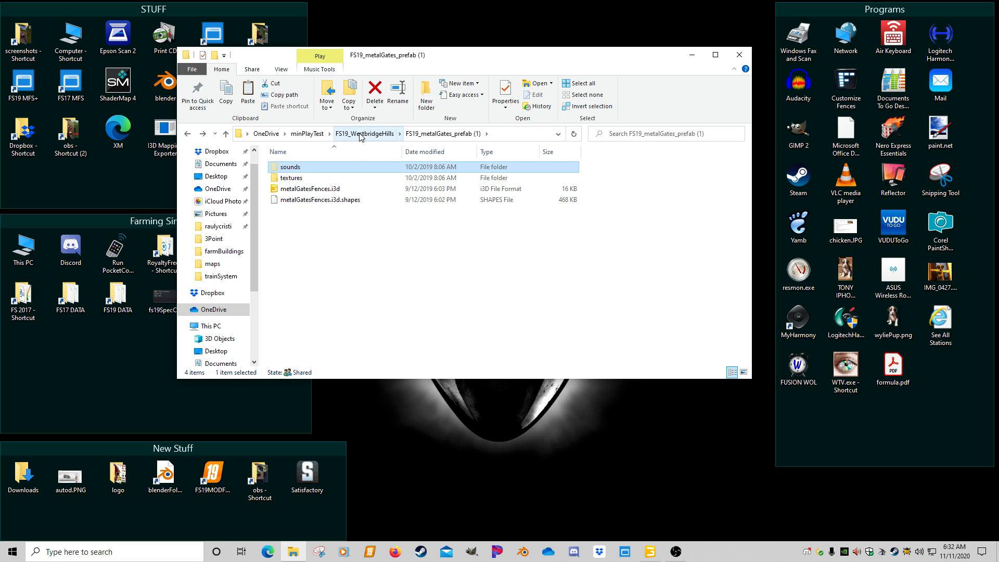
{"action": "left_click", "coordinate": [188, 135]}
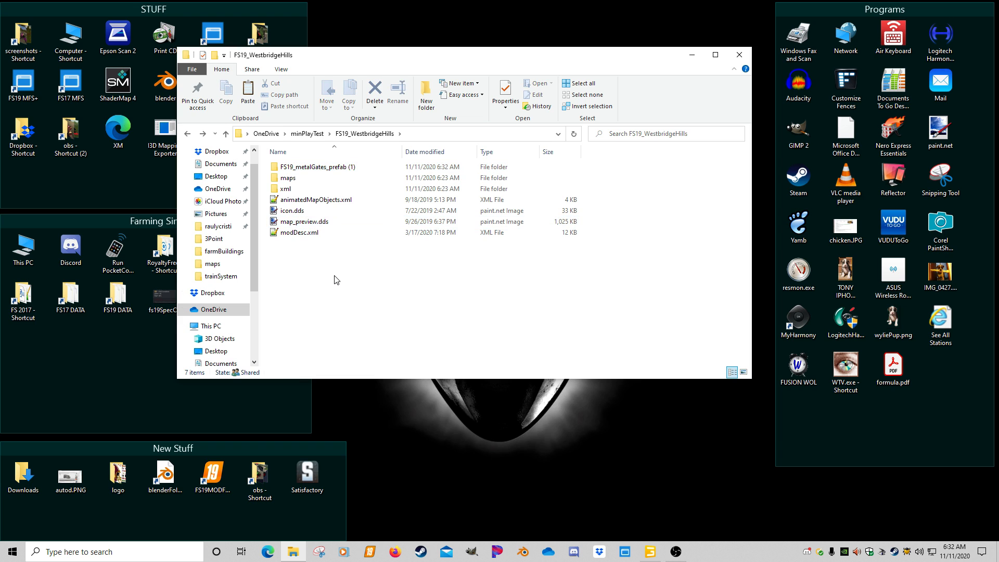
{"action": "key", "text": "ctrl+v"}
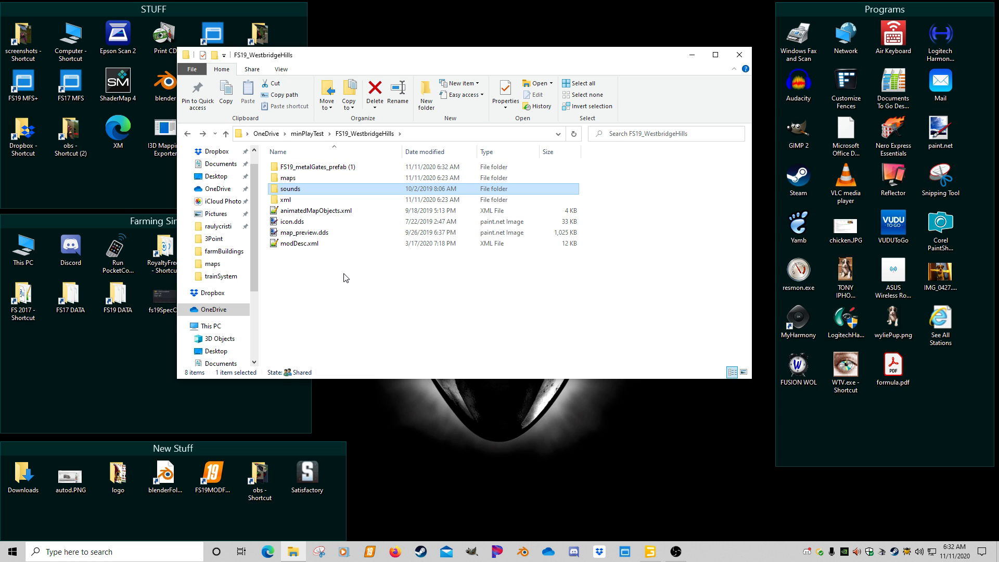
Examine the sound file paths in animatedMapObjects.xml in Notepad++ and close the editor
{"action": "double_click", "coordinate": [315, 211]}
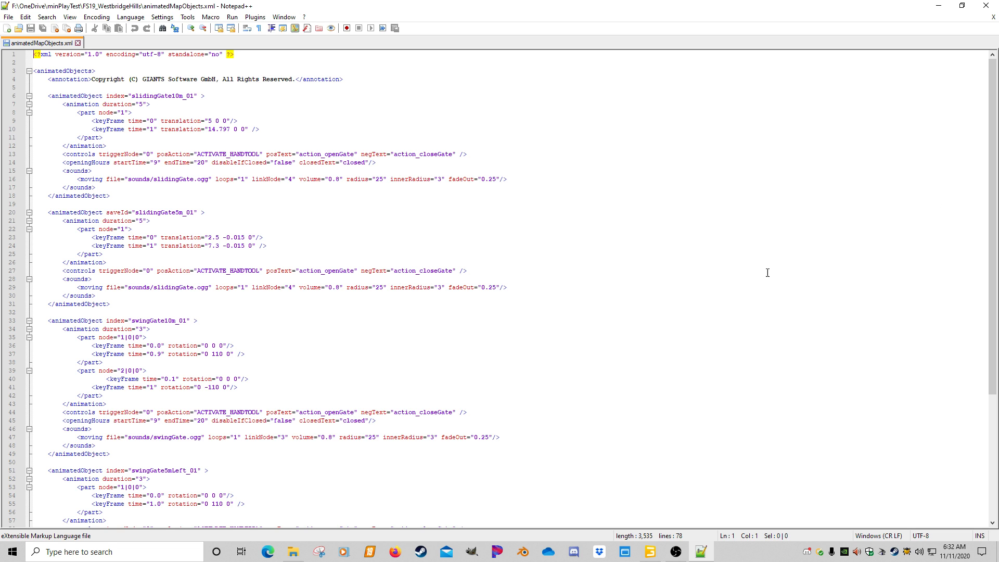
{"action": "left_click", "coordinate": [150, 288]}
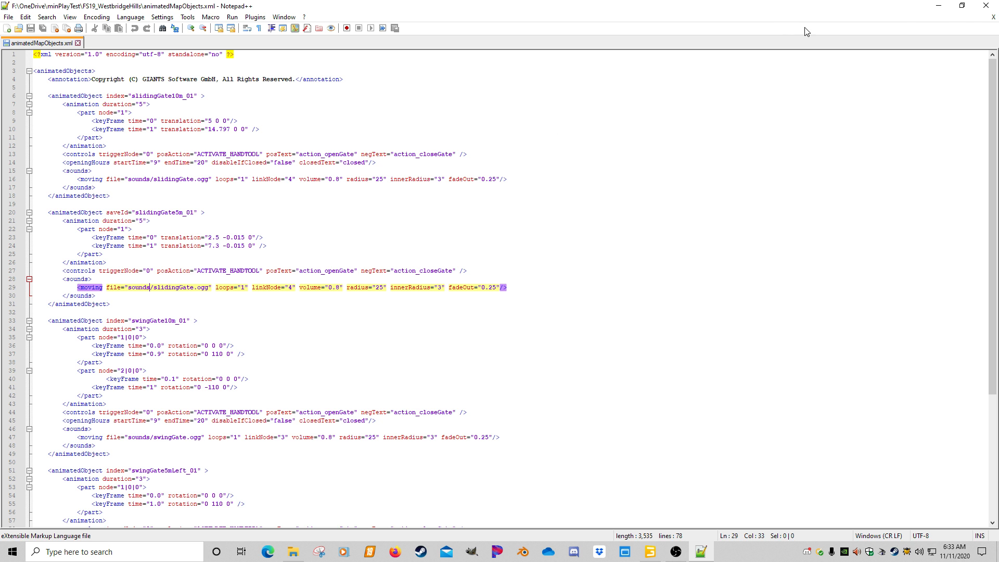
{"action": "left_click", "coordinate": [985, 5]}
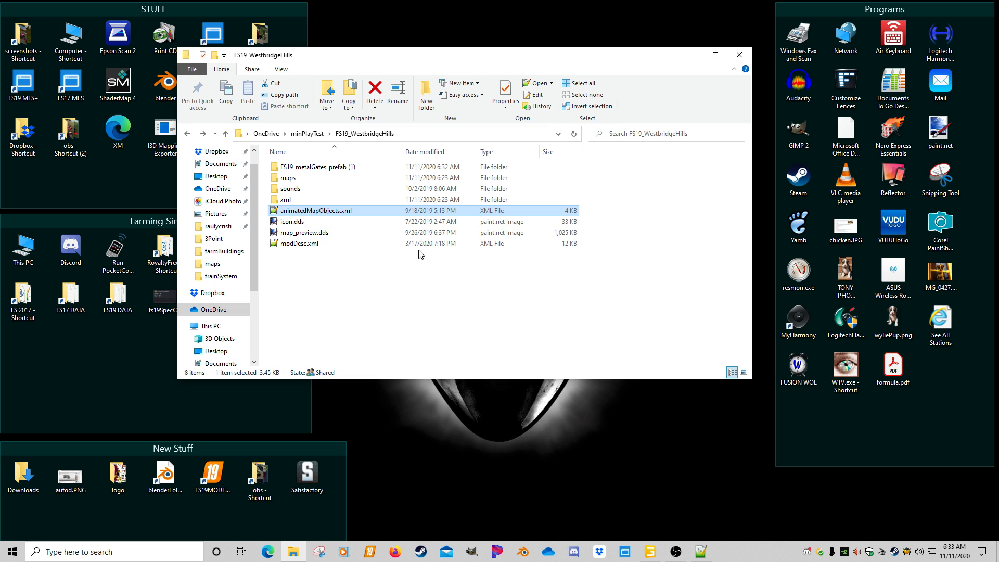
Rename the FS19_metalGates_prefab (1) folder to prefab and check the files inside it
{"action": "double_click", "coordinate": [320, 172]}
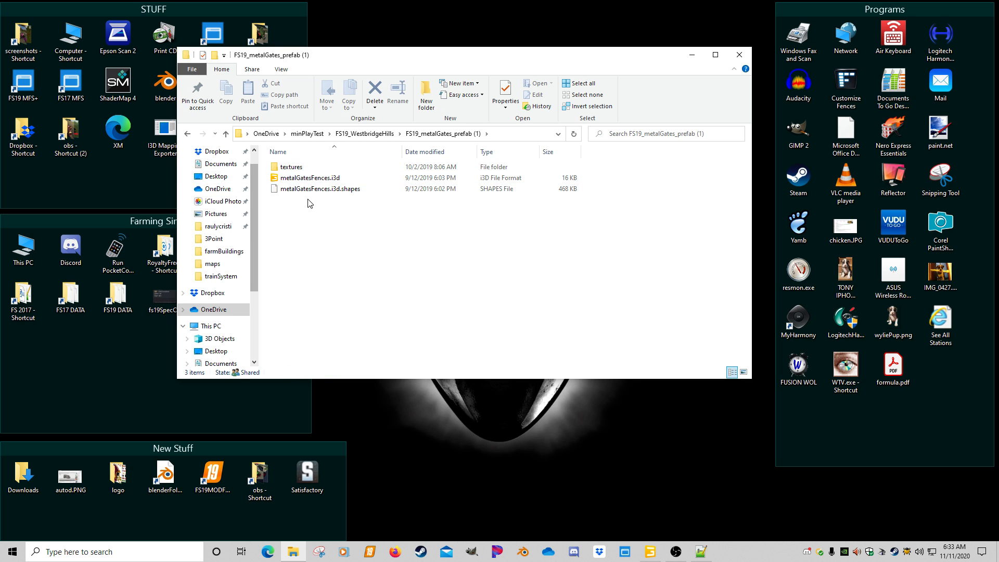
{"action": "left_click", "coordinate": [186, 134]}
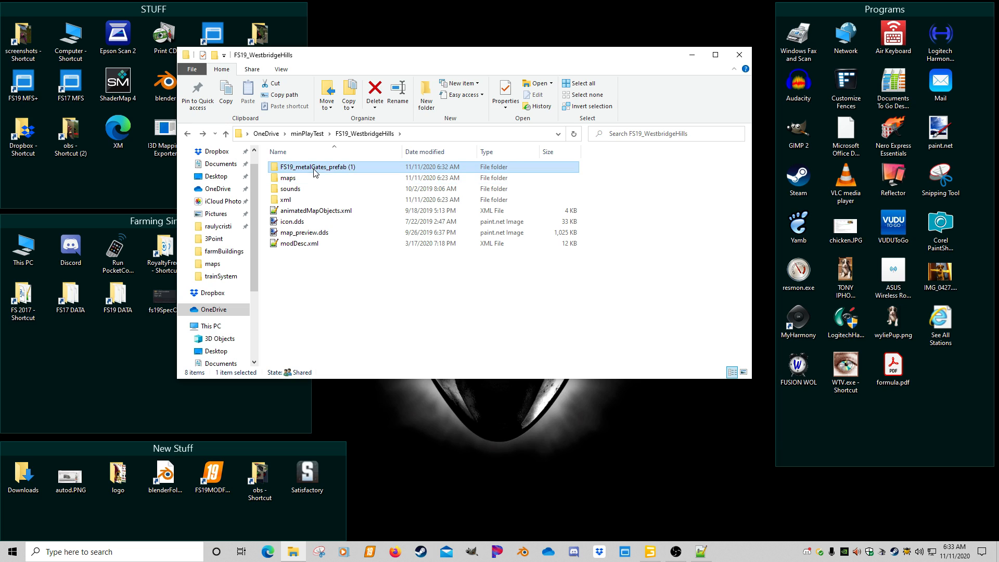
{"action": "key", "text": "F2"}
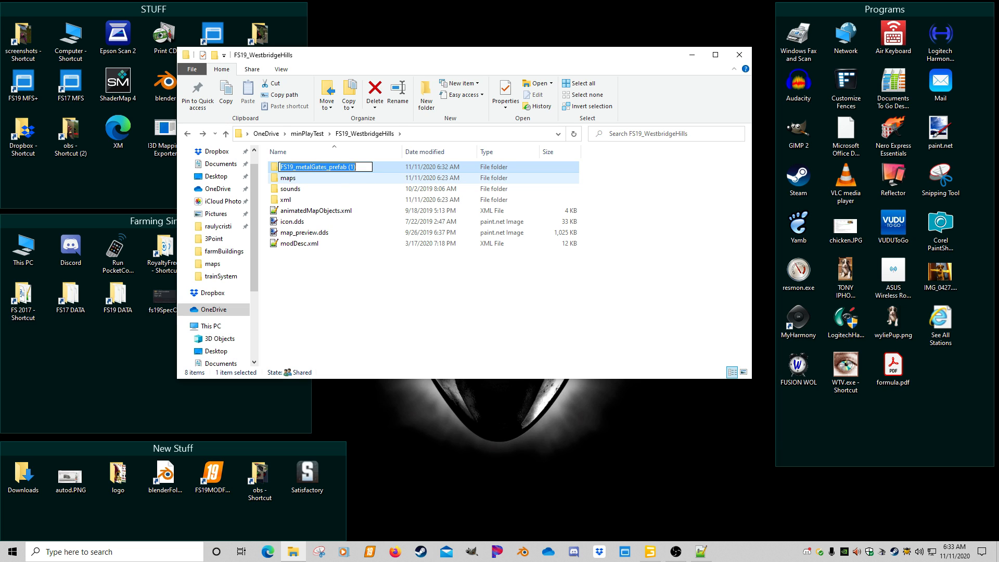
{"action": "type", "text": "prefab"}
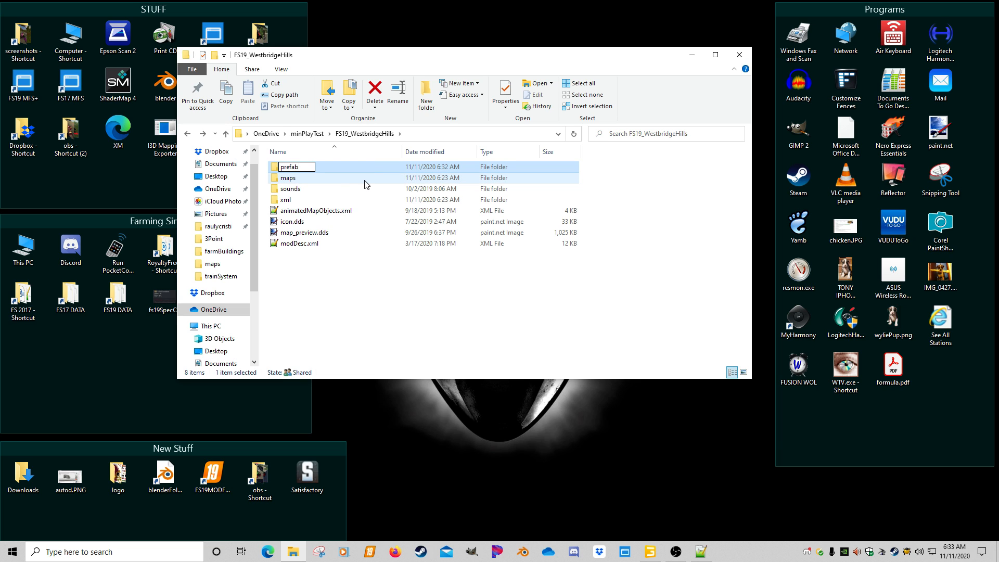
{"action": "key", "text": "Return"}
{"action": "left_click", "coordinate": [356, 321]}
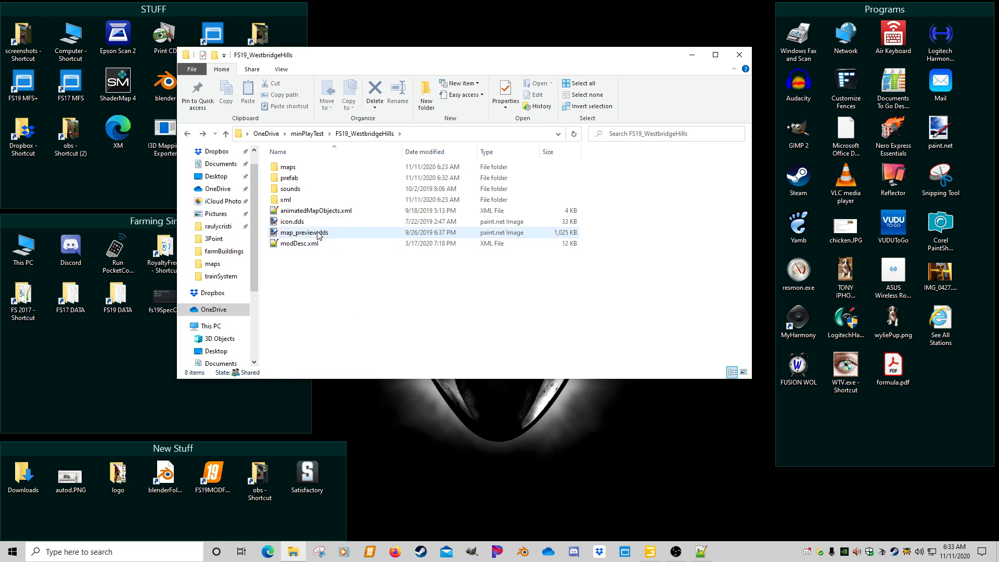
{"action": "double_click", "coordinate": [290, 178]}
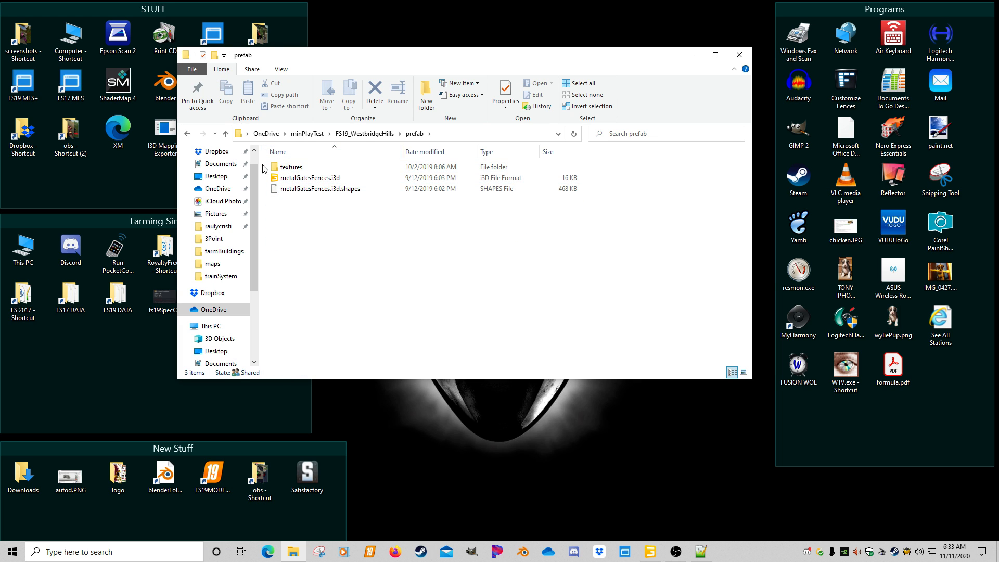
{"action": "left_click", "coordinate": [188, 134]}
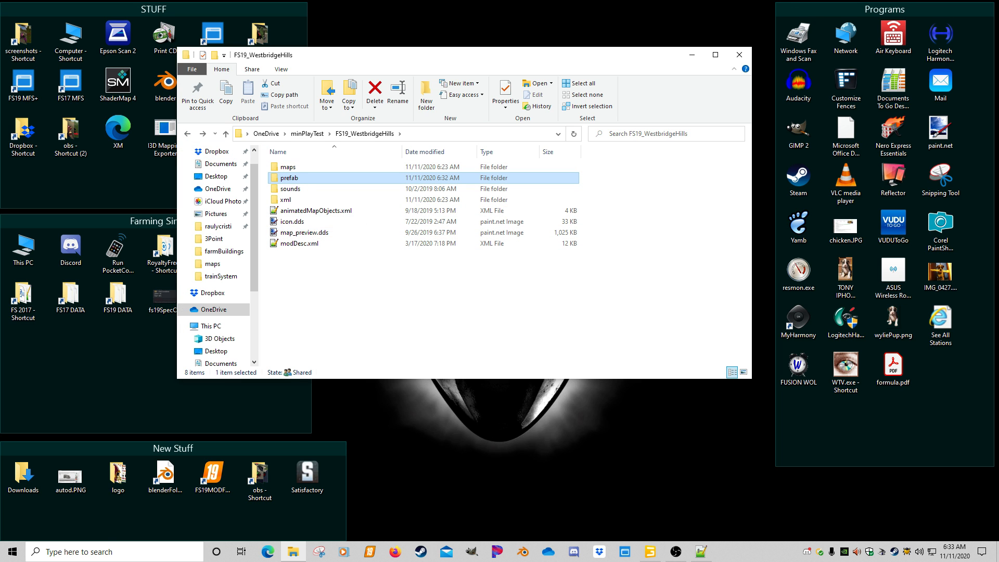
Switch to GIANTS Editor and import metalGatesFences.i3d from the FS19_WestbridgeHills prefab folder into the WestHill.i3d map
{"action": "left_click_drag", "start_coordinate": [998, 36], "coordinate": [522, 40]}
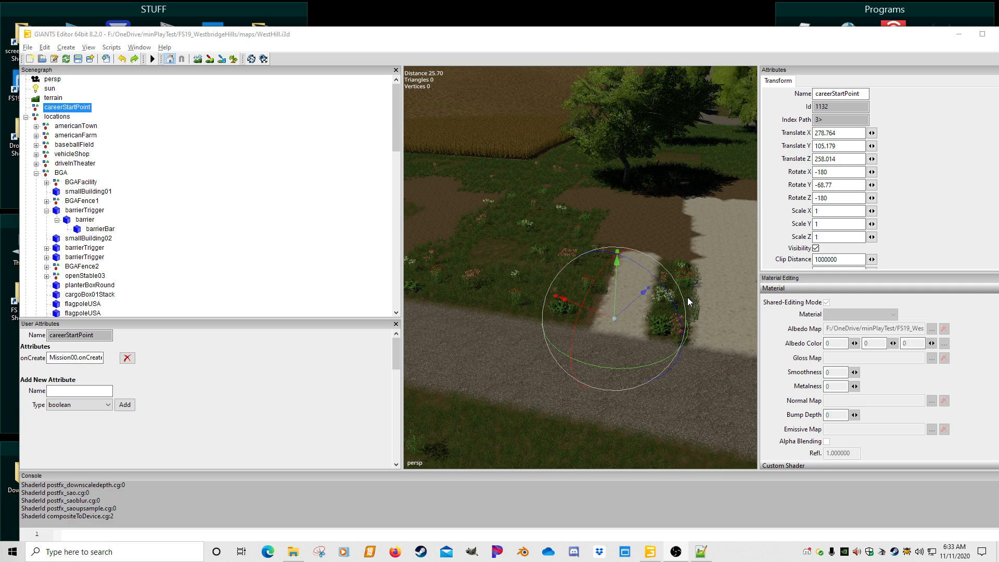
{"action": "left_click", "coordinate": [648, 299]}
{"action": "scroll", "coordinate": [598, 300], "scroll_direction": "down", "scroll_amount": 3}
{"action": "middle_click_drag", "start_coordinate": [598, 300], "coordinate": [640, 301], "text": "alt"}
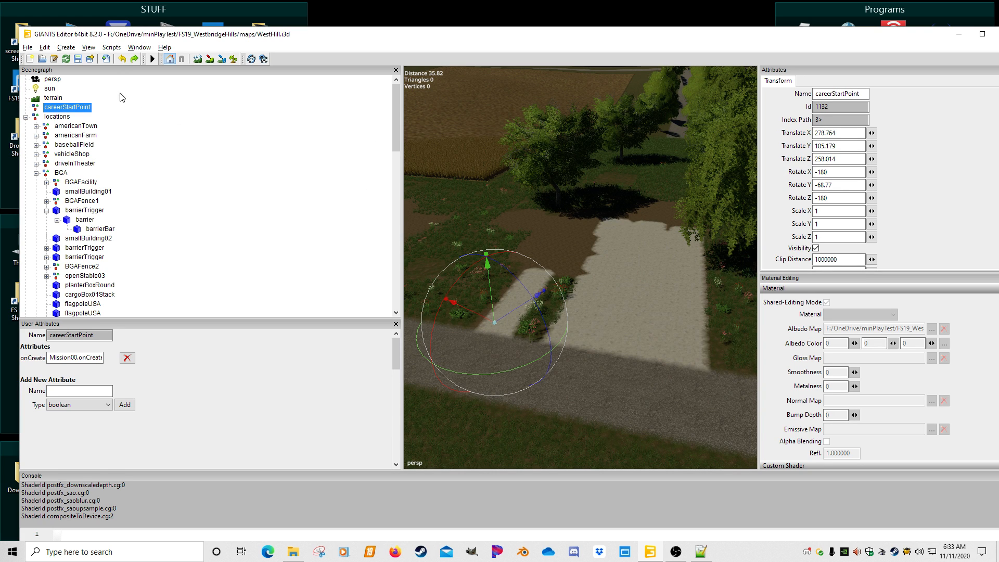
{"action": "left_click", "coordinate": [106, 59]}
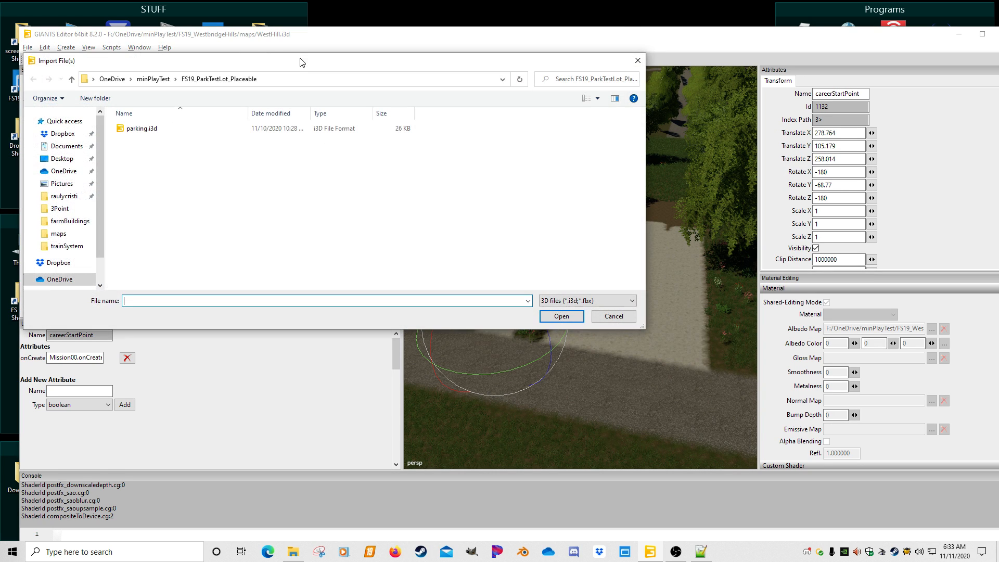
{"action": "left_click", "coordinate": [153, 79]}
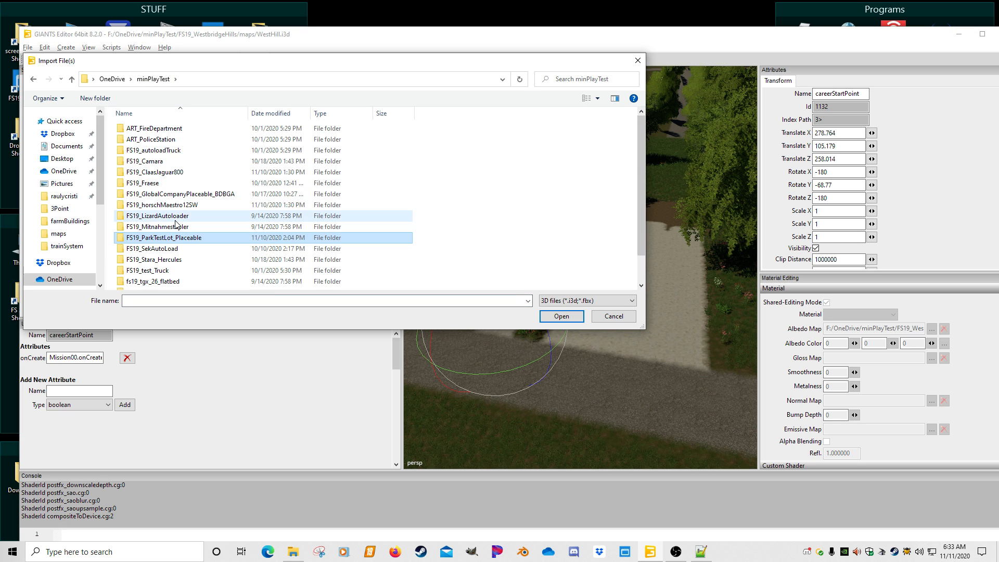
{"action": "scroll", "coordinate": [175, 221], "scroll_direction": "down", "scroll_amount": 1}
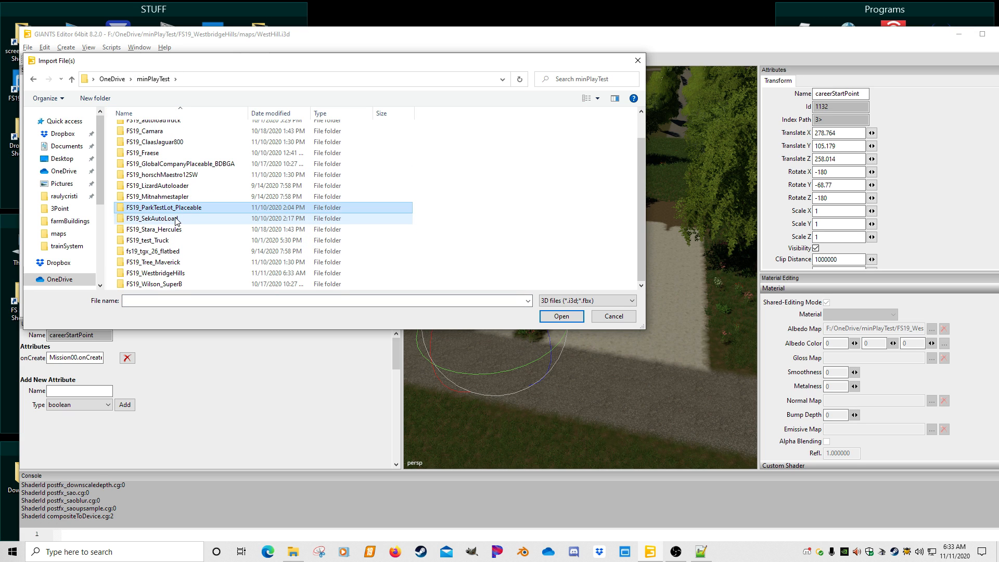
{"action": "double_click", "coordinate": [156, 274]}
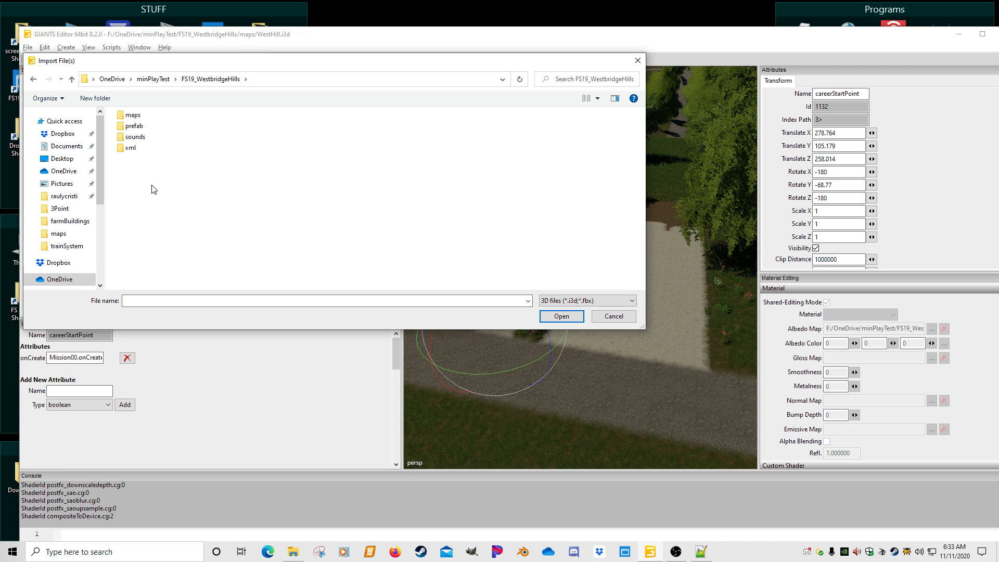
{"action": "double_click", "coordinate": [136, 126]}
{"action": "double_click", "coordinate": [152, 128]}
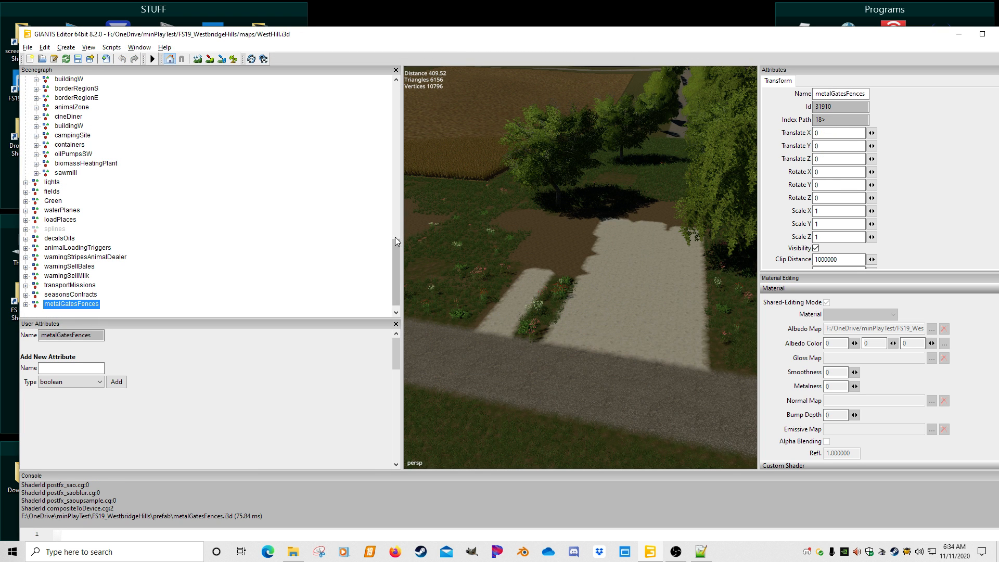
Expand the imported metalGatesFences group in the scenegraph and maximize the editor window
{"action": "left_click_drag", "start_coordinate": [395, 236], "coordinate": [395, 263]}
{"action": "left_click", "coordinate": [181, 297]}
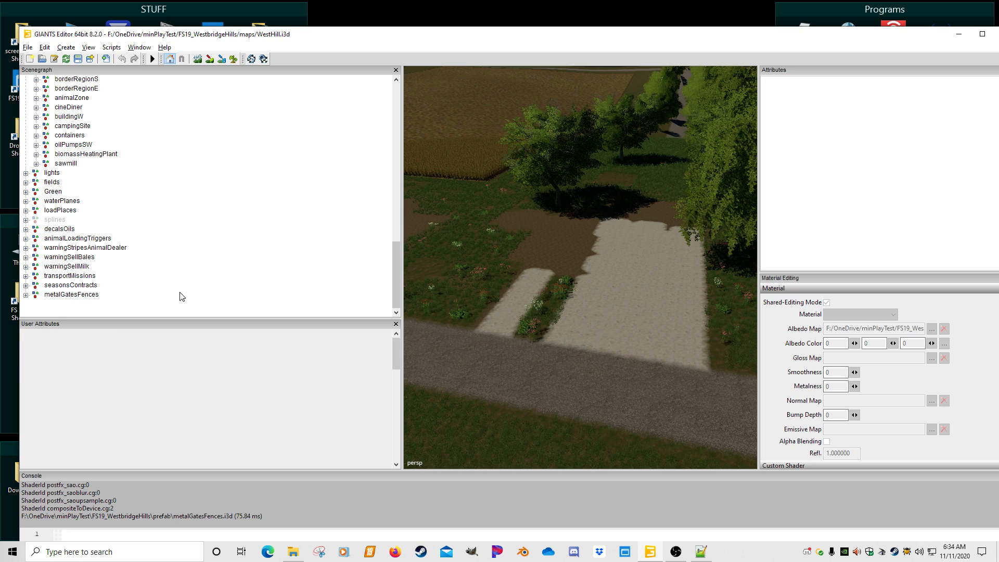
{"action": "left_click", "coordinate": [89, 296]}
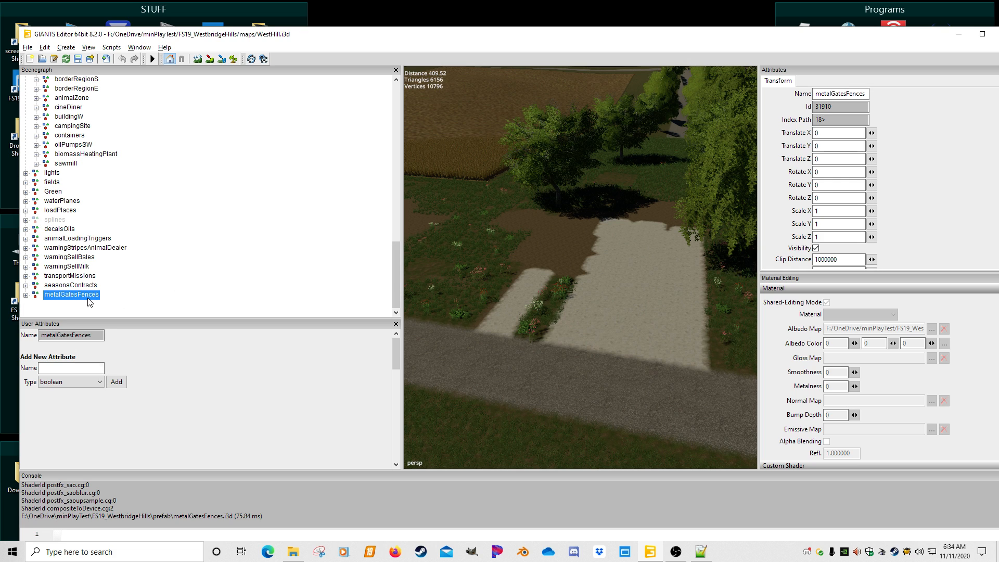
{"action": "left_click", "coordinate": [25, 295]}
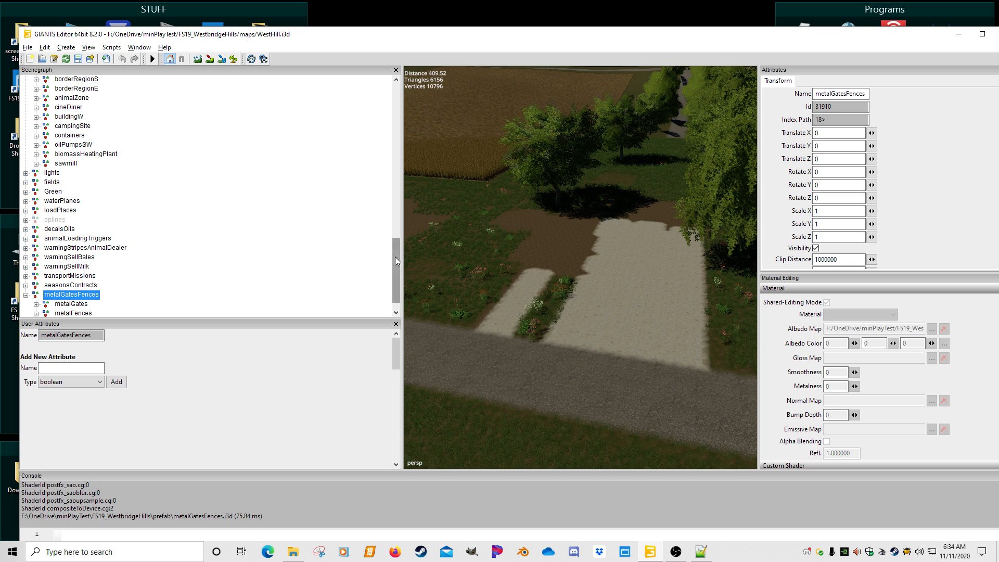
{"action": "left_click_drag", "start_coordinate": [395, 257], "coordinate": [398, 277]}
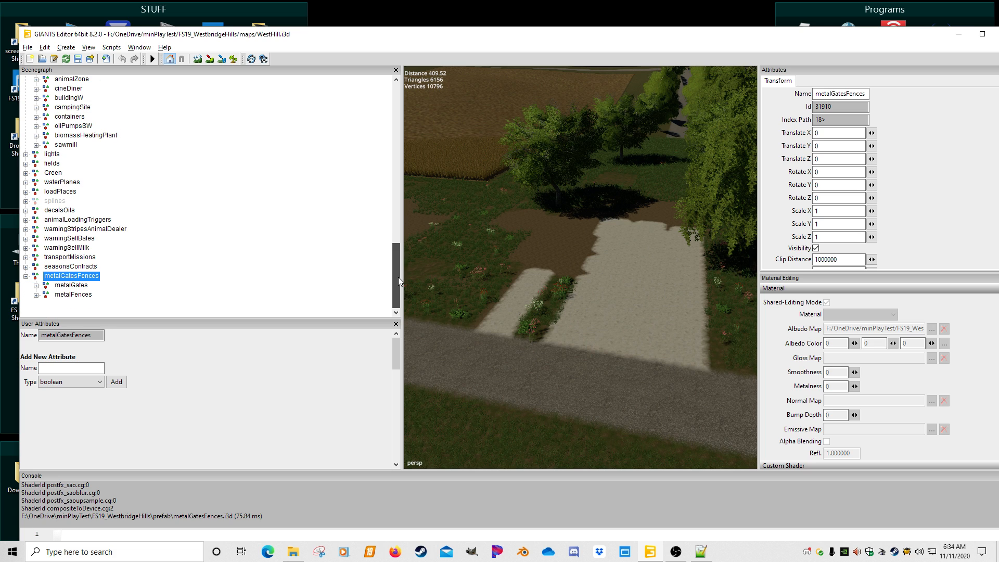
{"action": "left_click", "coordinate": [982, 34]}
Look through the fence pieces in the metalFences group and delete that group from metalGatesFences
{"action": "left_click", "coordinate": [52, 255]}
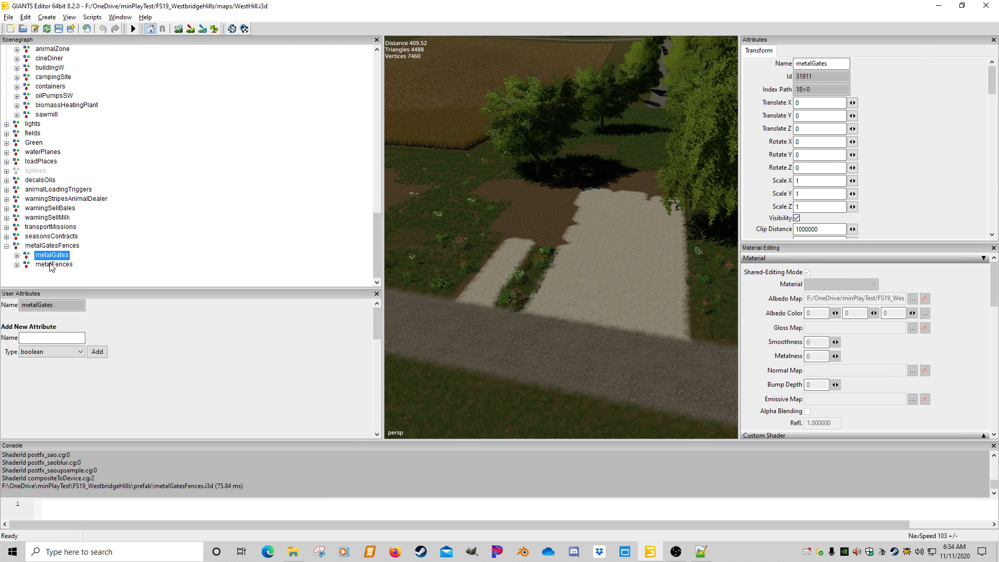
{"action": "left_click", "coordinate": [17, 266]}
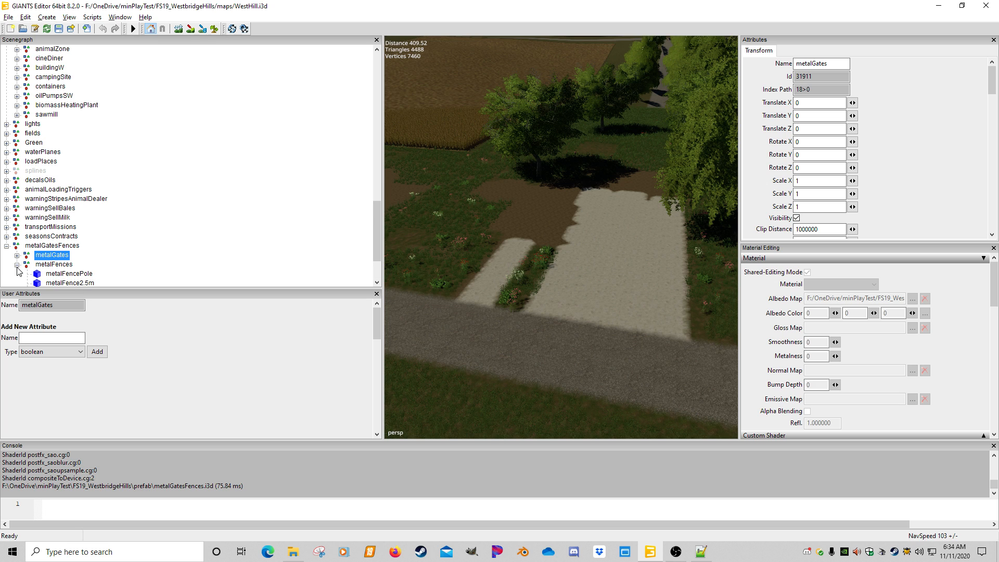
{"action": "left_click", "coordinate": [68, 282]}
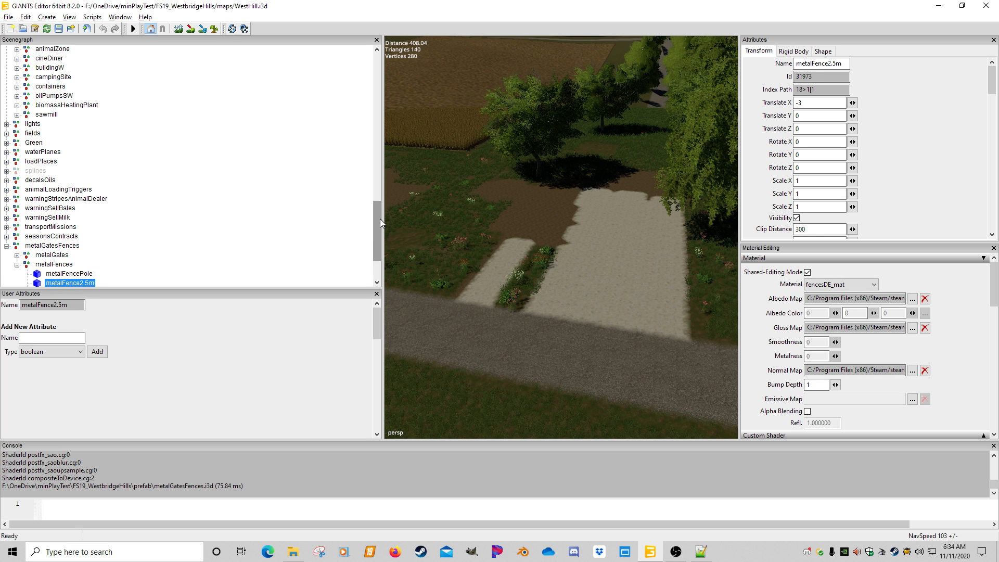
{"action": "left_click_drag", "start_coordinate": [380, 219], "coordinate": [376, 245]}
{"action": "left_click", "coordinate": [85, 237]}
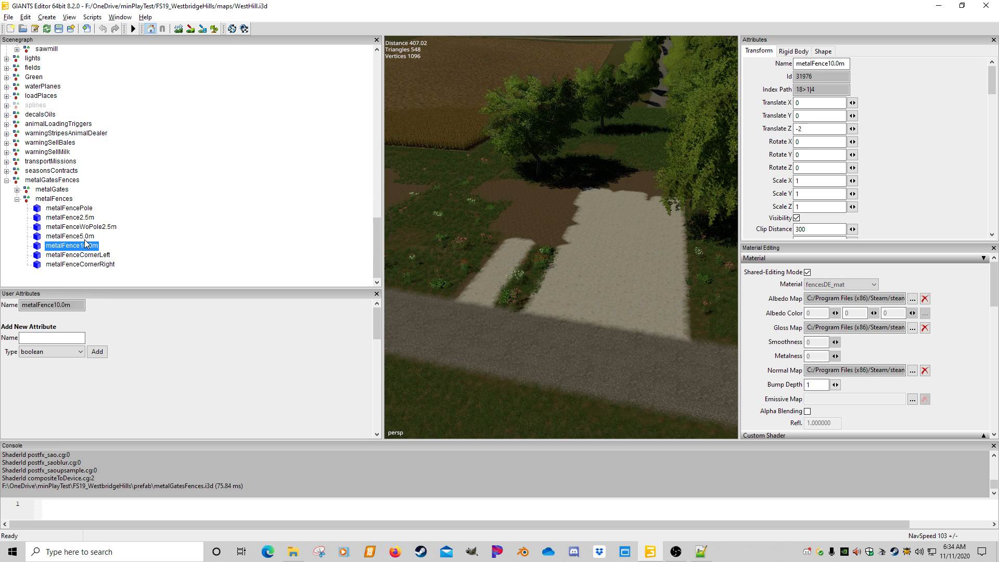
{"action": "left_click", "coordinate": [87, 255]}
{"action": "left_click", "coordinate": [69, 199]}
{"action": "key", "text": "Delete"}
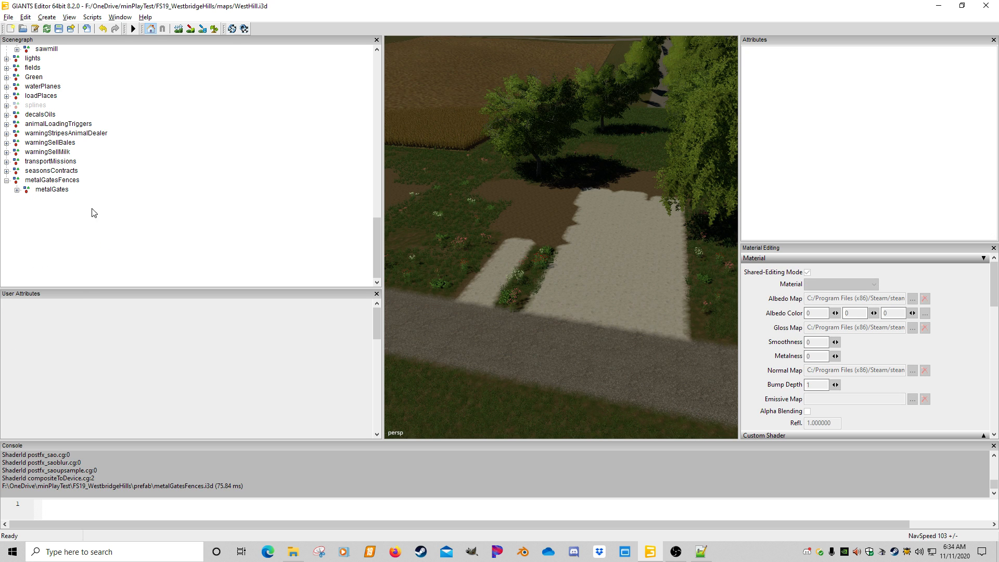
Place slidingGate5m from metalGates at about X 261, Z 271 and slidingGate10m at about X 258, Z 262 on the terrain
{"action": "left_click", "coordinate": [57, 191]}
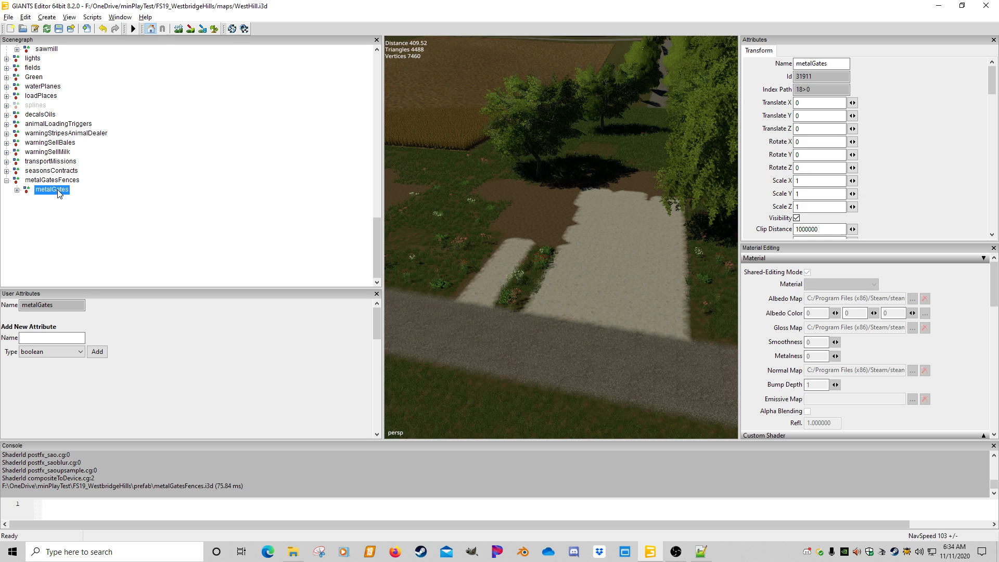
{"action": "left_click", "coordinate": [17, 190]}
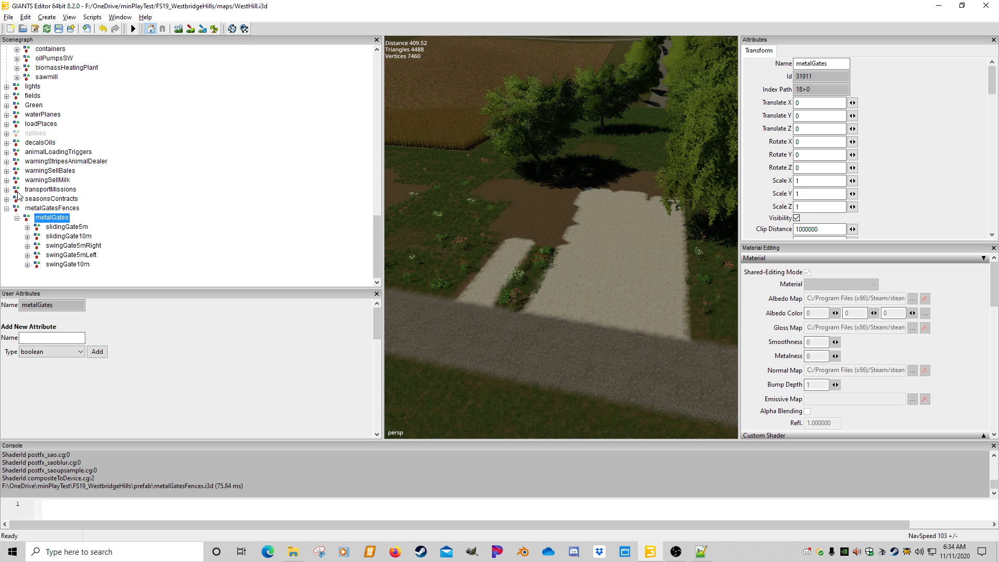
{"action": "left_click", "coordinate": [73, 227]}
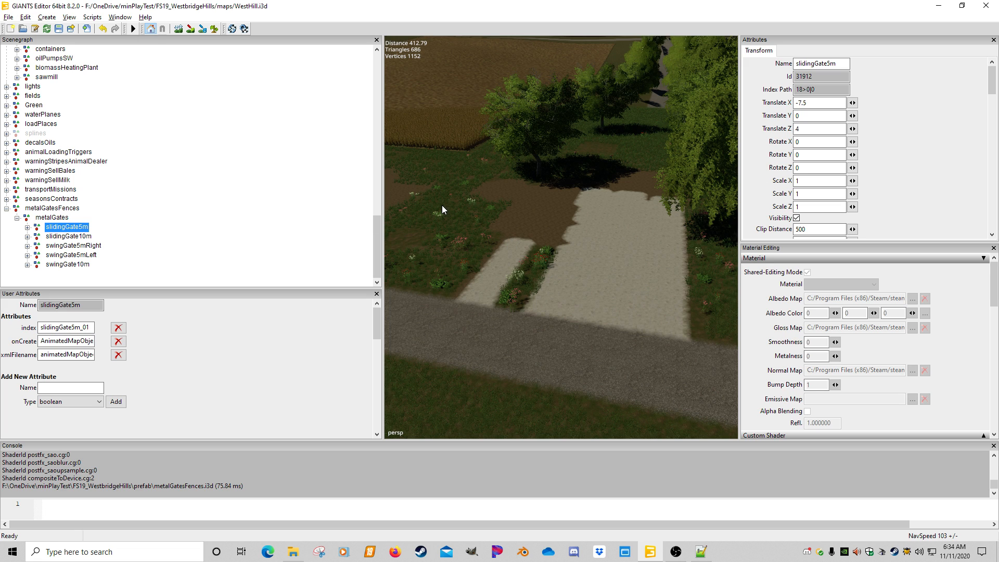
{"action": "key", "text": "ctrl+b"}
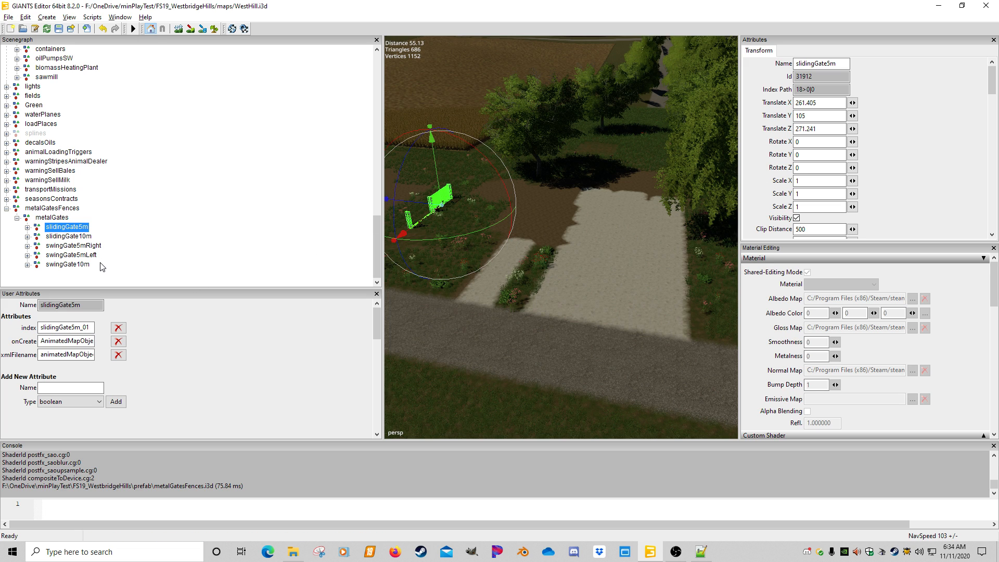
{"action": "left_click", "coordinate": [78, 236]}
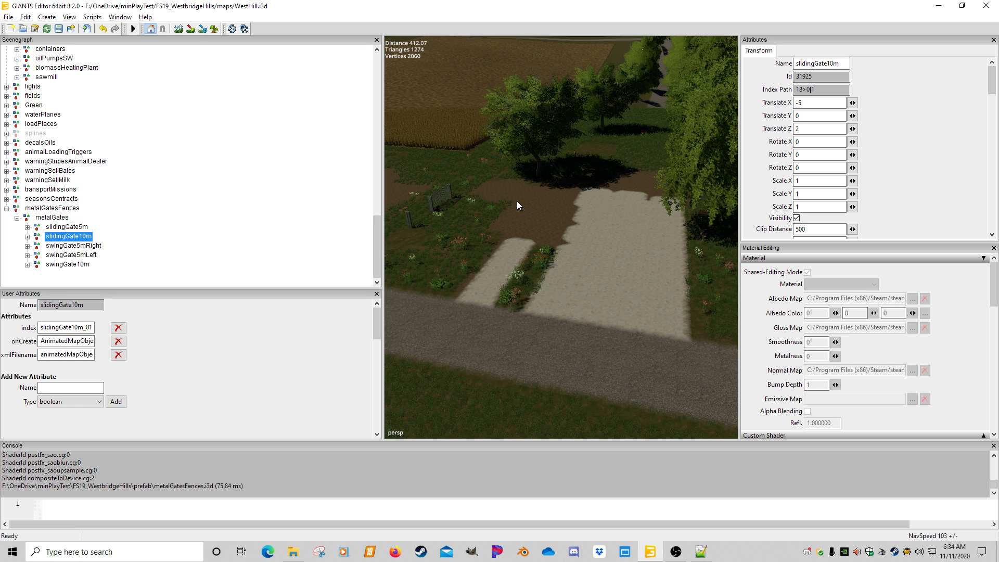
{"action": "key", "text": "ctrl+b"}
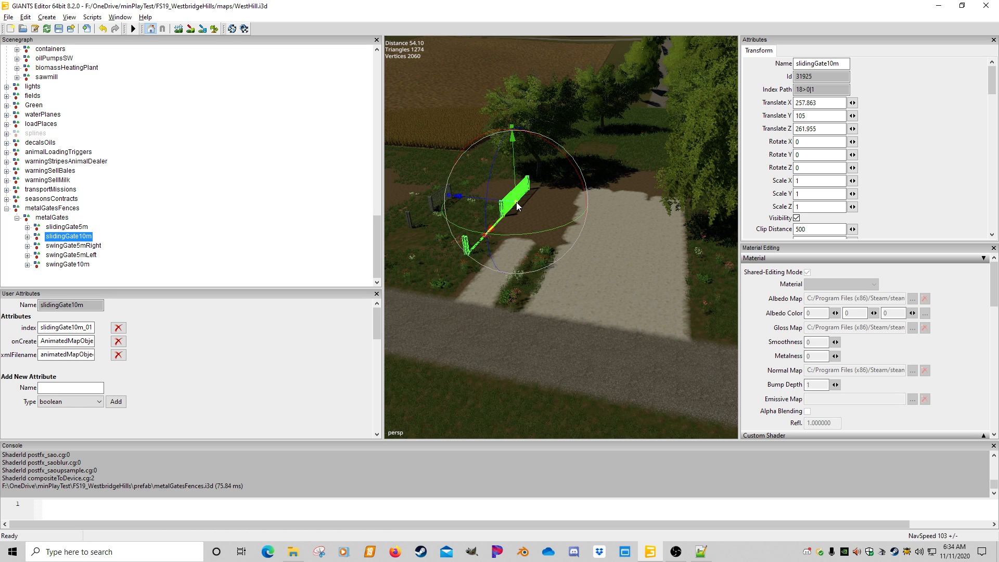
Place swingGate5mRight at about X 257, Z 284, swingGate5mLeft at about X 275, Z 285, and swingGate10m at about X 277, Z 274
{"action": "left_click", "coordinate": [89, 247]}
{"action": "middle_click_drag", "start_coordinate": [442, 263], "coordinate": [468, 267], "text": "alt"}
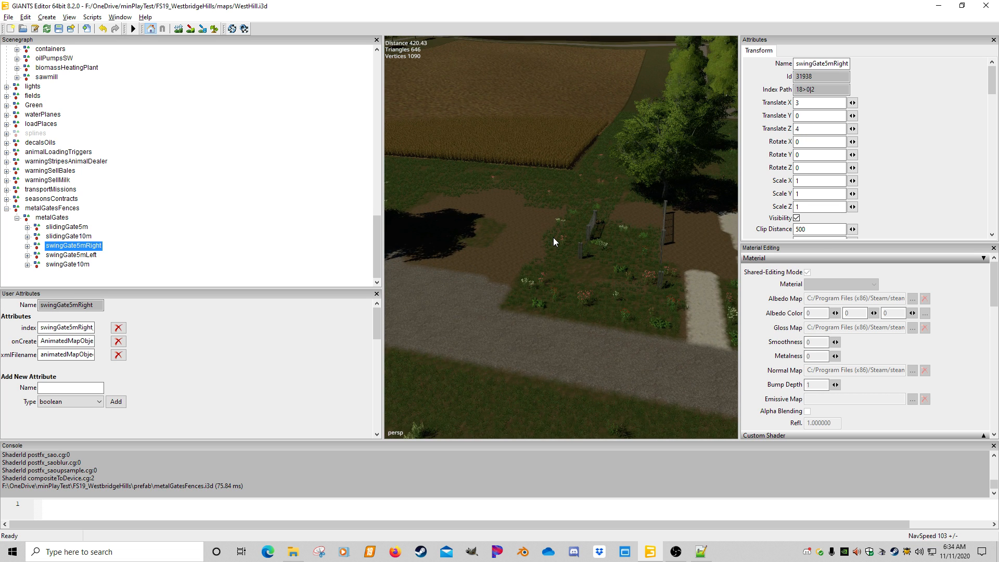
{"action": "key", "text": "ctrl+b"}
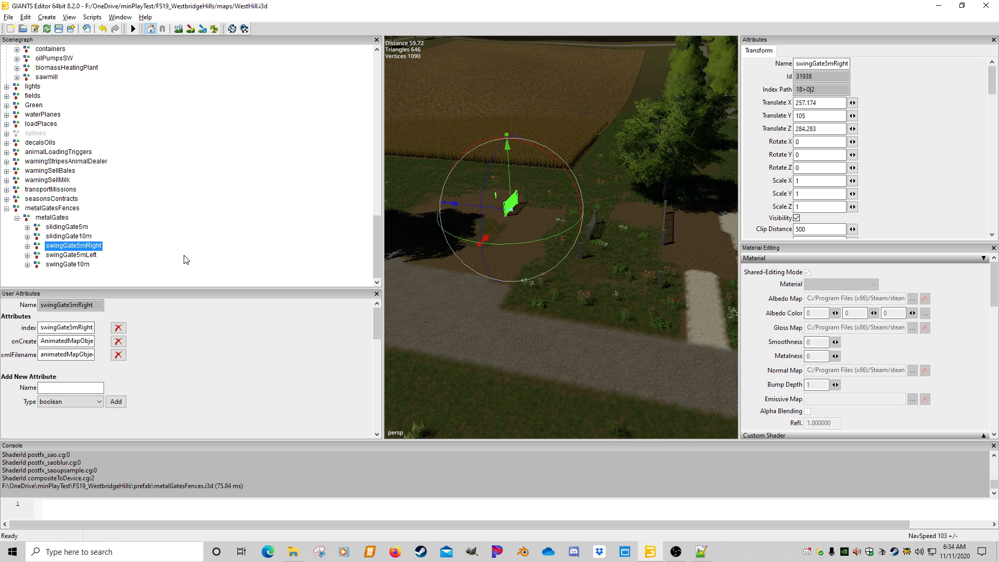
{"action": "left_click", "coordinate": [83, 255]}
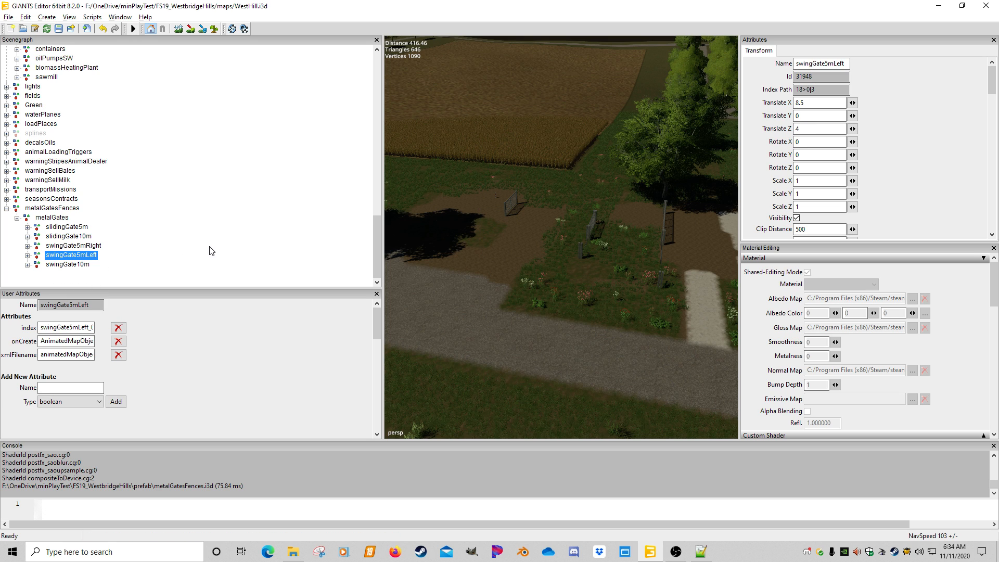
{"action": "key", "text": "ctrl+b"}
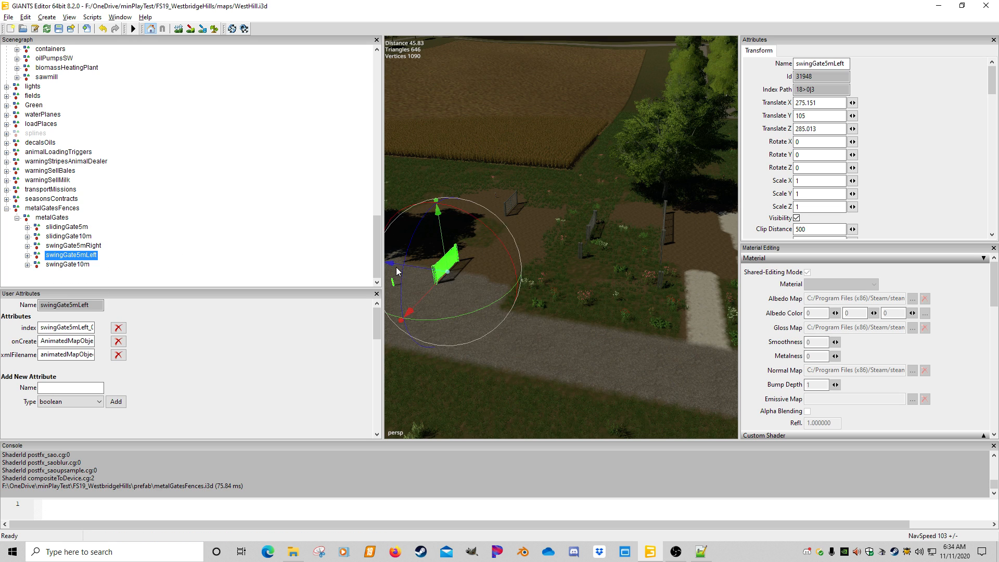
{"action": "left_click", "coordinate": [78, 265]}
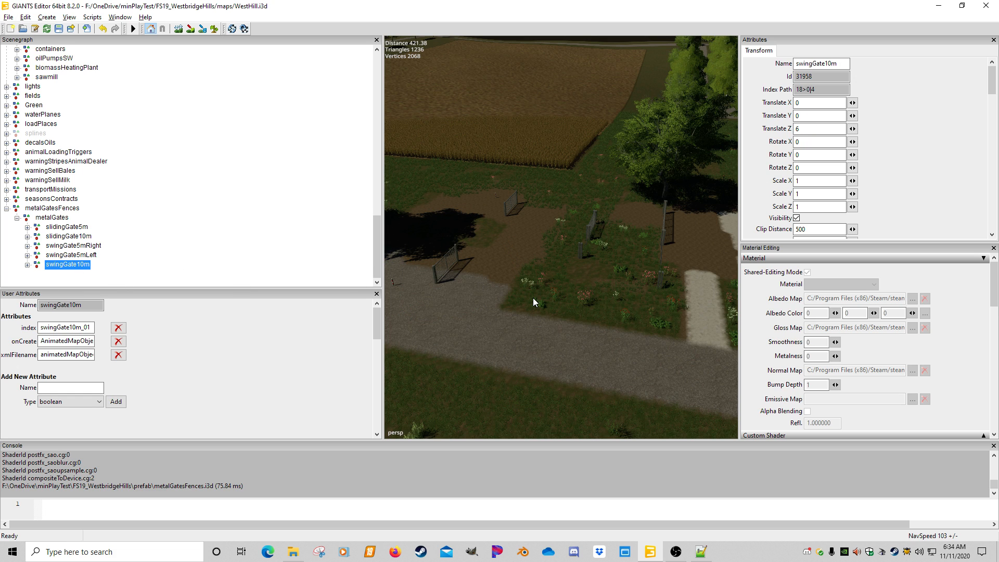
{"action": "key", "text": "ctrl+b"}
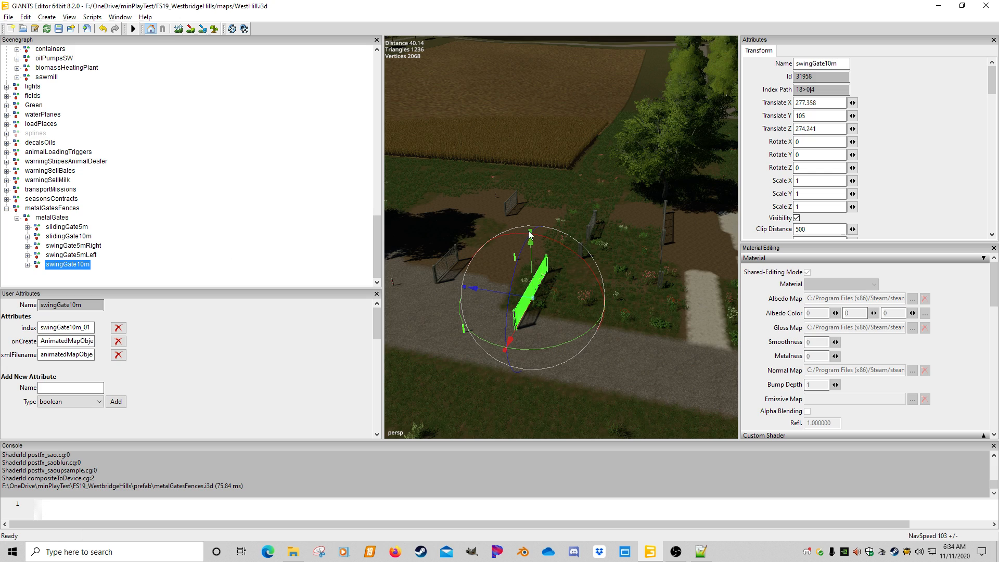
Examine the index, onCreate and xmlFilename user attributes of swingGate10m, viewing the xmlFilename value through to its end
{"action": "right_click_drag", "start_coordinate": [619, 302], "coordinate": [552, 311]}
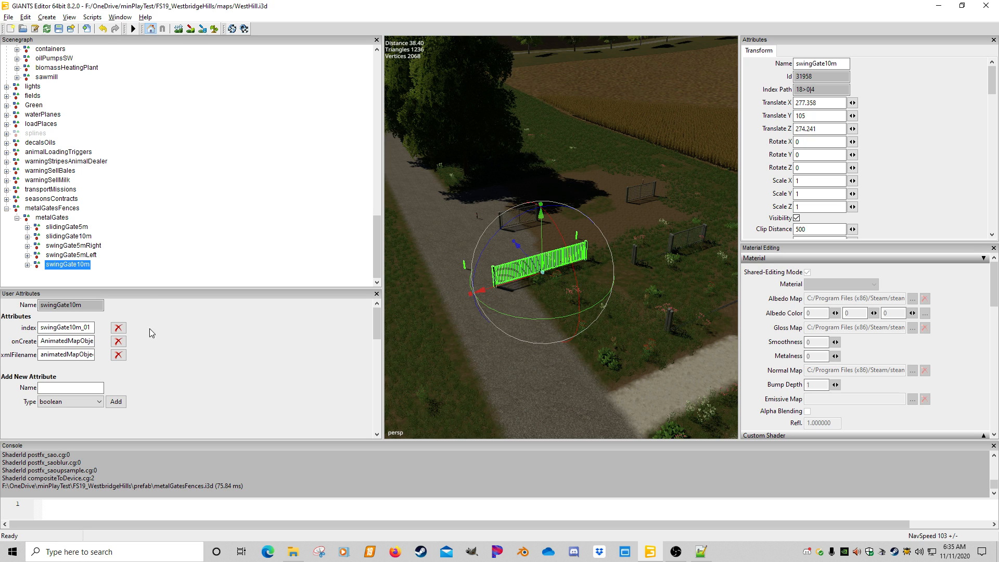
{"action": "left_click", "coordinate": [70, 331]}
{"action": "left_click", "coordinate": [65, 341]}
{"action": "left_click", "coordinate": [71, 355]}
{"action": "key", "text": "End"}
Switch to File Explorer and check where modDesc.xml, animatedMapObjects.xml and the prefab folder sit in FS19_WestbridgeHills
{"action": "left_click", "coordinate": [293, 551]}
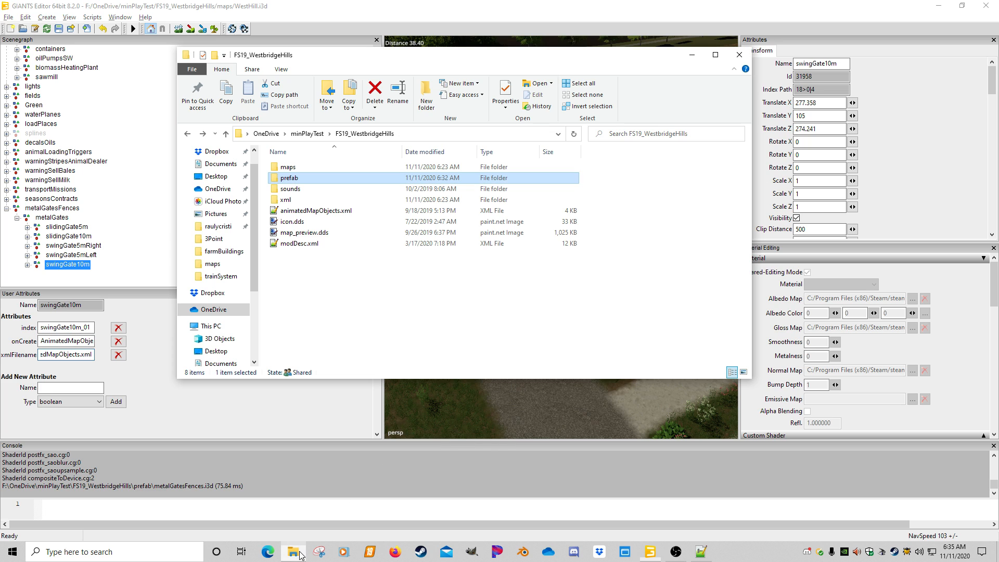
{"action": "left_click", "coordinate": [315, 309]}
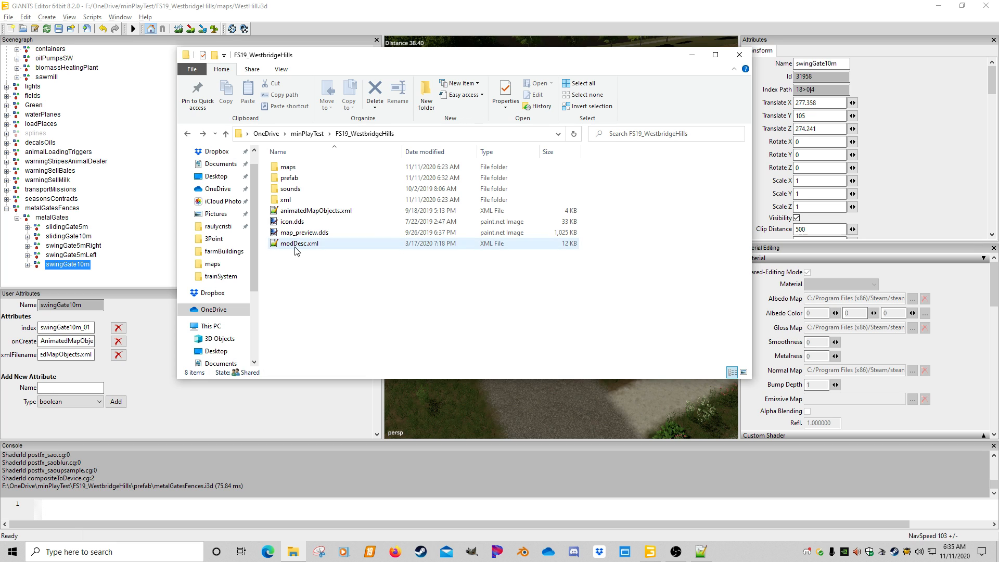
{"action": "left_click", "coordinate": [311, 245]}
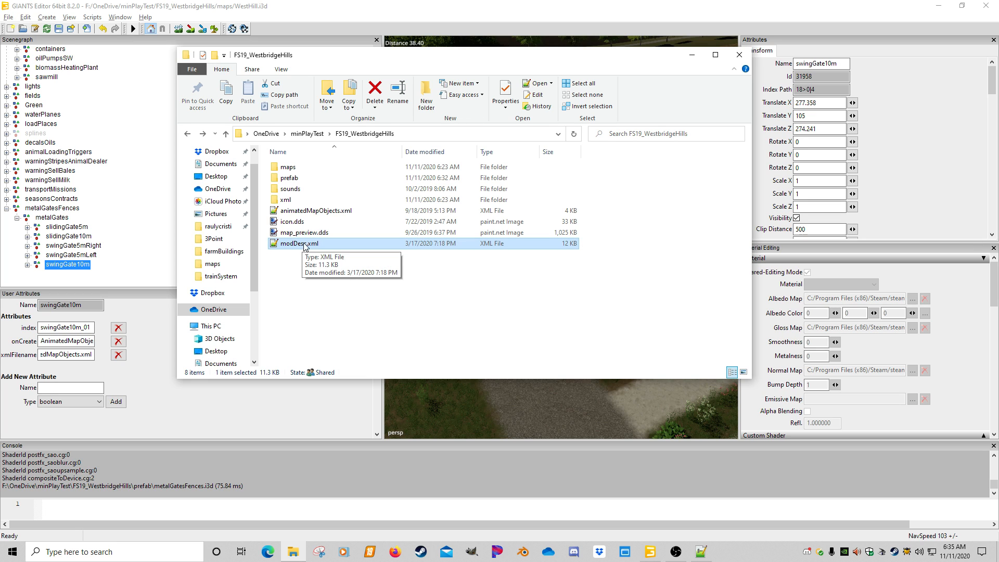
{"action": "left_click", "coordinate": [311, 211]}
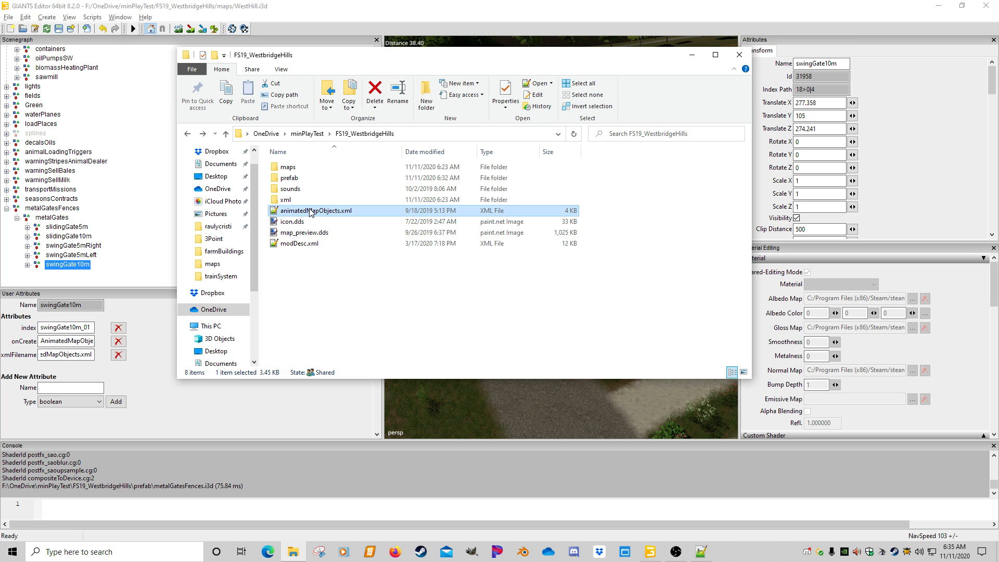
{"action": "left_click", "coordinate": [289, 179]}
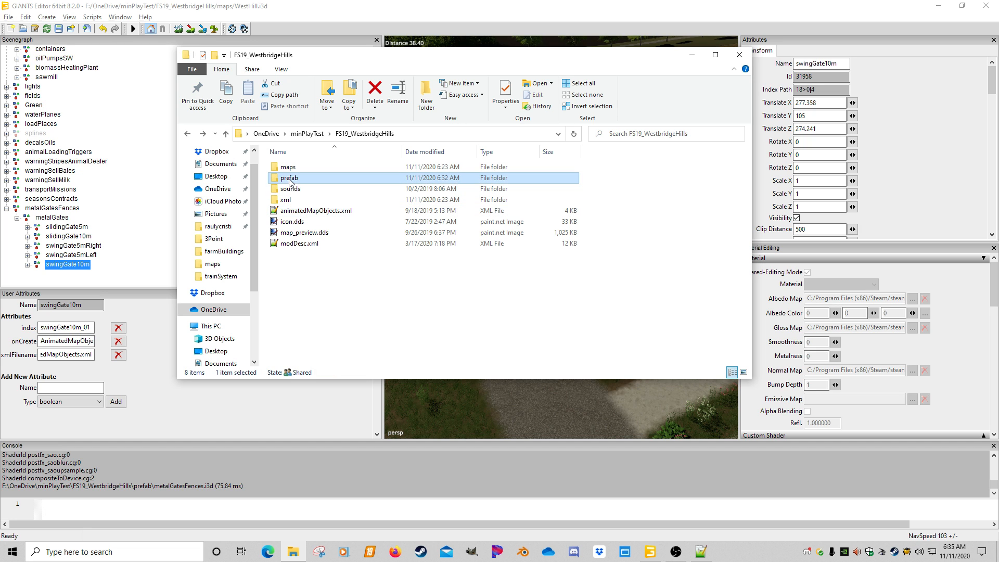
Try prefixing the xmlFilename attribute of swingGate10m with prefab/ and remove the prefix again
{"action": "left_click", "coordinate": [60, 354]}
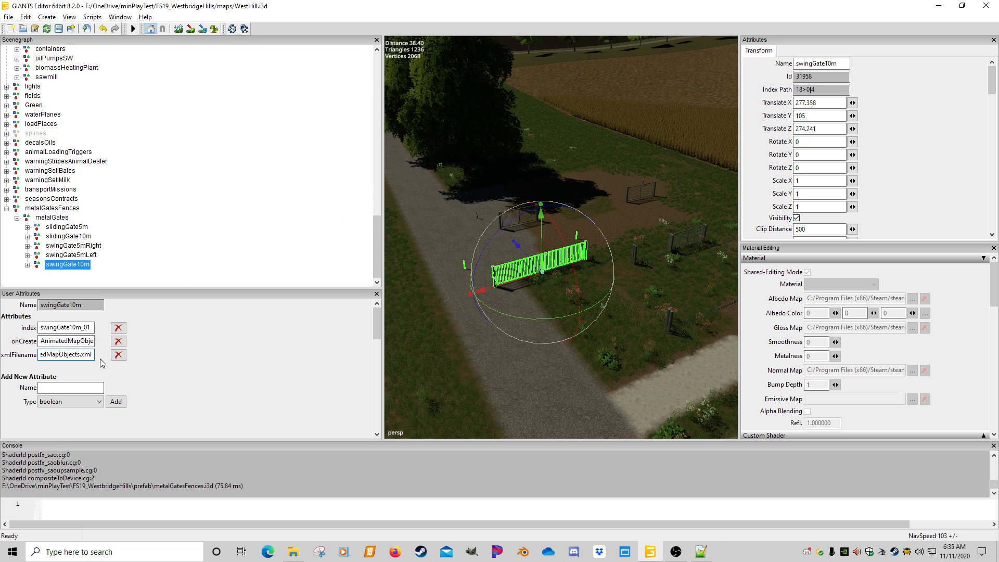
{"action": "key", "text": "Home"}
{"action": "type", "text": "prefab/"}
{"action": "key", "text": "BackSpace"}
{"action": "key", "text": "BackSpace"}
{"action": "key", "text": "BackSpace"}
{"action": "key", "text": "BackSpace"}
{"action": "key", "text": "BackSpace"}
{"action": "key", "text": "BackSpace"}
{"action": "key", "text": "BackSpace"}
Compare the gates' index attributes with the slidingGate5m_01 and slidingGate10m_01 entries in animatedMapObjects.xml in Notepad++, returning to GIANTS Editor
{"action": "left_click", "coordinate": [63, 327]}
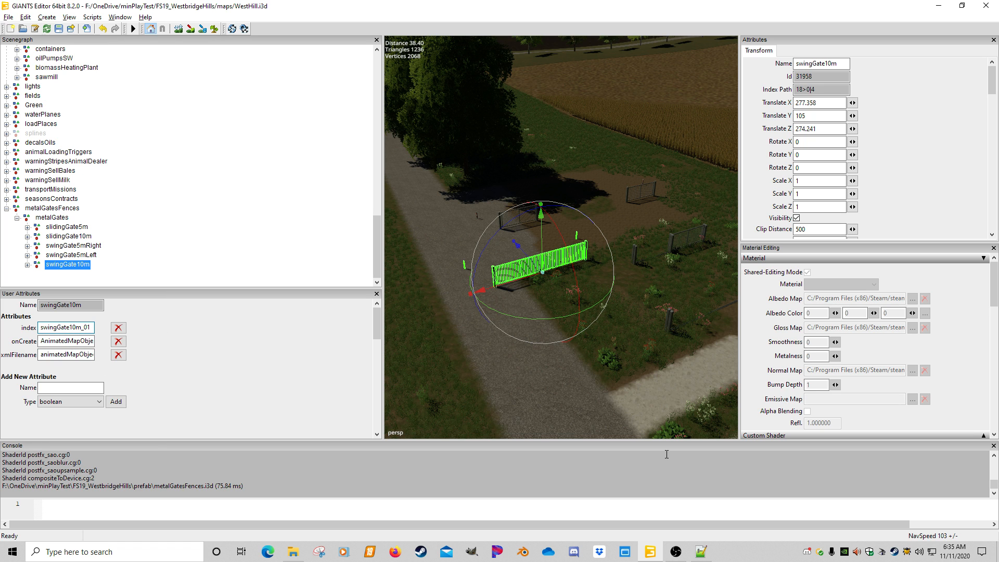
{"action": "left_click", "coordinate": [700, 552]}
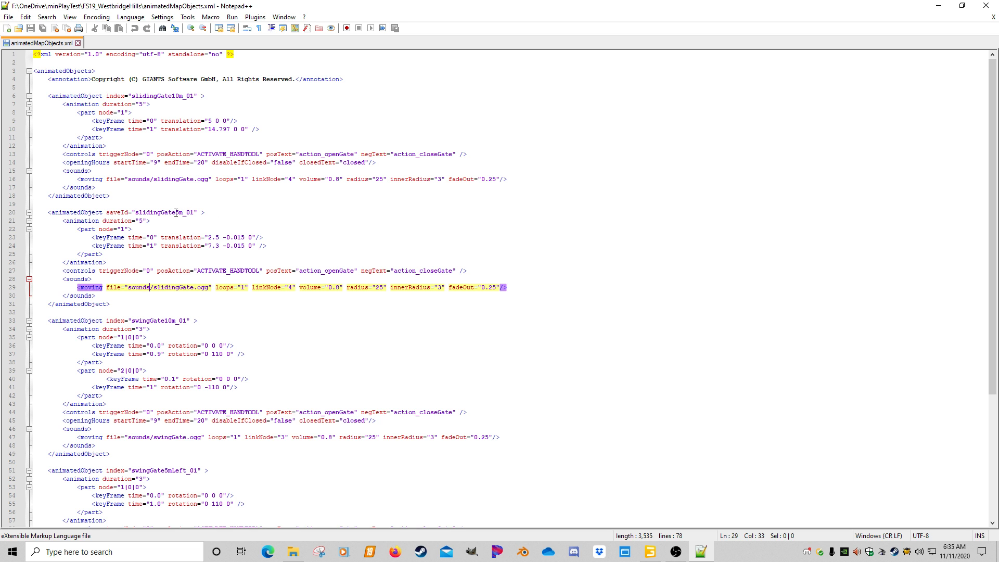
{"action": "left_click", "coordinate": [155, 212]}
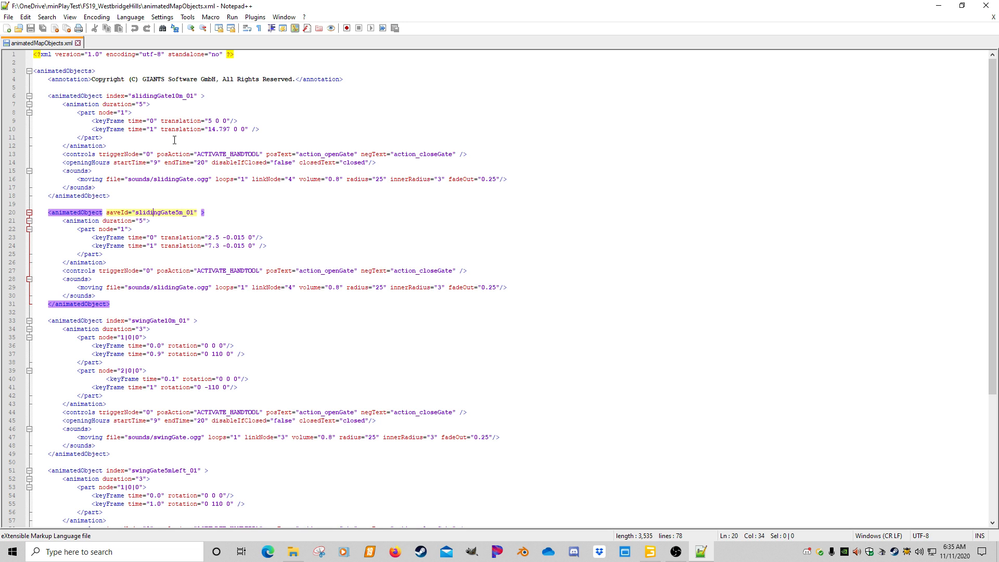
{"action": "left_click", "coordinate": [145, 97]}
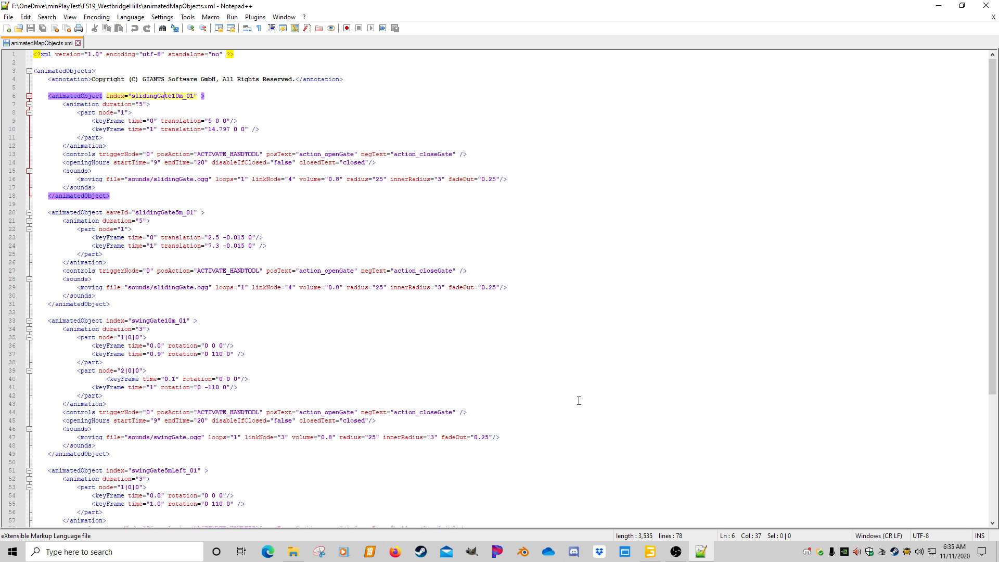
{"action": "left_click", "coordinate": [650, 551]}
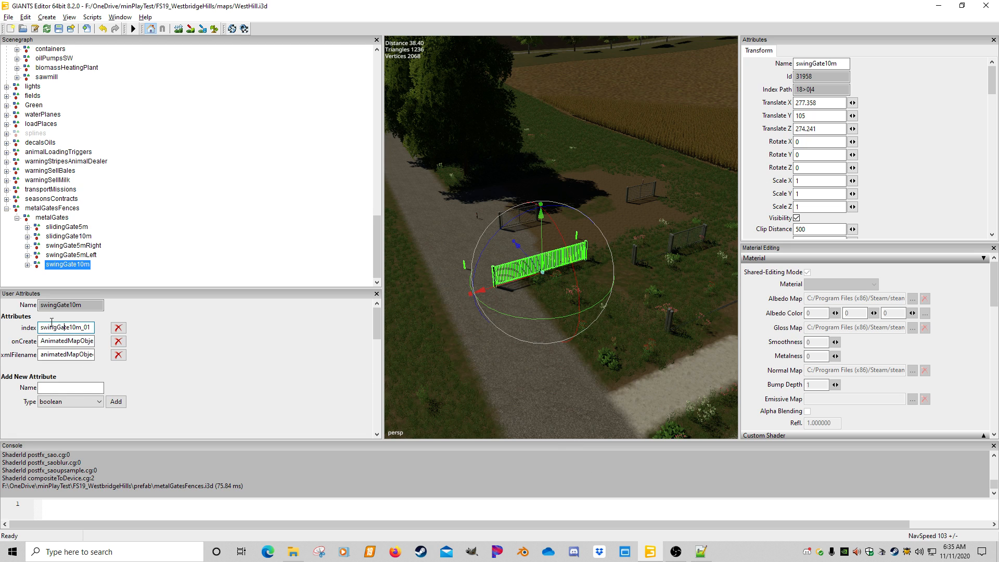
{"action": "left_click", "coordinate": [67, 227]}
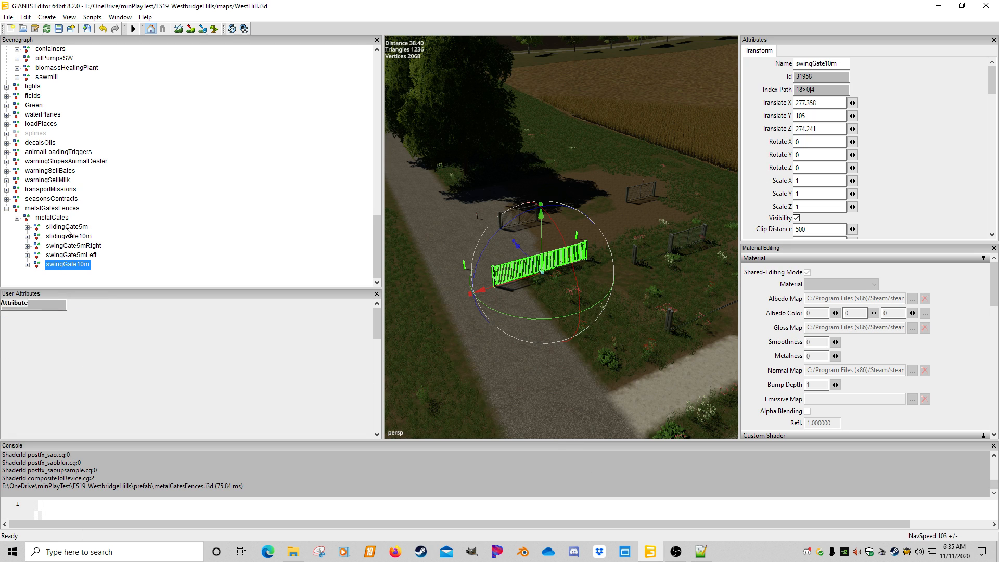
{"action": "left_click", "coordinate": [703, 551]}
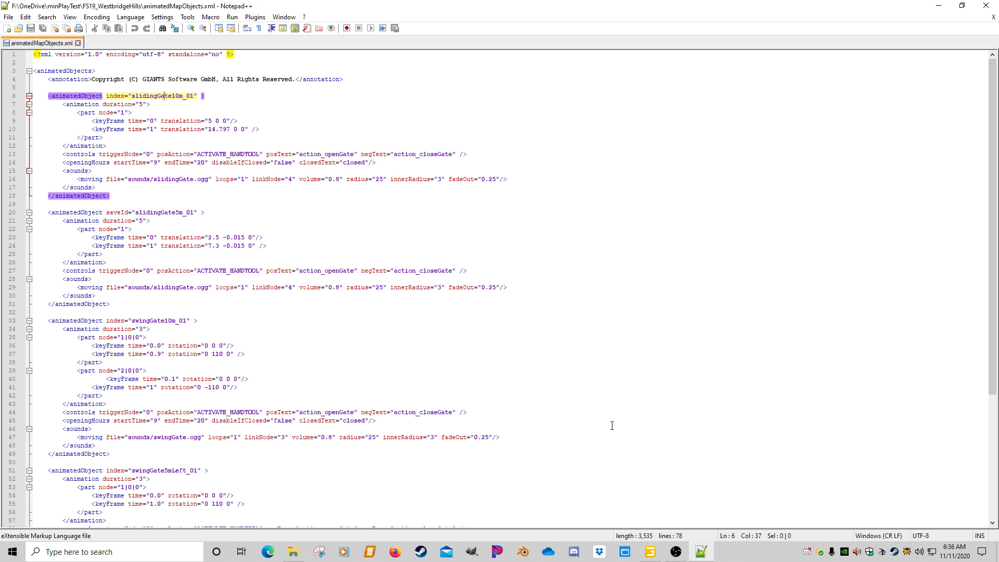
{"action": "key", "text": "alt+Tab"}
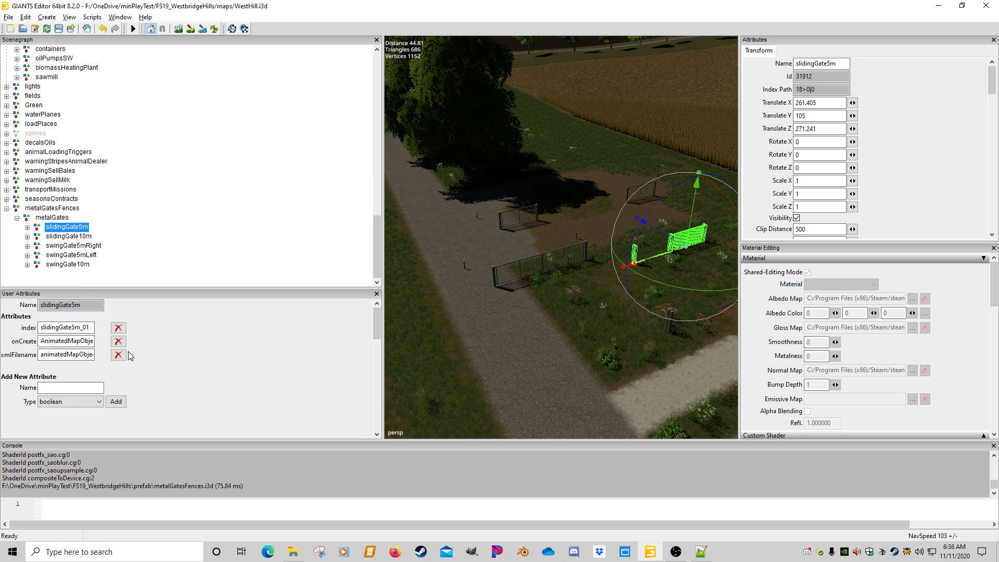
Duplicate slidingGate10m and place the copy beside the road at about X 288, Z 262
{"action": "left_click", "coordinate": [69, 237]}
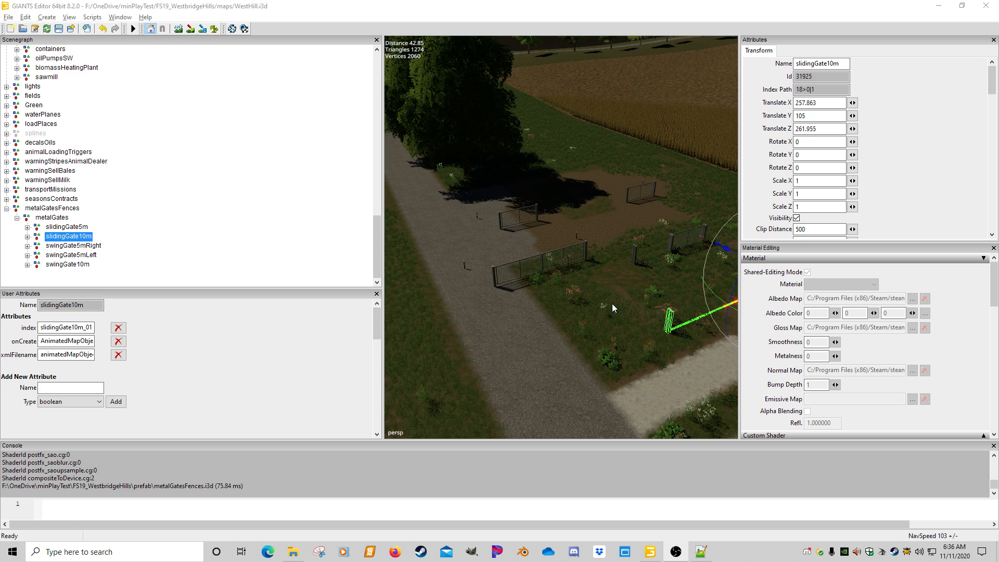
{"action": "left_click", "coordinate": [636, 310]}
{"action": "mouse_move", "coordinate": [635, 310]}
{"action": "middle_mouse_down", "text": "alt"}
{"action": "mouse_move", "coordinate": [604, 306]}
{"action": "mouse_move", "coordinate": [616, 301]}
{"action": "mouse_move", "coordinate": [605, 311]}
{"action": "mouse_move", "coordinate": [621, 297]}
{"action": "middle_mouse_up", "text": "alt"}
{"action": "scroll", "coordinate": [622, 297], "scroll_direction": "up", "scroll_amount": 2}
{"action": "key", "text": "ctrl+d"}
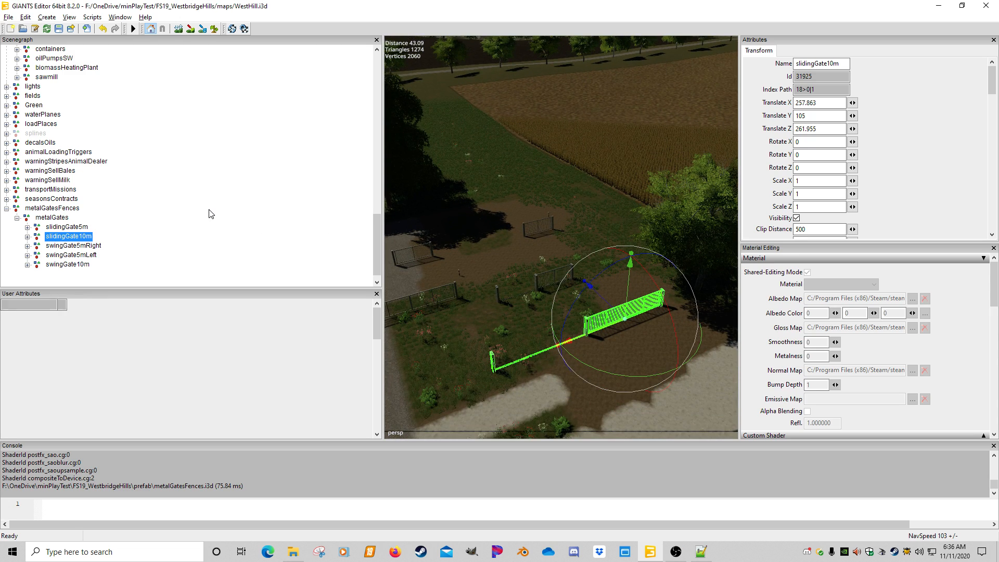
{"action": "mouse_move", "coordinate": [589, 348]}
{"action": "middle_mouse_down", "text": "alt"}
{"action": "mouse_move", "coordinate": [577, 345]}
{"action": "mouse_move", "coordinate": [588, 328]}
{"action": "middle_mouse_up", "text": "alt"}
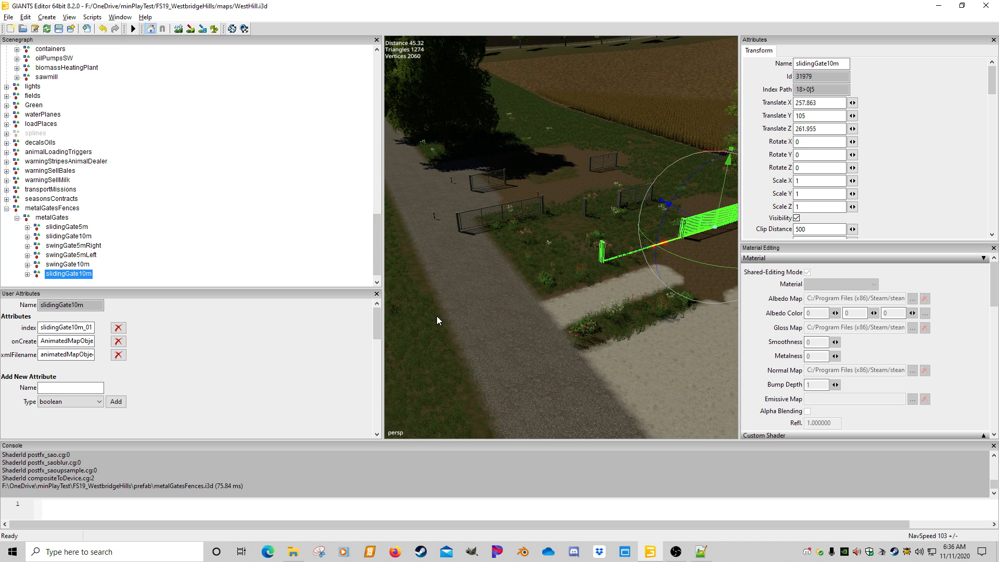
{"action": "key", "text": "ctrl+b"}
{"action": "mouse_move", "coordinate": [491, 327]}
{"action": "middle_mouse_down", "text": "alt"}
{"action": "mouse_move", "coordinate": [503, 321]}
{"action": "mouse_move", "coordinate": [494, 321]}
{"action": "middle_mouse_up", "text": "alt"}
{"action": "right_click_drag", "start_coordinate": [494, 321], "coordinate": [478, 328], "text": "alt"}
{"action": "middle_click_drag", "start_coordinate": [478, 328], "coordinate": [485, 331], "text": "alt"}
{"action": "right_click_drag", "start_coordinate": [485, 332], "coordinate": [498, 331], "text": "alt"}
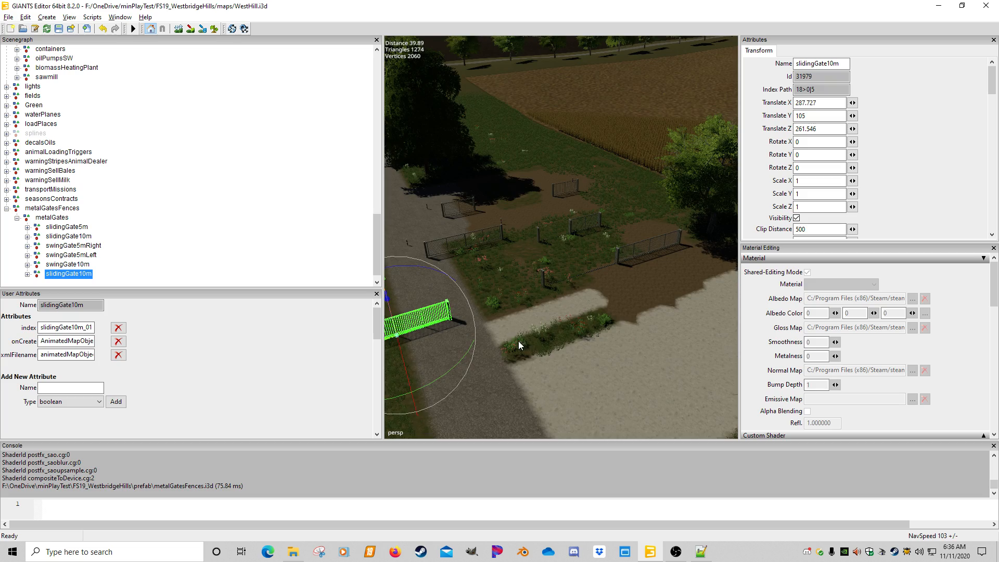
{"action": "right_click_drag", "start_coordinate": [517, 345], "coordinate": [484, 342], "text": "alt"}
{"action": "middle_click_drag", "start_coordinate": [484, 343], "coordinate": [491, 324], "text": "alt"}
{"action": "right_click_drag", "start_coordinate": [491, 323], "coordinate": [520, 321], "text": "alt"}
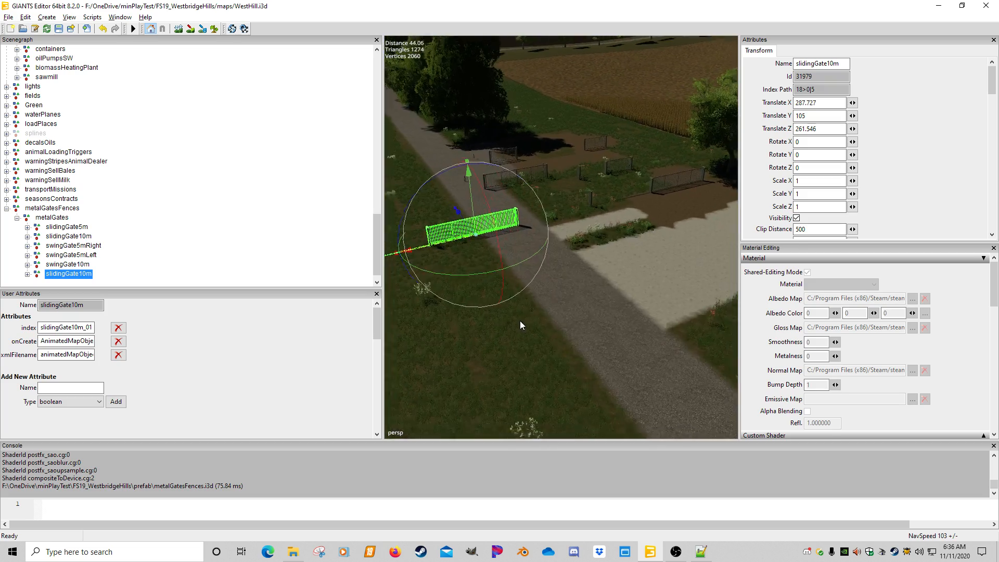
{"action": "middle_click_drag", "start_coordinate": [520, 321], "coordinate": [542, 326], "text": "alt"}
{"action": "right_click_drag", "start_coordinate": [542, 327], "coordinate": [551, 326], "text": "alt"}
{"action": "middle_click_drag", "start_coordinate": [551, 326], "coordinate": [512, 339], "text": "alt"}
{"action": "right_click_drag", "start_coordinate": [512, 339], "coordinate": [456, 332], "text": "alt"}
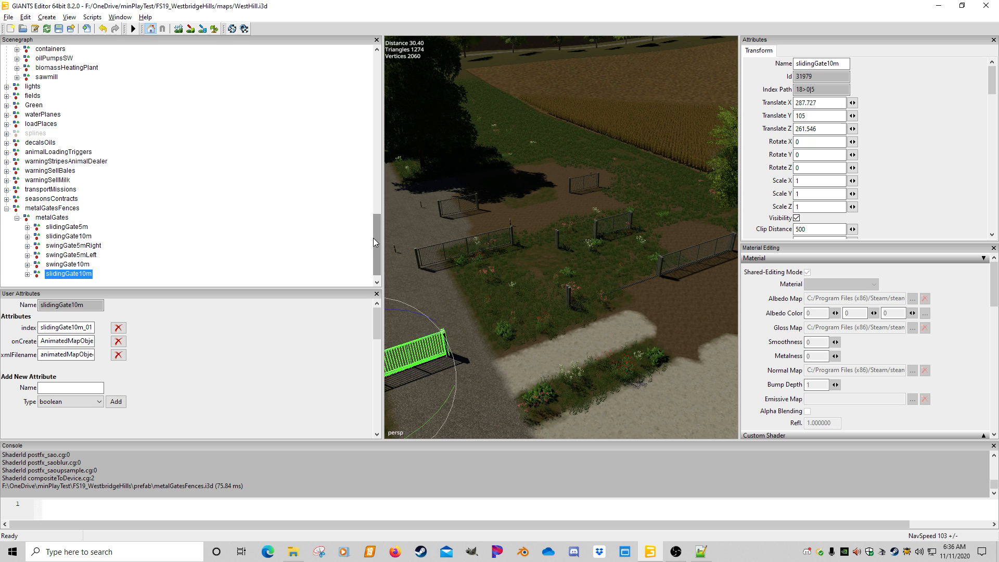
Copy the barrier object from the BGA's expanded barrierTrigger and paste it into the metalGates group
{"action": "left_click_drag", "start_coordinate": [373, 237], "coordinate": [373, 104]}
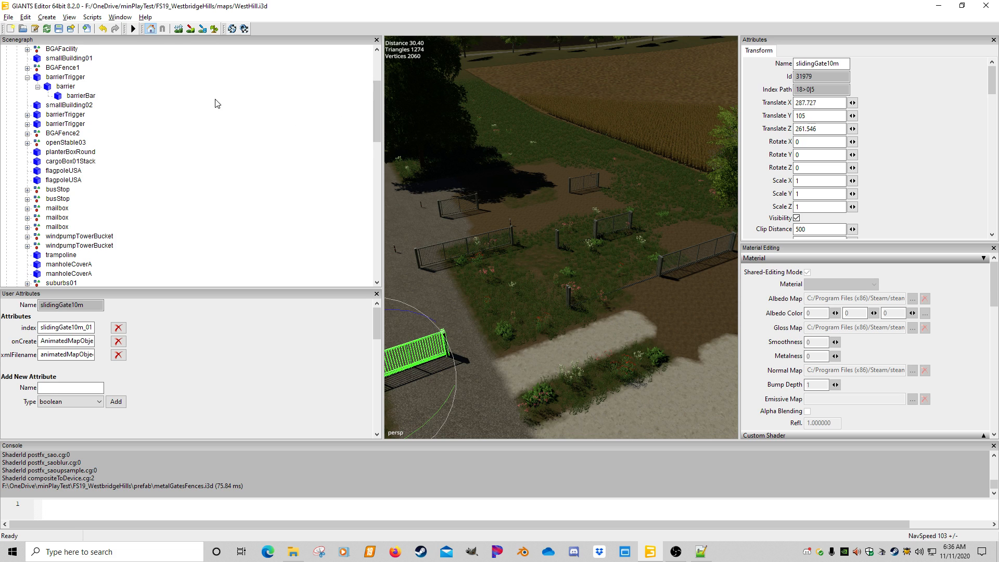
{"action": "left_click", "coordinate": [67, 87]}
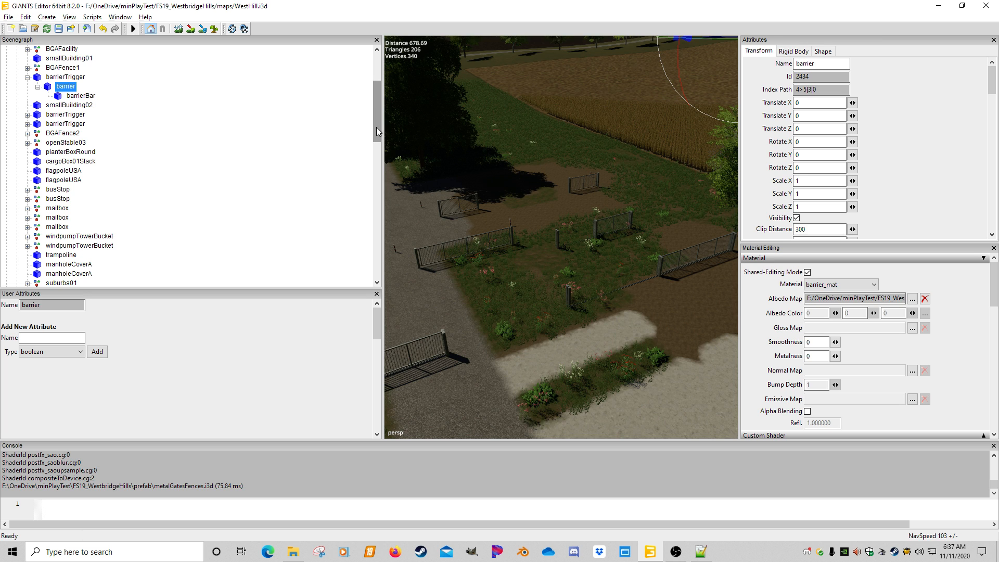
{"action": "left_click_drag", "start_coordinate": [376, 127], "coordinate": [371, 266]}
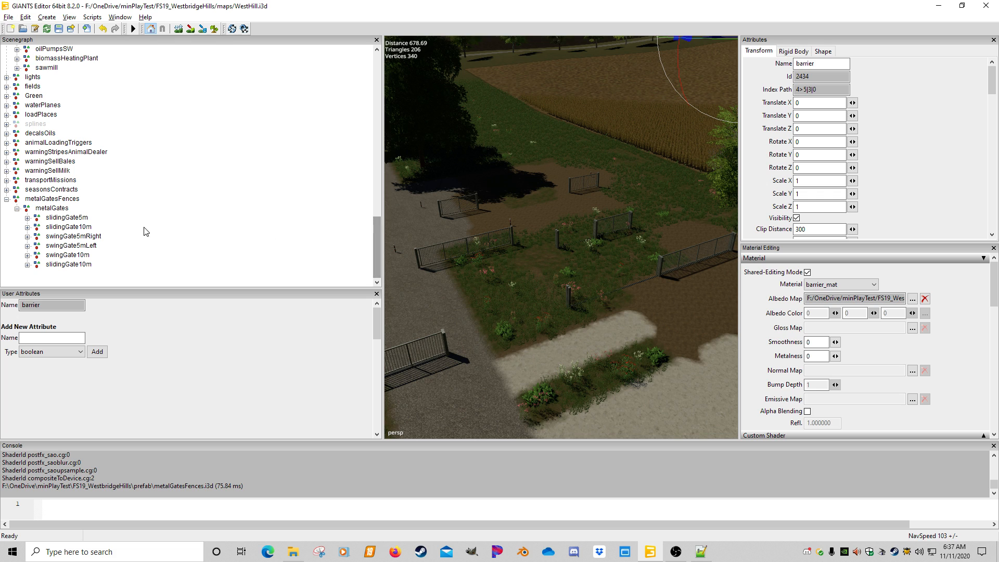
{"action": "left_click", "coordinate": [71, 210]}
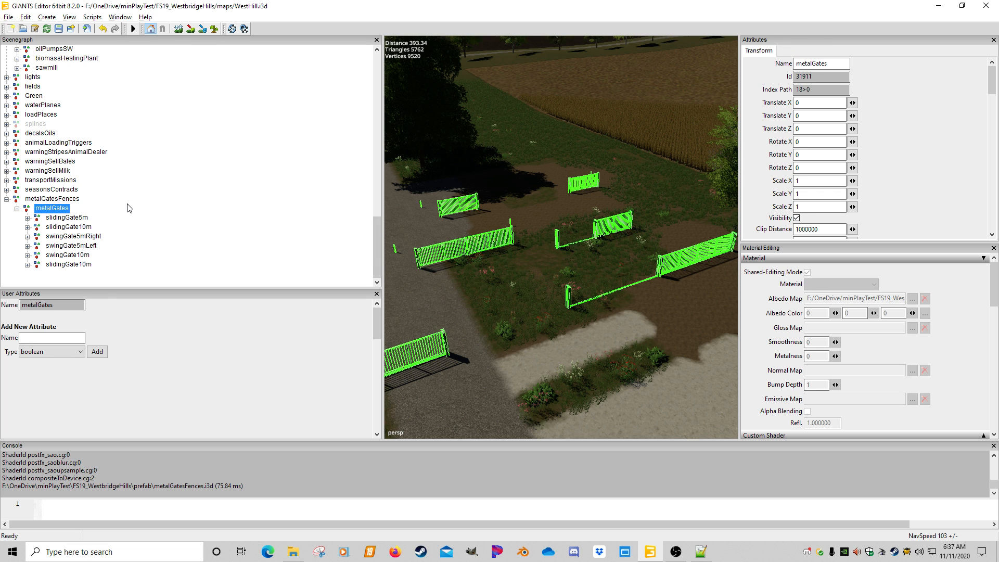
{"action": "key", "text": "ctrl+v"}
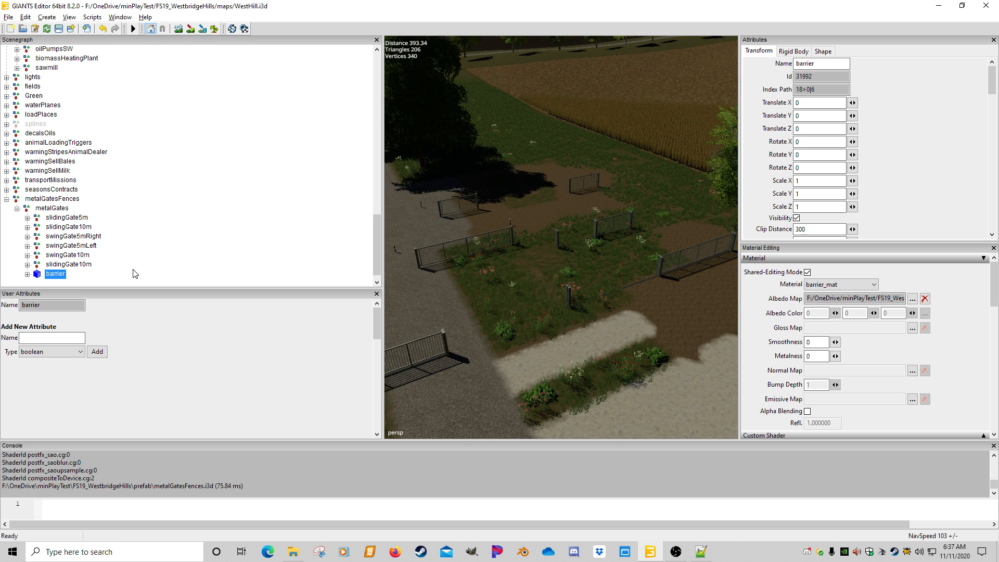
Check the child nodes of the copied slidingGate10m by the road, duplicate that gate and rename the duplicate barrier
{"action": "left_click", "coordinate": [72, 265]}
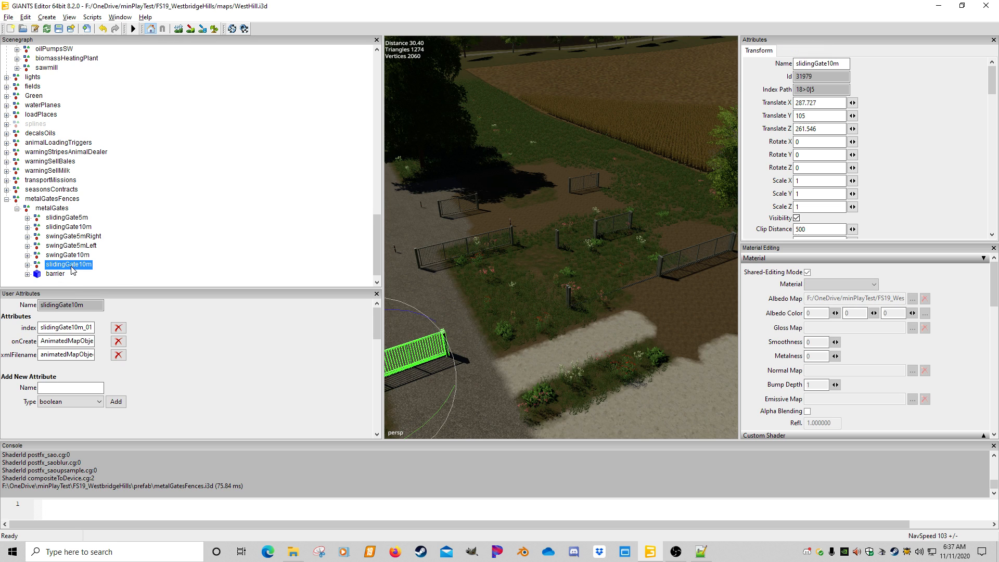
{"action": "left_click", "coordinate": [27, 265]}
{"action": "scroll", "coordinate": [208, 251], "scroll_direction": "down", "scroll_amount": 2}
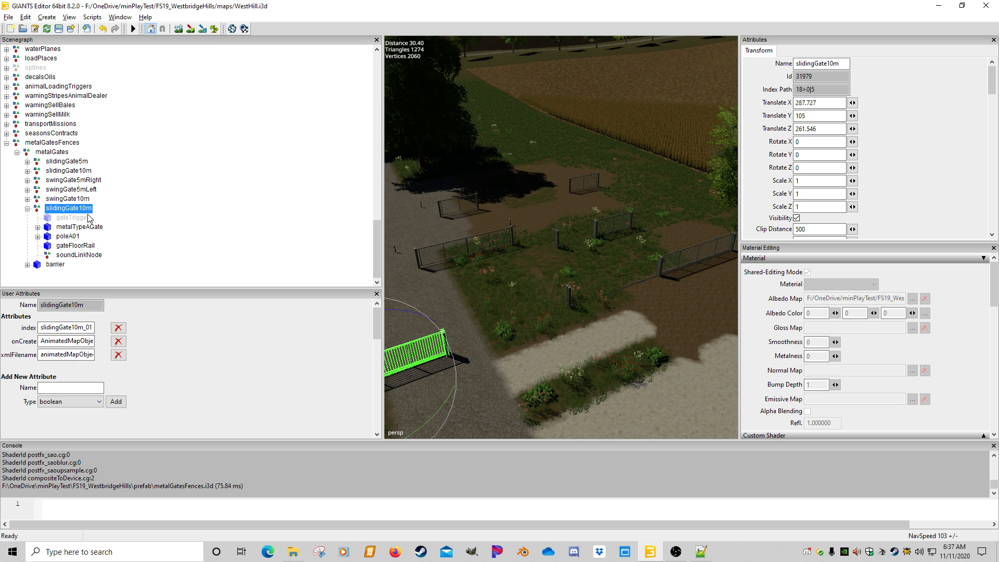
{"action": "left_click", "coordinate": [27, 208]}
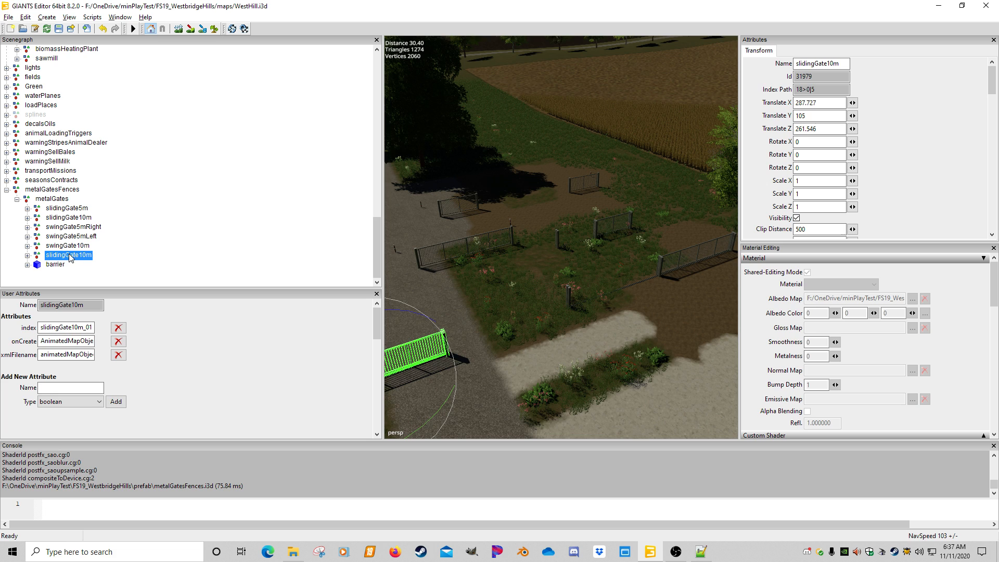
{"action": "key", "text": "ctrl+d"}
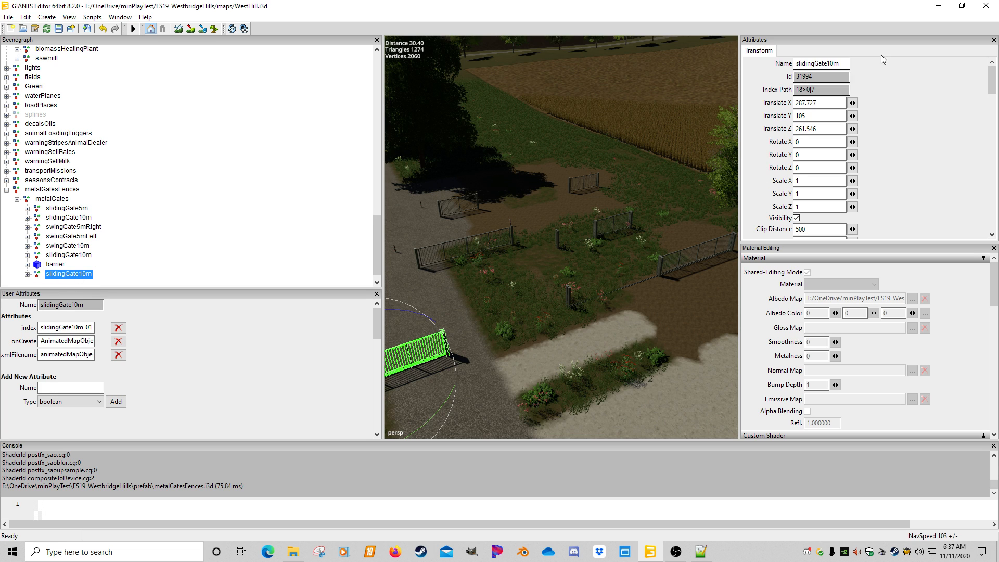
{"action": "left_click_drag", "start_coordinate": [842, 63], "coordinate": [771, 51]}
{"action": "left_click", "coordinate": [816, 48]}
{"action": "type", "text": "barrier"}
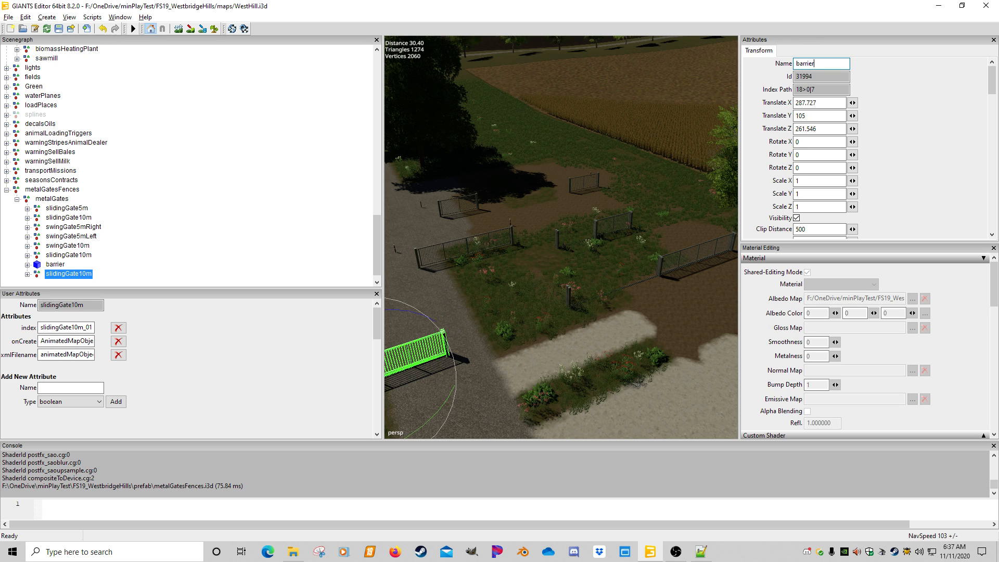
{"action": "key", "text": "Return"}
Move the pasted barrier object out of metalGates into the new barrier transform group
{"action": "left_click", "coordinate": [56, 265]}
{"action": "key", "text": "Delete"}
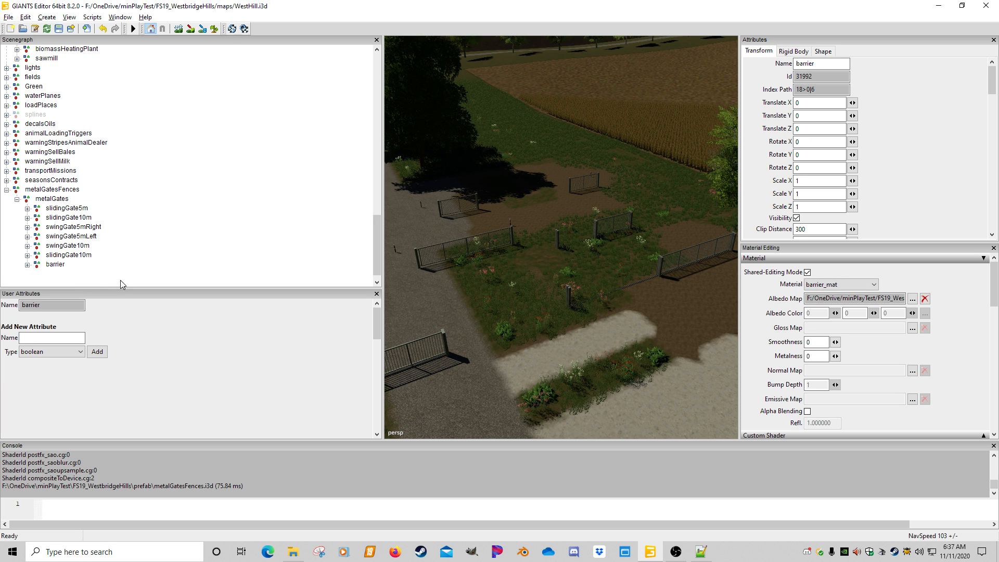
{"action": "left_click", "coordinate": [58, 268]}
{"action": "key", "text": "ctrl+v"}
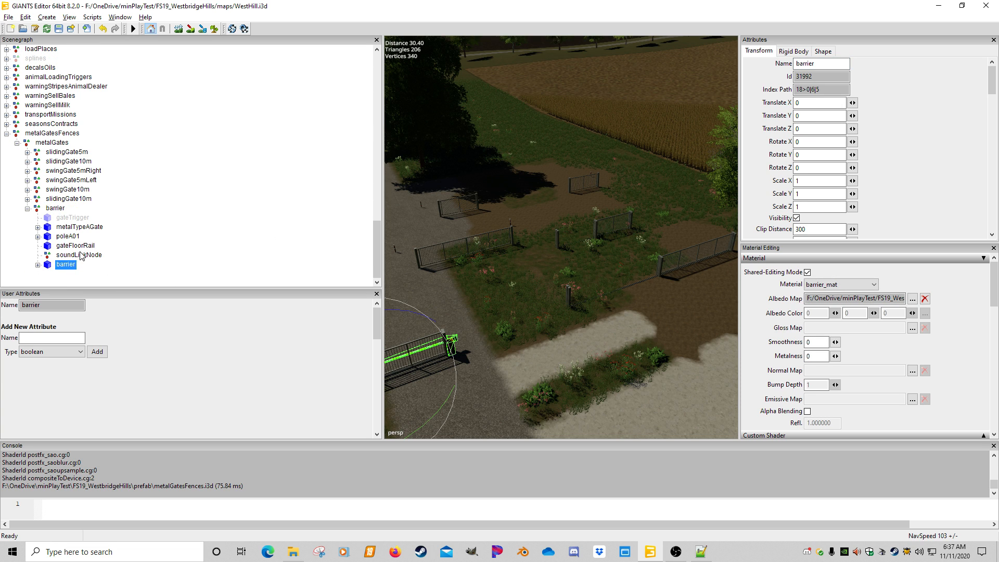
Delete metalTypeAGate, poleA01 and gateFloorRail from the new barrier transform group
{"action": "left_click", "coordinate": [76, 218]}
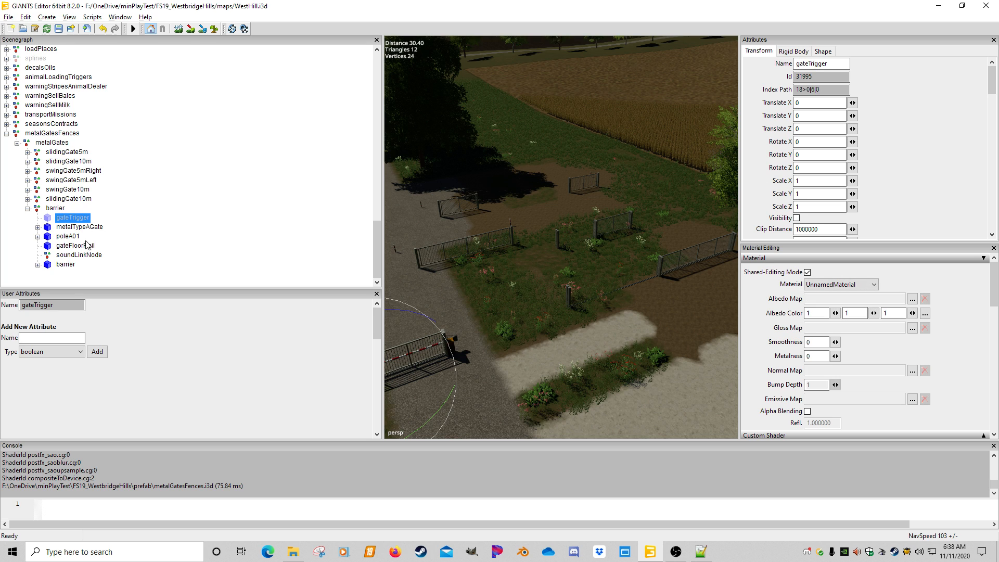
{"action": "left_click", "coordinate": [77, 229]}
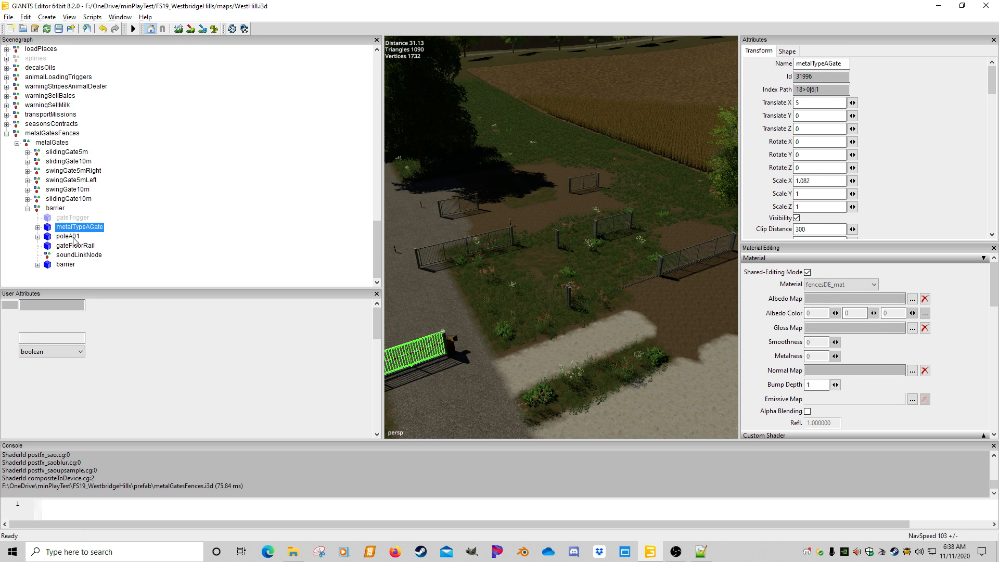
{"action": "left_click", "coordinate": [75, 237], "text": "ctrl"}
{"action": "left_click", "coordinate": [93, 245], "text": "ctrl"}
{"action": "key", "text": "Delete"}
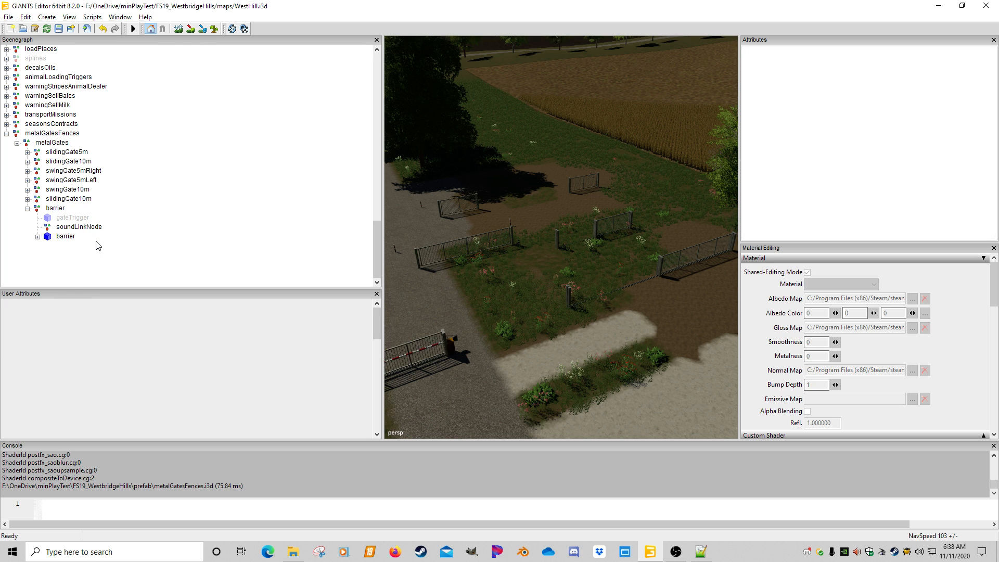
Move the barrier object above soundLinkNode within the barrier transform group
{"action": "left_click", "coordinate": [73, 237]}
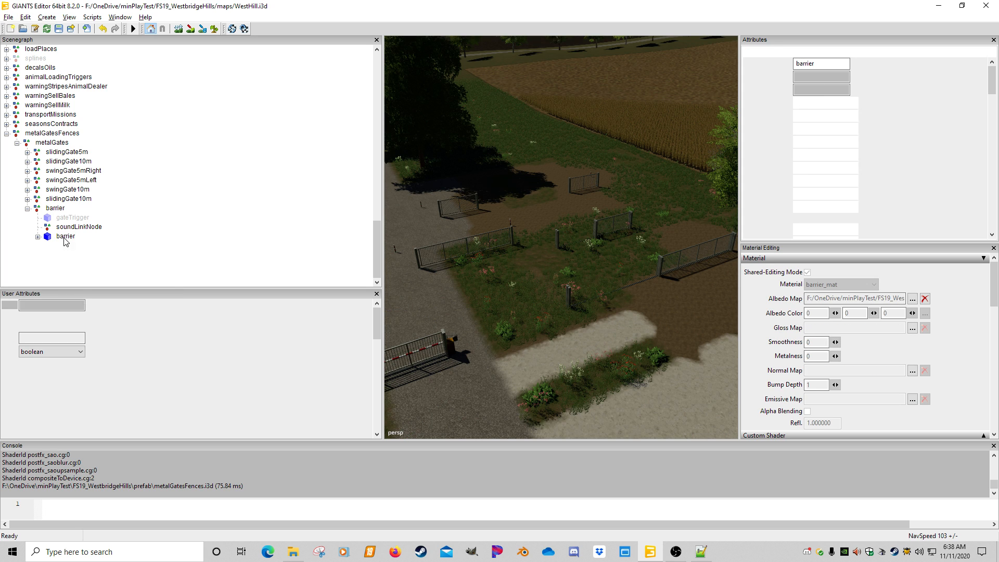
{"action": "right_click", "coordinate": [64, 238]}
{"action": "left_click", "coordinate": [94, 271]}
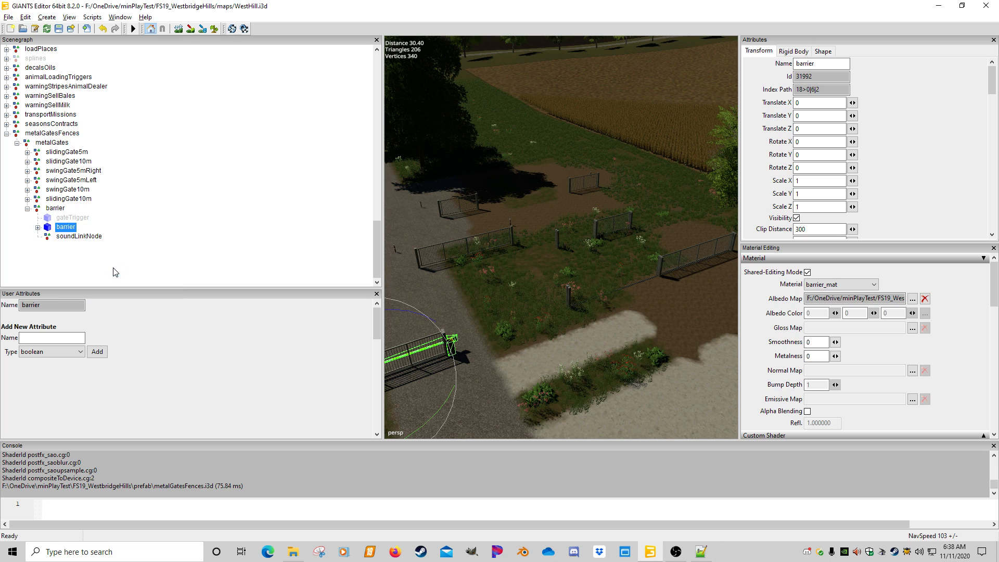
Check the order of the barrier group's child nodes: gateTrigger, barrier and soundLinkNode
{"action": "left_click", "coordinate": [87, 242]}
{"action": "left_click", "coordinate": [91, 237]}
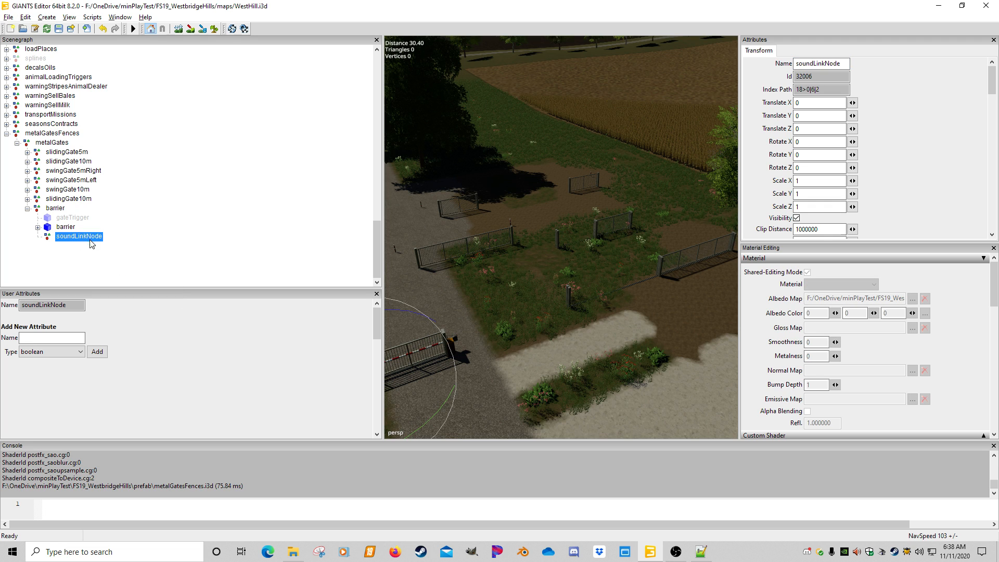
{"action": "left_click", "coordinate": [78, 217]}
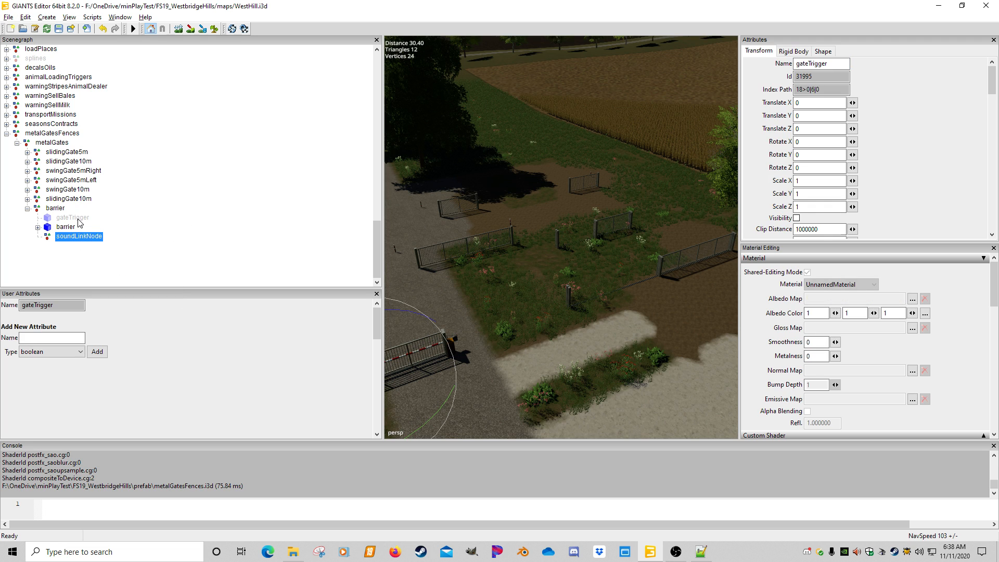
{"action": "scroll", "coordinate": [576, 250], "scroll_direction": "down", "scroll_amount": 5}
{"action": "middle_click_drag", "start_coordinate": [533, 254], "coordinate": [577, 269], "text": "alt"}
{"action": "left_click", "coordinate": [67, 227]}
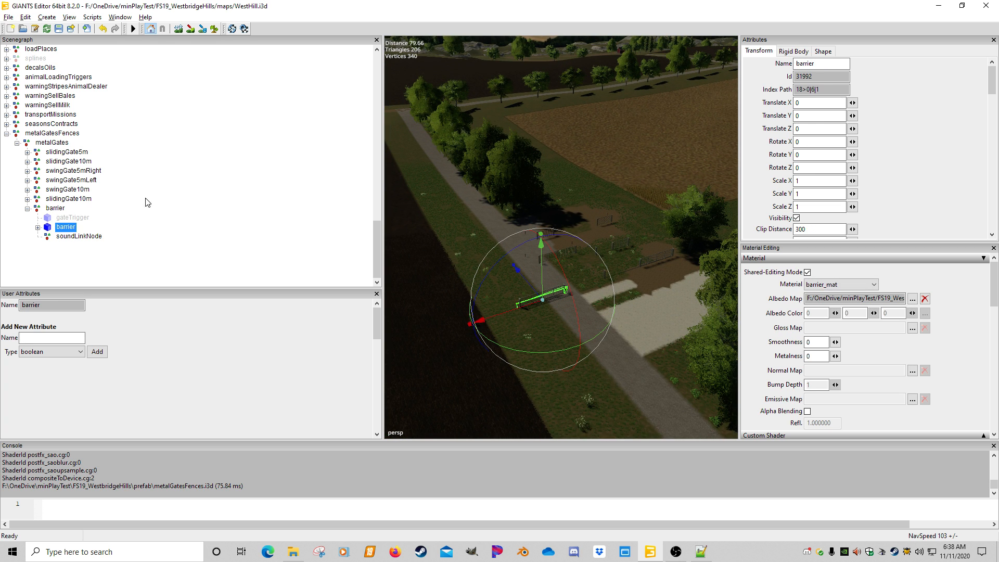
{"action": "left_click", "coordinate": [84, 237]}
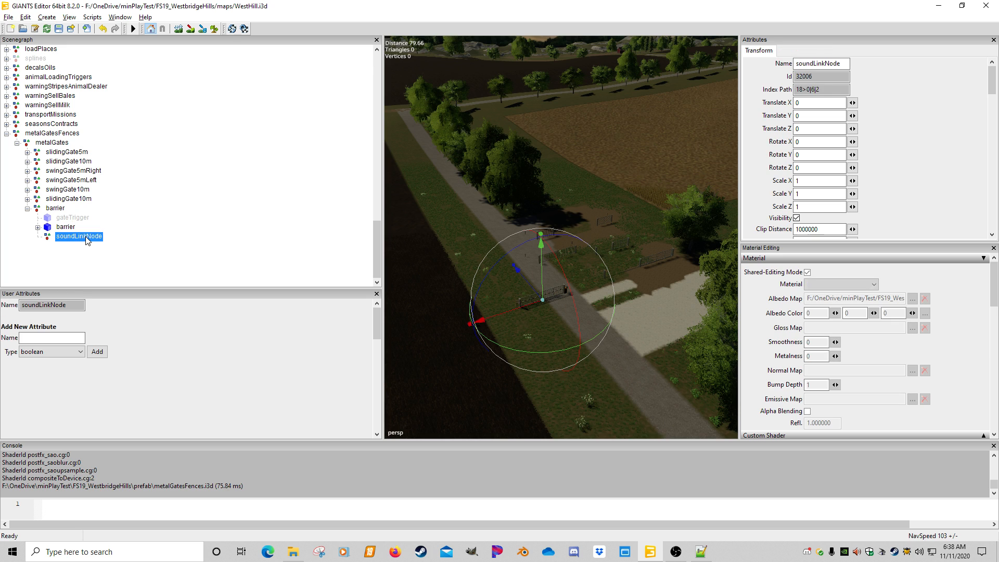
Place the whole barrier transform group on the grass along the road at about X 291, Z 304
{"action": "left_click", "coordinate": [55, 208]}
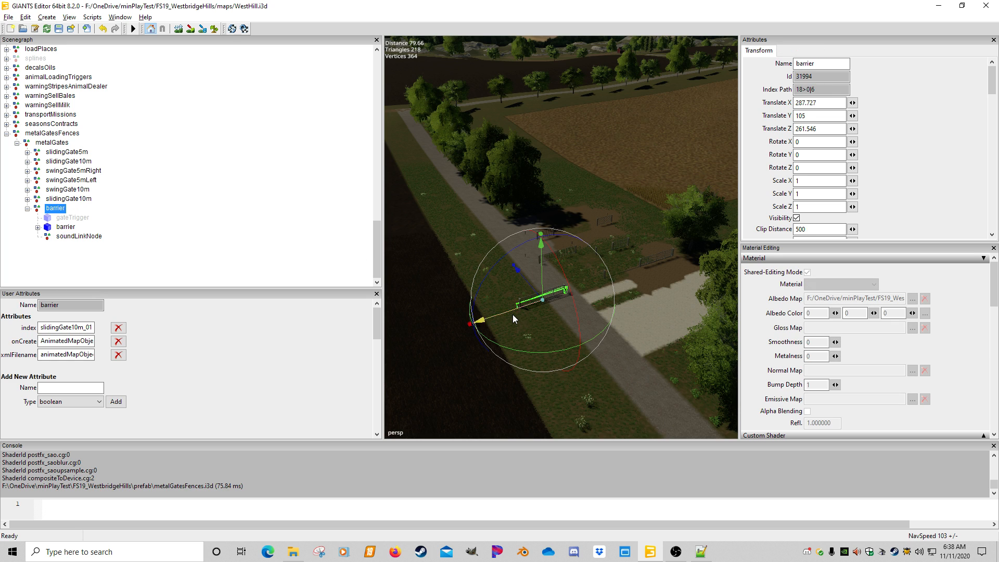
{"action": "key", "text": "ctrl+b"}
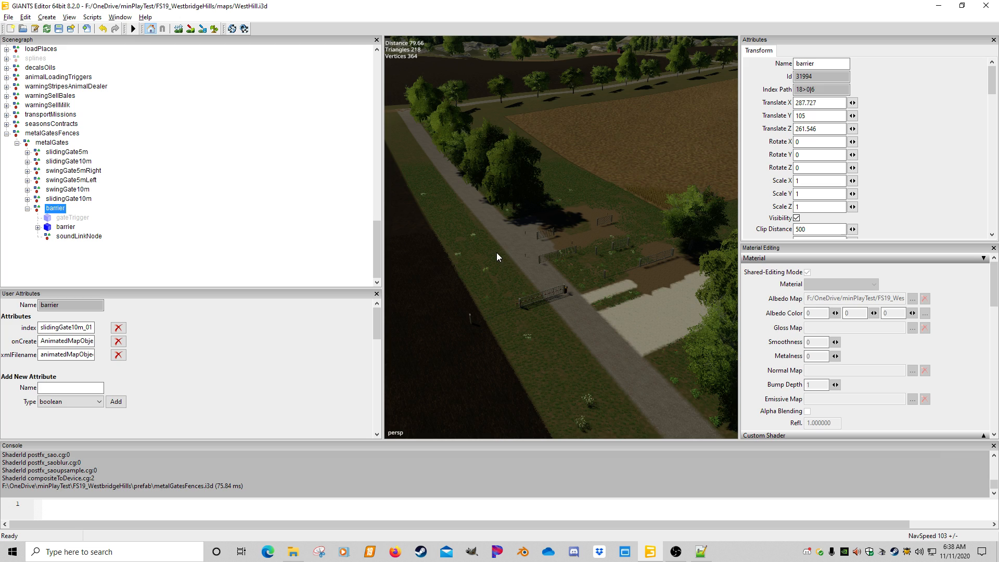
{"action": "left_click", "coordinate": [497, 252]}
{"action": "middle_click_drag", "start_coordinate": [513, 309], "coordinate": [573, 279], "text": "alt"}
{"action": "scroll", "coordinate": [553, 298], "scroll_direction": "up", "scroll_amount": 5}
{"action": "scroll", "coordinate": [583, 278], "scroll_direction": "up", "scroll_amount": 2}
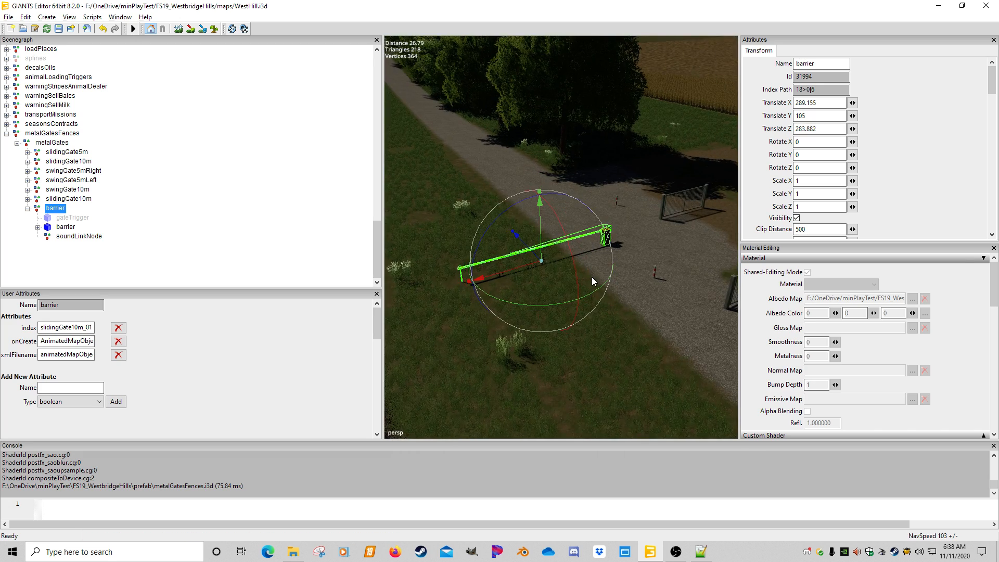
{"action": "left_click_drag", "start_coordinate": [591, 281], "coordinate": [526, 287], "text": "alt"}
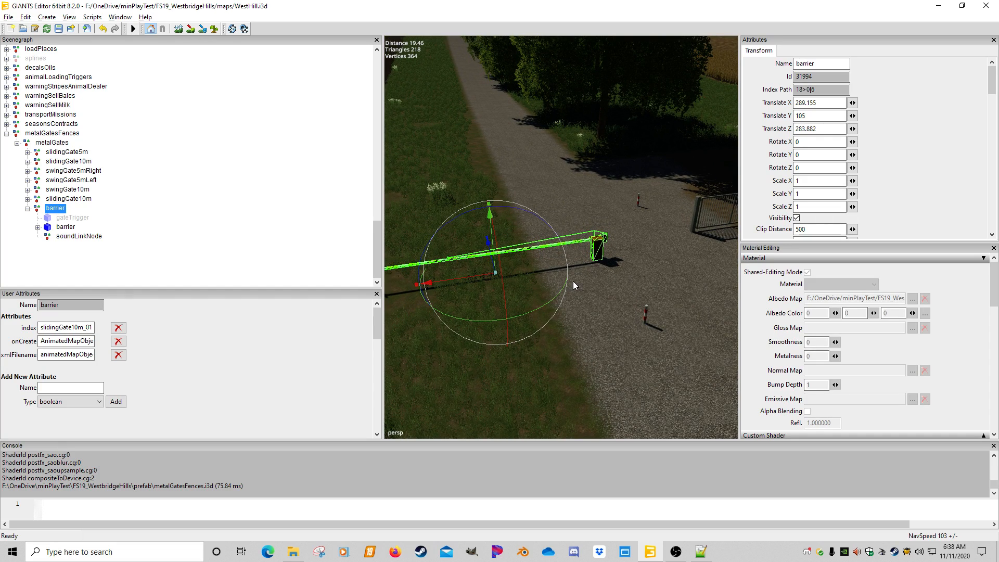
{"action": "scroll", "coordinate": [565, 291], "scroll_direction": "down", "scroll_amount": 5}
{"action": "scroll", "coordinate": [548, 291], "scroll_direction": "up", "scroll_amount": 5}
{"action": "key", "text": "ctrl+b"}
{"action": "left_click", "coordinate": [447, 157]}
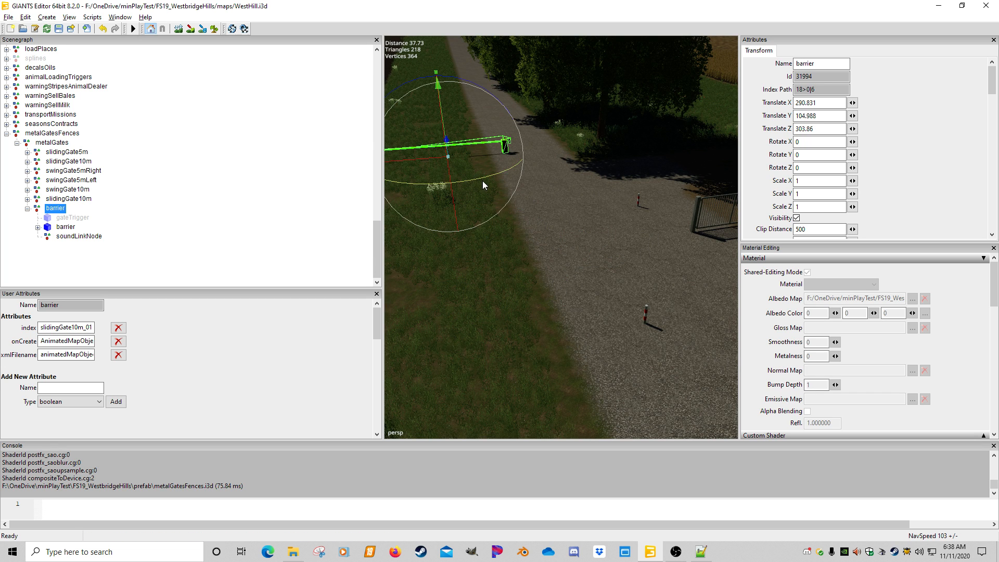
{"action": "middle_click_drag", "start_coordinate": [455, 185], "coordinate": [487, 198], "text": "alt"}
{"action": "scroll", "coordinate": [470, 199], "scroll_direction": "up", "scroll_amount": 3}
Turn on visibility for the barrier group's gateTrigger
{"action": "left_click", "coordinate": [70, 218]}
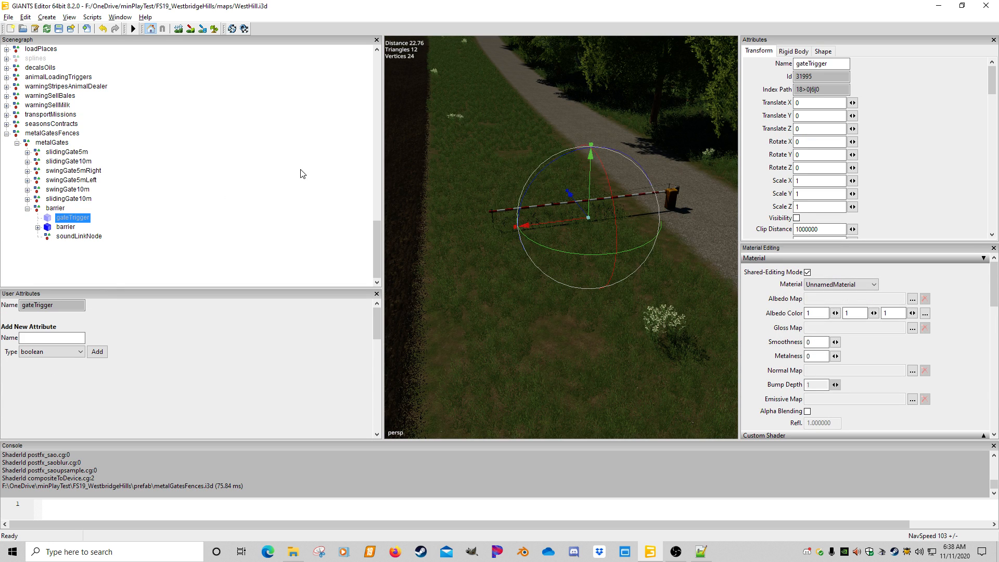
{"action": "left_click", "coordinate": [796, 218]}
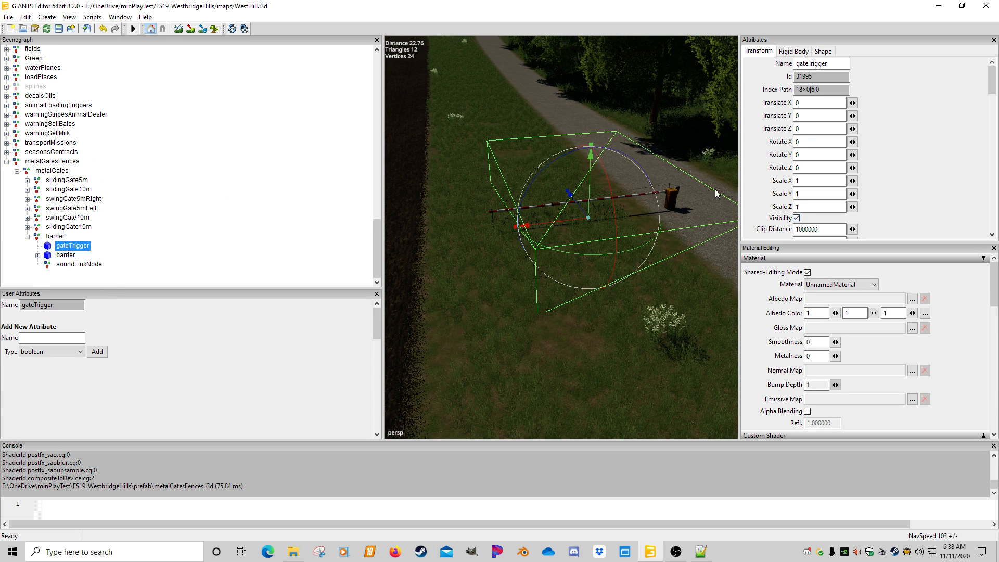
{"action": "scroll", "coordinate": [613, 239], "scroll_direction": "down", "scroll_amount": 3}
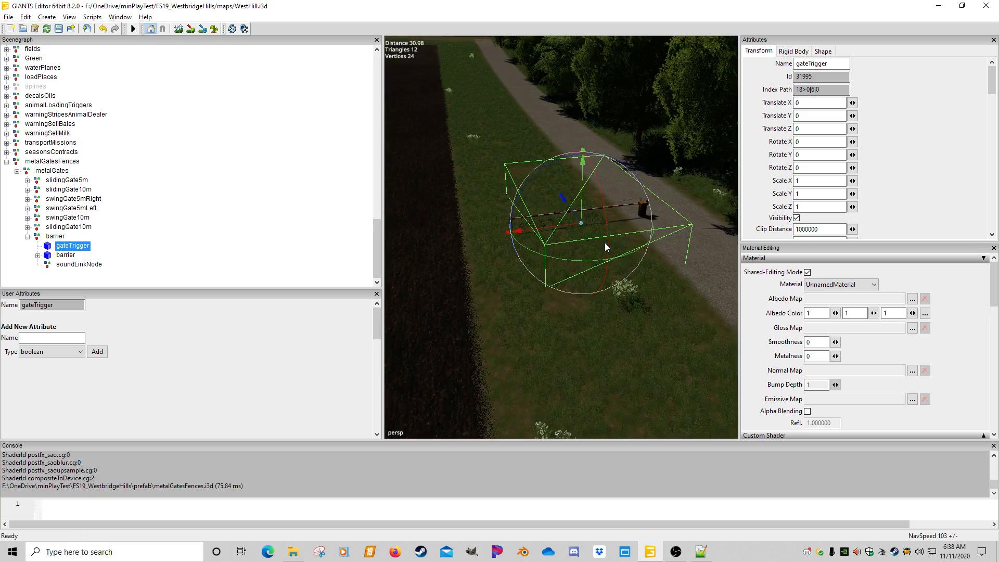
{"action": "left_click_drag", "start_coordinate": [604, 243], "coordinate": [580, 278], "text": "alt"}
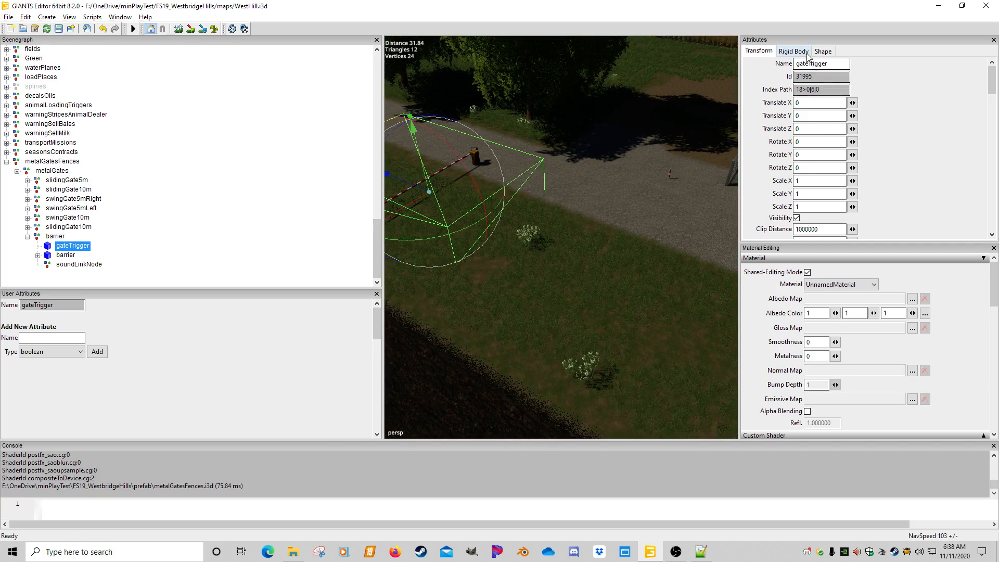
Turn off Non Renderable on gateTrigger to show its solid volume, and turn the option back on
{"action": "left_click", "coordinate": [822, 51]}
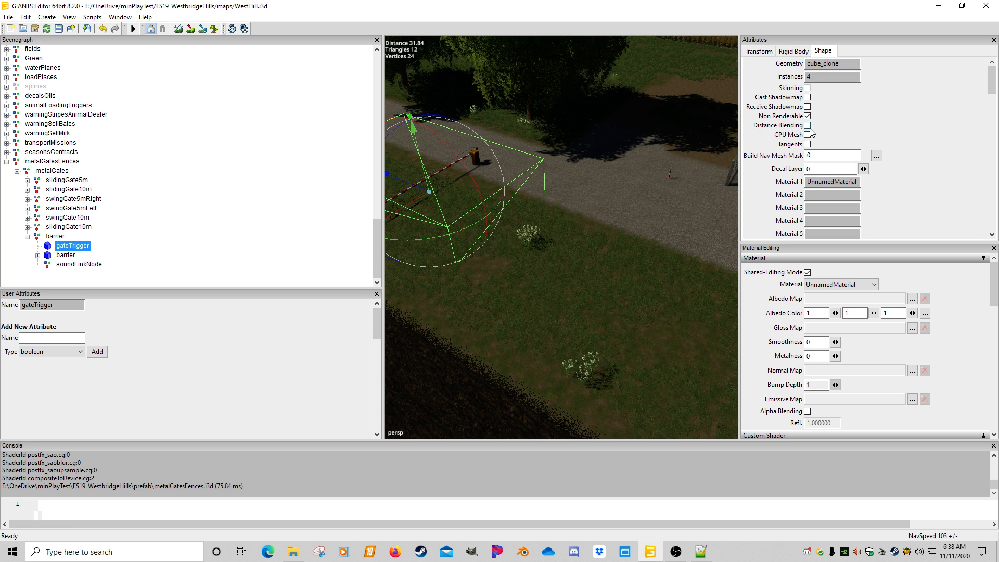
{"action": "left_click", "coordinate": [808, 116]}
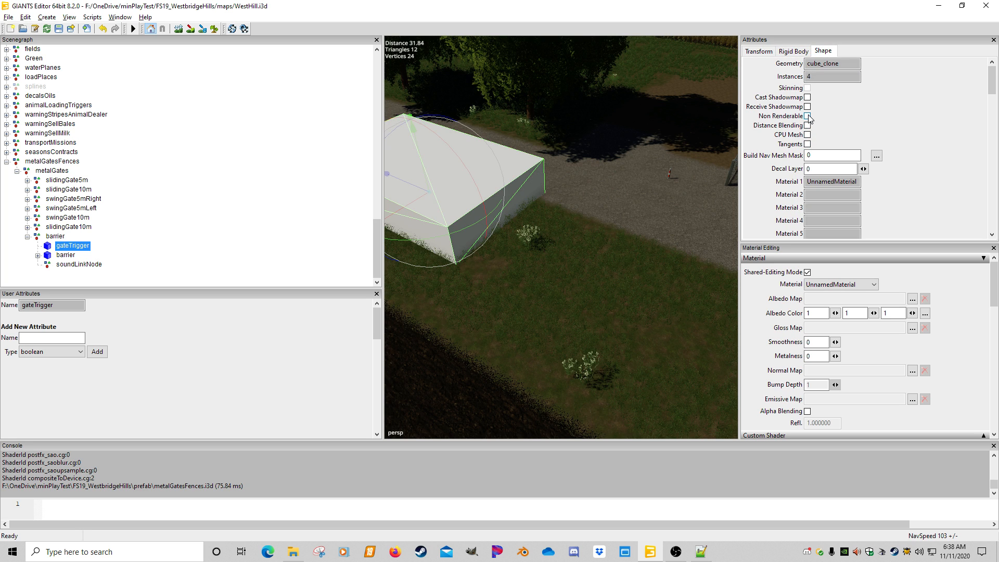
{"action": "left_click", "coordinate": [807, 116]}
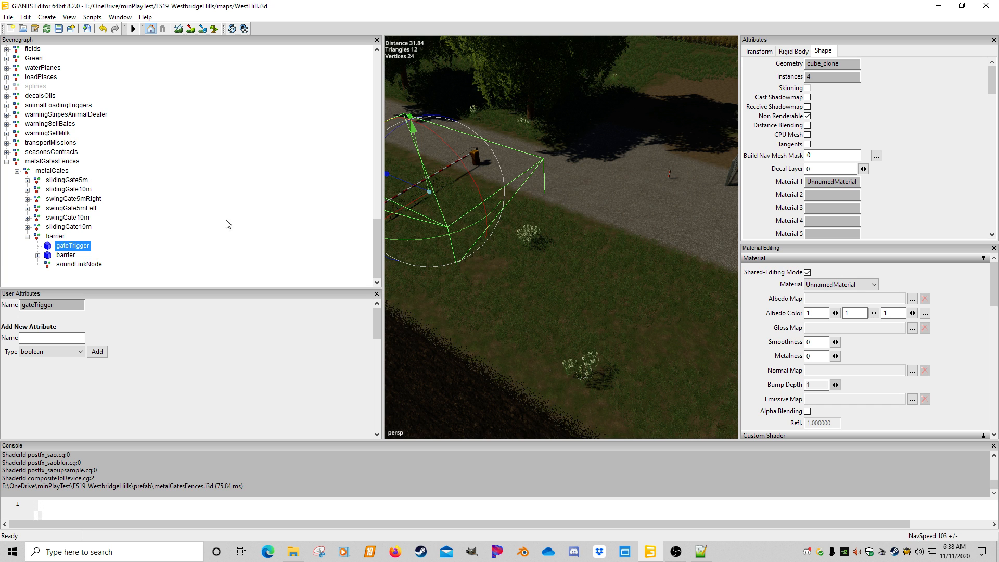
{"action": "left_click", "coordinate": [757, 52]}
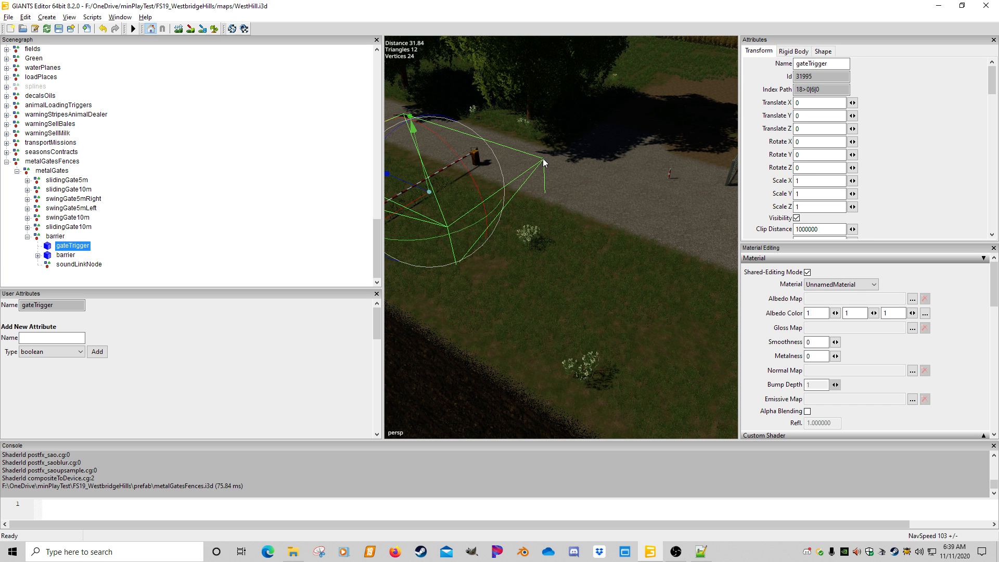
Examine the extent of the gateTrigger volume around the barrier and along the road, and select the barrier object
{"action": "middle_click_drag", "start_coordinate": [529, 266], "coordinate": [523, 274], "text": "alt"}
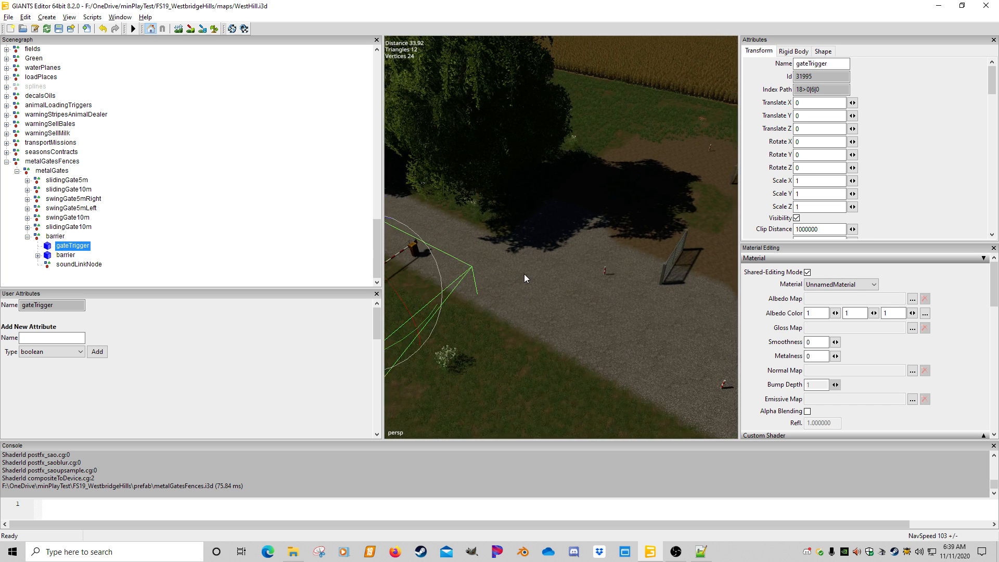
{"action": "left_click_drag", "start_coordinate": [523, 274], "coordinate": [482, 278], "text": "alt"}
{"action": "middle_click_drag", "start_coordinate": [482, 278], "coordinate": [501, 278], "text": "alt"}
{"action": "left_click_drag", "start_coordinate": [500, 278], "coordinate": [571, 302], "text": "alt"}
{"action": "scroll", "coordinate": [604, 304], "scroll_direction": "up", "scroll_amount": 3}
{"action": "middle_click_drag", "start_coordinate": [571, 300], "coordinate": [567, 298], "text": "alt"}
{"action": "left_click_drag", "start_coordinate": [566, 299], "coordinate": [548, 295], "text": "alt"}
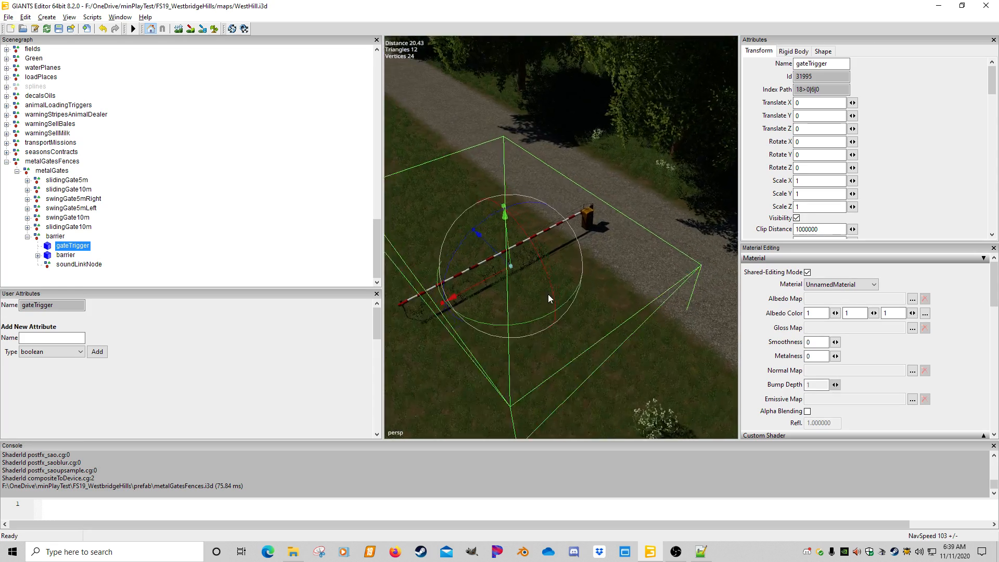
{"action": "scroll", "coordinate": [548, 295], "scroll_direction": "up", "scroll_amount": 2}
{"action": "middle_click_drag", "start_coordinate": [573, 293], "coordinate": [570, 293], "text": "alt"}
{"action": "scroll", "coordinate": [561, 296], "scroll_direction": "down", "scroll_amount": 3}
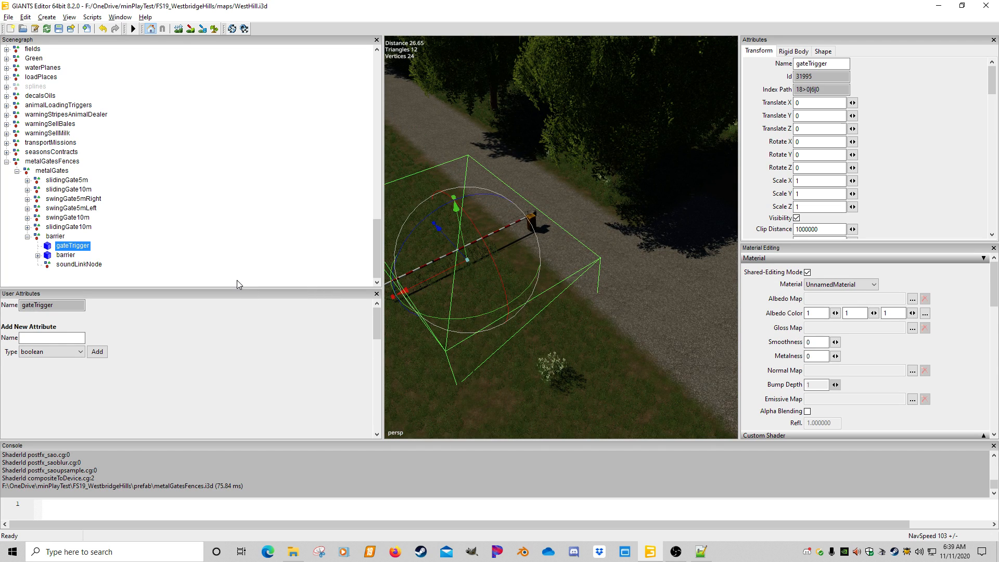
{"action": "left_click", "coordinate": [66, 256]}
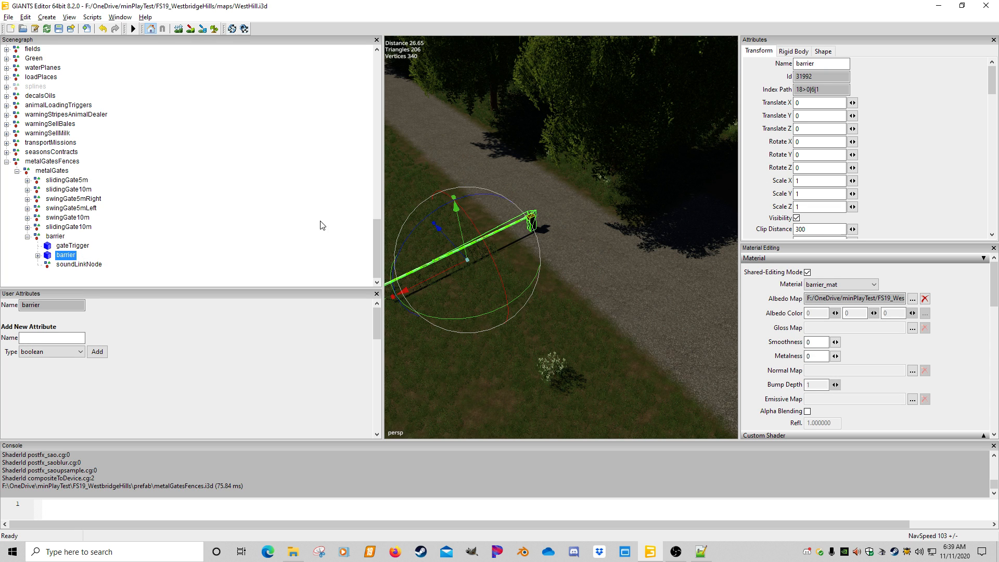
Switch to Notepad++ and duplicate the swingGate5mRight_01 animatedObject block below the original in animatedMapObjects.xml
{"action": "left_click", "coordinate": [700, 552]}
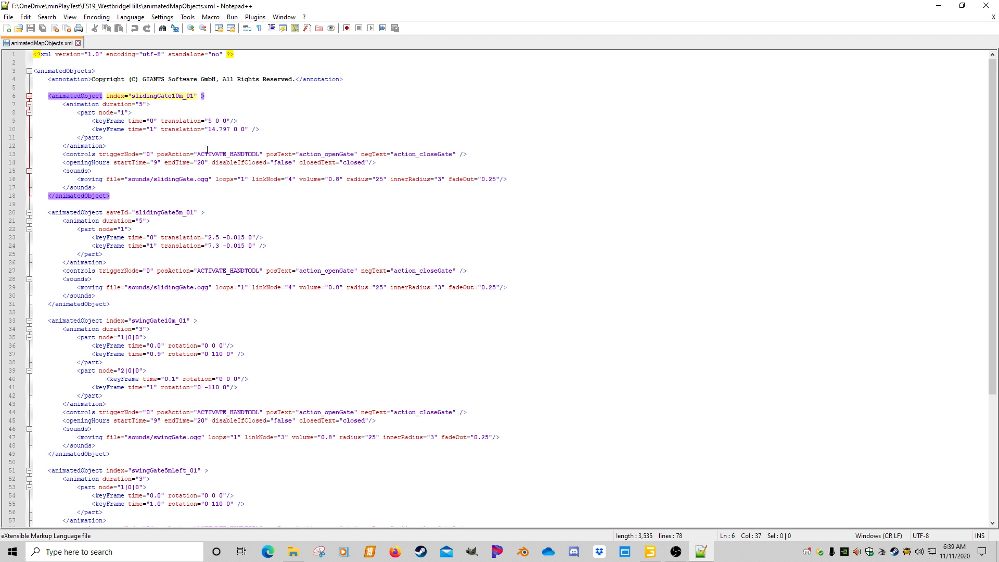
{"action": "scroll", "coordinate": [207, 149], "scroll_direction": "down", "scroll_amount": 7}
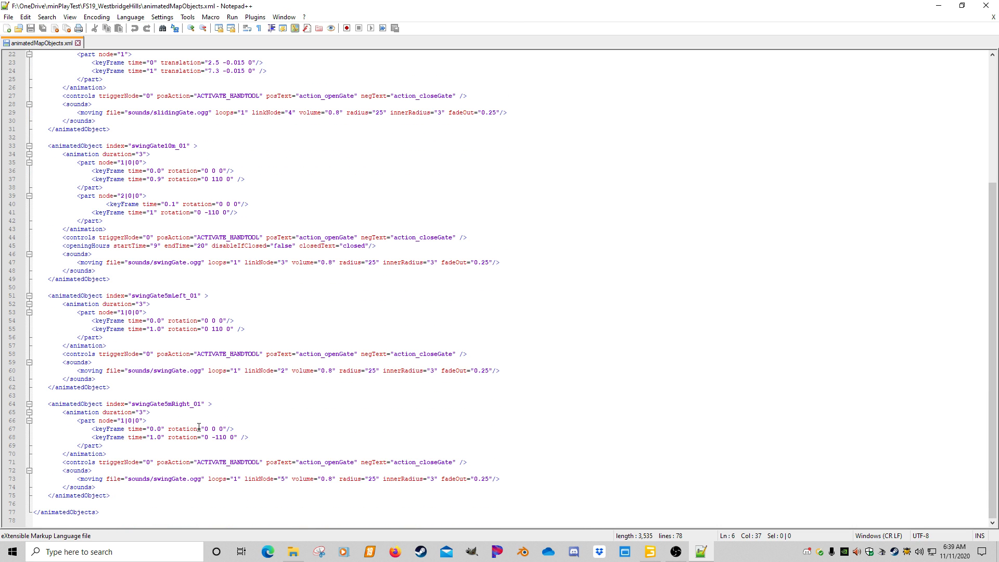
{"action": "left_click_drag", "start_coordinate": [117, 497], "coordinate": [32, 404]}
{"action": "key", "text": "ctrl+c"}
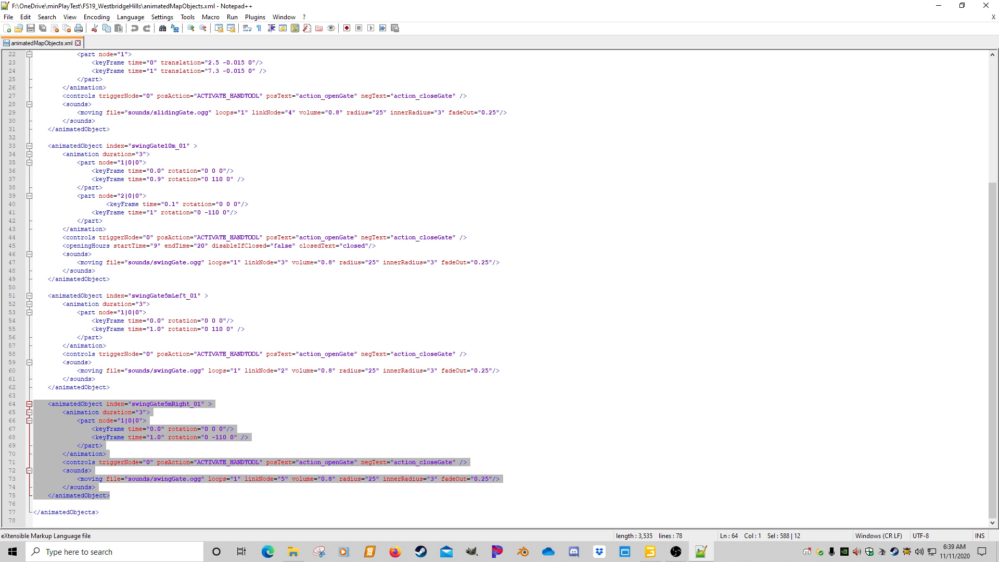
{"action": "left_click", "coordinate": [121, 496]}
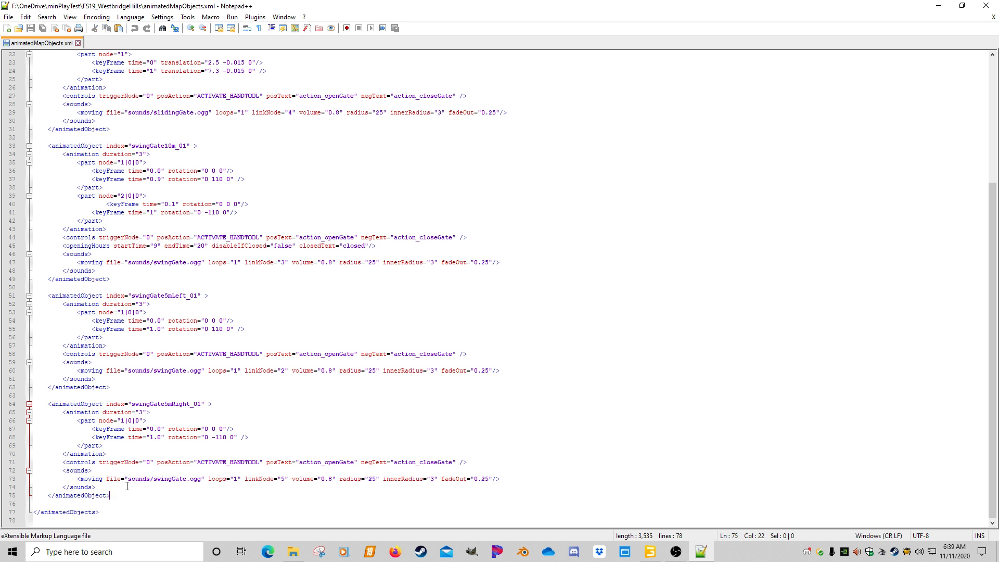
{"action": "key", "text": "Return"}
{"action": "key", "text": "Return"}
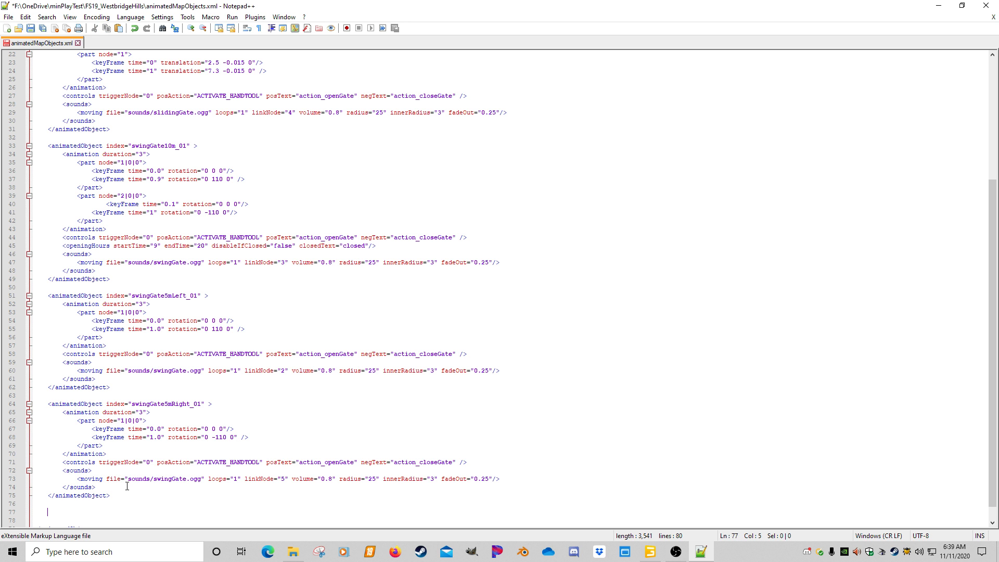
{"action": "key", "text": "shift+Home"}
{"action": "key", "text": "ctrl+v"}
{"action": "scroll", "coordinate": [224, 479], "scroll_direction": "down", "scroll_amount": 1}
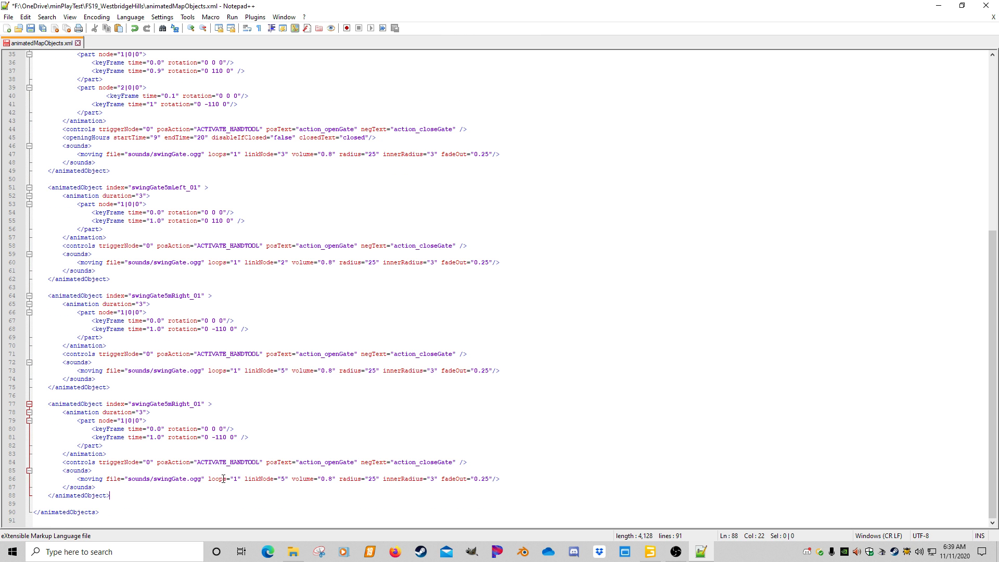
Change the duplicated animatedObject's index to barrier_01, copying the word barrier from the barrier object's name in GIANTS Editor
{"action": "left_click", "coordinate": [189, 404]}
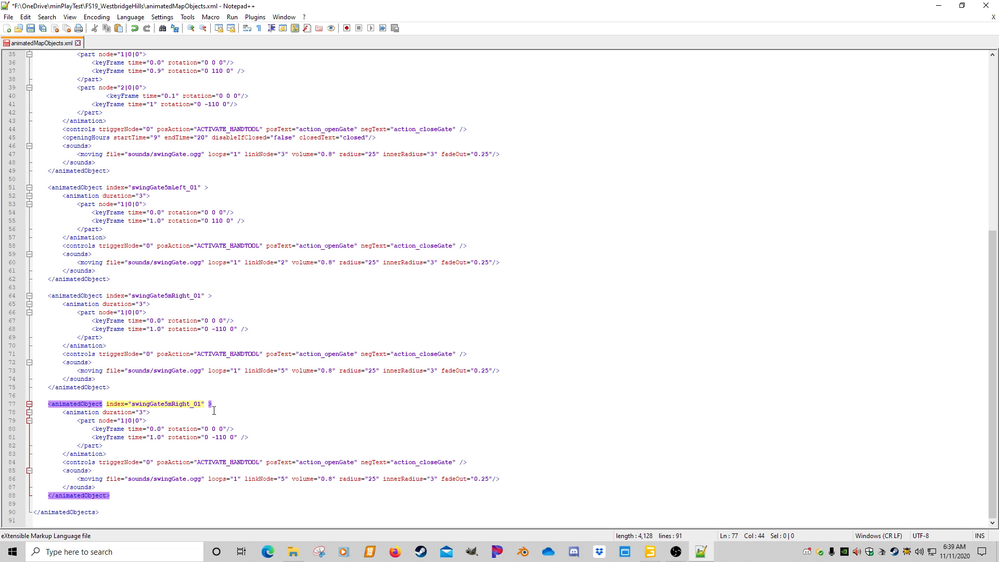
{"action": "key", "text": "BackSpace"}
{"action": "key", "text": "BackSpace"}
{"action": "key", "text": "BackSpace"}
{"action": "key", "text": "BackSpace"}
{"action": "key", "text": "BackSpace"}
{"action": "key", "text": "BackSpace"}
{"action": "key", "text": "BackSpace"}
{"action": "key", "text": "BackSpace"}
{"action": "key", "text": "BackSpace"}
{"action": "key", "text": "BackSpace"}
{"action": "key", "text": "BackSpace"}
{"action": "key", "text": "BackSpace"}
{"action": "key", "text": "BackSpace"}
{"action": "key", "text": "BackSpace"}
{"action": "key", "text": "BackSpace"}
{"action": "key", "text": "BackSpace"}
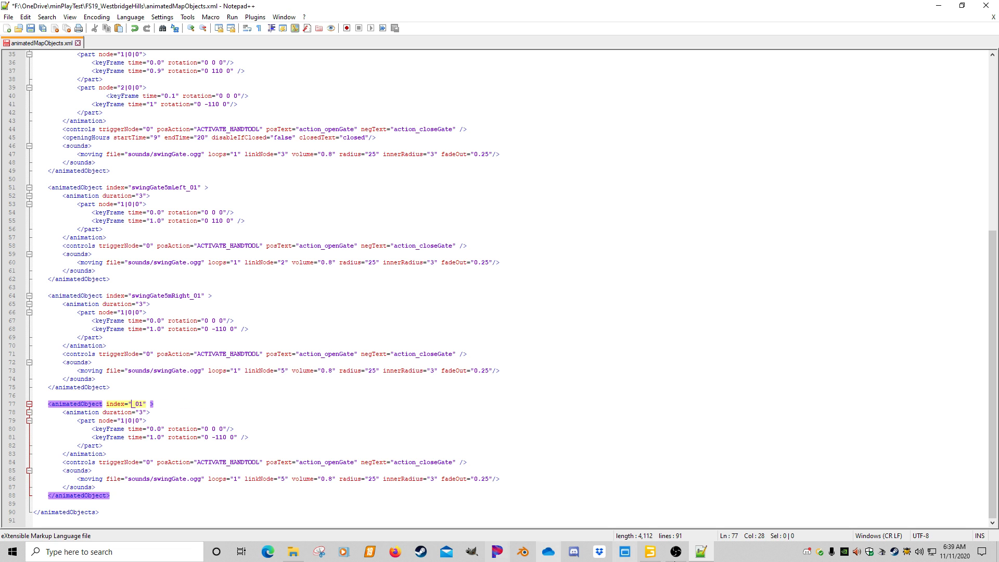
{"action": "left_click", "coordinate": [650, 551]}
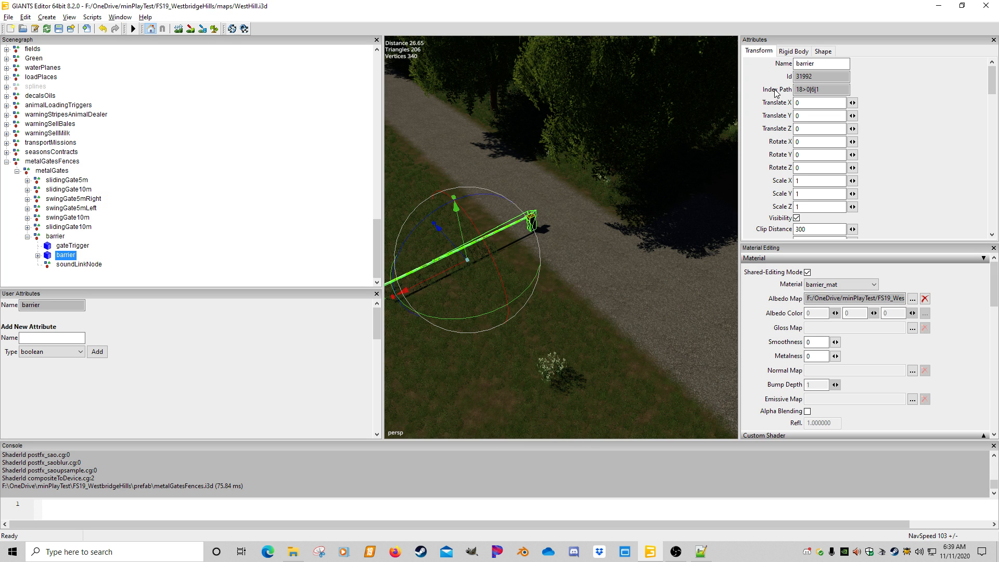
{"action": "left_click_drag", "start_coordinate": [821, 63], "coordinate": [703, 67]}
{"action": "key", "text": "ctrl+c"}
{"action": "left_click", "coordinate": [700, 551]}
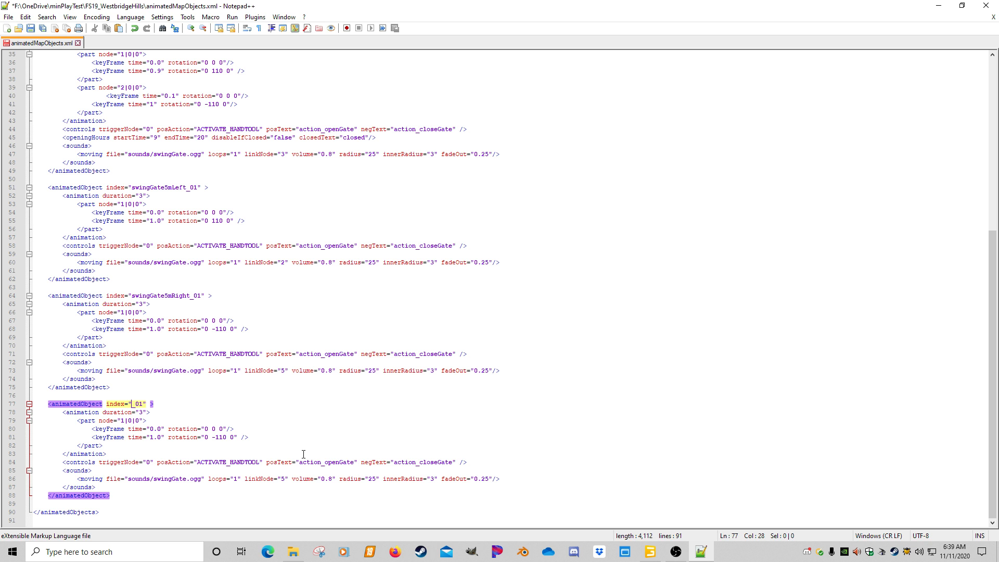
{"action": "key", "text": "ctrl+v"}
Switch to GIANTS Editor and set the barrier transform group's index user attribute to barrier_01
{"action": "left_click", "coordinate": [650, 551]}
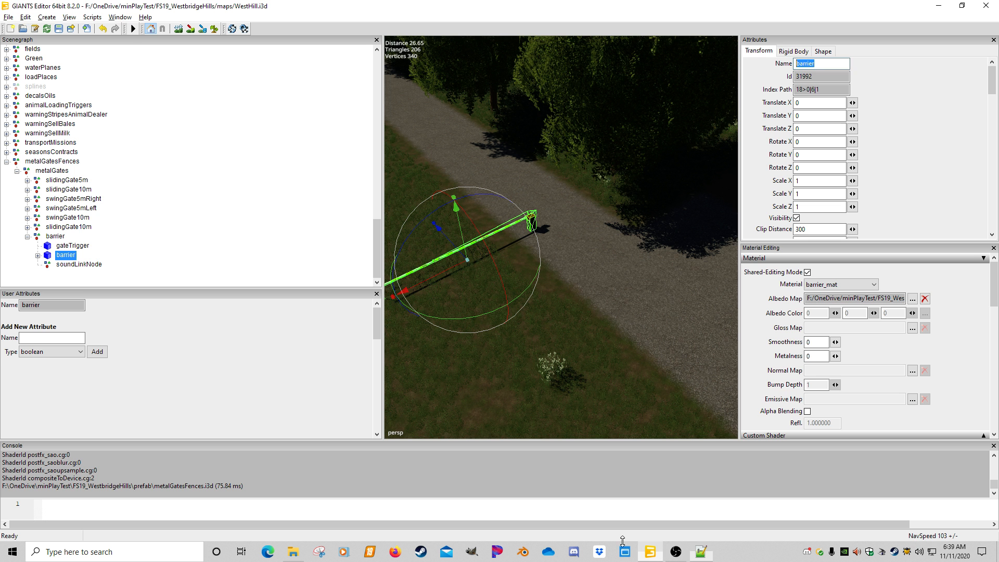
{"action": "left_click", "coordinate": [56, 236]}
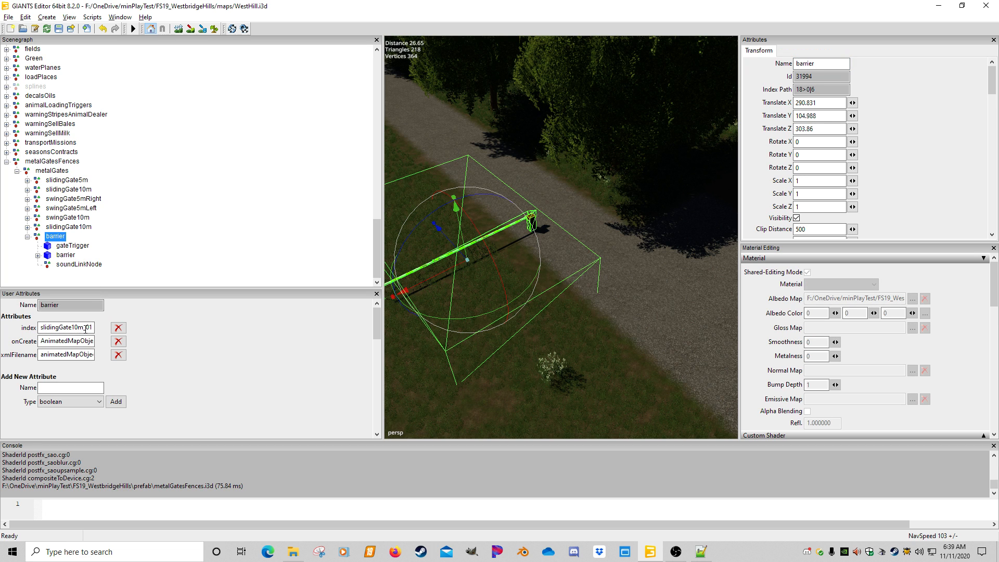
{"action": "left_click_drag", "start_coordinate": [85, 327], "coordinate": [40, 327]}
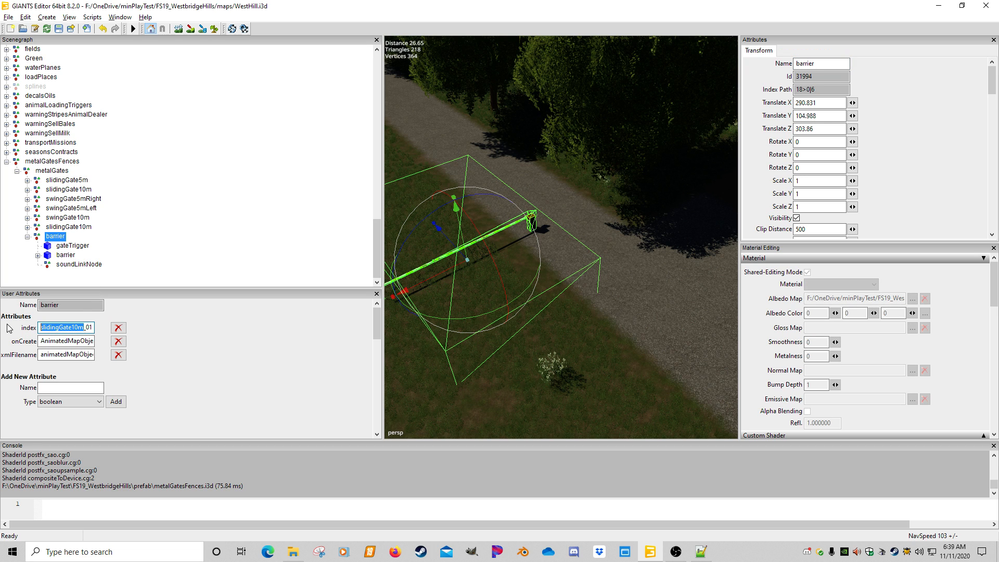
{"action": "type", "text": "barrier"}
{"action": "left_click", "coordinate": [188, 274]}
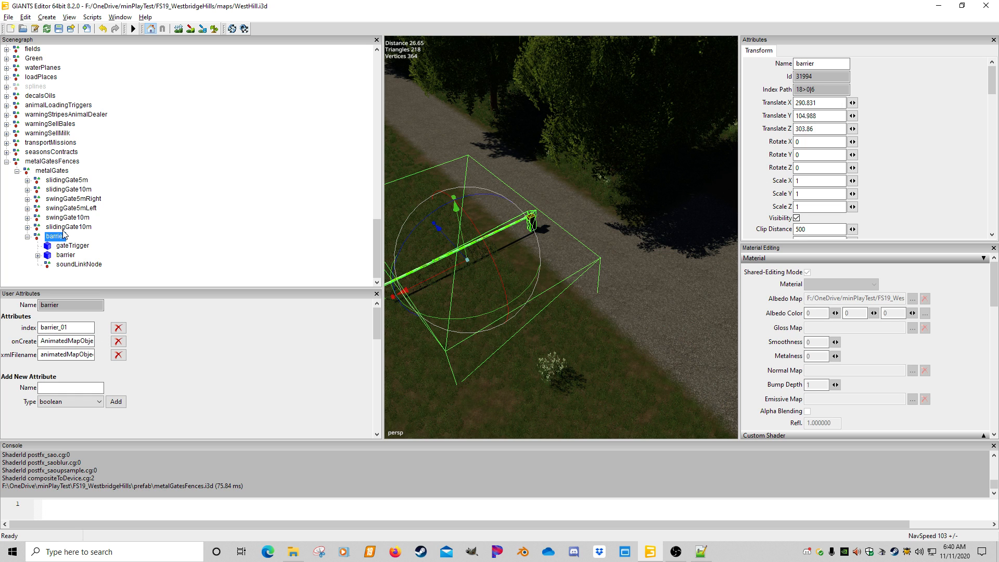
Open metalGatesFences.i3d from the FS19_WestbridgeHills prefab folder in Notepad++
{"action": "left_click", "coordinate": [293, 552]}
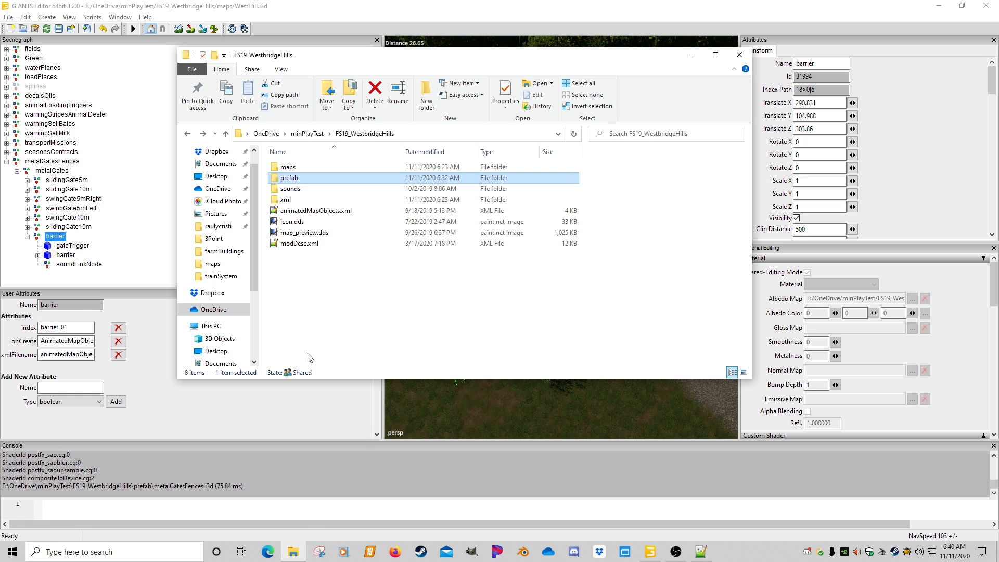
{"action": "double_click", "coordinate": [292, 179]}
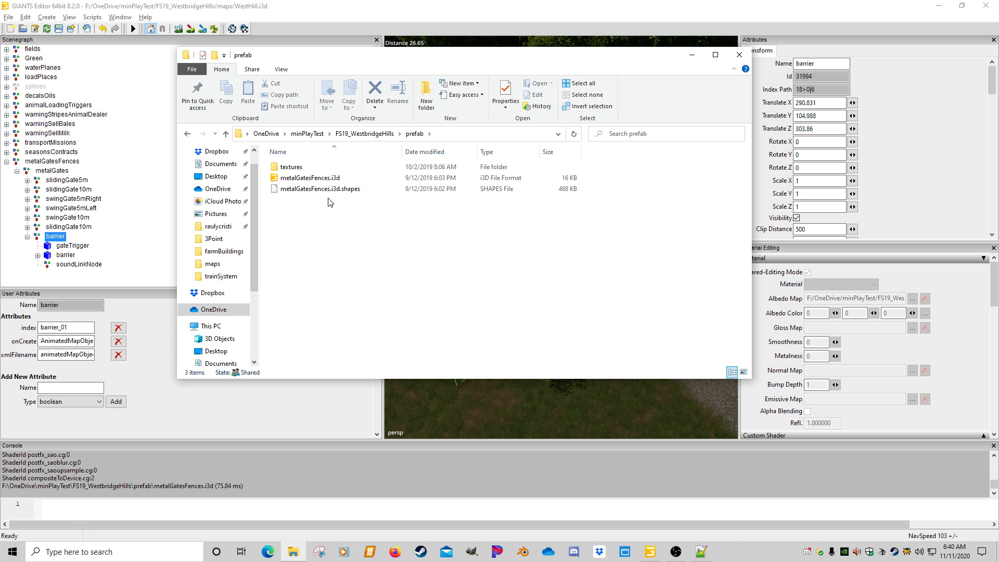
{"action": "left_click", "coordinate": [289, 188]}
{"action": "left_click", "coordinate": [289, 182]}
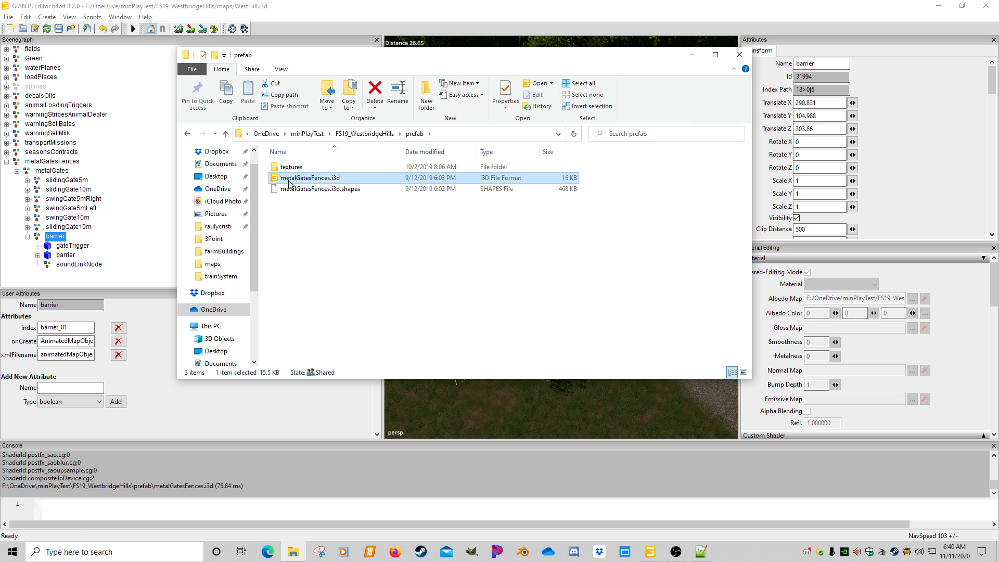
{"action": "right_click", "coordinate": [289, 182]}
{"action": "left_click", "coordinate": [314, 198]}
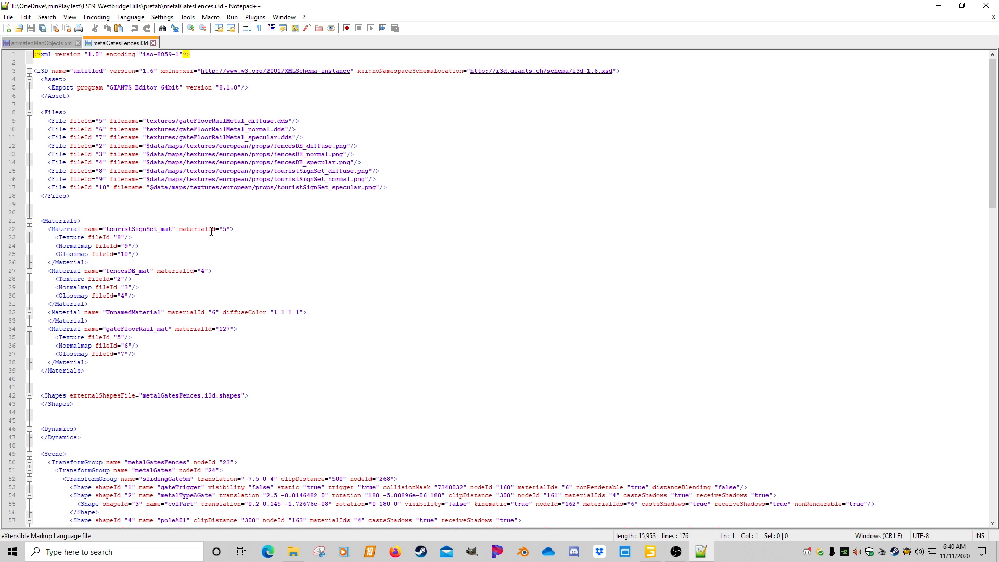
Compare the barrier group's user attributes in GIANTS Editor and search metalGatesFences.i3d for "oncreate"
{"action": "scroll", "coordinate": [221, 280], "scroll_direction": "down", "scroll_amount": 6}
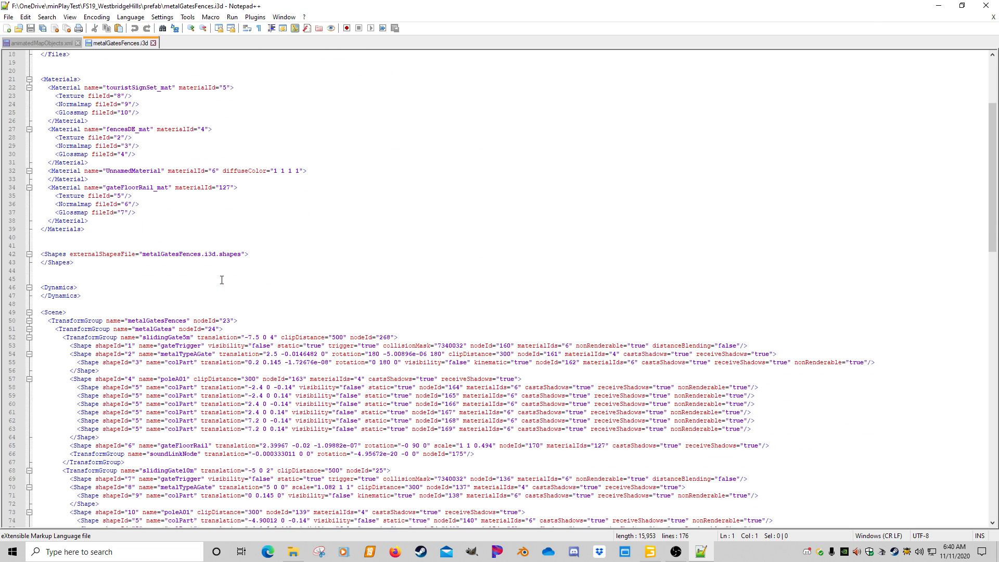
{"action": "scroll", "coordinate": [301, 239], "scroll_direction": "up", "scroll_amount": 2}
{"action": "left_click", "coordinate": [651, 552]}
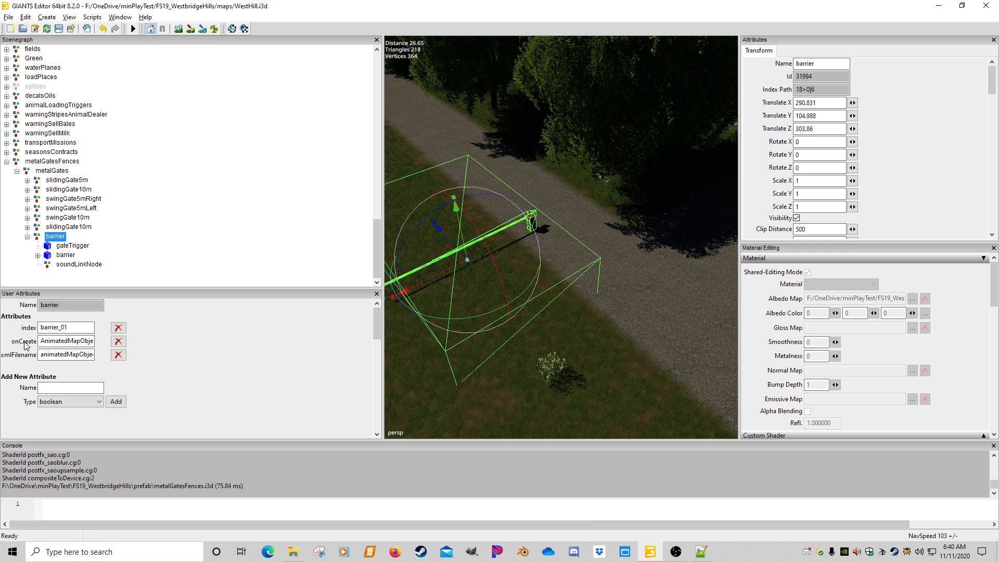
{"action": "left_click", "coordinate": [701, 551]}
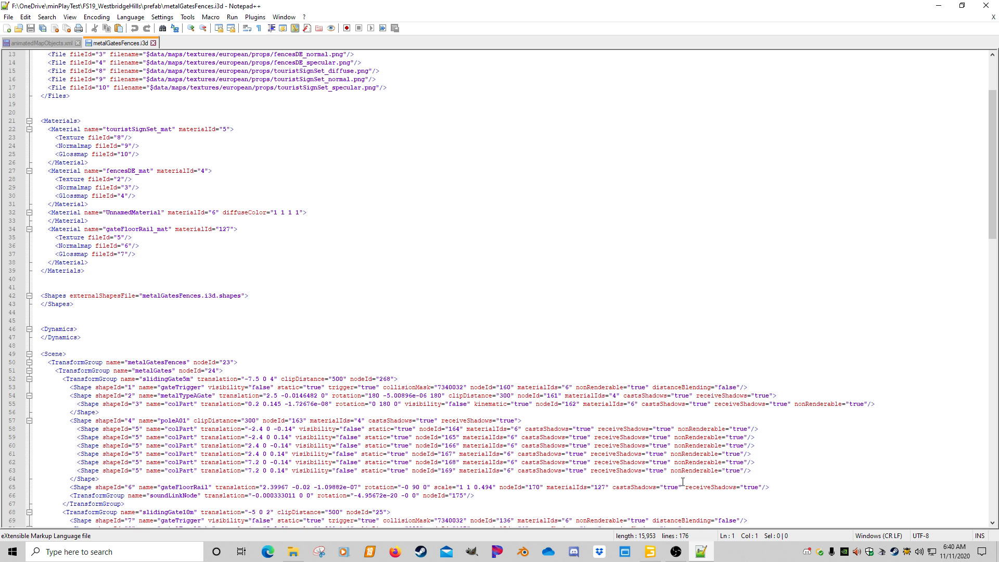
{"action": "left_click", "coordinate": [527, 207]}
{"action": "key", "text": "ctrl+f"}
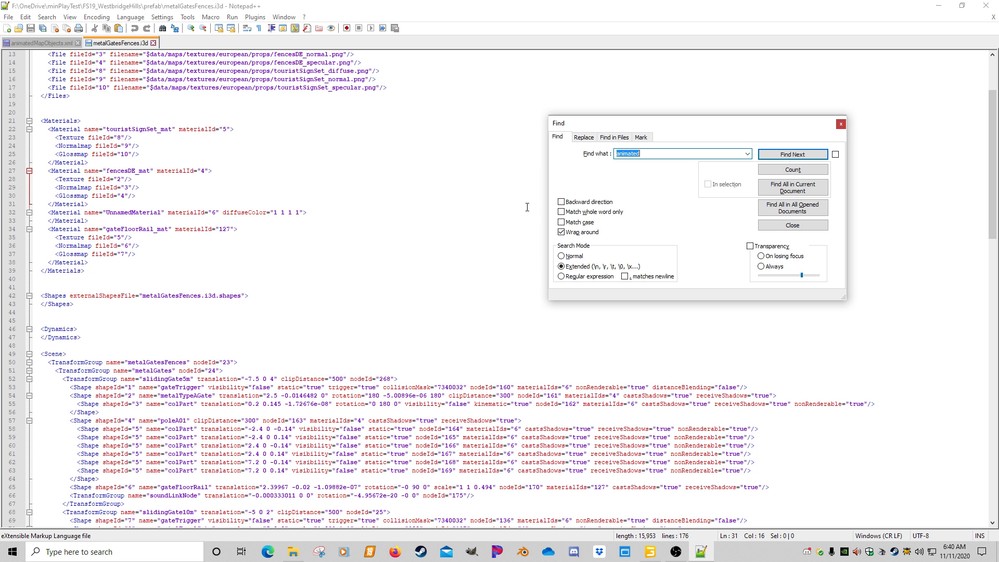
{"action": "type", "text": "oncreate"}
{"action": "key", "text": "Return"}
Examine the names and types of the index, onCreate and xmlFilename attributes in the slidingGate5m_01 UserAttribute block
{"action": "left_click", "coordinate": [132, 295]}
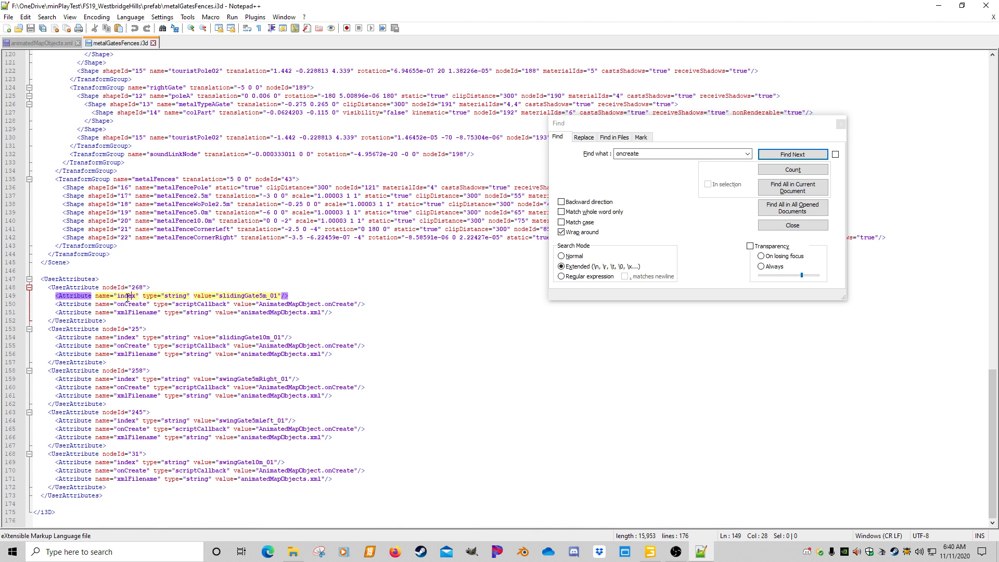
{"action": "left_click", "coordinate": [130, 306]}
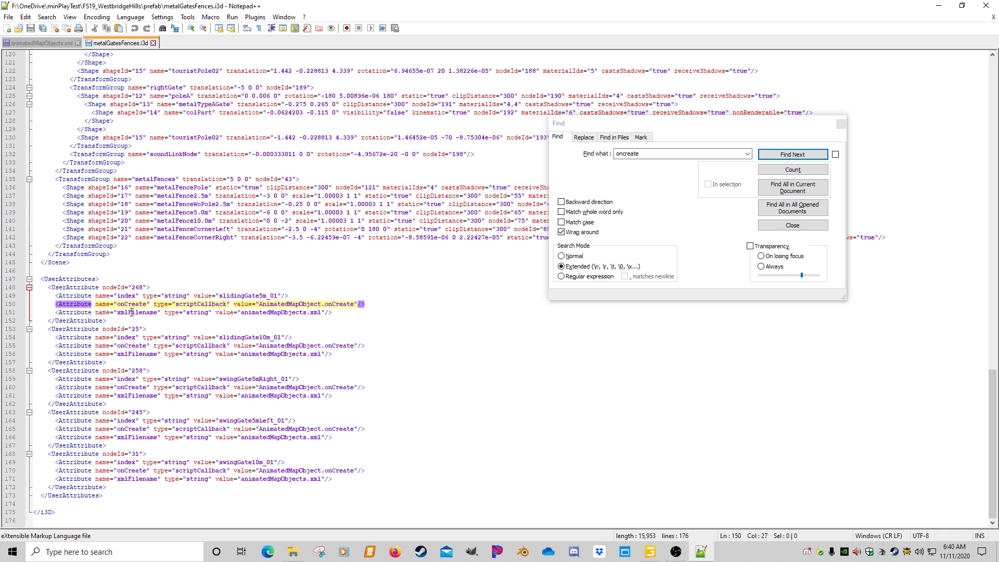
{"action": "left_click", "coordinate": [138, 314]}
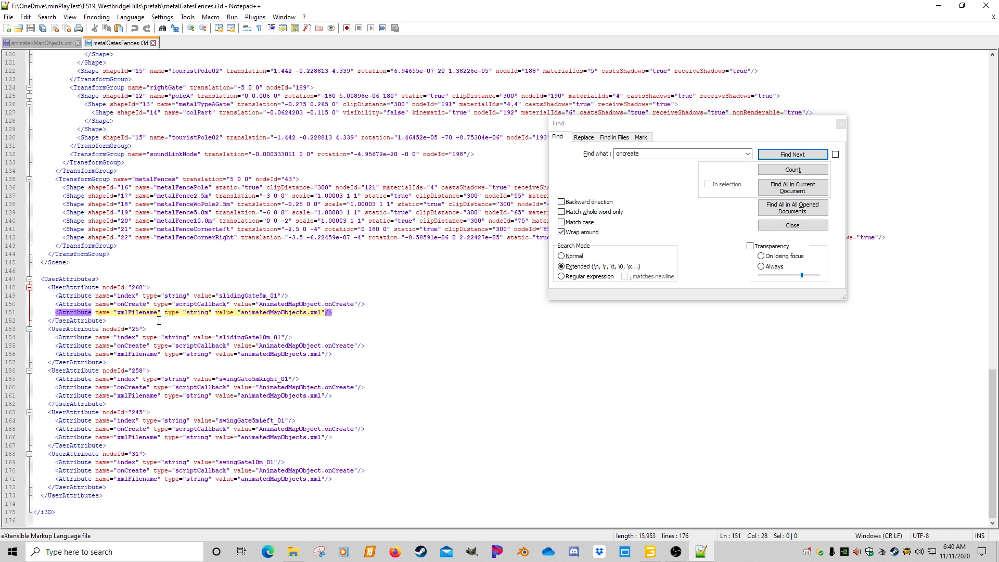
{"action": "left_click", "coordinate": [174, 295]}
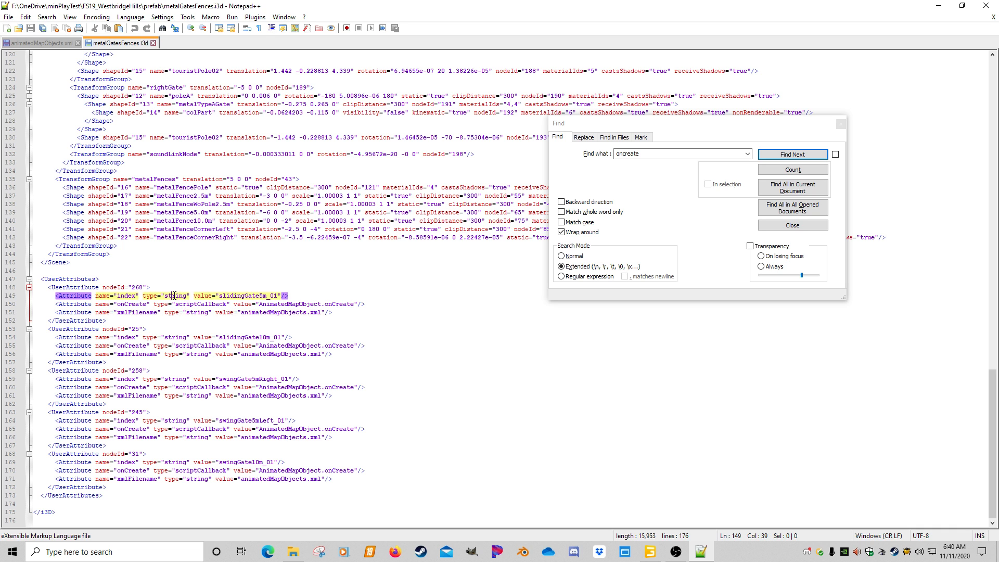
{"action": "left_click", "coordinate": [196, 312]}
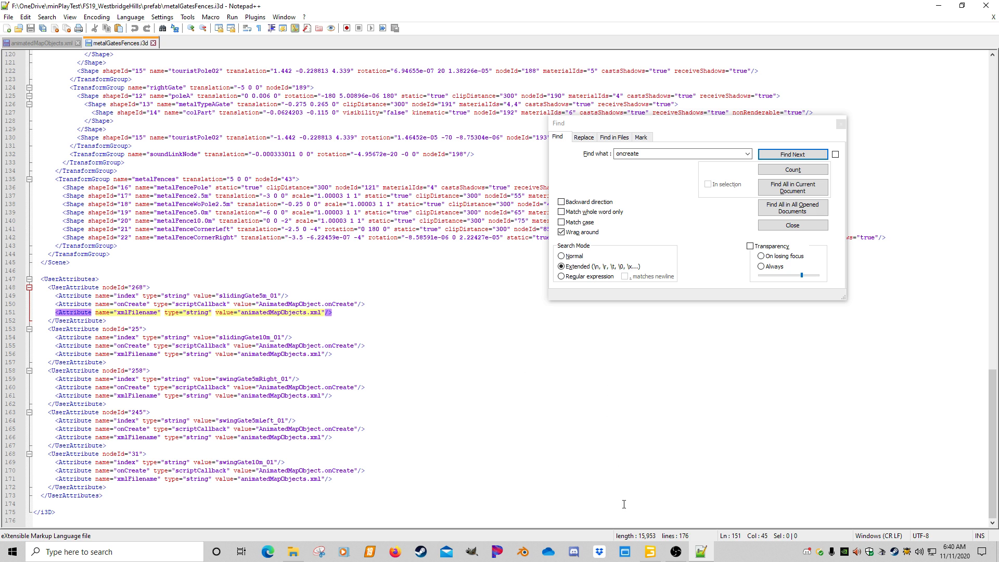
Switch to GIANTS Editor, create a new transform group and move it inside metalGatesFences
{"action": "left_click", "coordinate": [650, 551]}
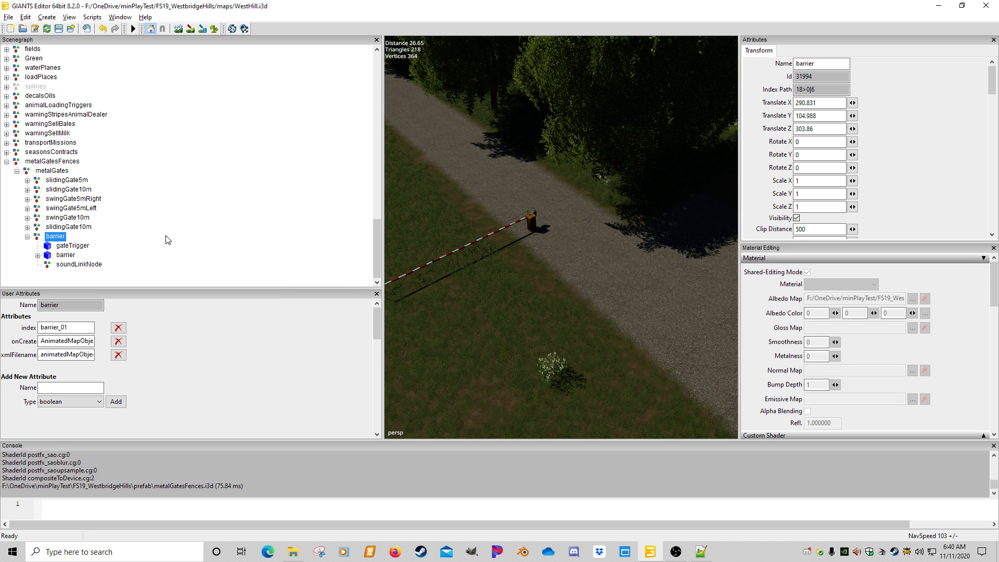
{"action": "left_click", "coordinate": [47, 17]}
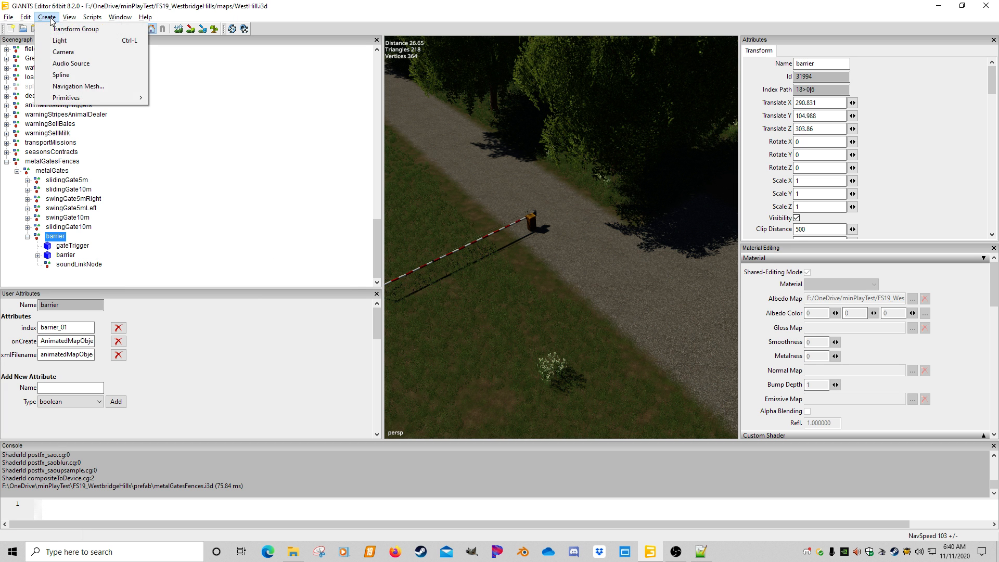
{"action": "left_click", "coordinate": [60, 26]}
{"action": "left_click", "coordinate": [50, 267]}
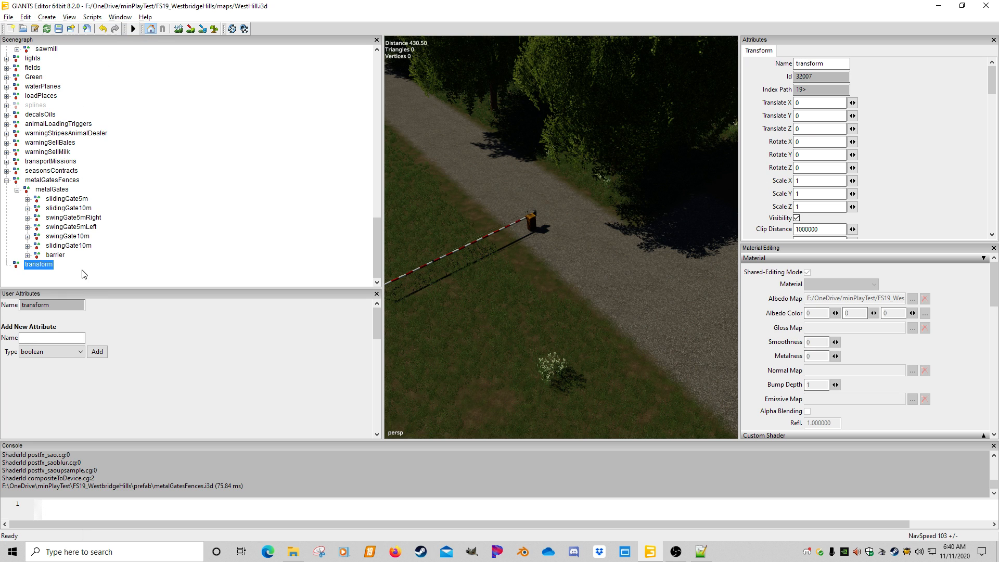
{"action": "key", "text": "ctrl+x"}
{"action": "left_click", "coordinate": [45, 180]}
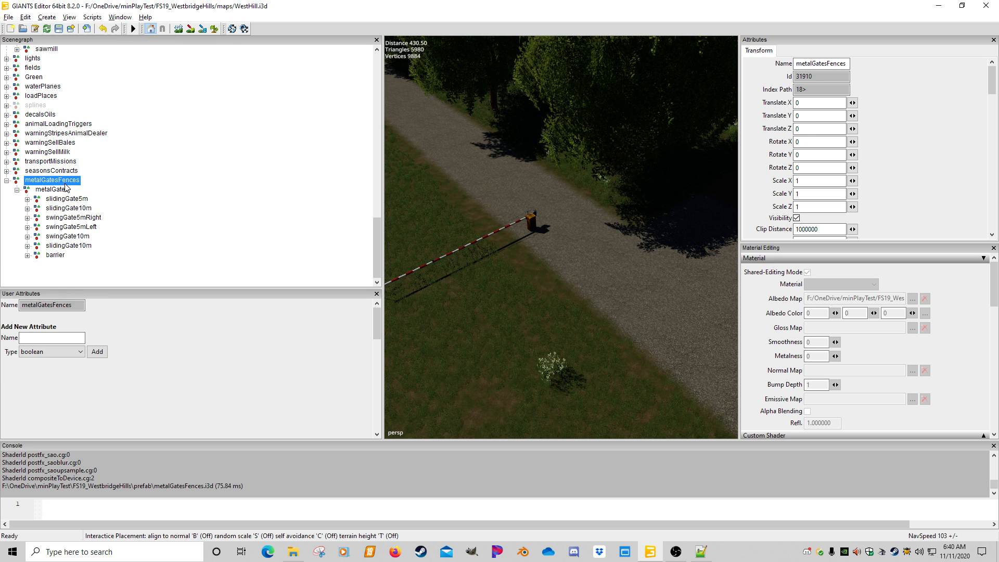
{"action": "key", "text": "ctrl+v"}
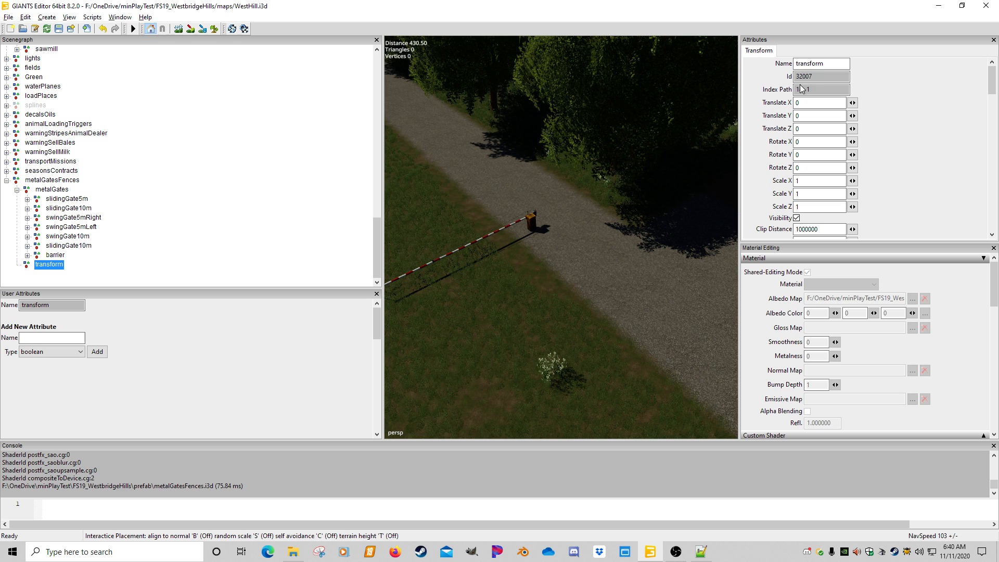
Rename the new transform group as newAni
{"action": "double_click", "coordinate": [817, 63]}
{"action": "type", "text": "newAni"}
{"action": "key", "text": "Return"}
Add a script callback user attribute to newAni named onCreate, copying the name from metalGatesFences.i3d
{"action": "left_click", "coordinate": [79, 352]}
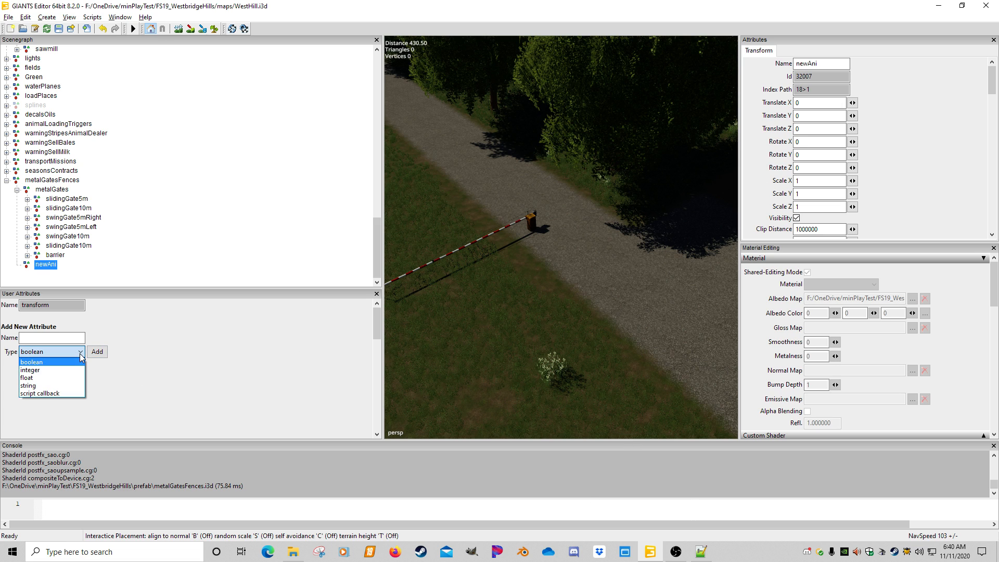
{"action": "left_click", "coordinate": [57, 392]}
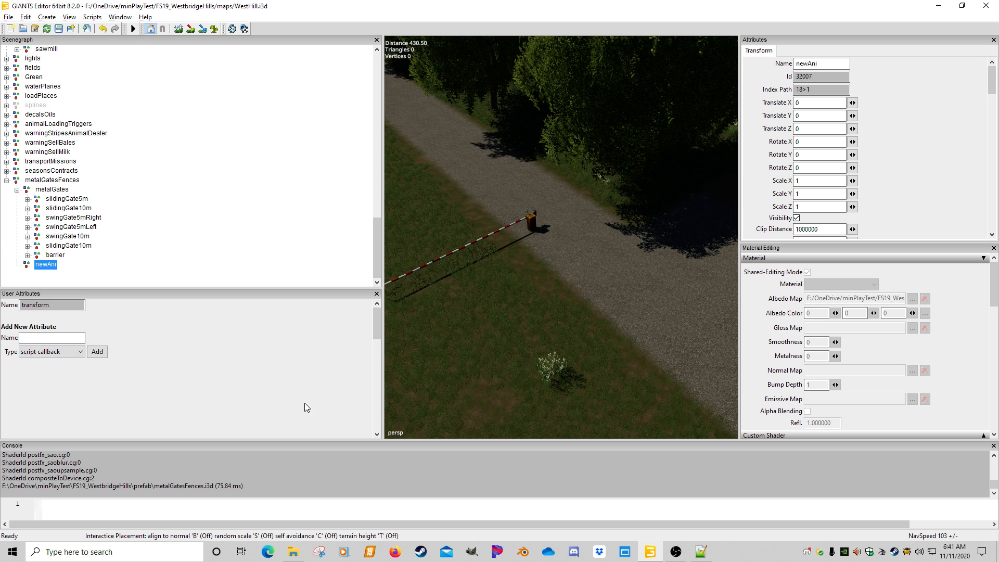
{"action": "left_click", "coordinate": [707, 553]}
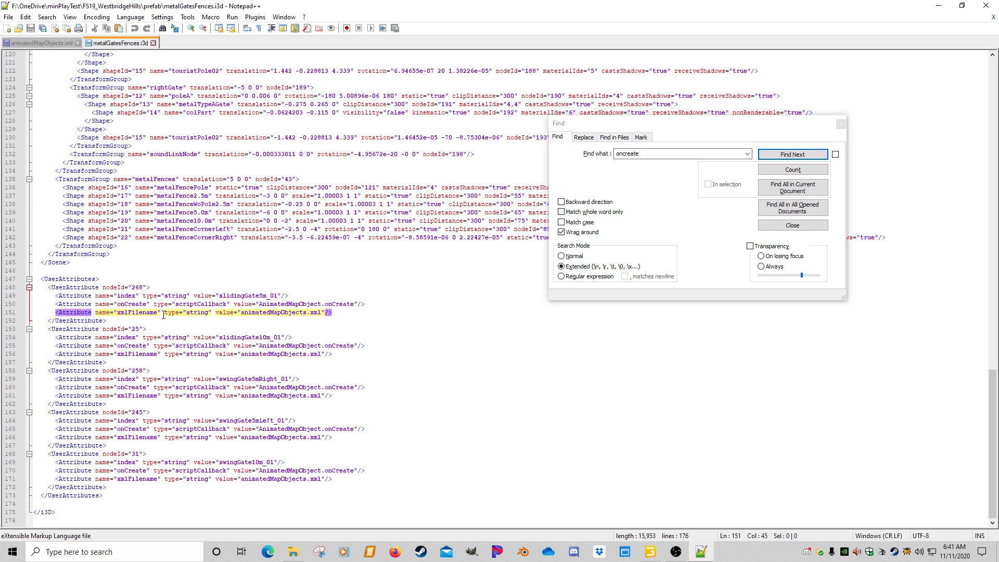
{"action": "double_click", "coordinate": [133, 304]}
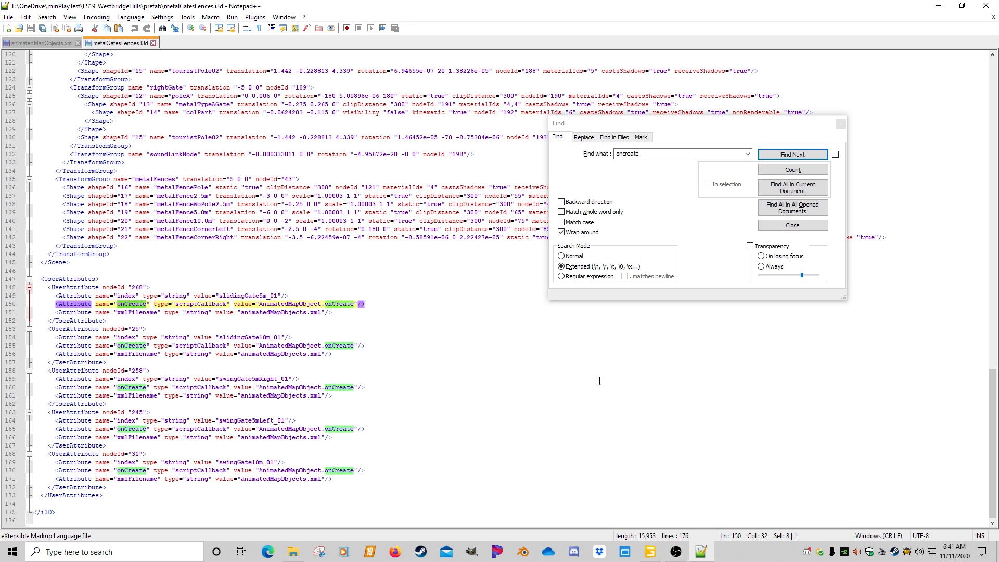
{"action": "left_click", "coordinate": [651, 551]}
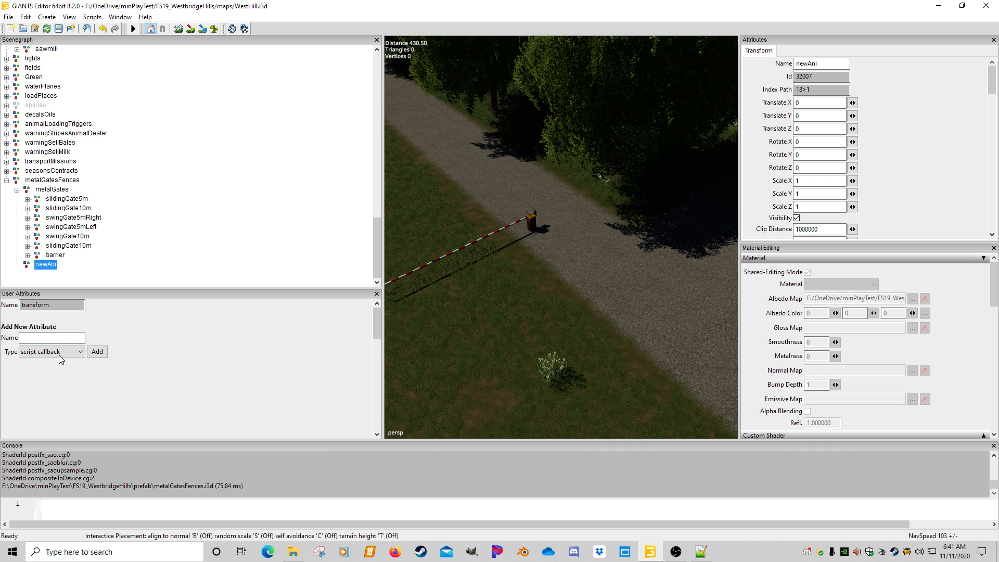
{"action": "left_click", "coordinate": [58, 337]}
{"action": "key", "text": "ctrl+v"}
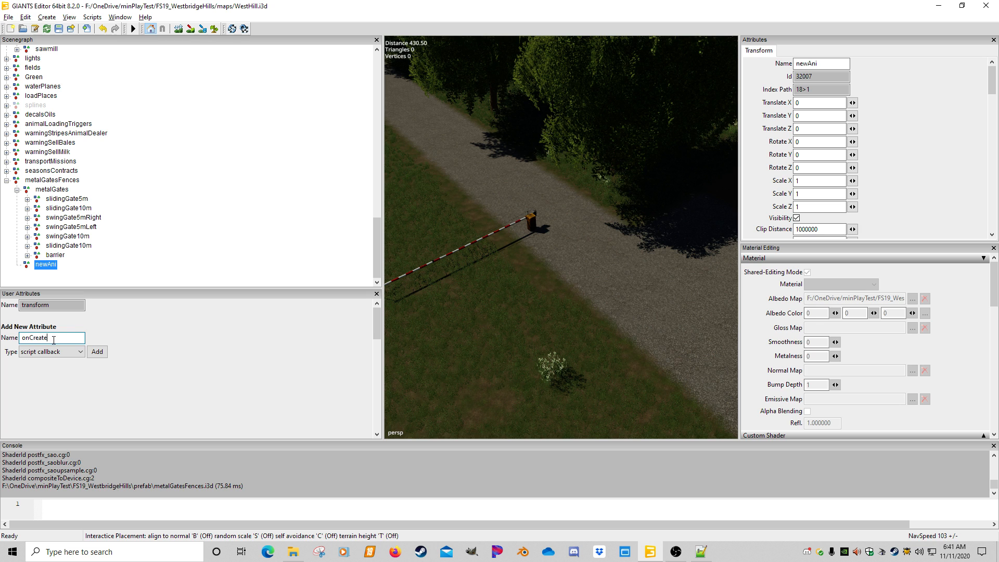
{"action": "left_click", "coordinate": [97, 351]}
Set newAni's onCreate value to AnimatedMapObject.onCreate, copied from metalGatesFences.i3d, and compare it with the barrier's onCreate value
{"action": "left_click", "coordinate": [31, 329]}
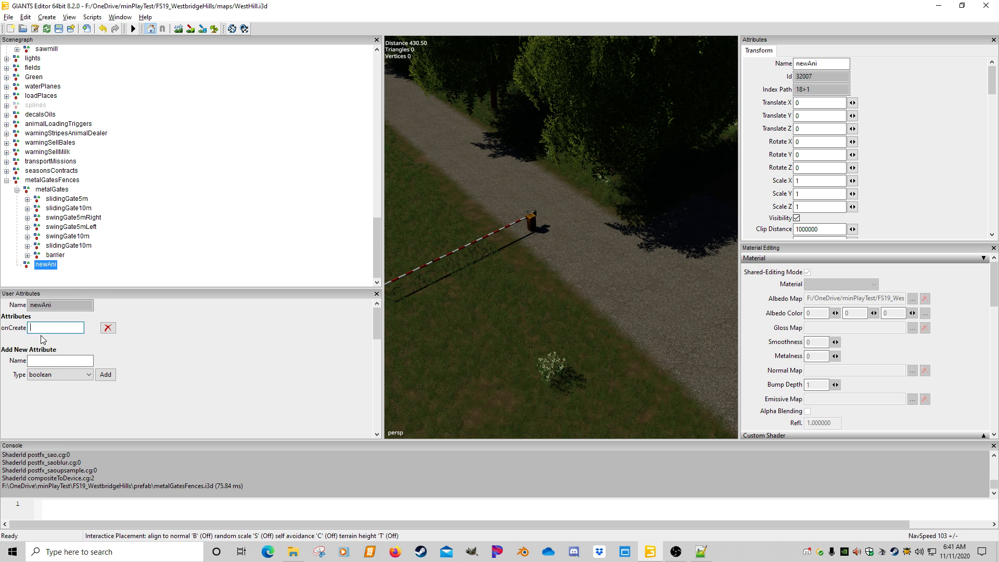
{"action": "left_click", "coordinate": [703, 553]}
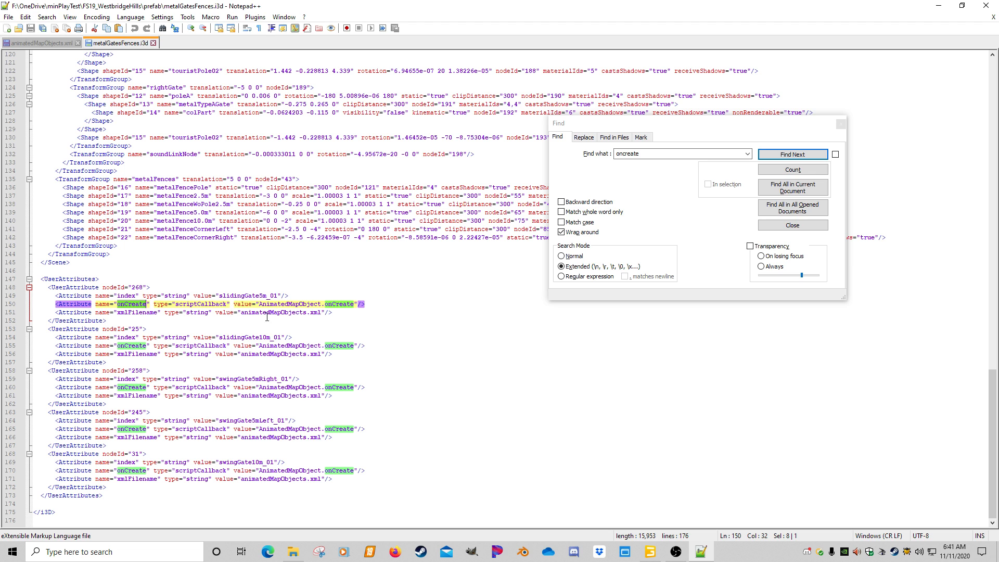
{"action": "left_click_drag", "start_coordinate": [259, 306], "coordinate": [352, 303]}
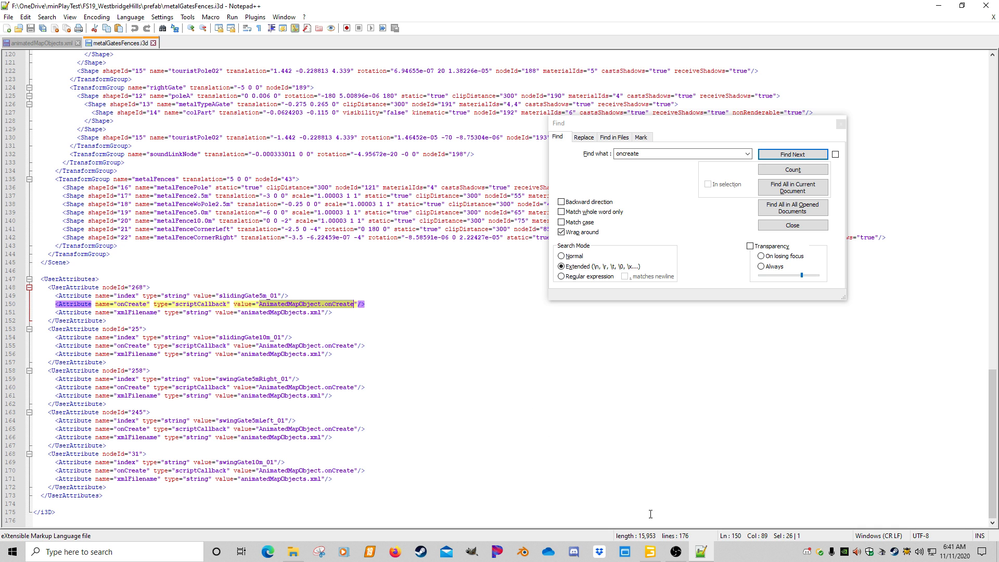
{"action": "left_click", "coordinate": [650, 552]}
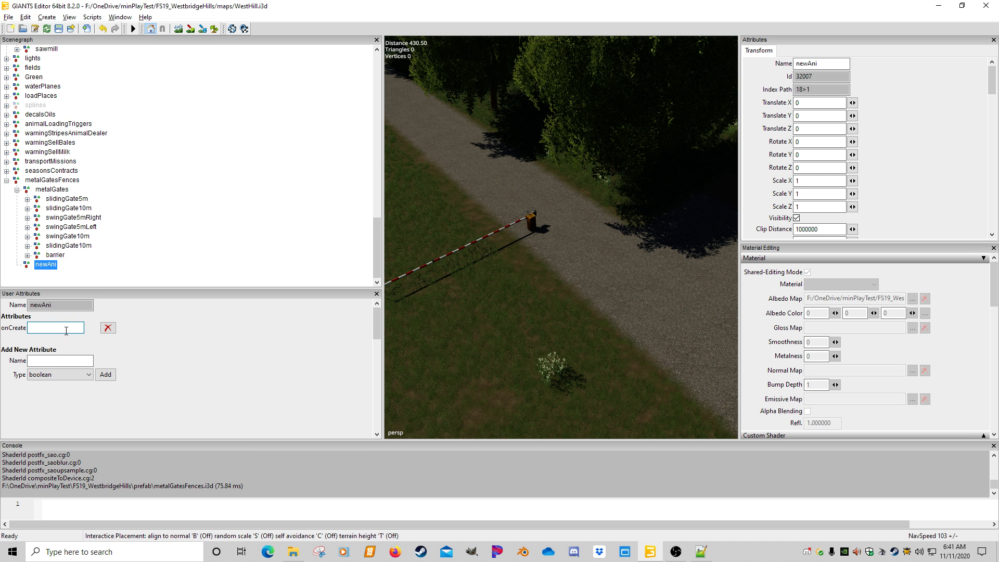
{"action": "key", "text": "ctrl+v"}
{"action": "left_click", "coordinate": [55, 255]}
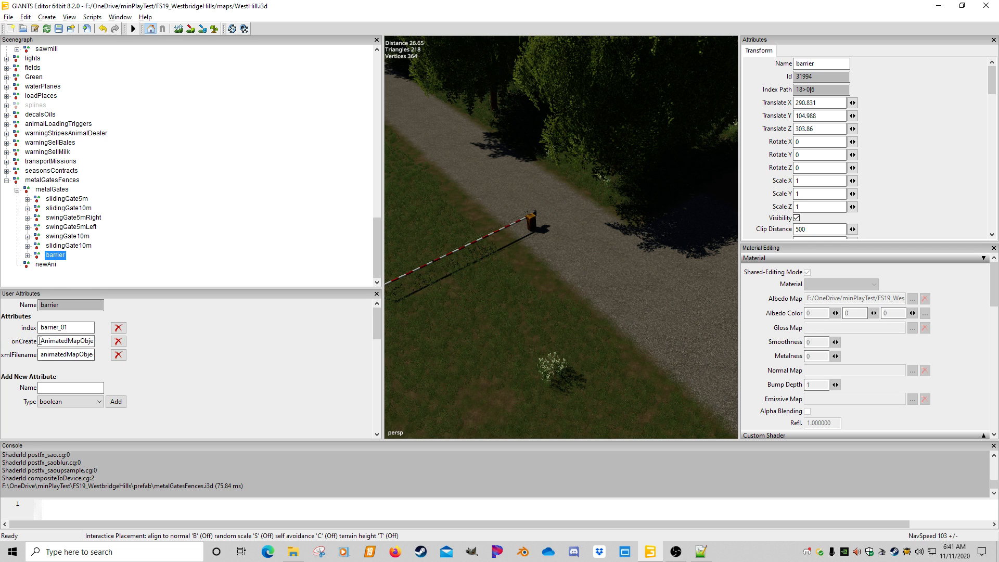
{"action": "left_click_drag", "start_coordinate": [40, 341], "coordinate": [105, 342]}
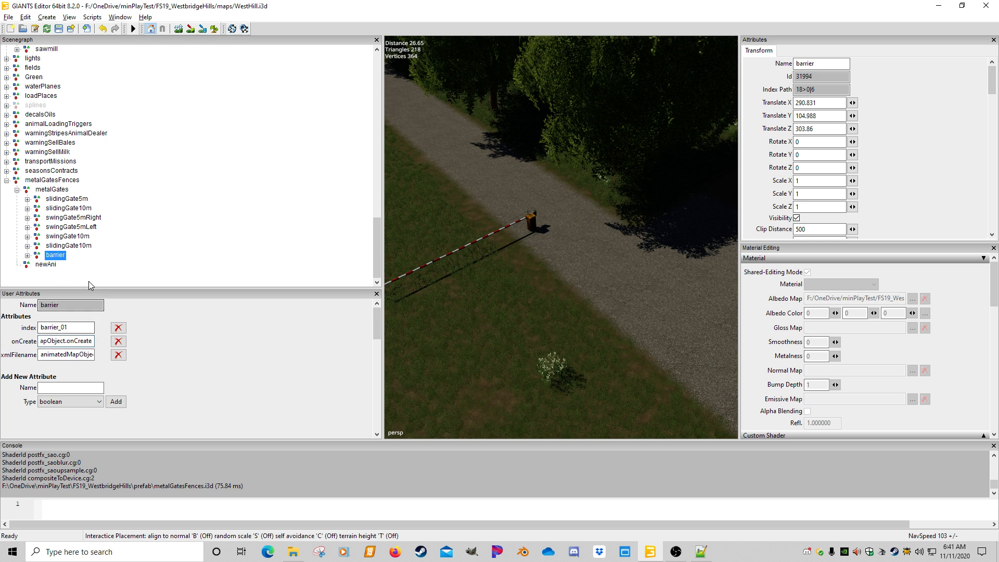
{"action": "left_click", "coordinate": [53, 265]}
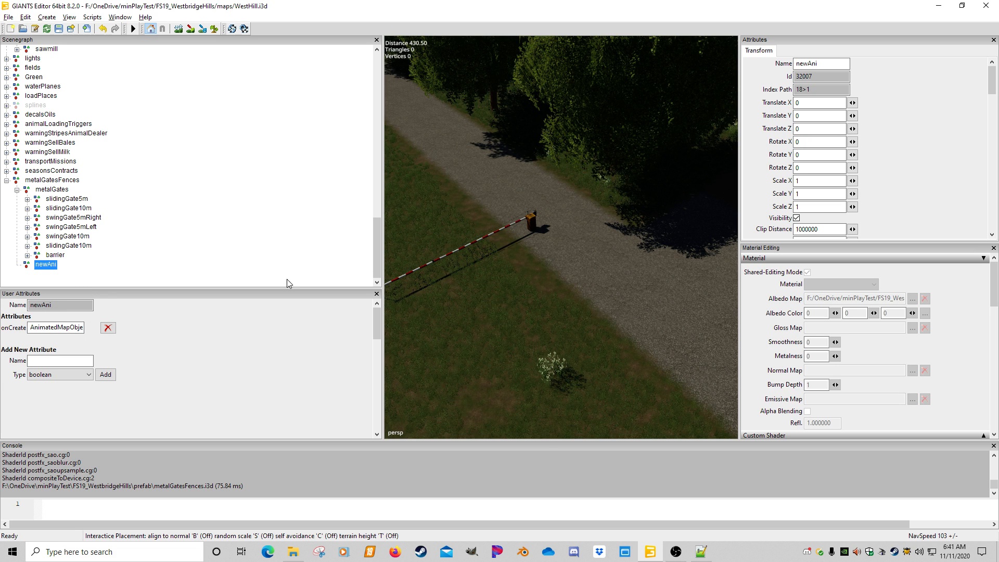
Check the index attribute's type in metalGatesFences.i3d and choose string as the type of newAni's new user attribute
{"action": "left_click", "coordinate": [63, 255]}
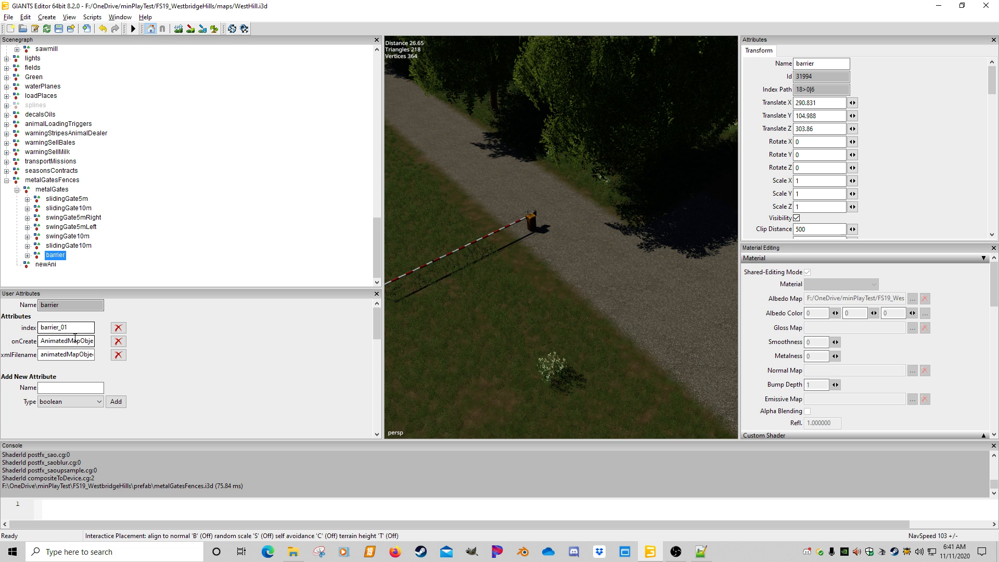
{"action": "left_click", "coordinate": [700, 550]}
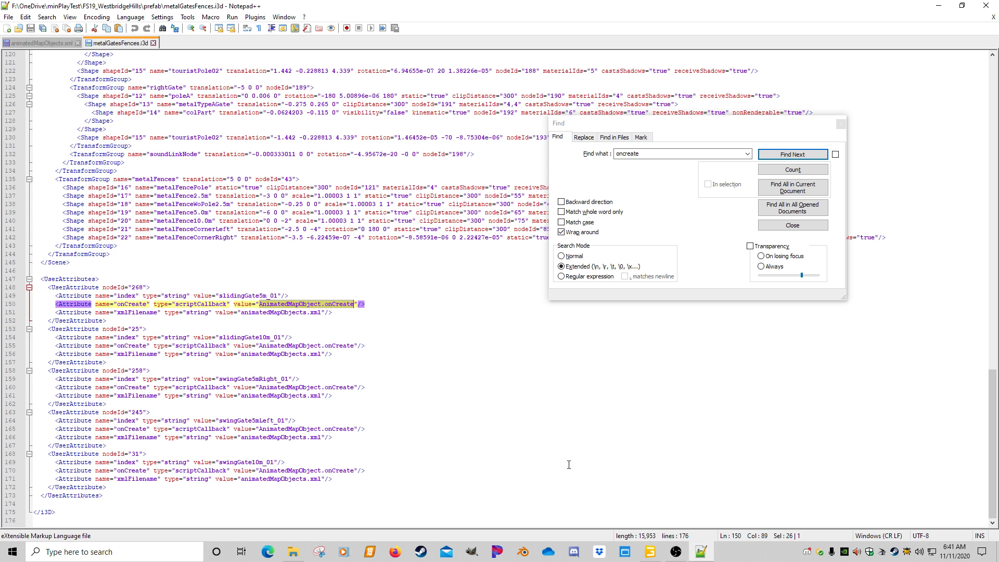
{"action": "left_click", "coordinate": [129, 296]}
{"action": "left_click", "coordinate": [176, 296]}
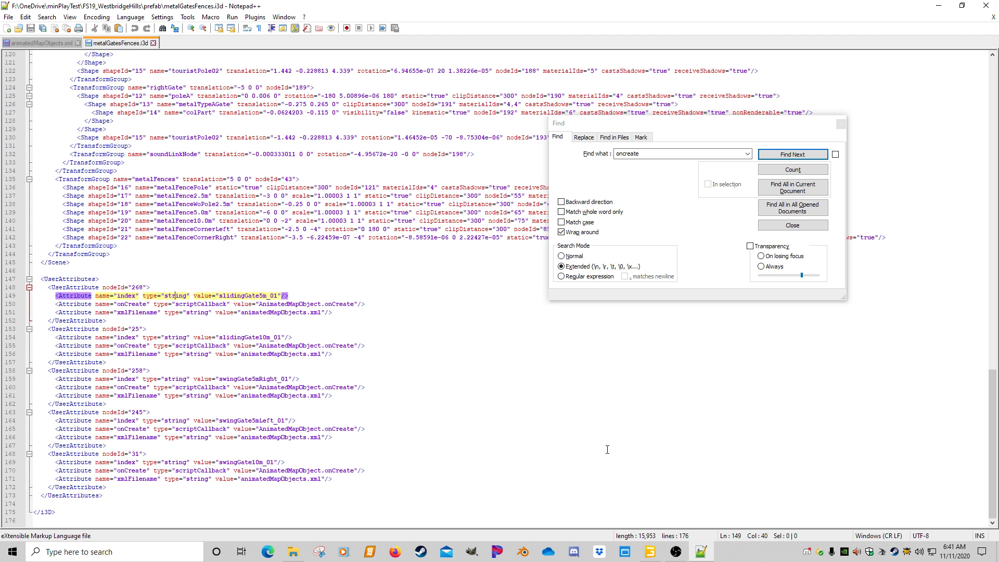
{"action": "left_click", "coordinate": [651, 550]}
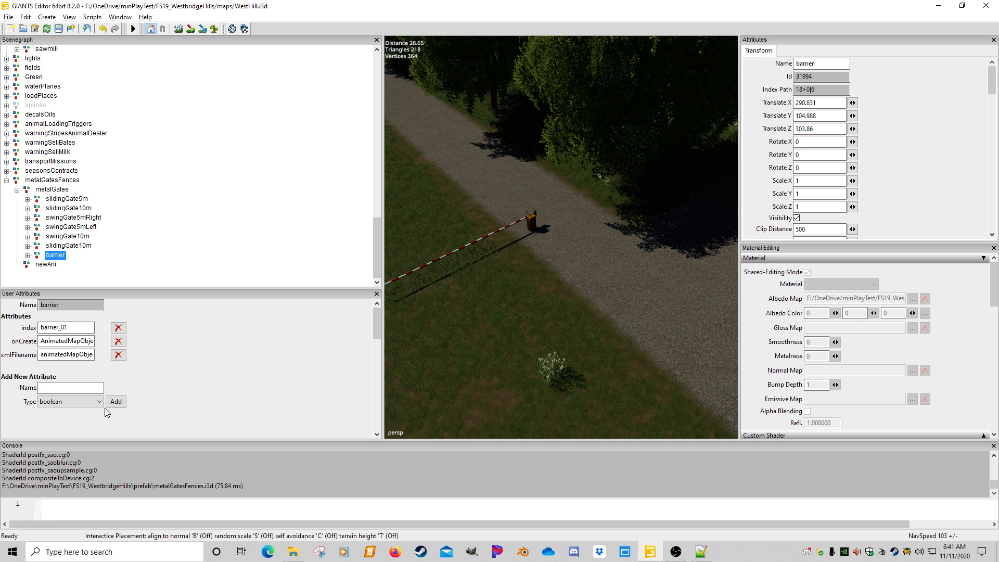
{"action": "left_click", "coordinate": [41, 267]}
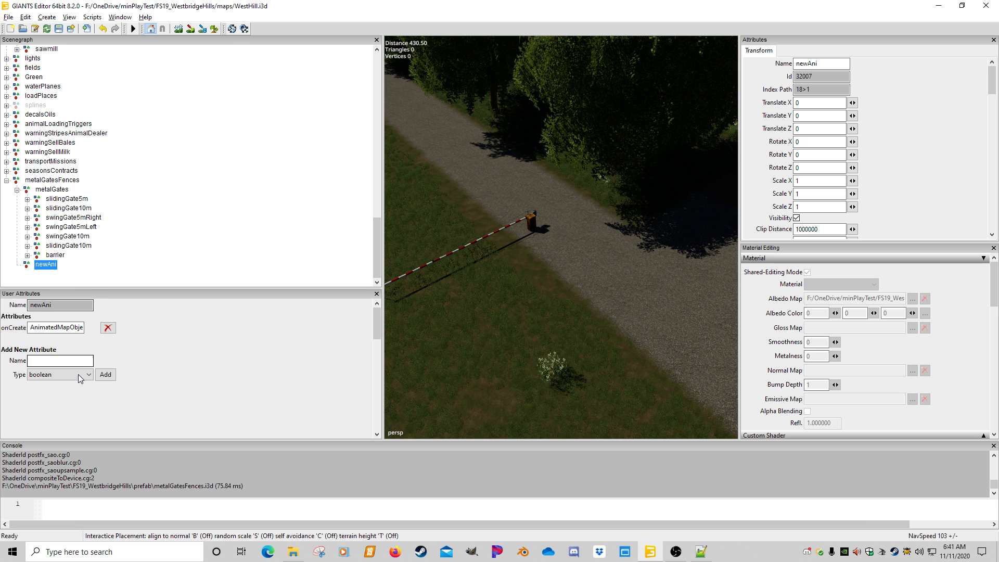
{"action": "left_click", "coordinate": [81, 374]}
{"action": "left_click", "coordinate": [51, 409]}
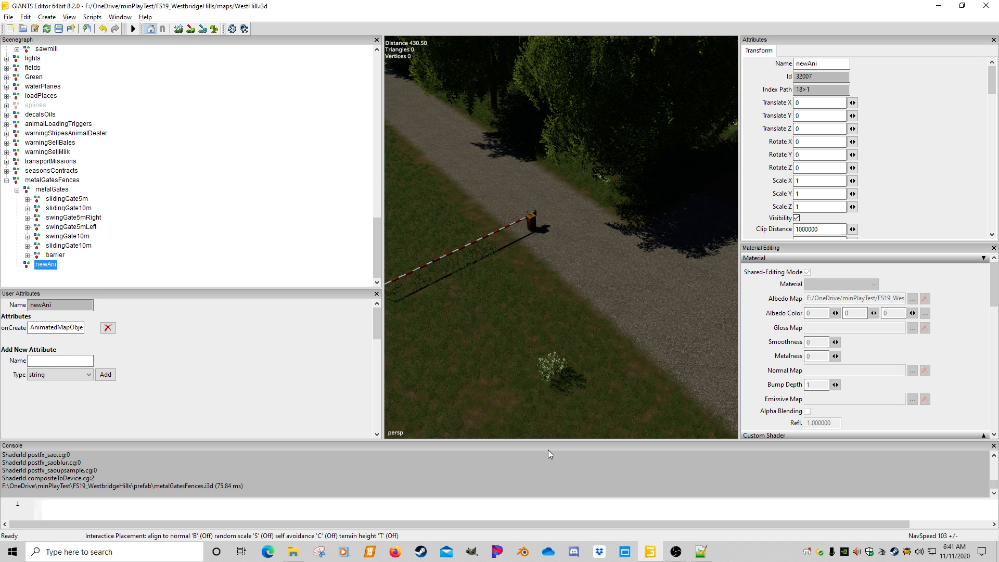
Name the new attribute index, copying the name from metalGatesFences.i3d, and add it to newAni
{"action": "key", "text": "alt+Tab"}
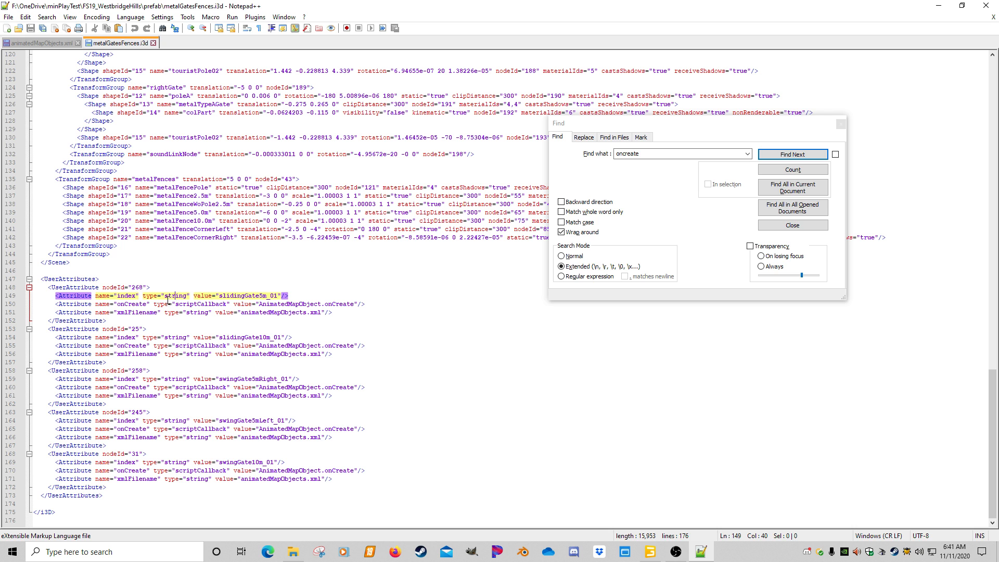
{"action": "double_click", "coordinate": [129, 296]}
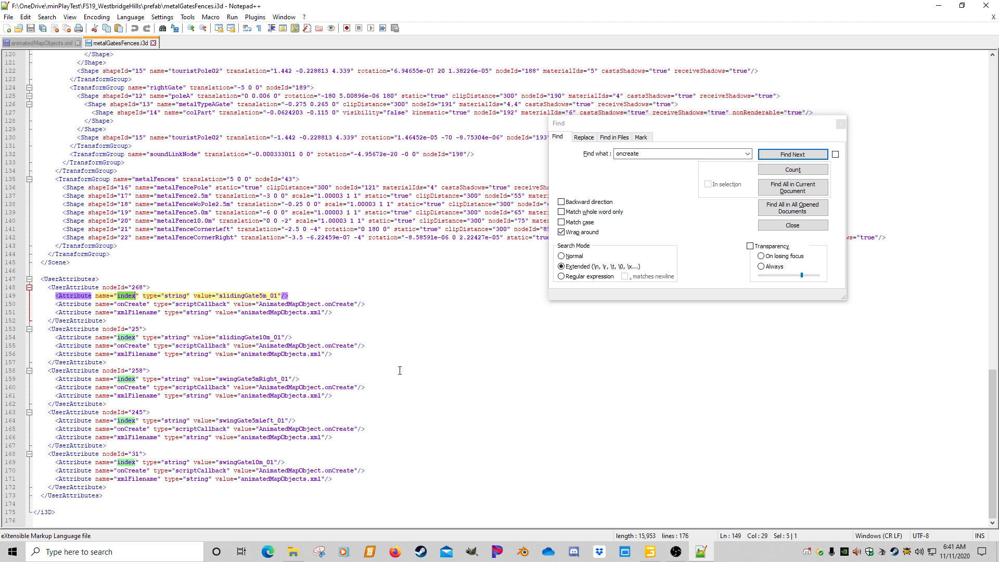
{"action": "left_click", "coordinate": [652, 550]}
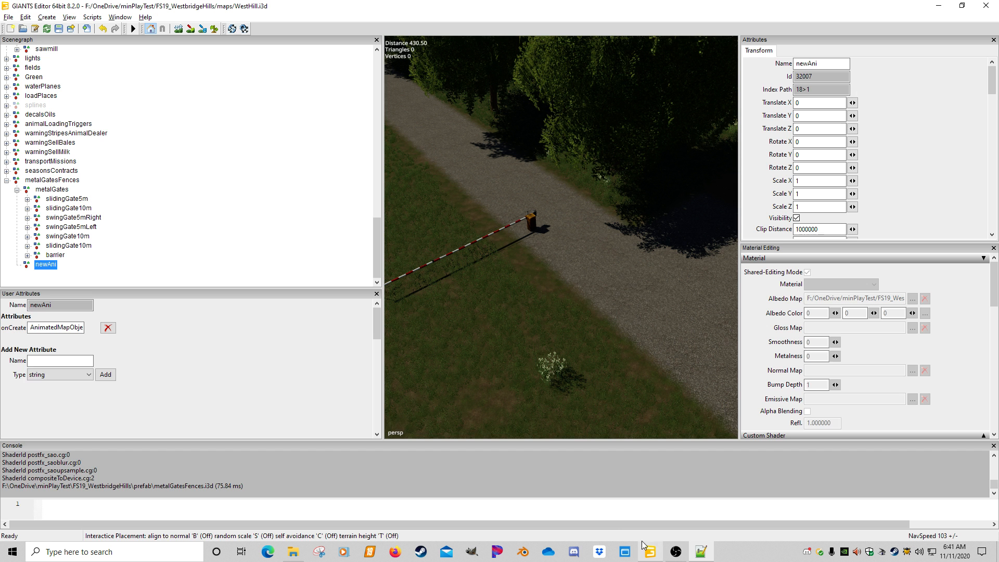
{"action": "left_click", "coordinate": [72, 360]}
{"action": "key", "text": "ctrl+v"}
{"action": "left_click", "coordinate": [105, 375]}
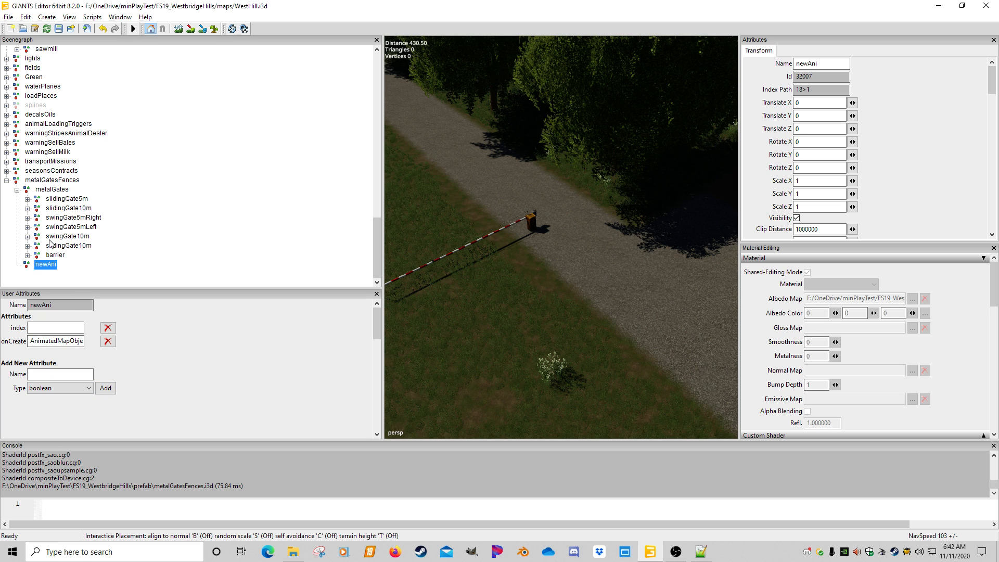
Set newAni's index value to barrier_02, starting from the index value copied from the barrier group
{"action": "left_click", "coordinate": [54, 255]}
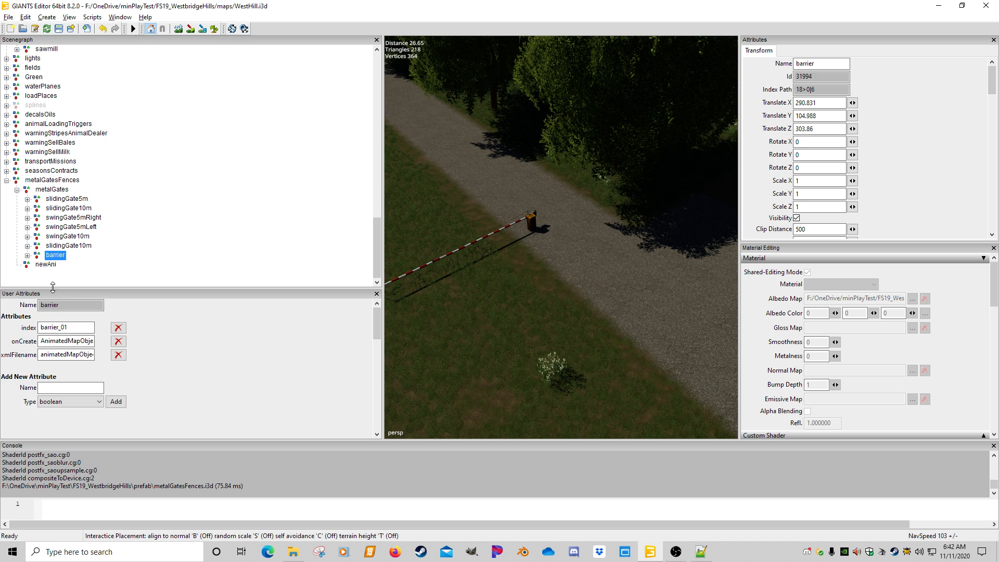
{"action": "double_click", "coordinate": [50, 327]}
{"action": "key", "text": "ctrl+c"}
{"action": "left_click", "coordinate": [46, 264]}
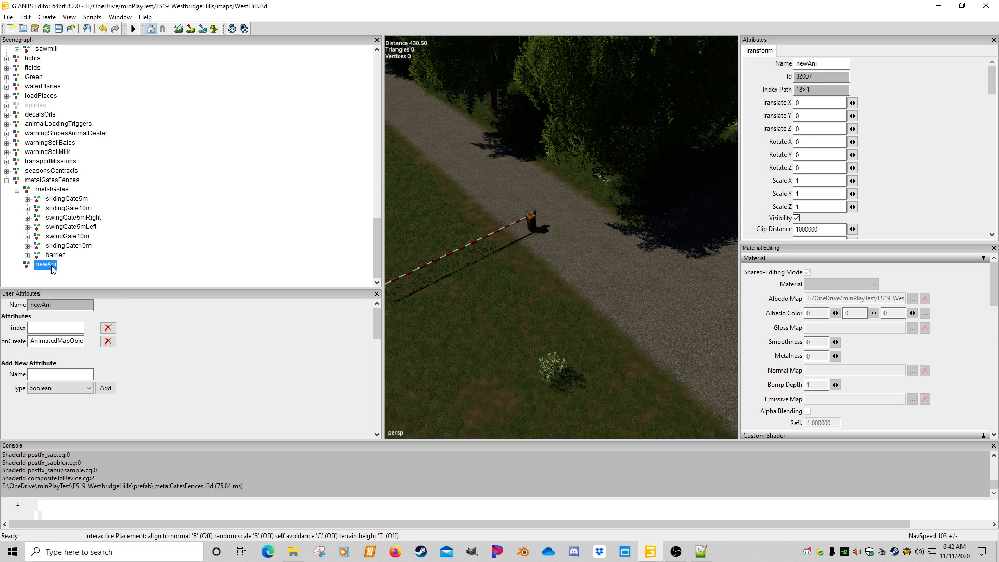
{"action": "key", "text": "ctrl+v"}
Check the xmlFilename attribute's type in metalGatesFences.i3d and try to add a string attribute named xmlFilename to the last slidingGate10m
{"action": "left_click", "coordinate": [69, 246]}
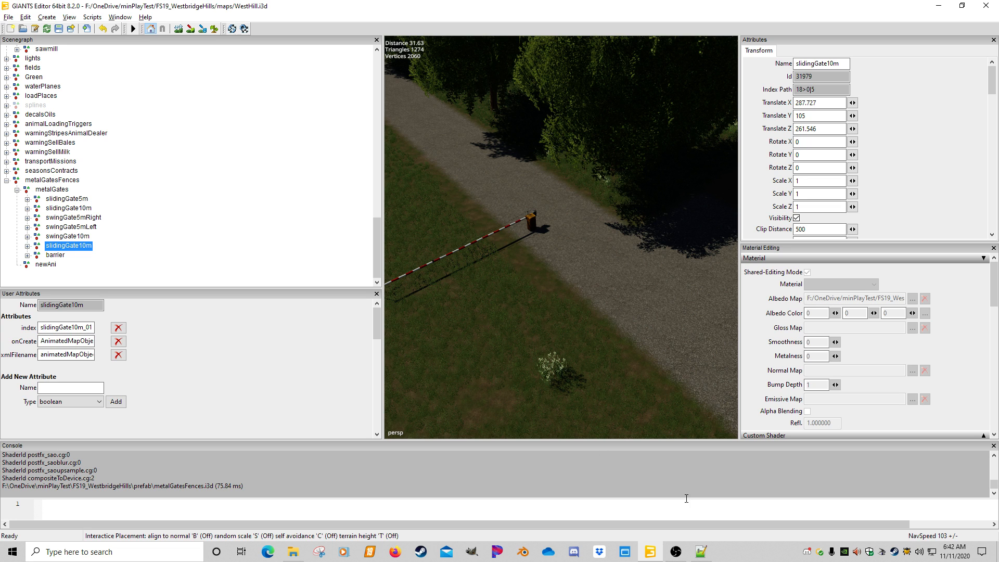
{"action": "left_click", "coordinate": [706, 555]}
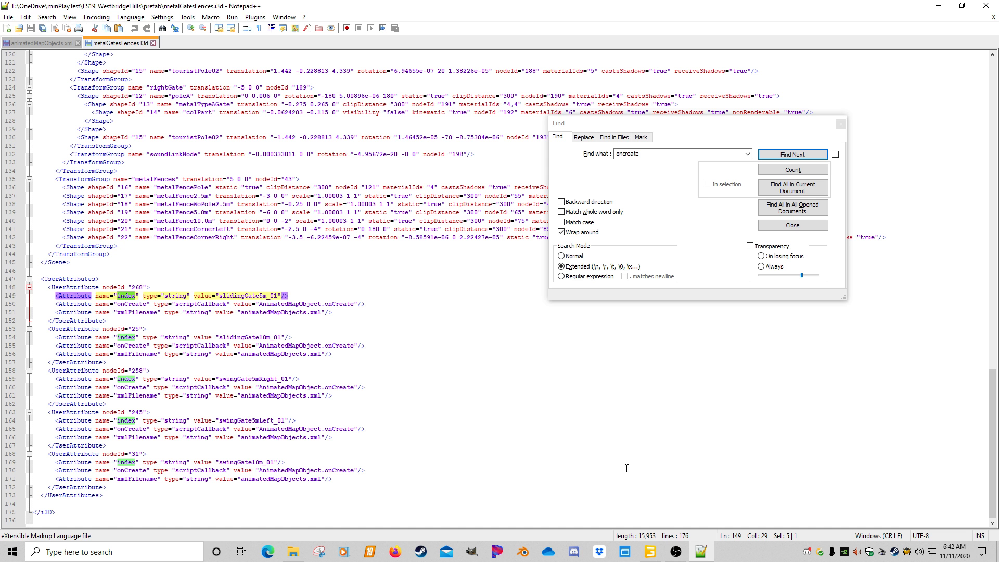
{"action": "left_click", "coordinate": [200, 314]}
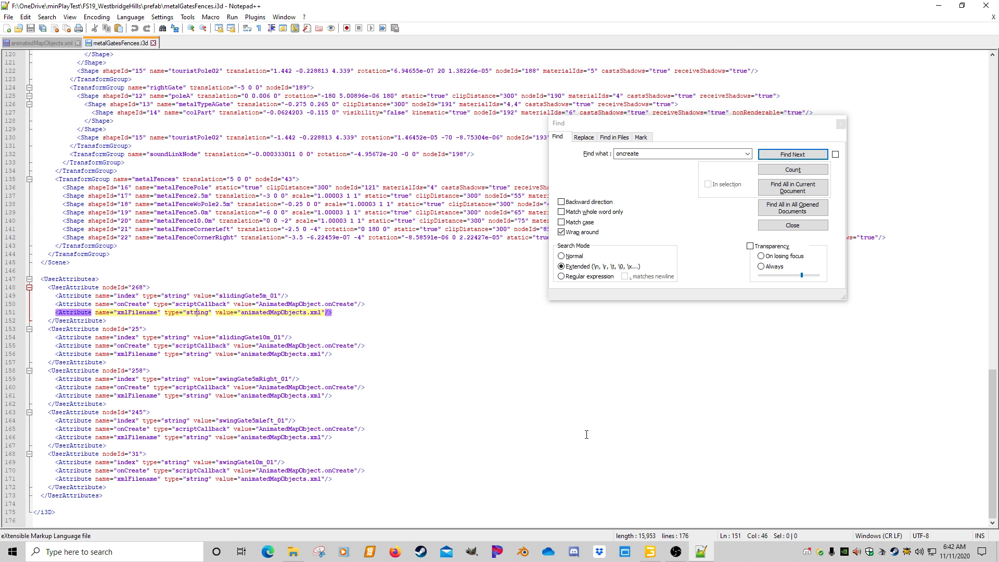
{"action": "left_click", "coordinate": [650, 553]}
{"action": "left_click", "coordinate": [99, 401]}
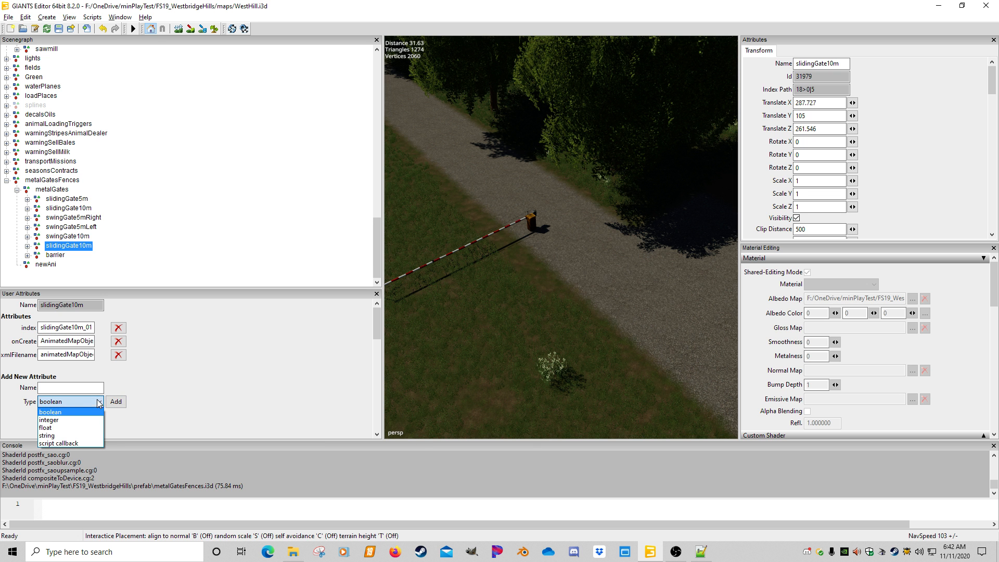
{"action": "left_click", "coordinate": [73, 437]}
{"action": "left_click", "coordinate": [70, 389]}
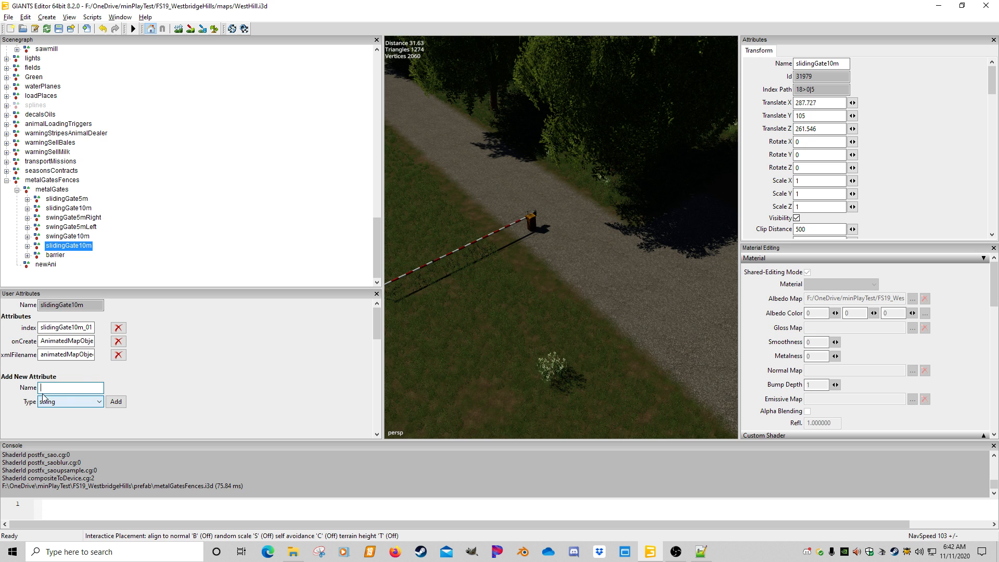
{"action": "type", "text": "x"}
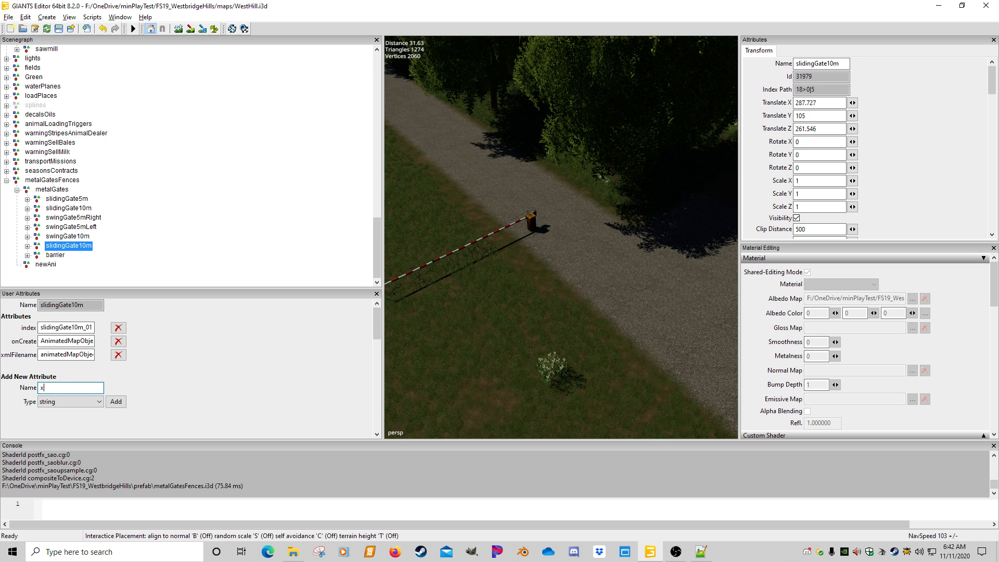
{"action": "type", "text": "mlFilename"}
{"action": "left_click", "coordinate": [120, 405]}
Add a string user attribute named xmlFilename to newAni
{"action": "left_click", "coordinate": [46, 264]}
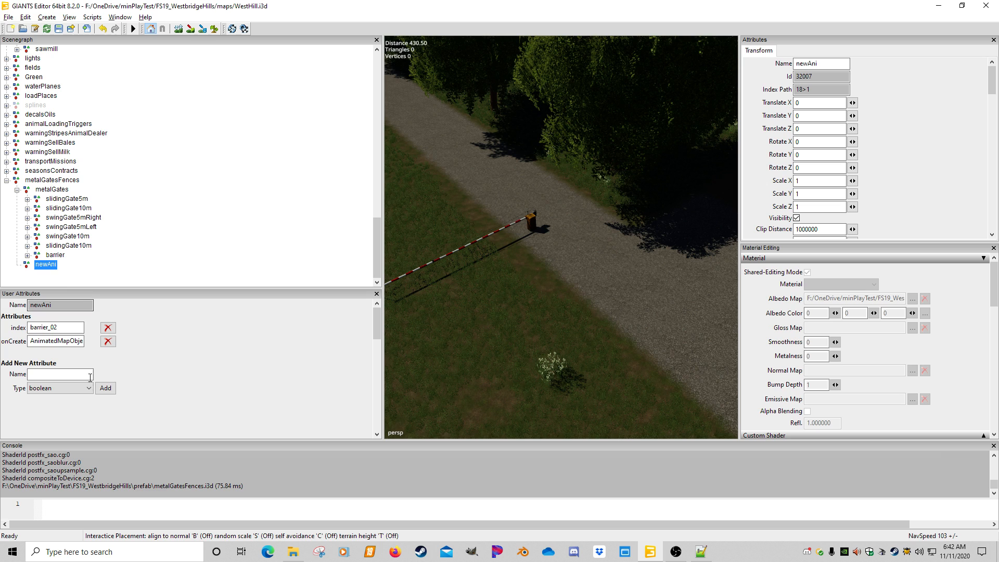
{"action": "left_click", "coordinate": [52, 388]}
{"action": "left_click", "coordinate": [57, 423]}
{"action": "left_click", "coordinate": [69, 375]}
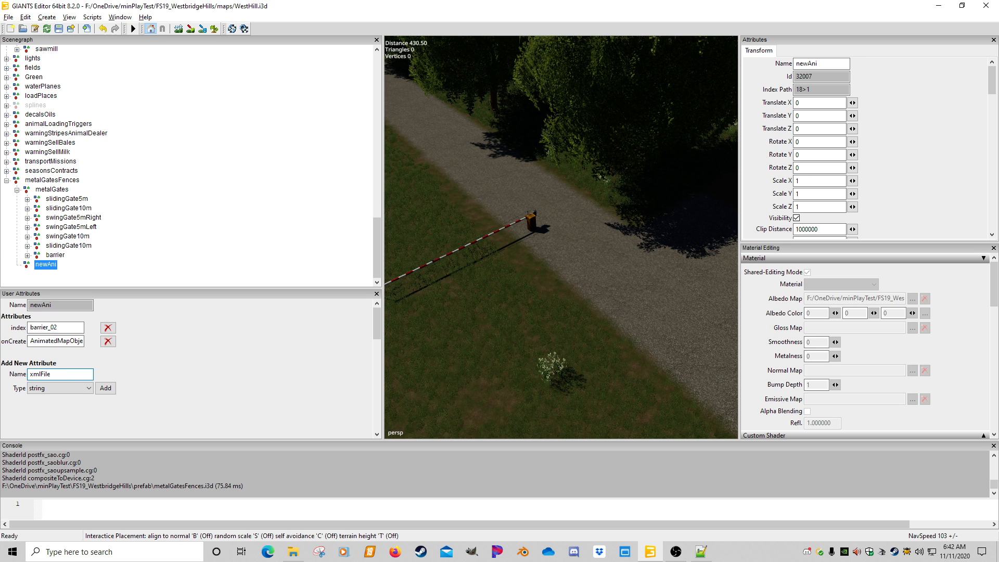
{"action": "left_click", "coordinate": [110, 389]}
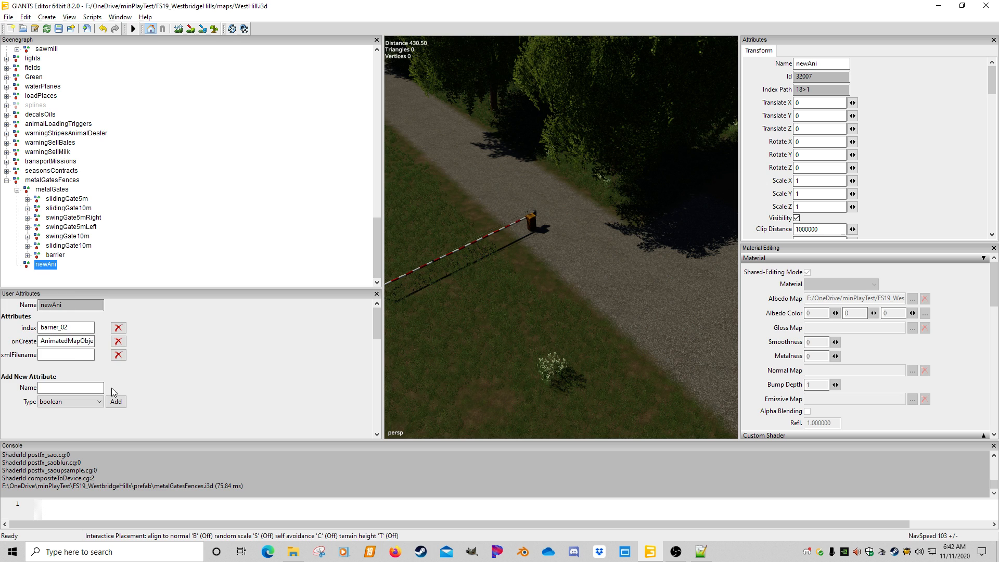
Set newAni's xmlFilename value to animatedMapObjects.xml, copied from the barrier group
{"action": "left_click", "coordinate": [56, 255]}
{"action": "left_click_drag", "start_coordinate": [42, 354], "coordinate": [137, 354]}
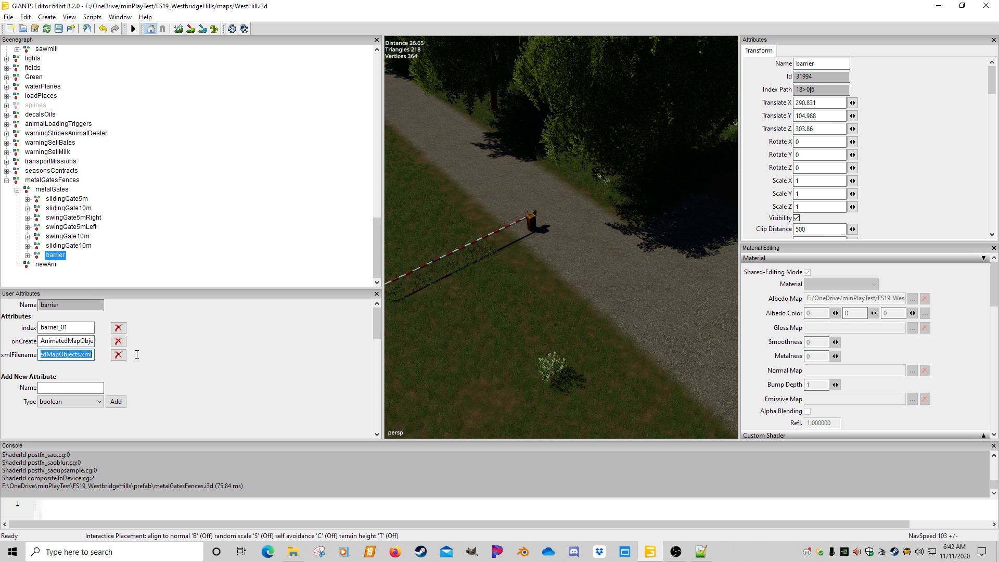
{"action": "left_click", "coordinate": [46, 264]}
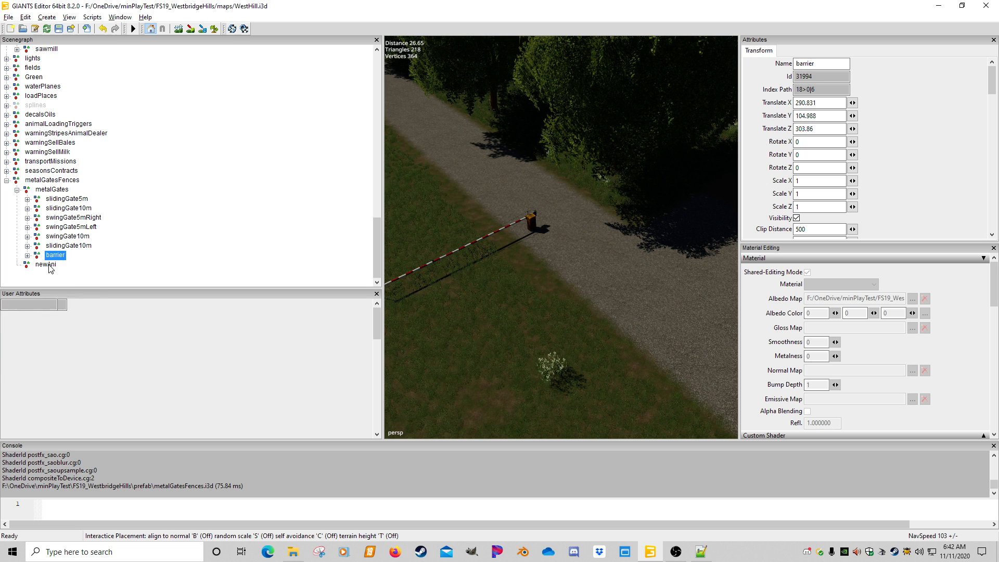
{"action": "left_click", "coordinate": [78, 357]}
{"action": "key", "text": "ctrl+v"}
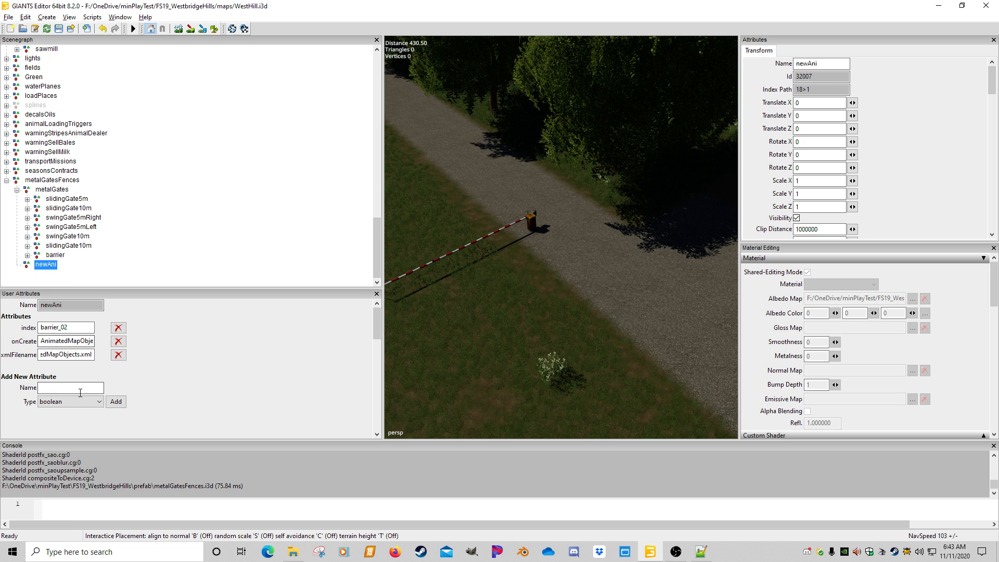
{"action": "left_click", "coordinate": [81, 390]}
Delete the newAni transform group from metalGatesFences
{"action": "left_click", "coordinate": [69, 246]}
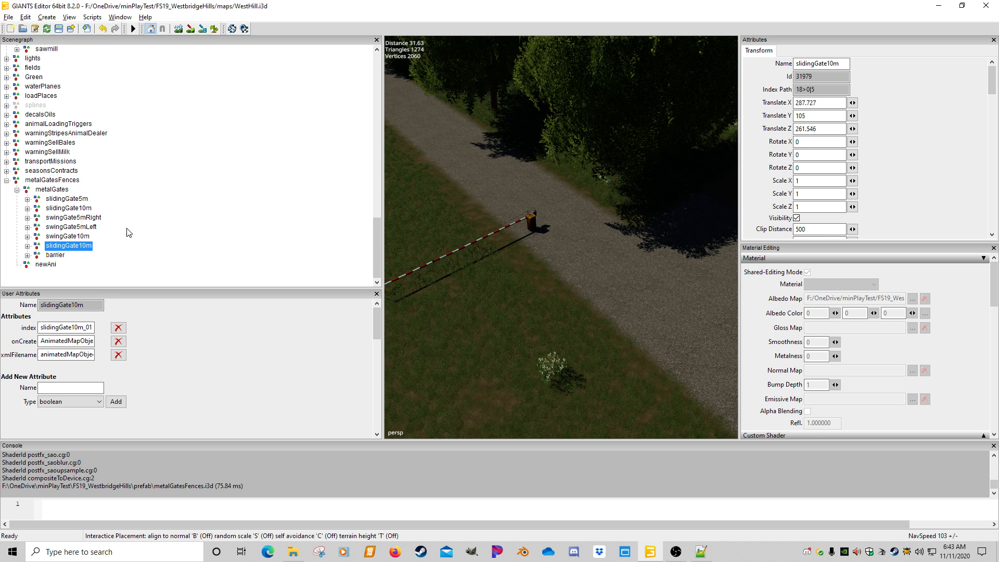
{"action": "left_click", "coordinate": [44, 265]}
{"action": "key", "text": "Delete"}
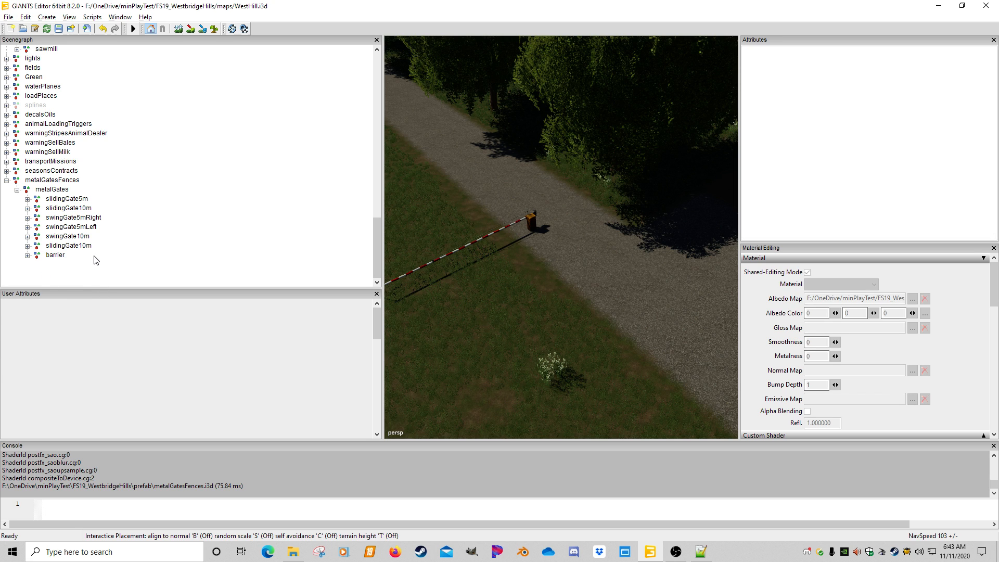
Examine the barrier group's gateTrigger, barrier and soundLinkNode children and its user attributes and extents in the scene
{"action": "left_click", "coordinate": [27, 255]}
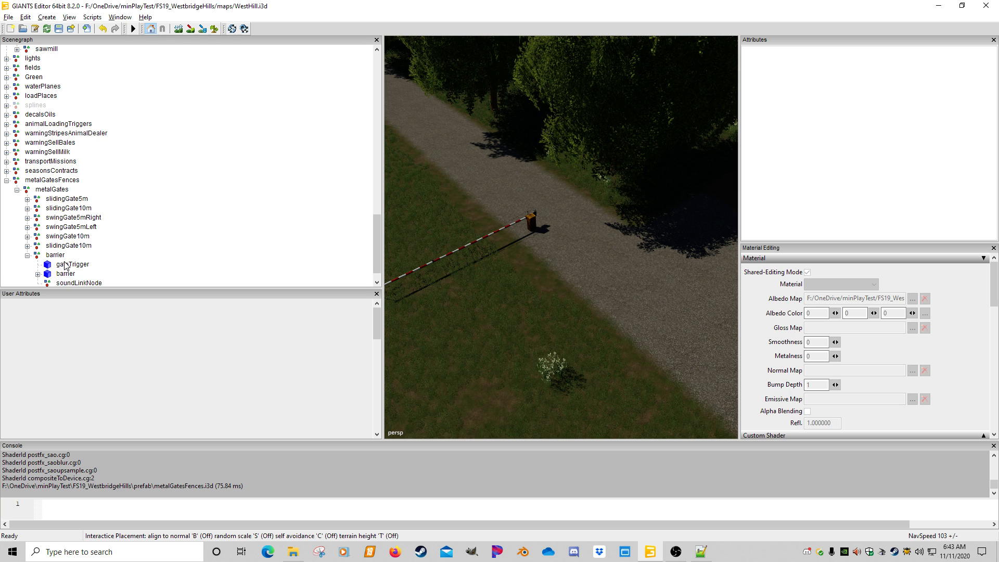
{"action": "scroll", "coordinate": [97, 255], "scroll_direction": "down", "scroll_amount": 1}
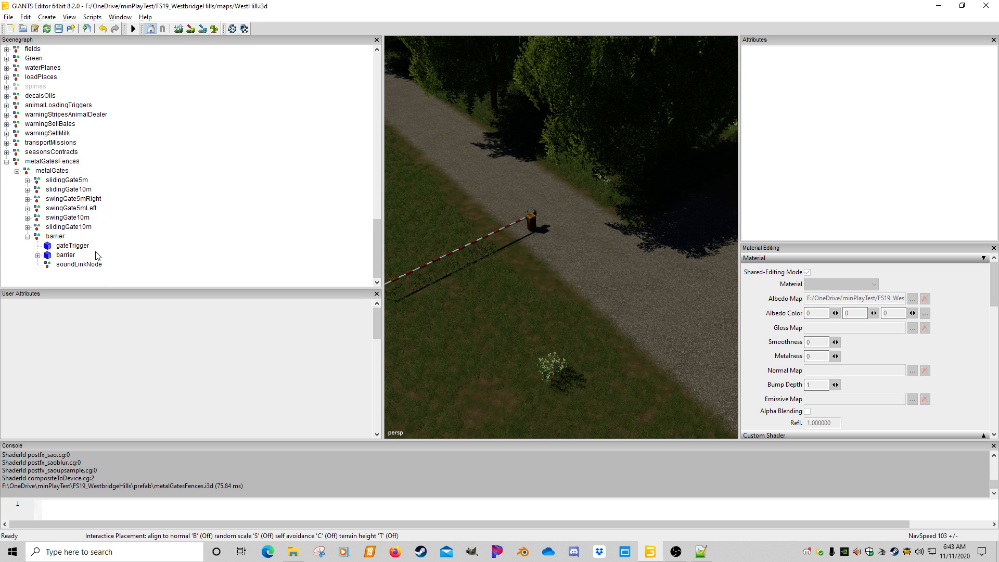
{"action": "left_click", "coordinate": [61, 240]}
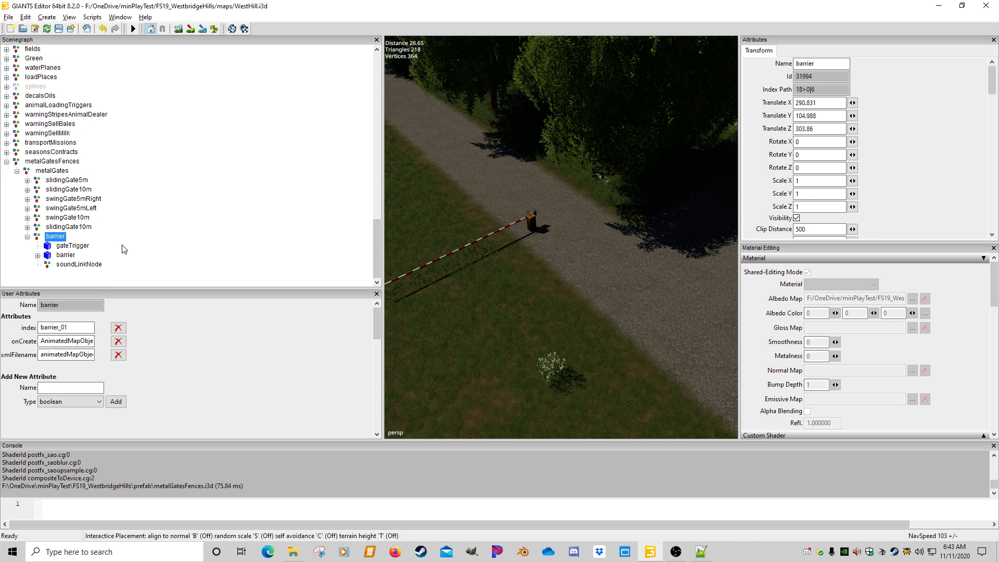
{"action": "left_click", "coordinate": [85, 248]}
{"action": "left_click", "coordinate": [73, 255]}
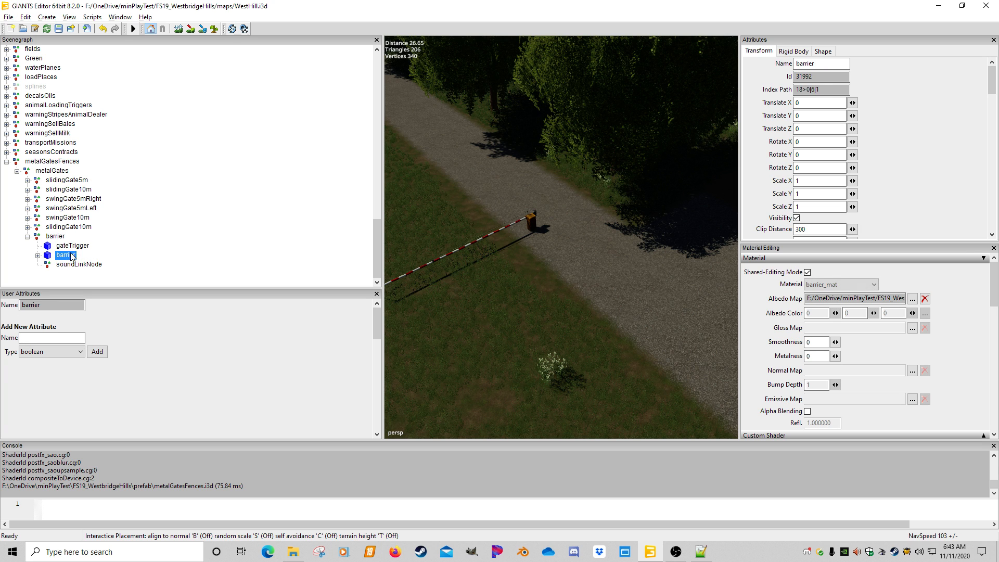
{"action": "left_click", "coordinate": [60, 238]}
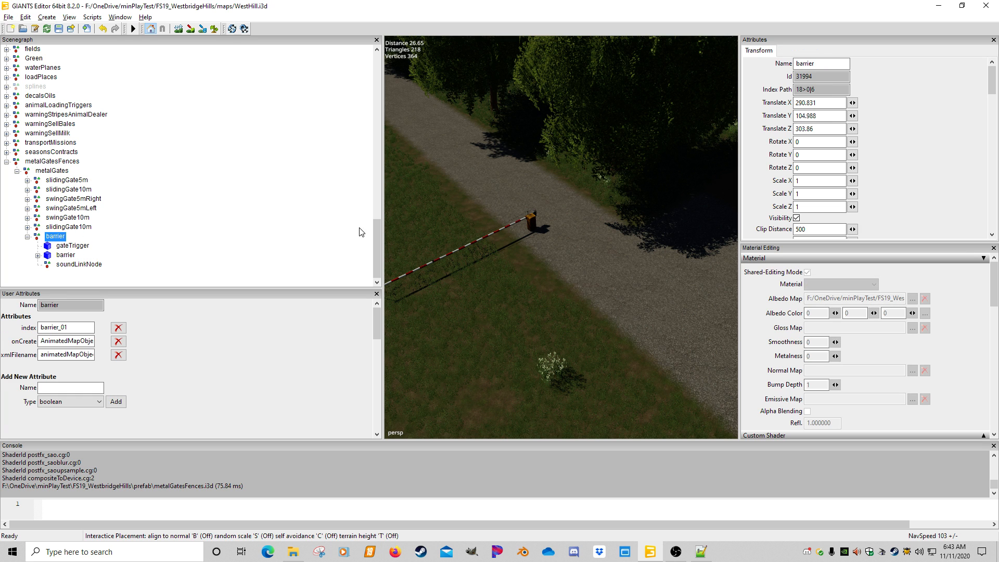
{"action": "scroll", "coordinate": [551, 268], "scroll_direction": "down", "scroll_amount": 5}
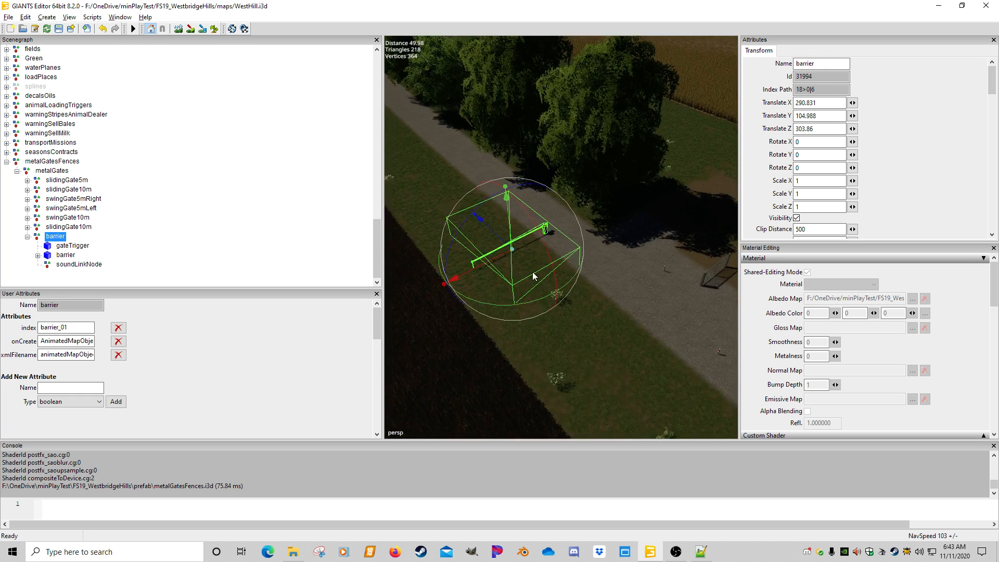
{"action": "scroll", "coordinate": [539, 281], "scroll_direction": "up", "scroll_amount": 5}
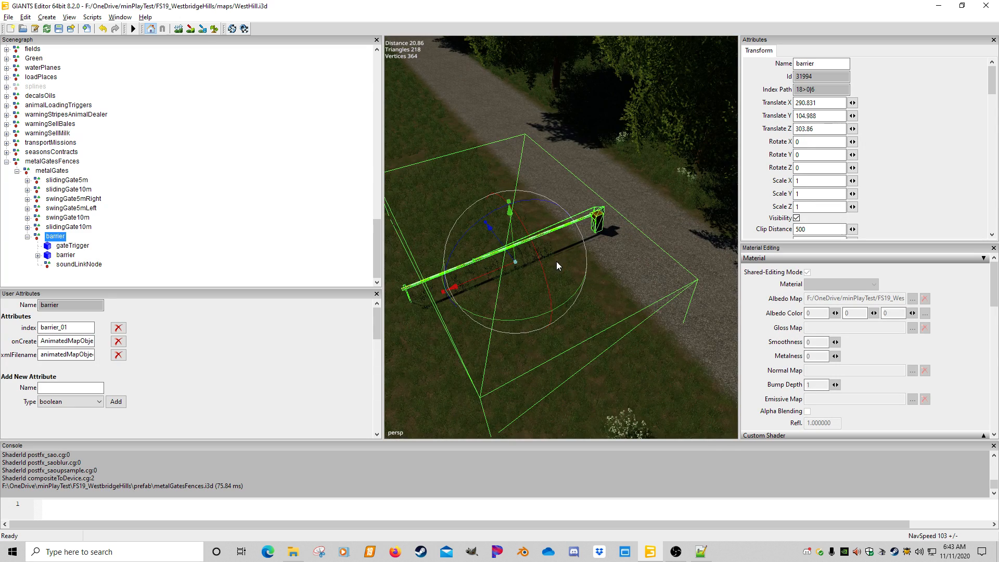
Close metalGatesFences.i3d in Notepad++ and compare animatedMapObjects.xml's barrier_01 entry and part node with the barrier group in GIANTS Editor
{"action": "left_click", "coordinate": [700, 551]}
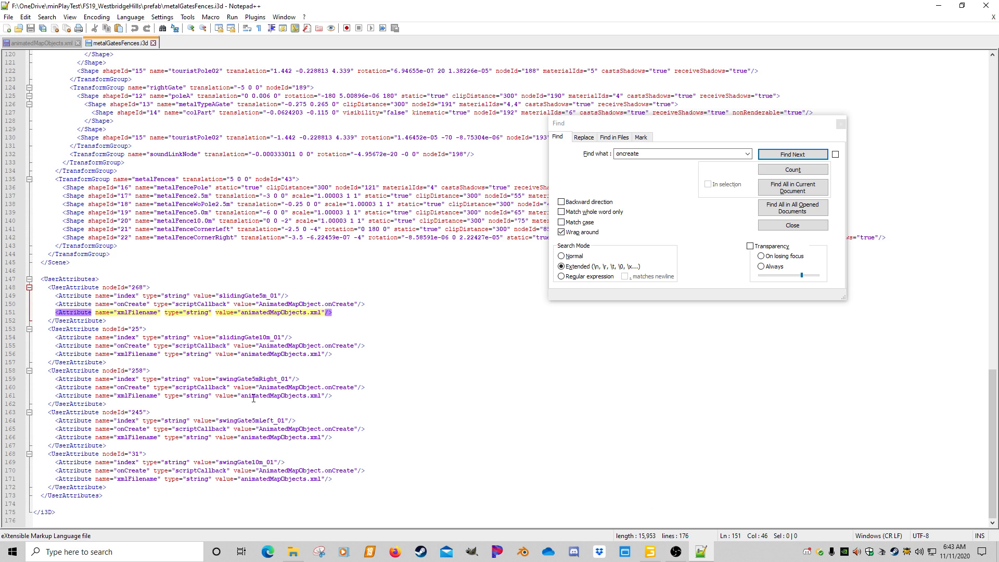
{"action": "left_click", "coordinate": [154, 42]}
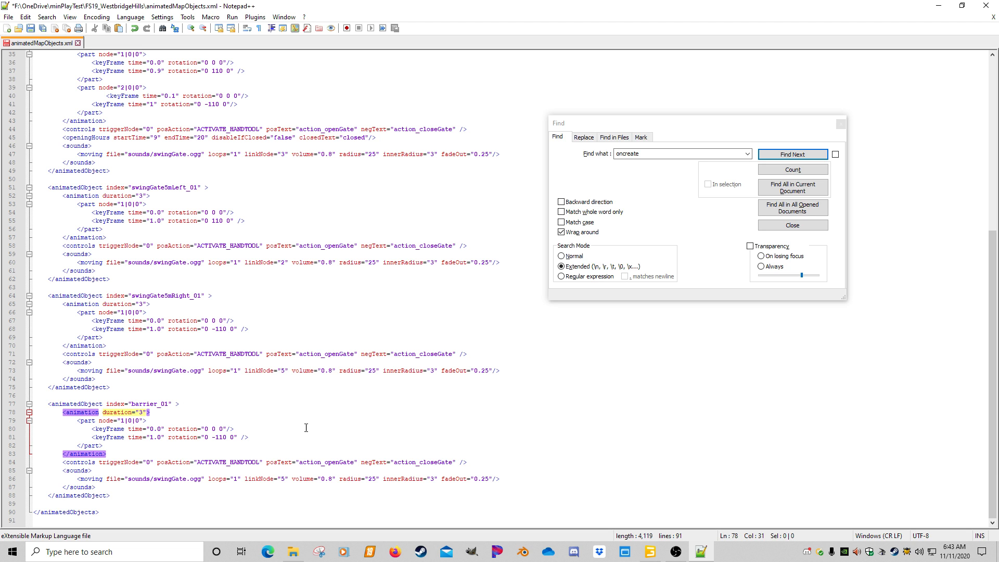
{"action": "left_click", "coordinate": [650, 550]}
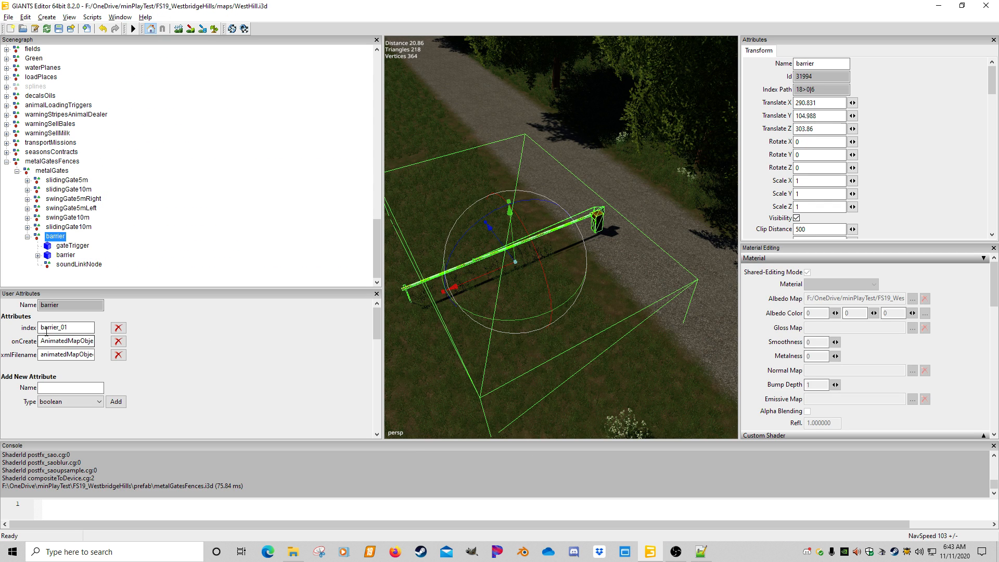
{"action": "left_click", "coordinate": [700, 551]}
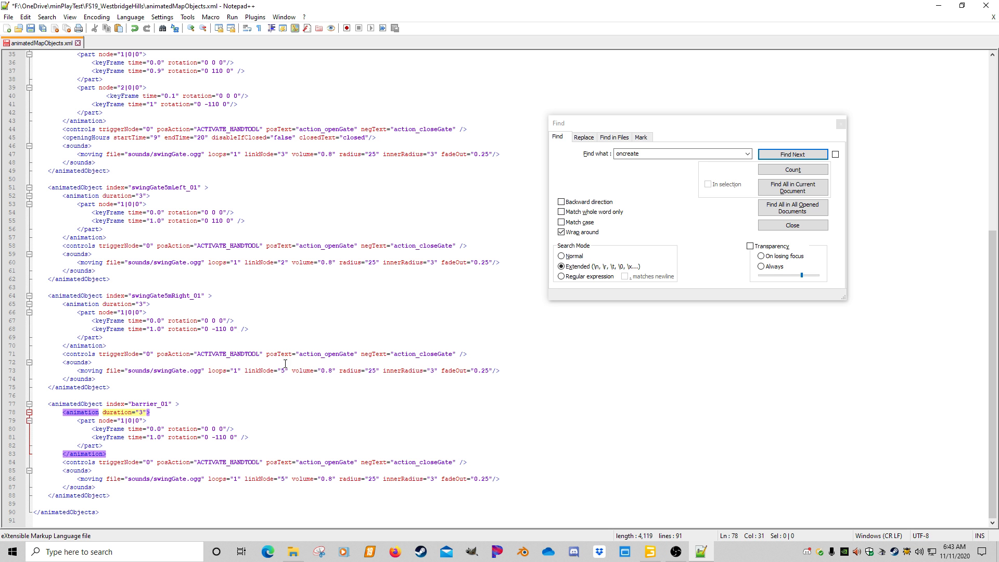
{"action": "left_click", "coordinate": [141, 420]}
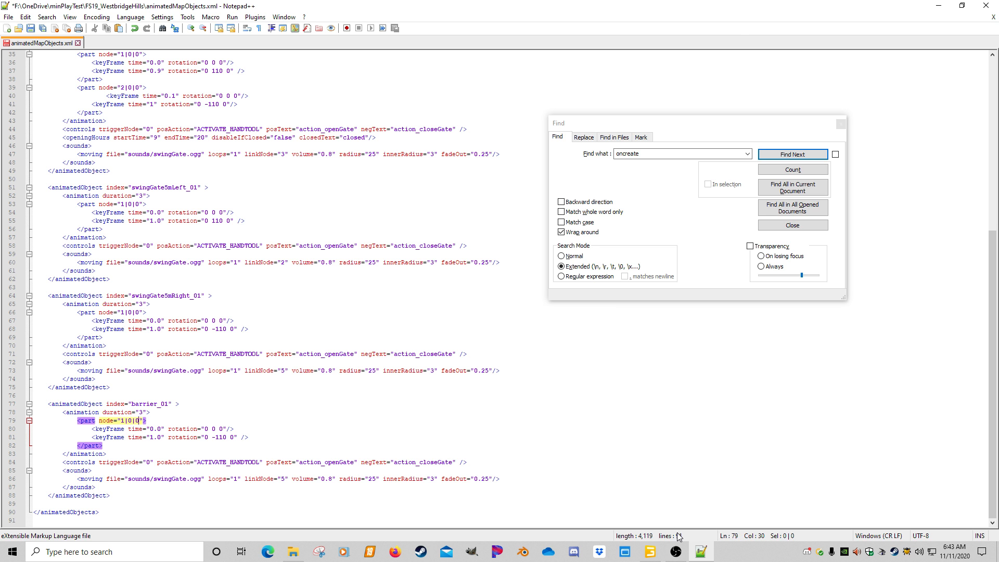
{"action": "left_click", "coordinate": [650, 550]}
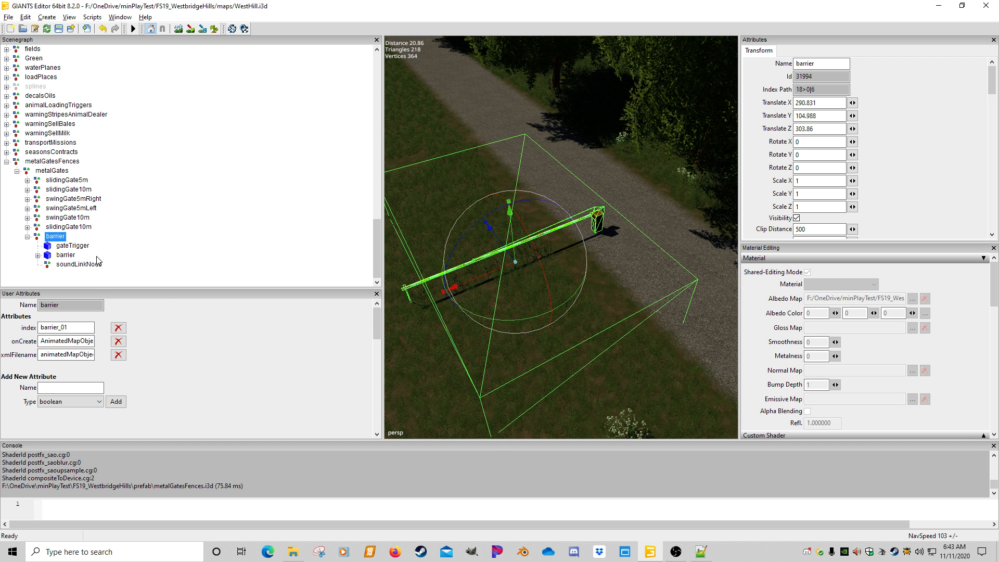
Try rotating the whole barrier shape about 22 degrees around Z, and undo the rotation
{"action": "left_click", "coordinate": [72, 255]}
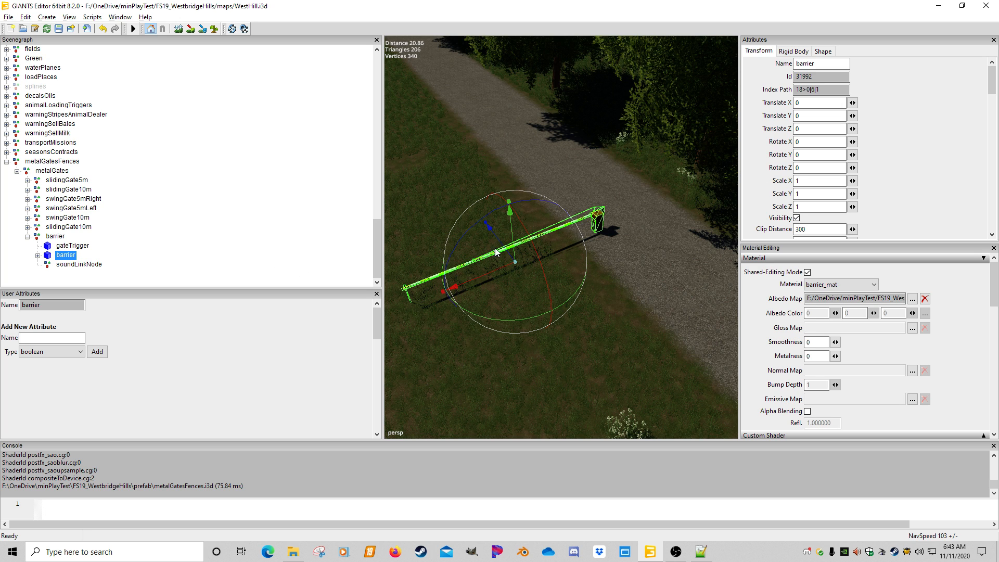
{"action": "left_click_drag", "start_coordinate": [477, 223], "coordinate": [504, 202]}
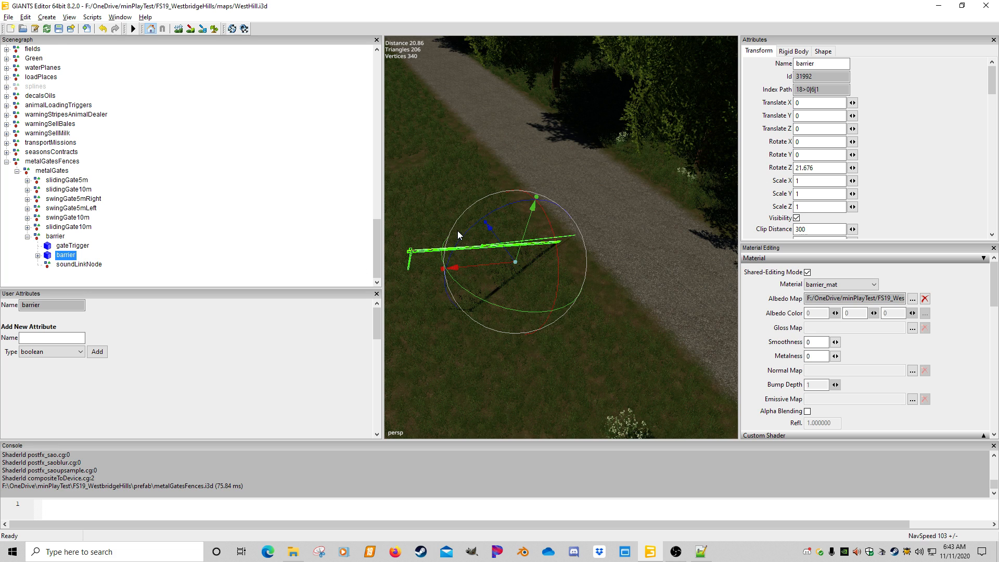
{"action": "key", "text": "ctrl+z"}
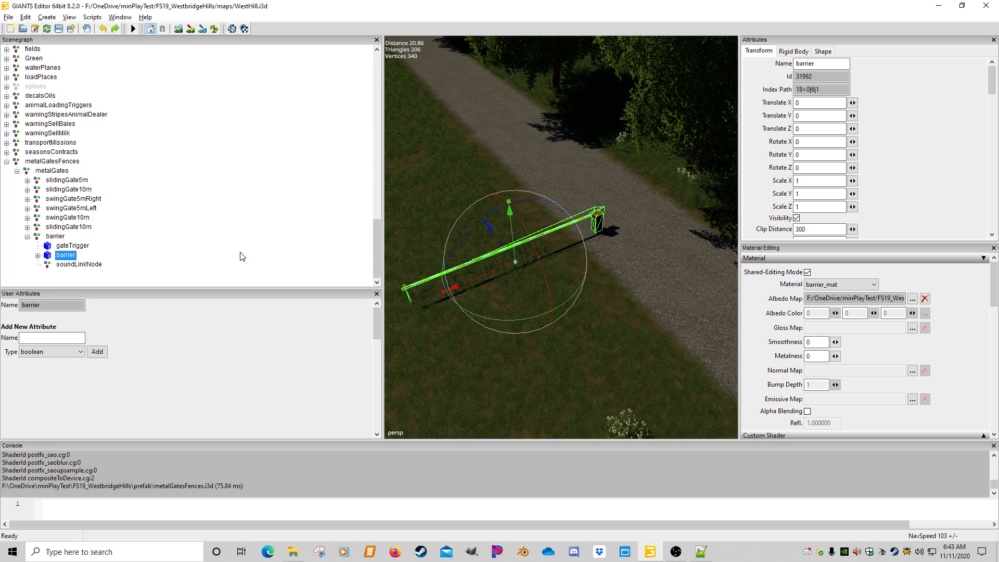
Expand the barrier shape and try rotating only its barrierBar child around the Z axis
{"action": "left_click", "coordinate": [38, 255]}
{"action": "left_click", "coordinate": [78, 265]}
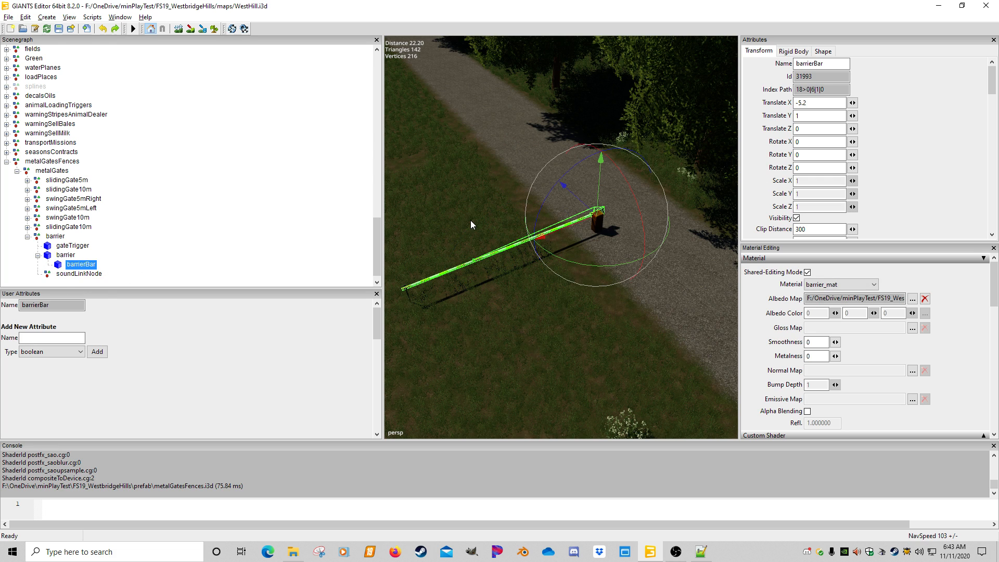
{"action": "left_click_drag", "start_coordinate": [546, 206], "coordinate": [562, 177]}
{"action": "left_click", "coordinate": [244, 256]}
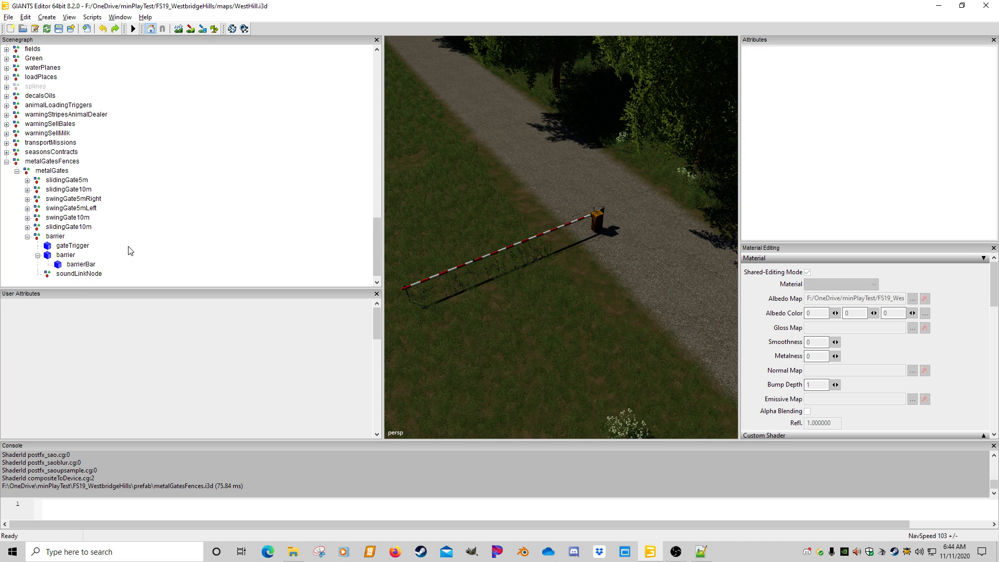
Check the barrier group's index path and set the part node of barrier_01 in animatedMapObjects.xml to 1|0
{"action": "left_click", "coordinate": [65, 237]}
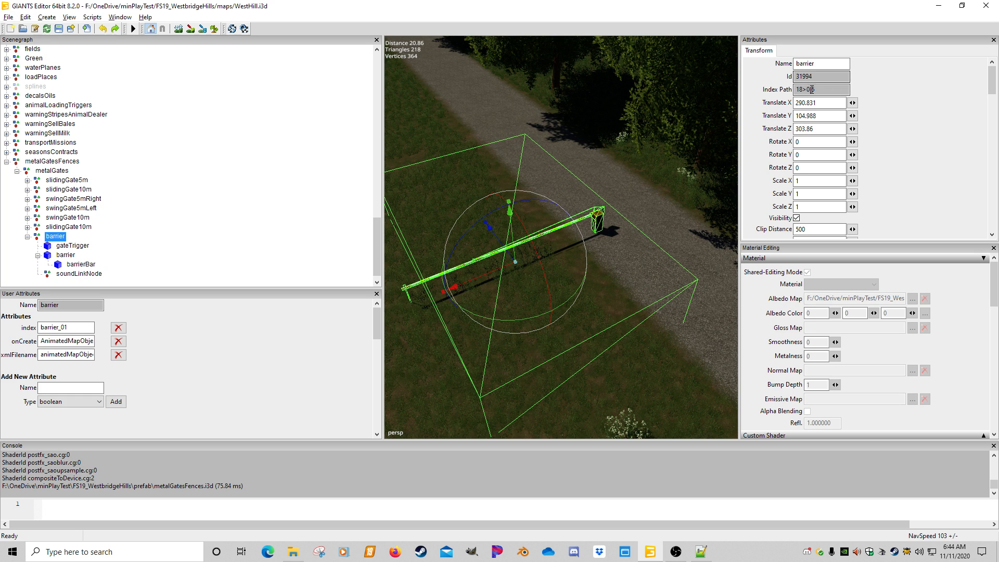
{"action": "left_click_drag", "start_coordinate": [808, 89], "coordinate": [827, 88]}
{"action": "left_click", "coordinate": [702, 553]}
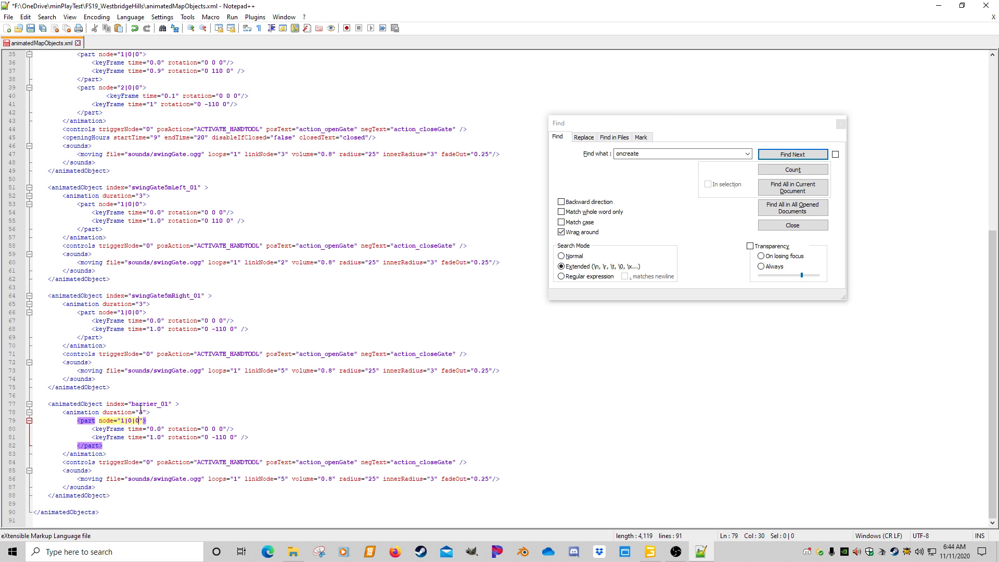
{"action": "key", "text": "BackSpace"}
{"action": "key", "text": "BackSpace"}
Check the index paths of gateTrigger, barrier and barrierBar in GIANTS Editor against the part node
{"action": "left_click", "coordinate": [650, 552]}
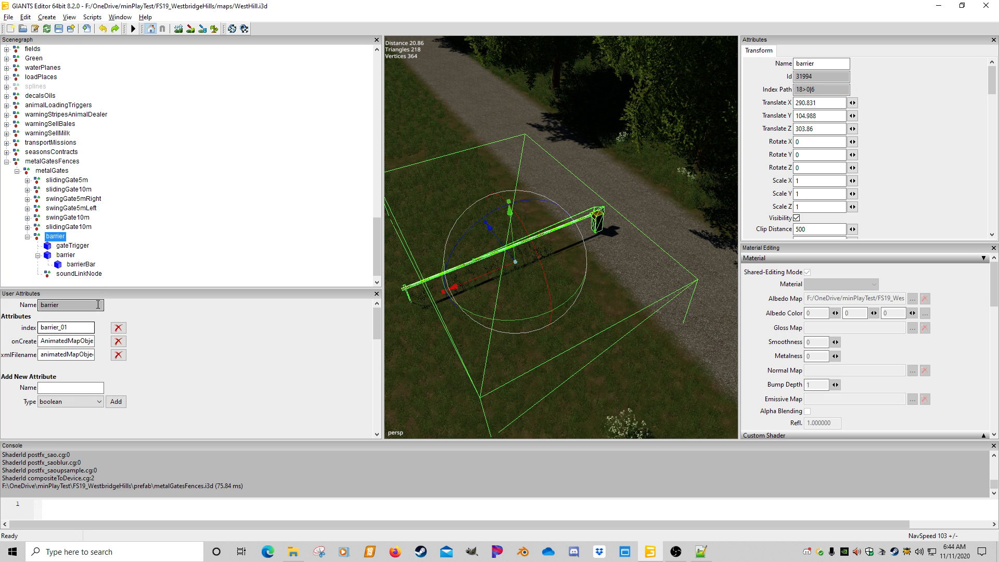
{"action": "left_click", "coordinate": [73, 246]}
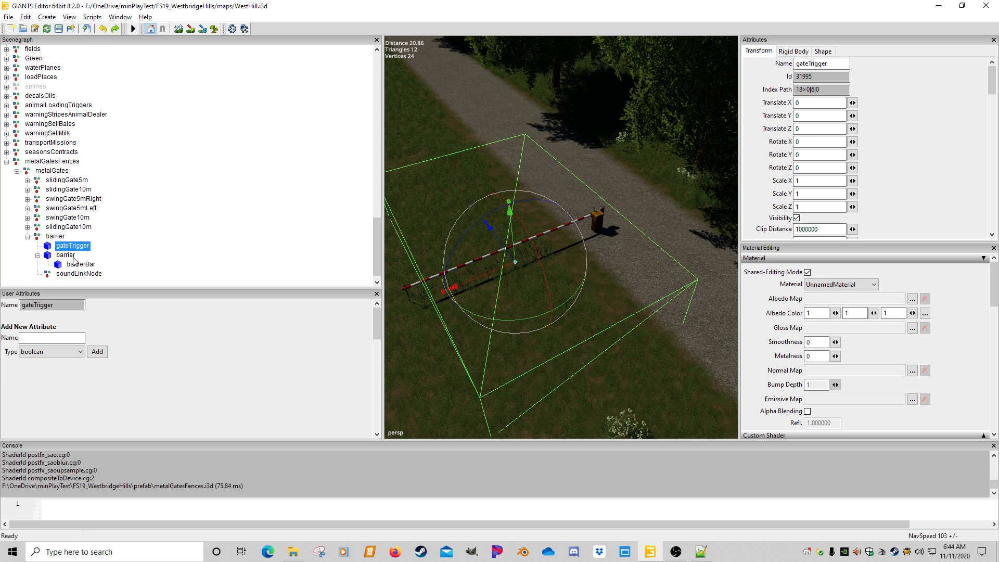
{"action": "left_click", "coordinate": [66, 255]}
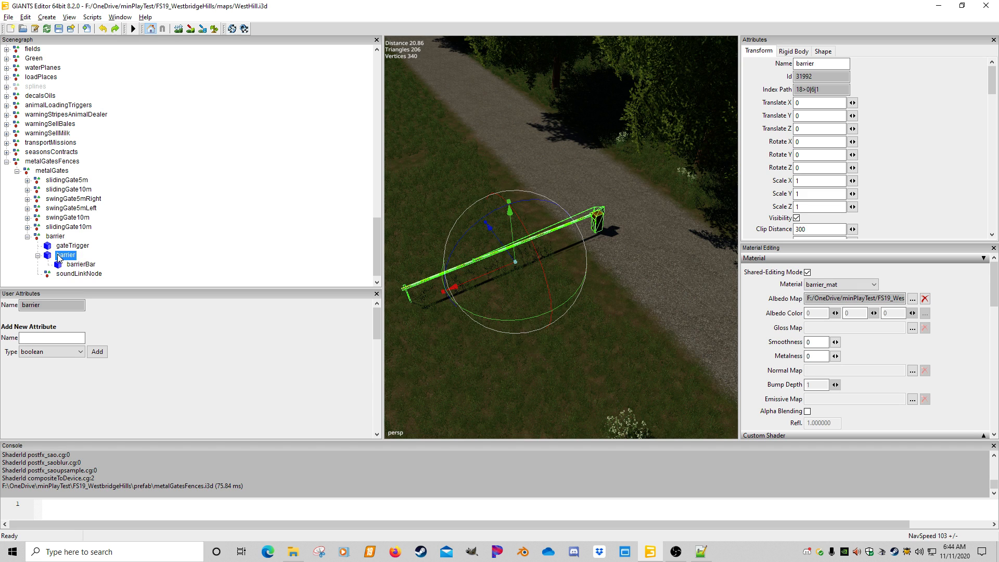
{"action": "left_click", "coordinate": [78, 264]}
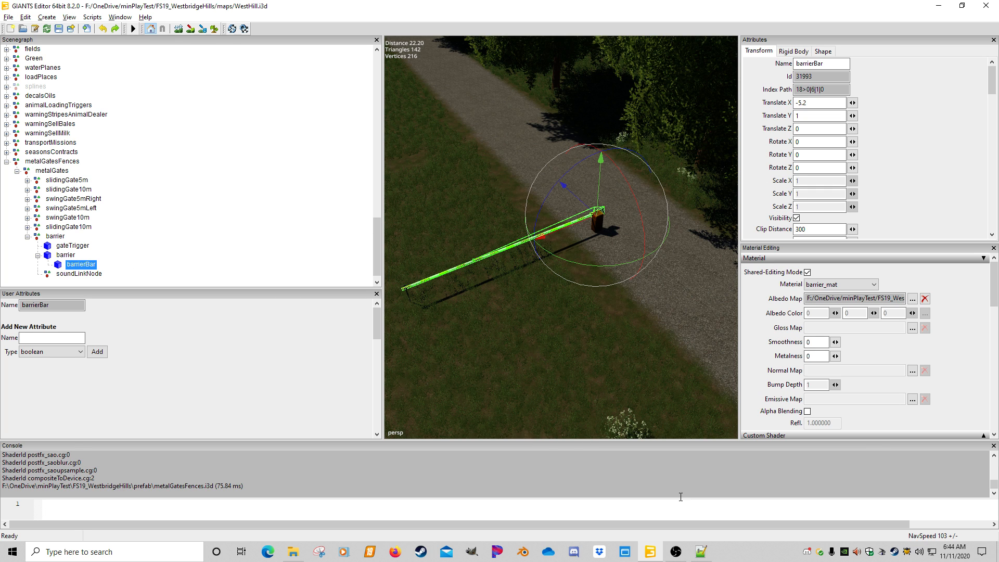
Compare the triggerNode value in barrier_01's controls line with gateTrigger's index path in the scenegraph
{"action": "left_click", "coordinate": [701, 551]}
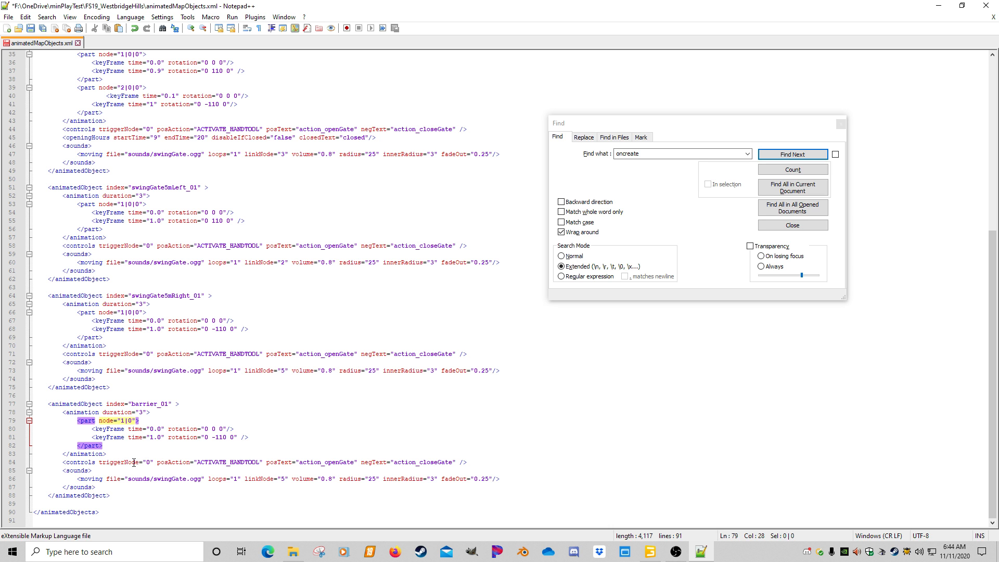
{"action": "left_click", "coordinate": [151, 463]}
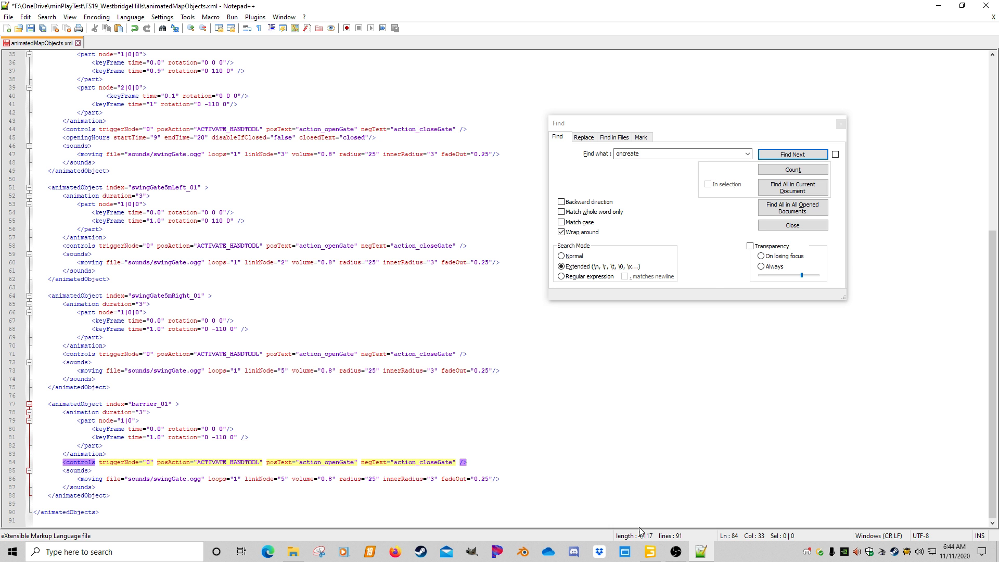
{"action": "left_click", "coordinate": [650, 551]}
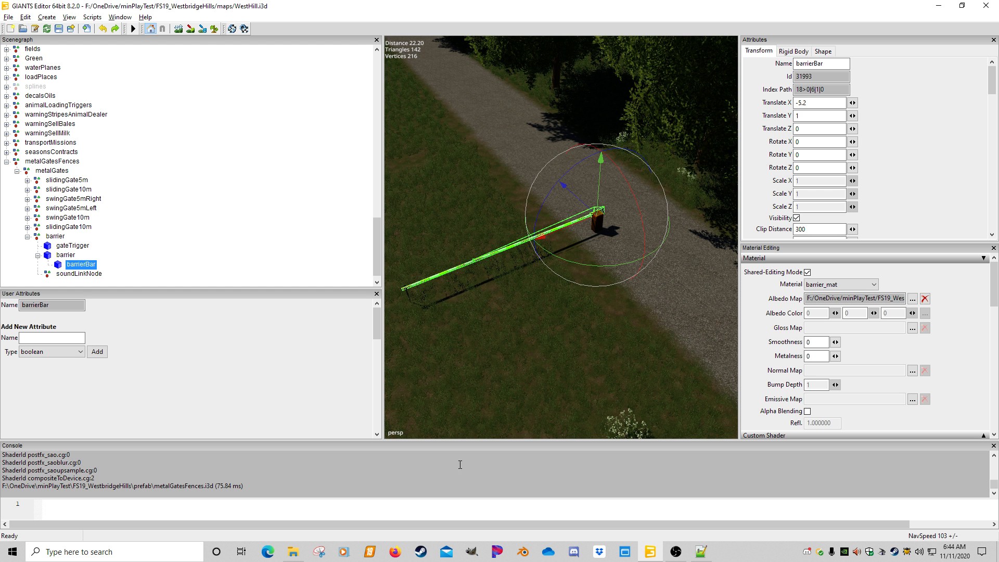
{"action": "left_click", "coordinate": [72, 245]}
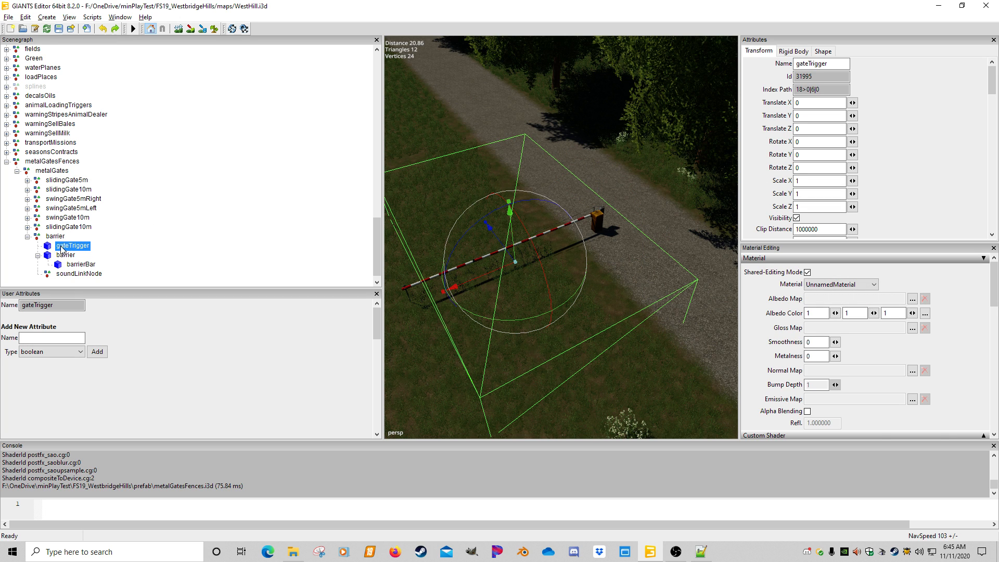
{"action": "left_click", "coordinate": [700, 552]}
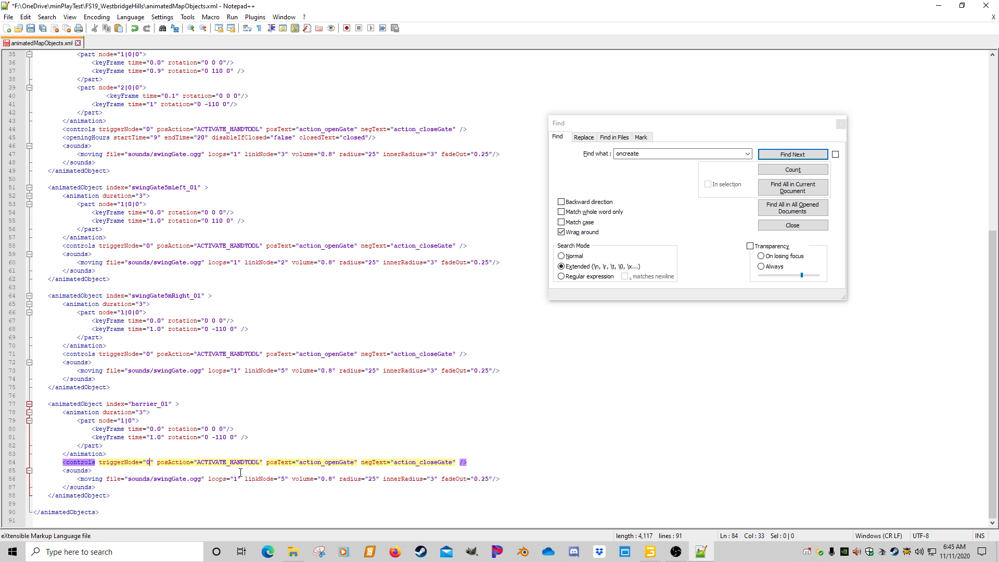
Check soundLinkNode's index path within the barrier group in GIANTS Editor against the linkNode of barrier_01's moving sound
{"action": "left_click", "coordinate": [284, 479]}
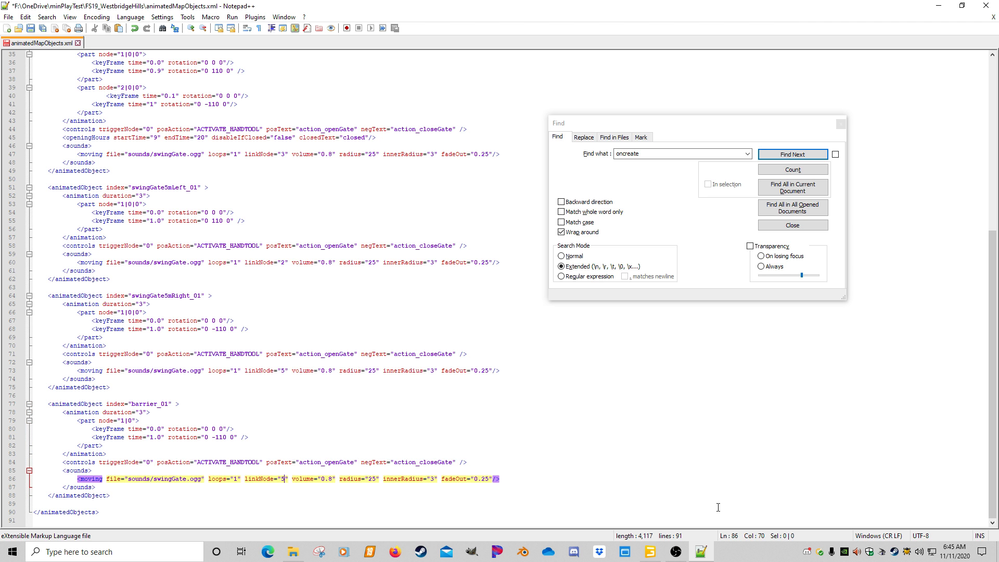
{"action": "left_click", "coordinate": [650, 552]}
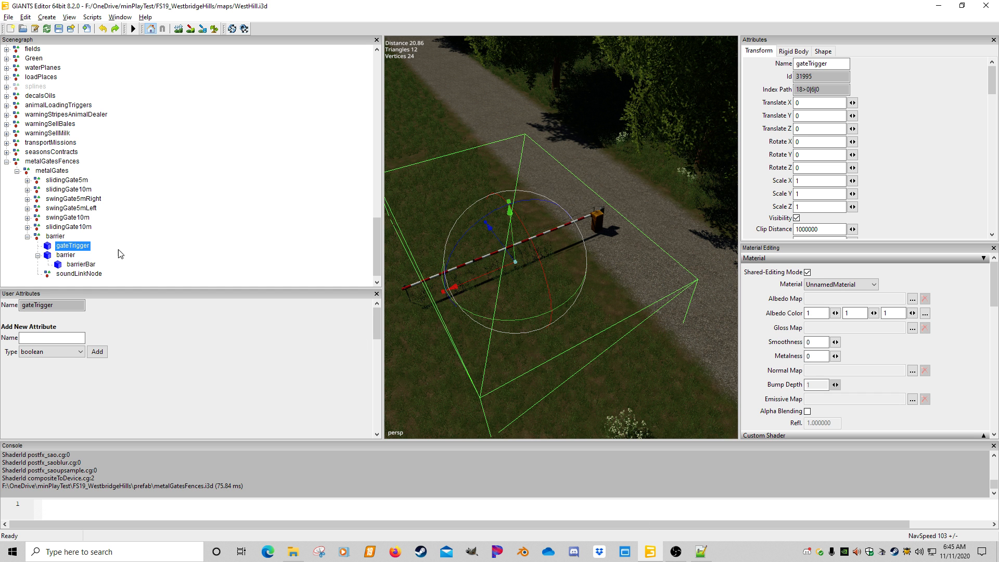
{"action": "left_click", "coordinate": [36, 258]}
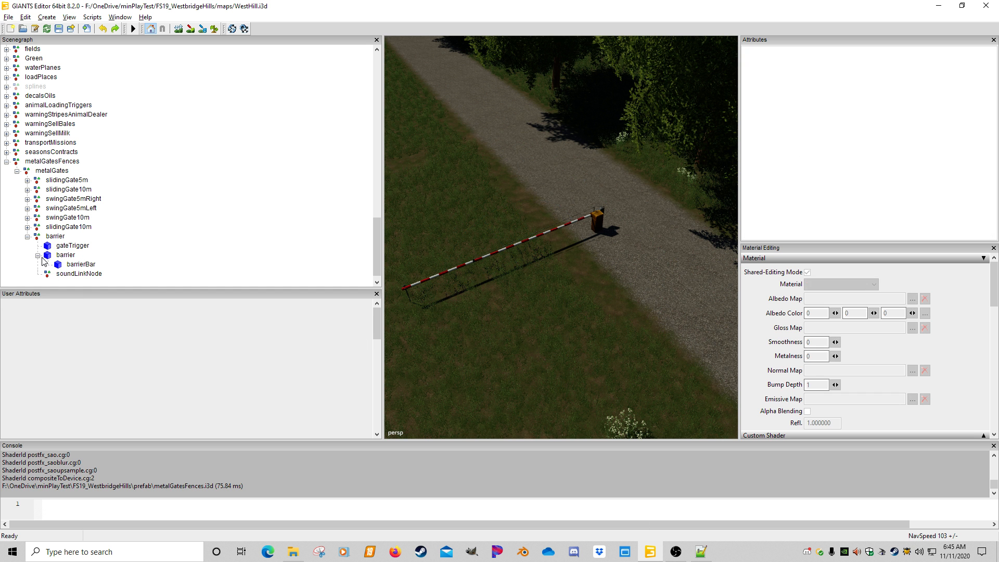
{"action": "left_click", "coordinate": [37, 255]}
{"action": "left_click", "coordinate": [67, 248]}
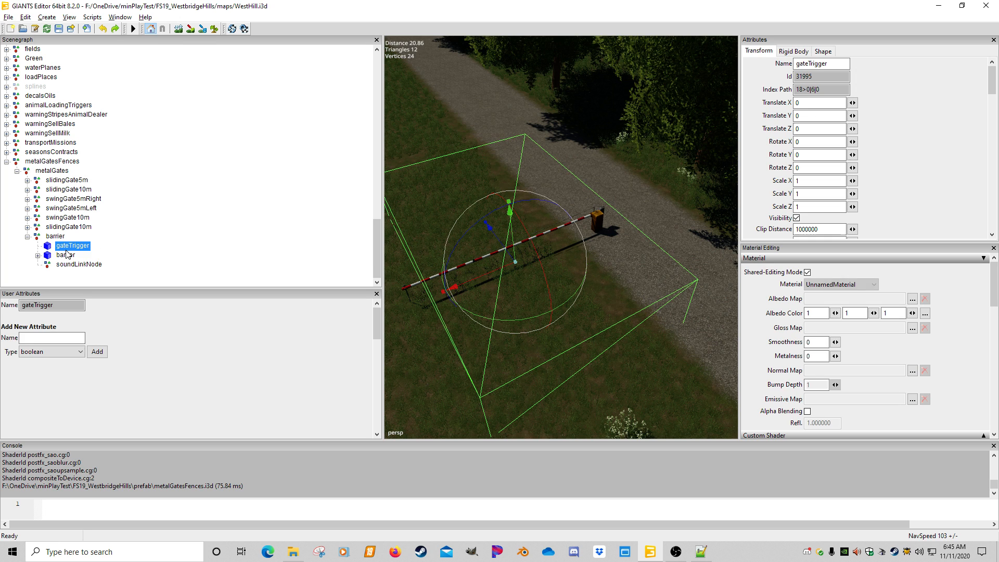
{"action": "left_click", "coordinate": [66, 255]}
{"action": "left_click", "coordinate": [68, 264]}
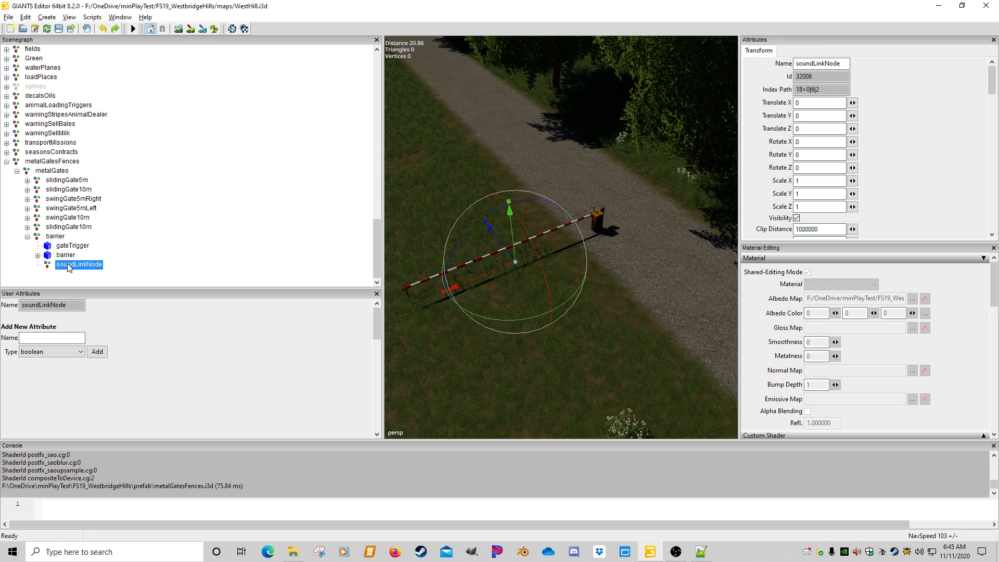
Set the linkNode of barrier_01's moving sound in animatedMapObjects.xml to 2 and save the file
{"action": "left_click", "coordinate": [702, 552]}
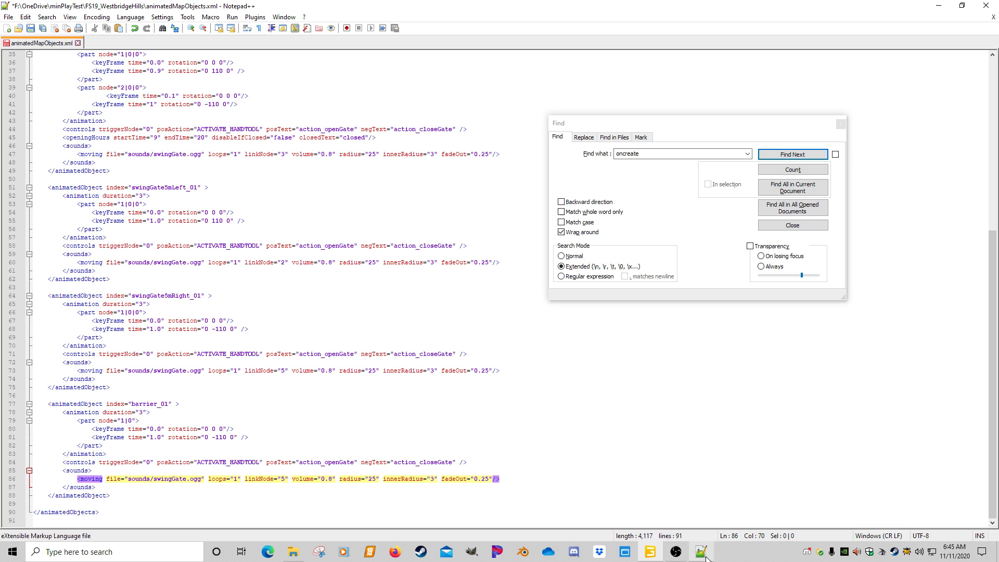
{"action": "key", "text": "BackSpace"}
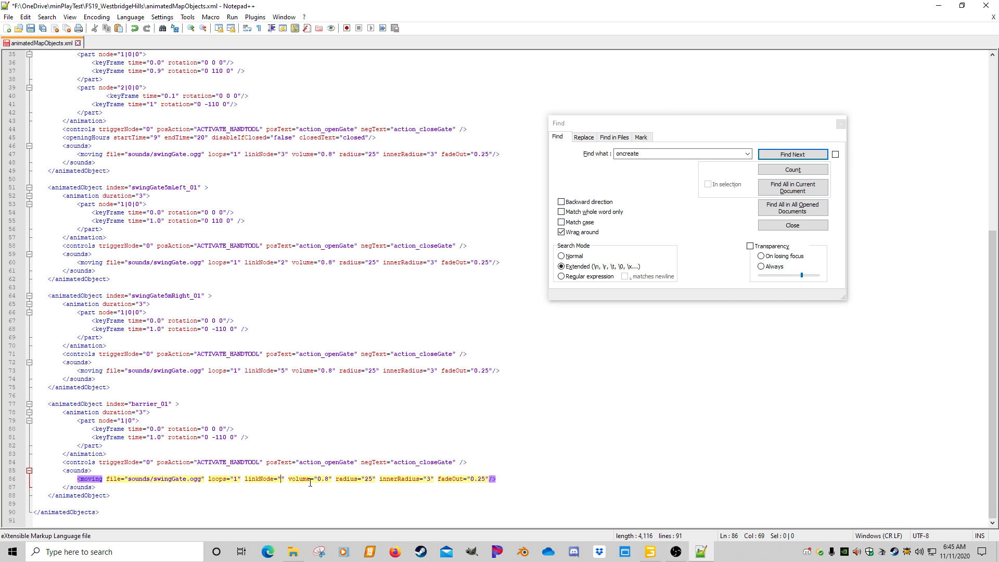
{"action": "type", "text": "2"}
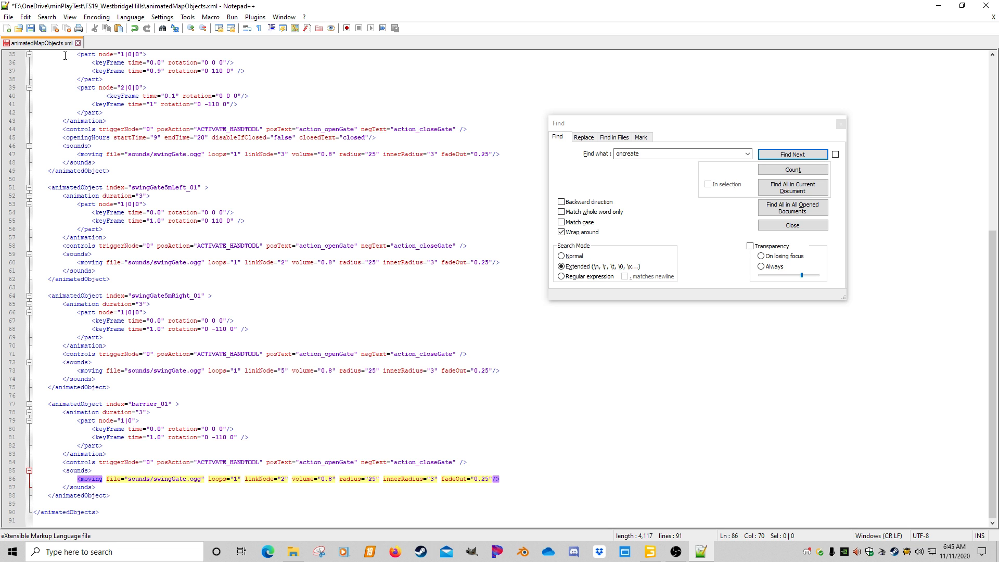
{"action": "left_click", "coordinate": [31, 28]}
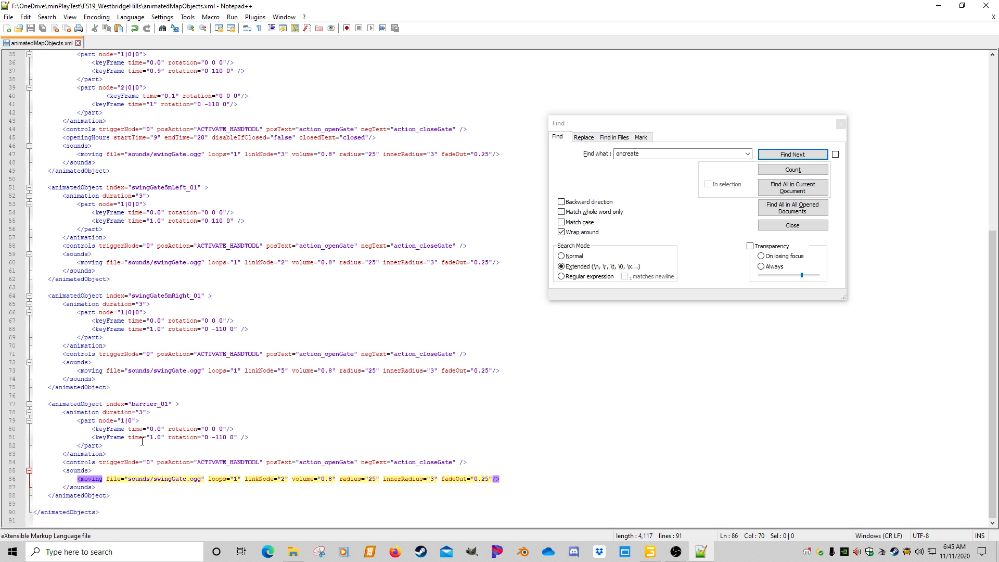
Set barrier_01's animation duration to 1
{"action": "left_click", "coordinate": [147, 412]}
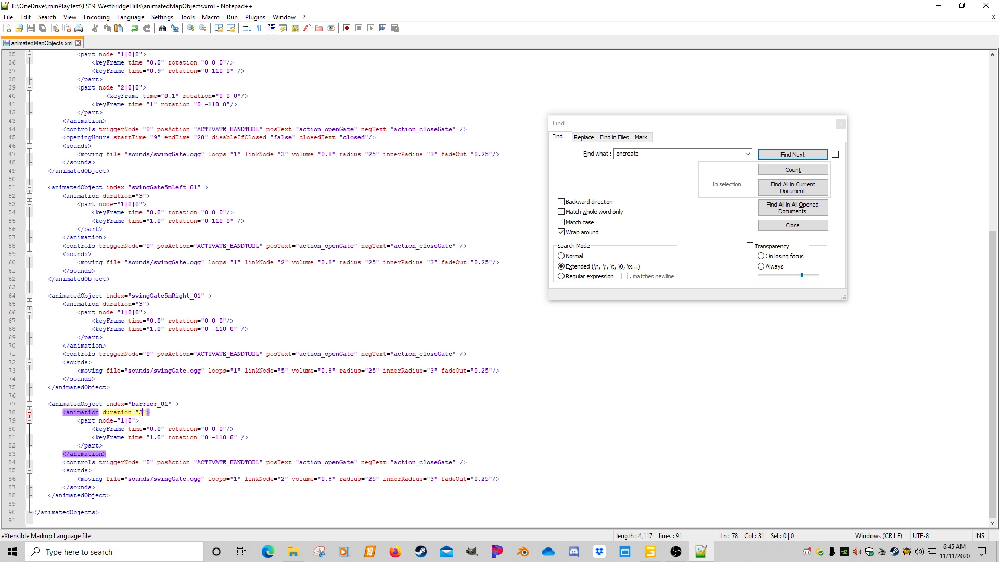
{"action": "key", "text": "BackSpace"}
{"action": "type", "text": "1"}
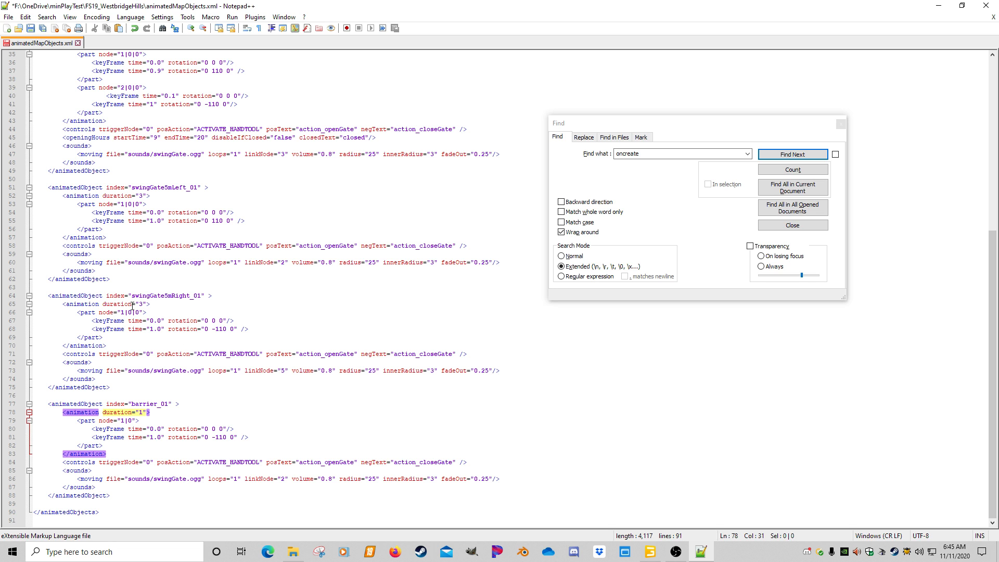
Compare barrierBar's rotation values in GIANTS Editor with the rotation in barrier_01's 0.0 keyframe
{"action": "left_click", "coordinate": [162, 429]}
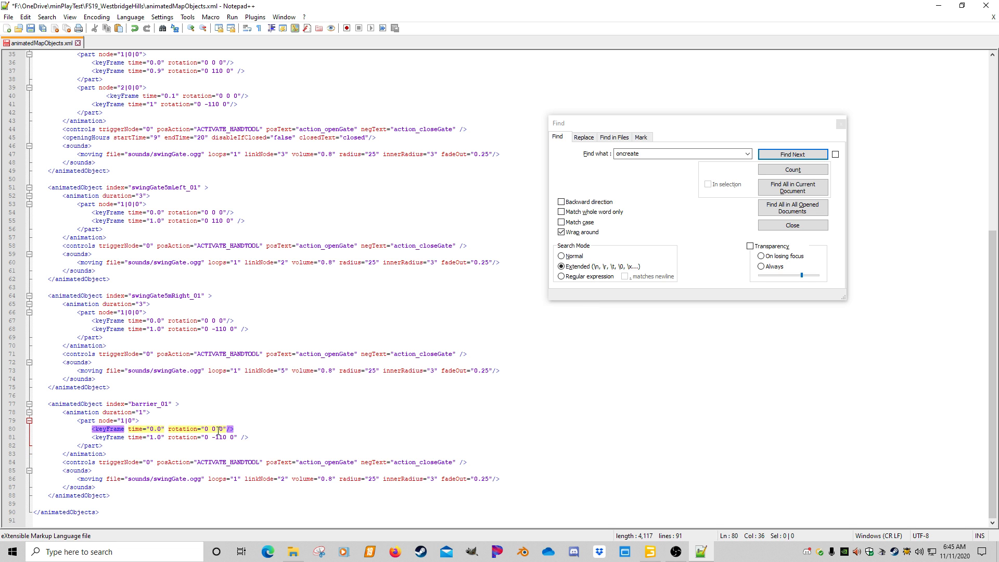
{"action": "left_click", "coordinate": [650, 551]}
{"action": "left_click", "coordinate": [38, 255]}
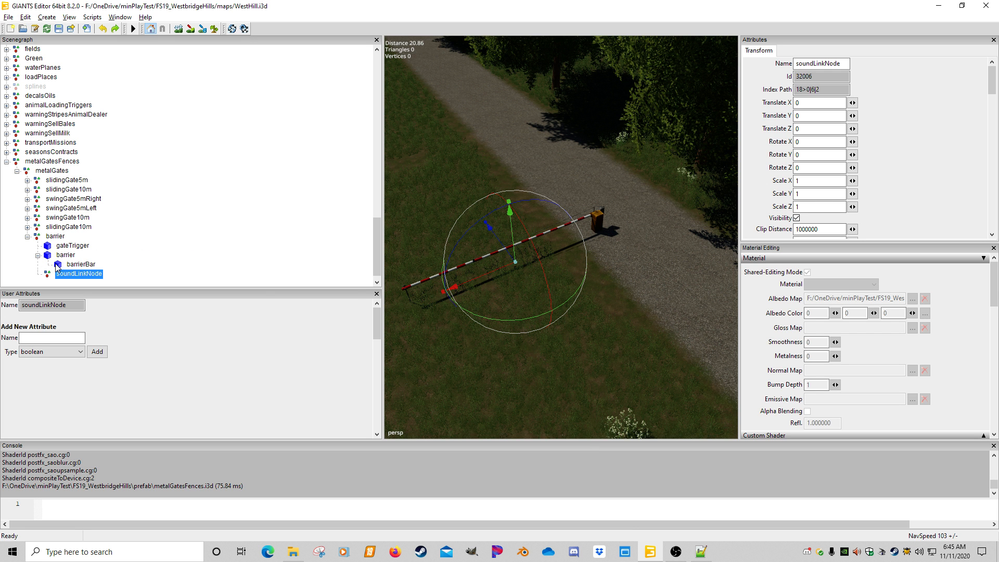
{"action": "left_click", "coordinate": [94, 266]}
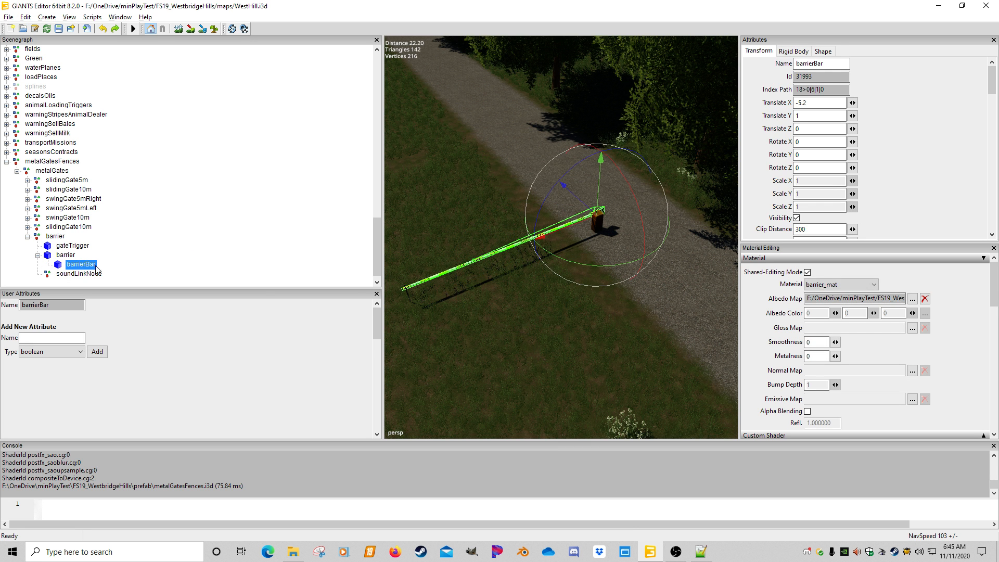
{"action": "left_click", "coordinate": [700, 551]}
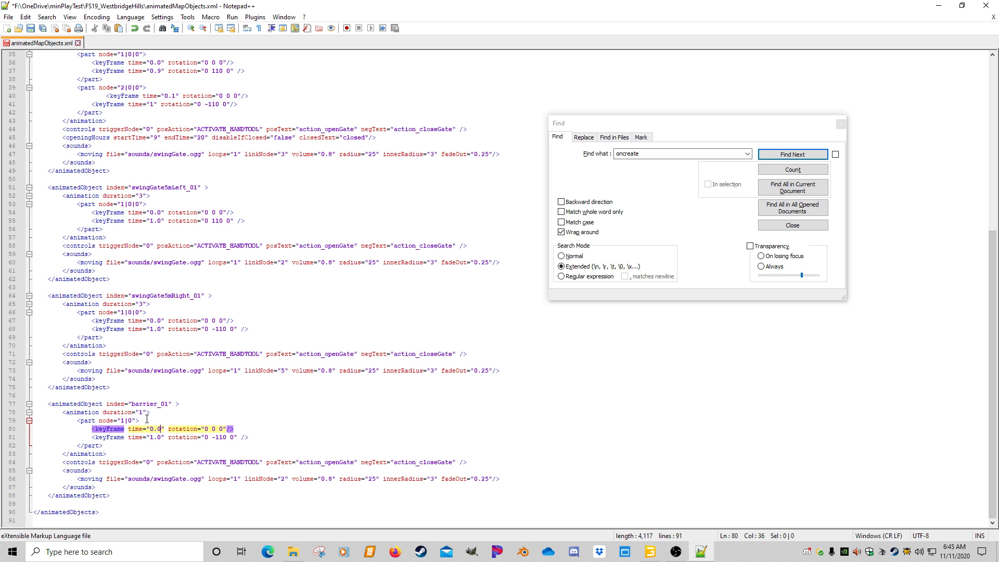
{"action": "left_click", "coordinate": [650, 552]}
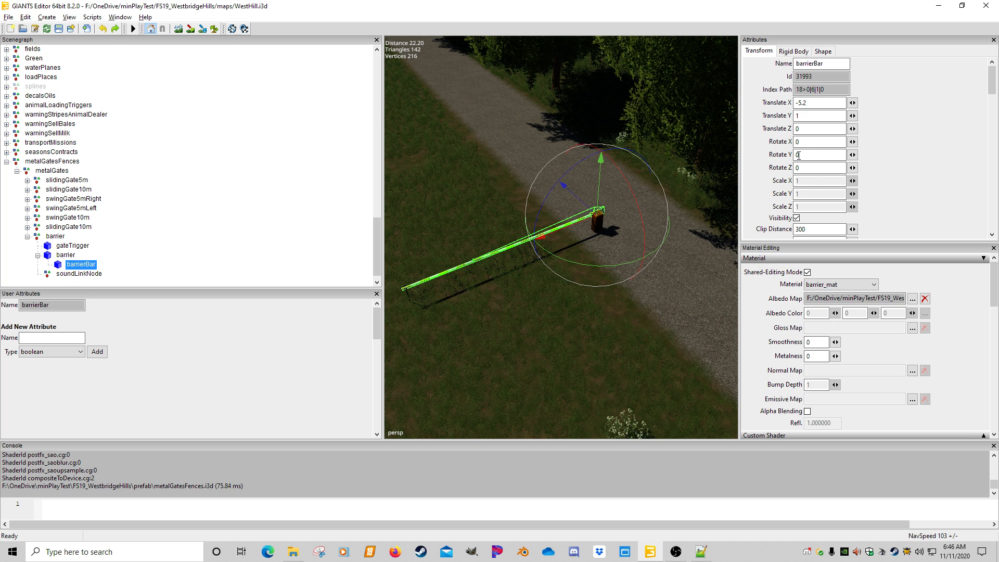
{"action": "left_click", "coordinate": [701, 551]}
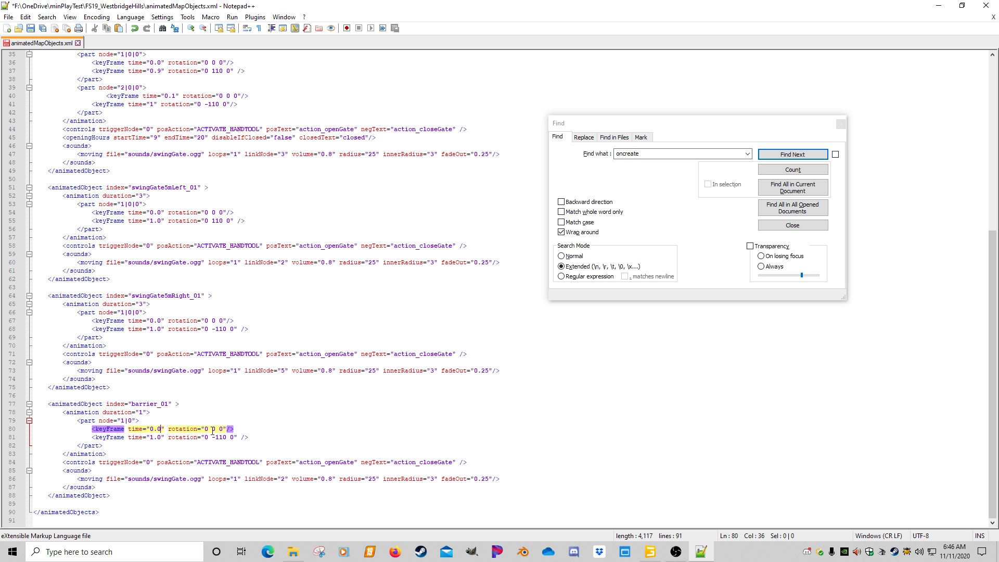
{"action": "left_click", "coordinate": [650, 552]}
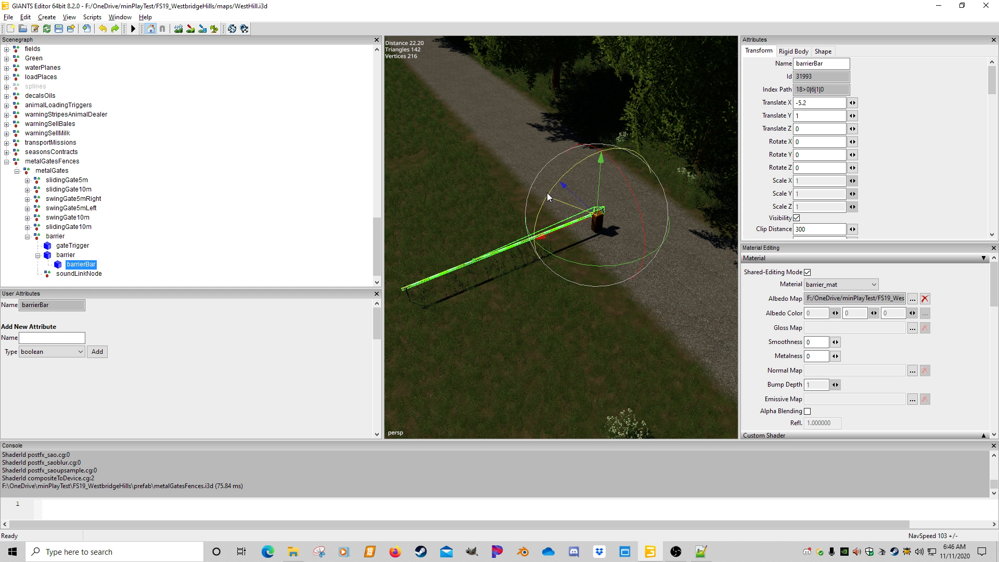
Try swinging barrierBar upward around its Z axis and reset its Rotate Z to 0
{"action": "left_click_drag", "start_coordinate": [547, 195], "coordinate": [622, 120]}
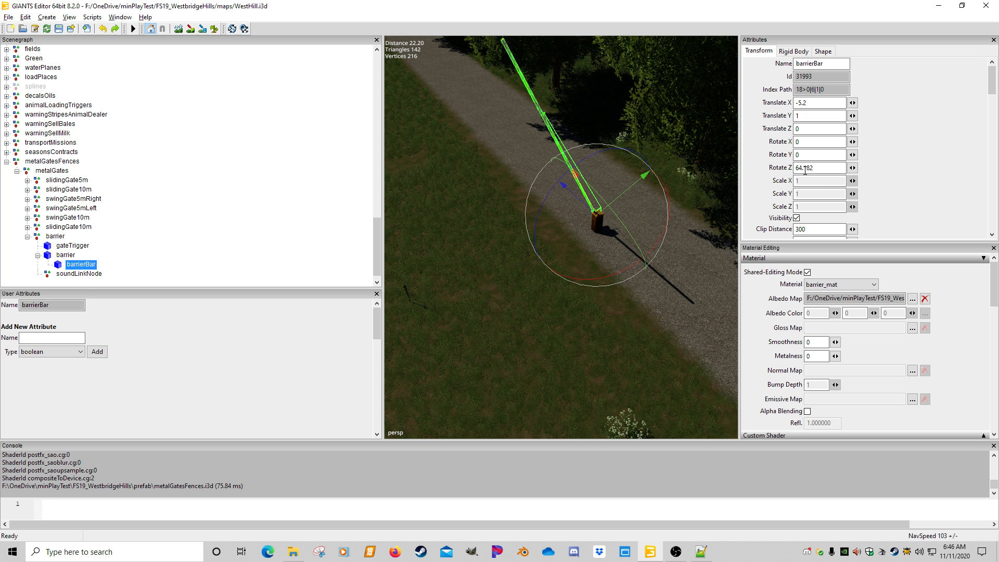
{"action": "left_click_drag", "start_coordinate": [816, 168], "coordinate": [720, 166]}
{"action": "type", "text": "0"}
{"action": "key", "text": "shift+Tab"}
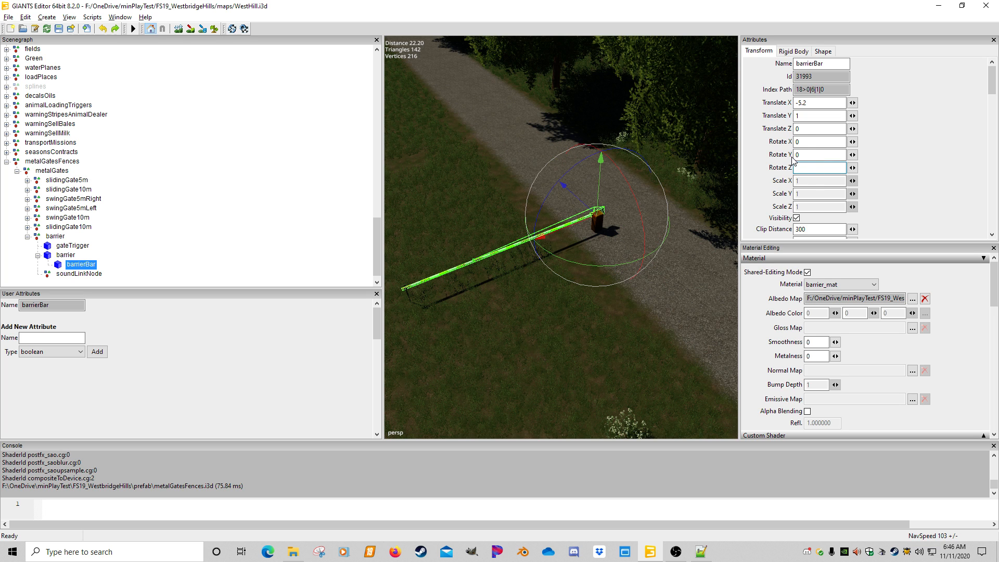
Set the rotation of barrier_01's 1.0 keyframe in animatedMapObjects.xml to 0 0 90 and save the file
{"action": "left_click", "coordinate": [701, 551]}
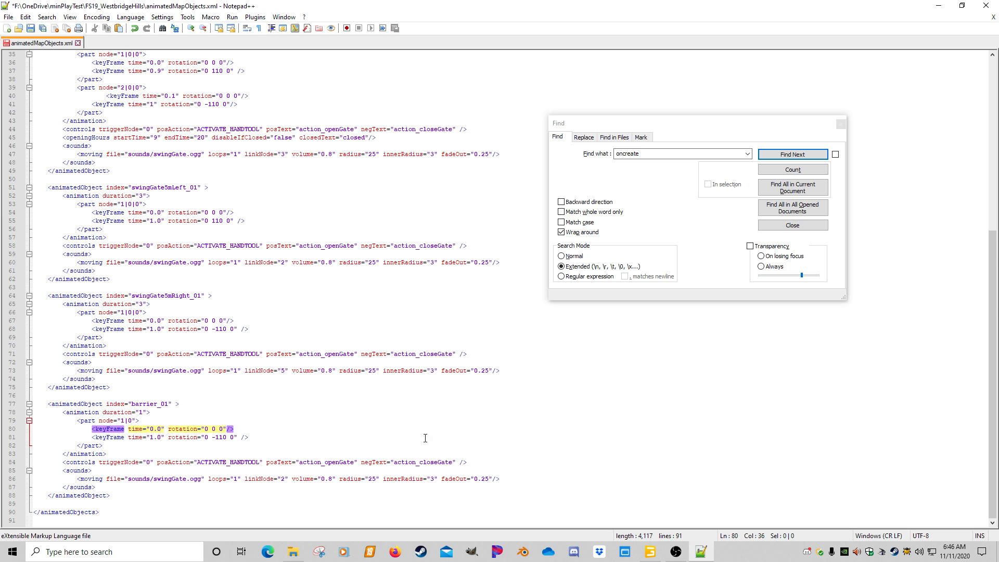
{"action": "double_click", "coordinate": [221, 437]}
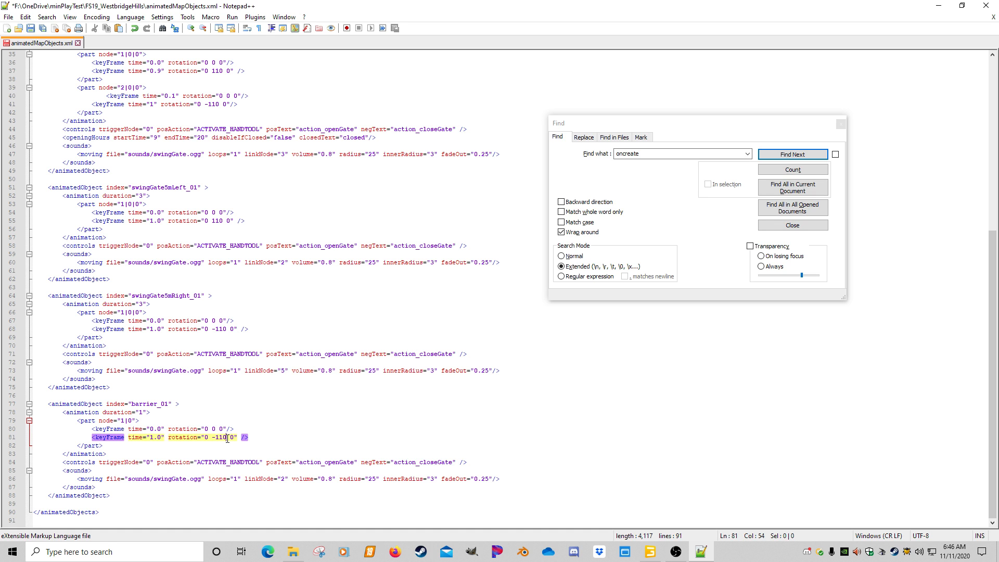
{"action": "key", "text": "BackSpace"}
{"action": "key", "text": "BackSpace"}
{"action": "type", "text": "0 9"}
{"action": "key", "text": "ctrl+s"}
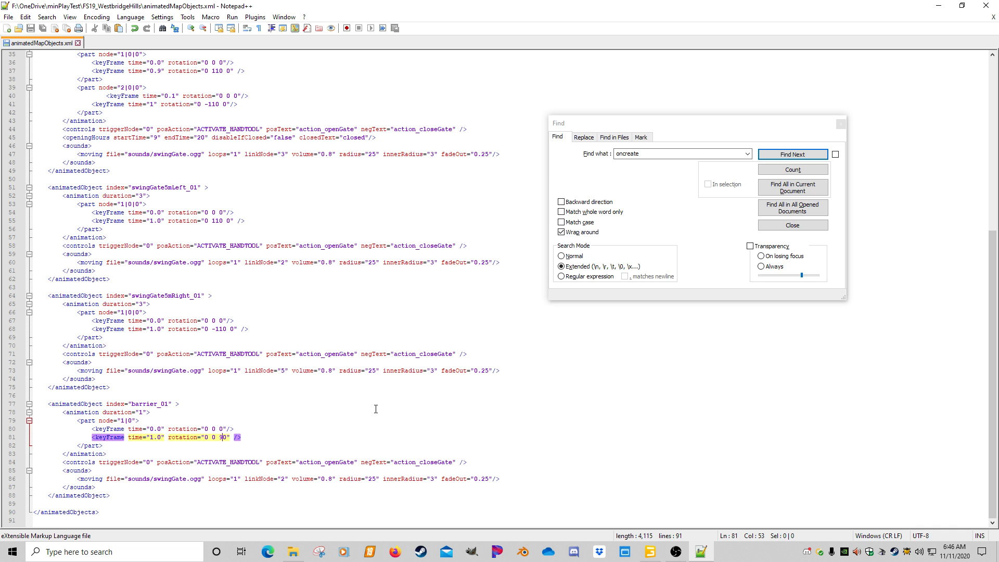
Close animatedMapObjects.xml and Notepad++, and save the WestHill.i3d map in GIANTS Editor
{"action": "left_click", "coordinate": [232, 462]}
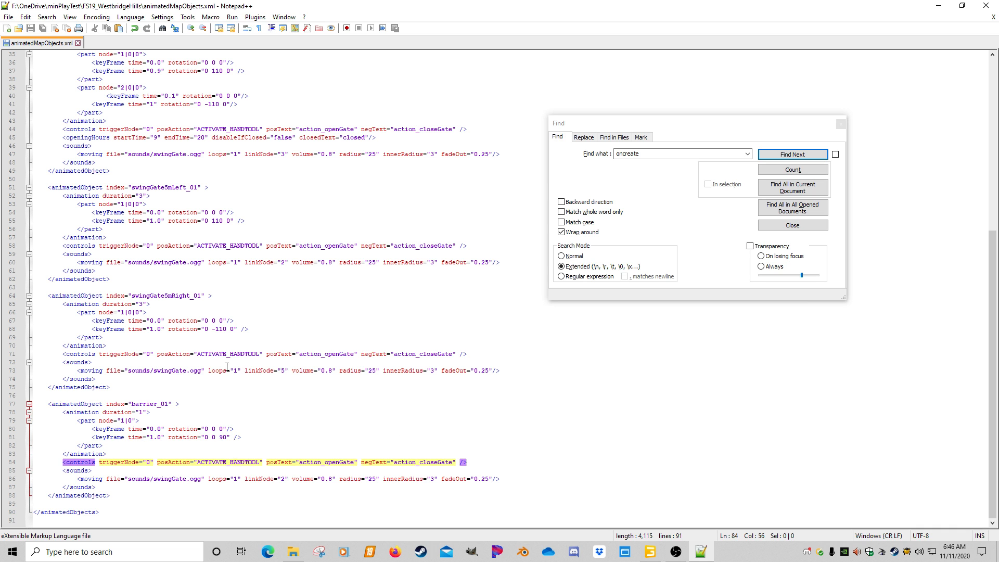
{"action": "left_click", "coordinate": [992, 17]}
{"action": "left_click", "coordinate": [986, 5]}
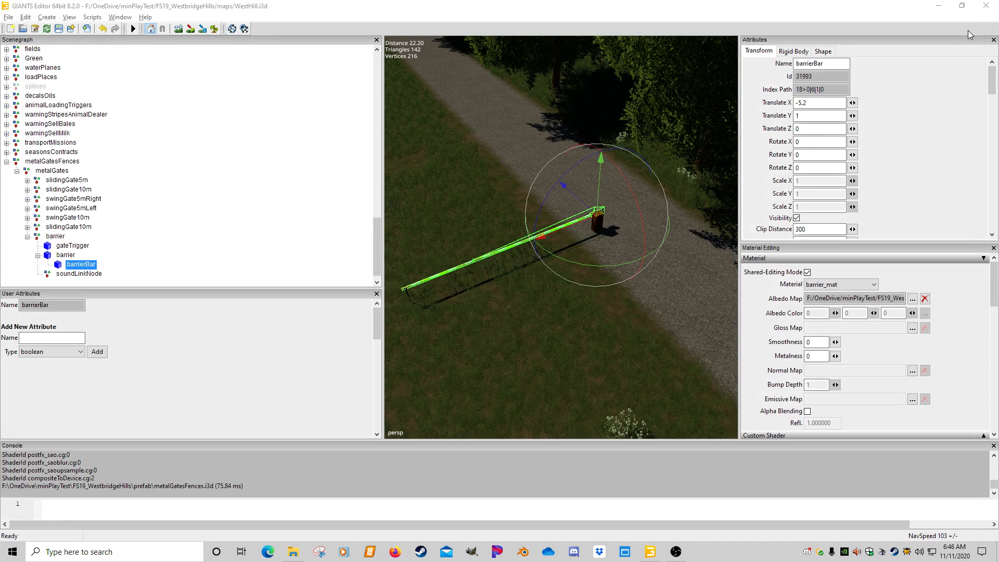
{"action": "left_click", "coordinate": [61, 30]}
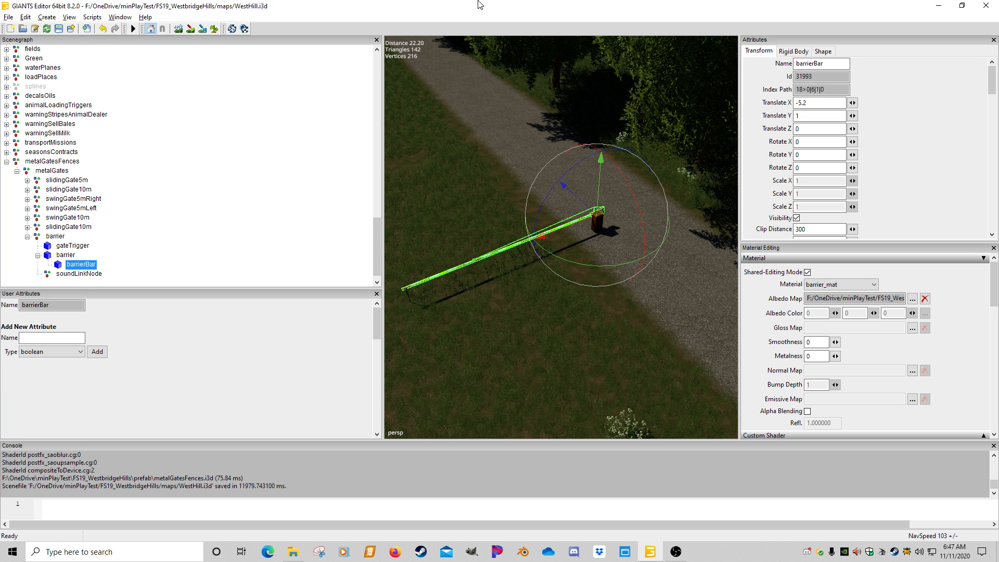
Put GIANTS Editor out of the way and check the active mod folder path in FS19_MFS+
{"action": "left_click_drag", "start_coordinate": [477, 3], "coordinate": [998, 47]}
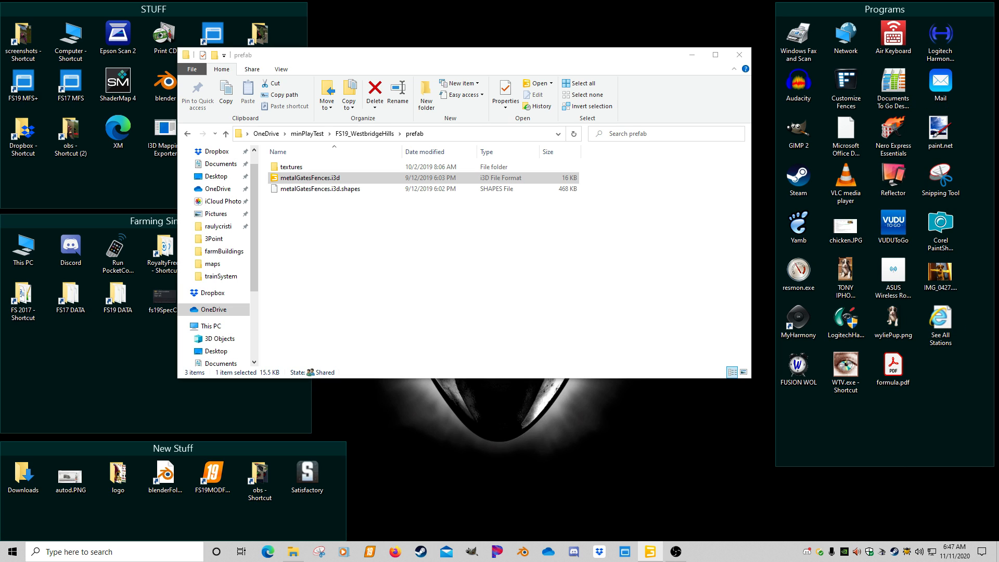
{"action": "left_click", "coordinate": [622, 552]}
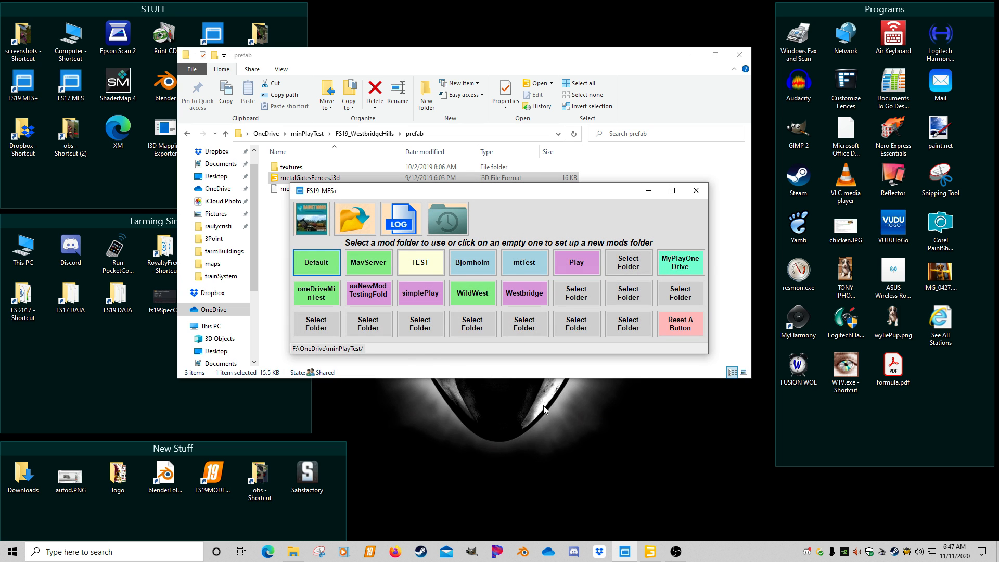
{"action": "left_click", "coordinate": [695, 191]}
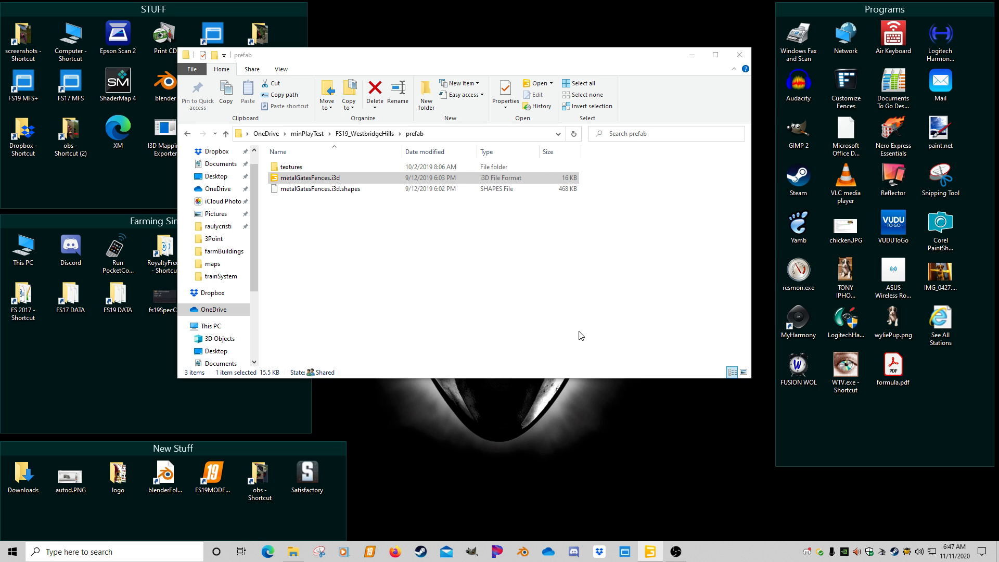
{"action": "left_click", "coordinate": [624, 551]}
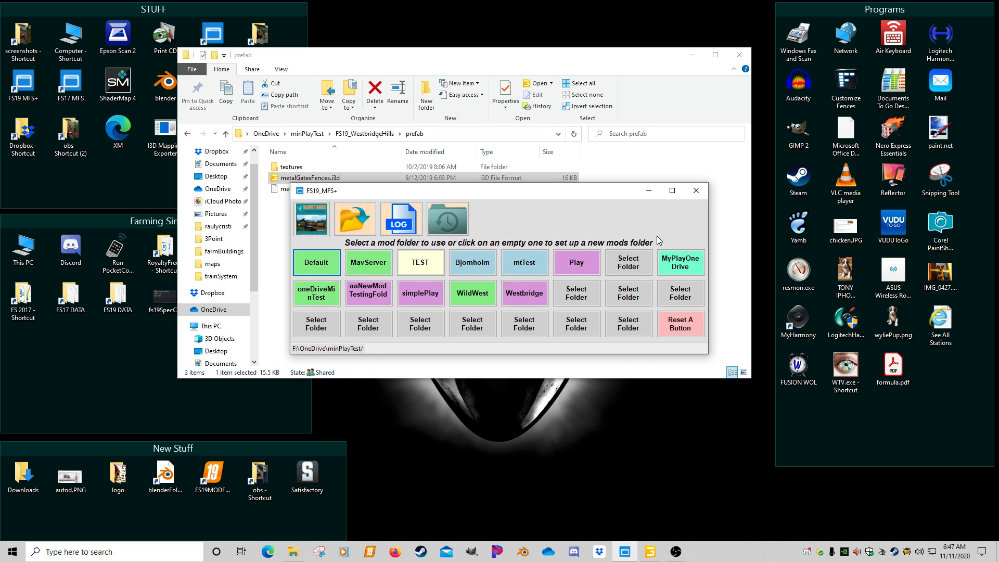
{"action": "left_click", "coordinate": [648, 191]}
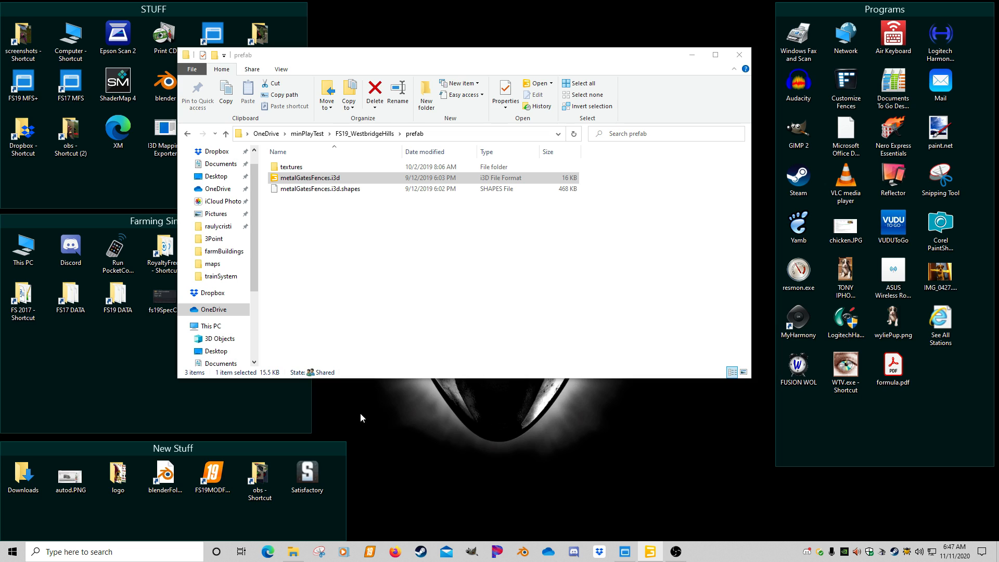
Launch Farming Simulator 19 and skip its intro to reach the main menu
{"action": "left_click", "coordinate": [367, 556]}
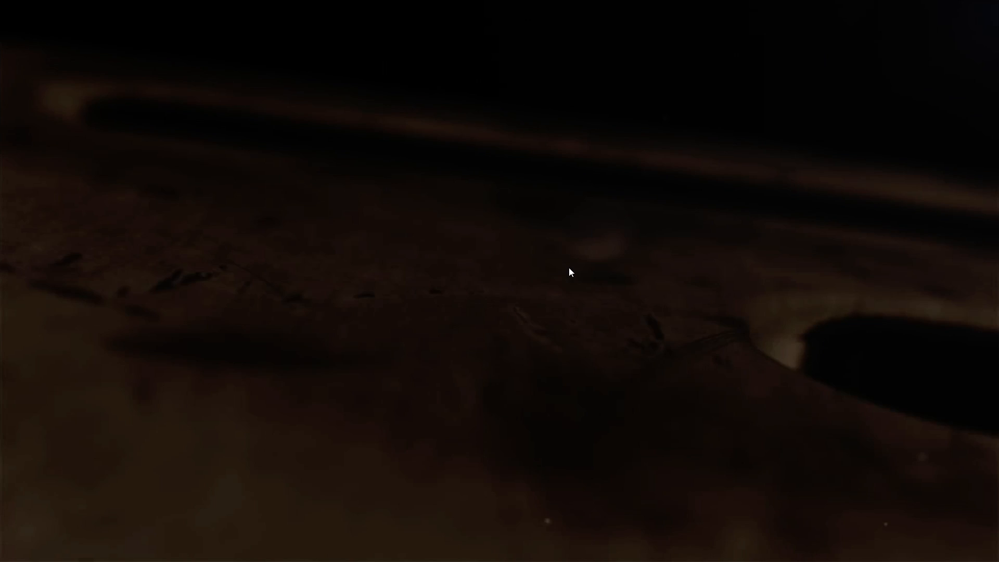
{"action": "left_click", "coordinate": [521, 279]}
{"action": "left_click", "coordinate": [526, 280]}
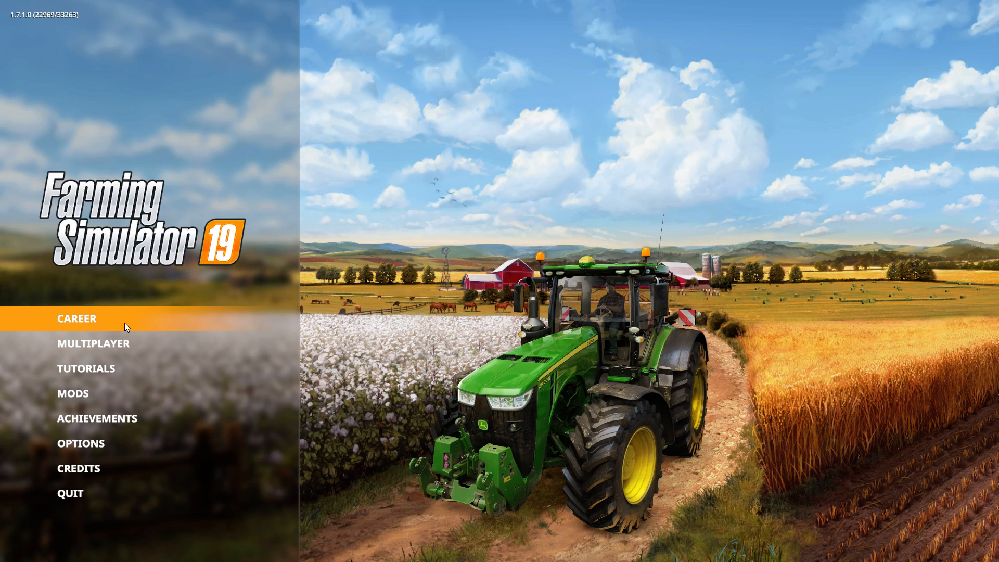
Begin a new career in the unused Savegame 5 slot using the Start from scratch mode
{"action": "left_click", "coordinate": [124, 322]}
{"action": "scroll", "coordinate": [486, 292], "scroll_direction": "down", "scroll_amount": 4}
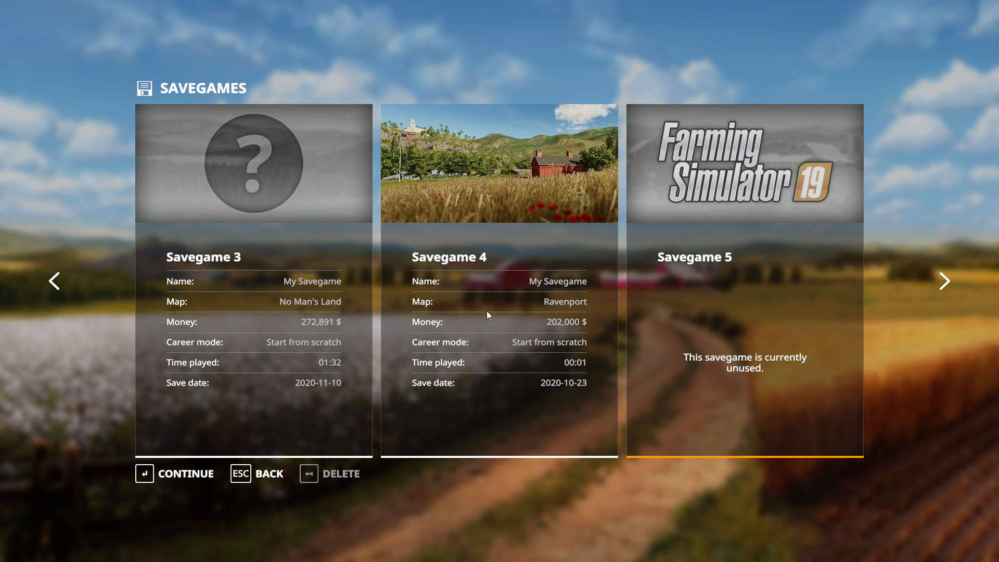
{"action": "left_click", "coordinate": [697, 280]}
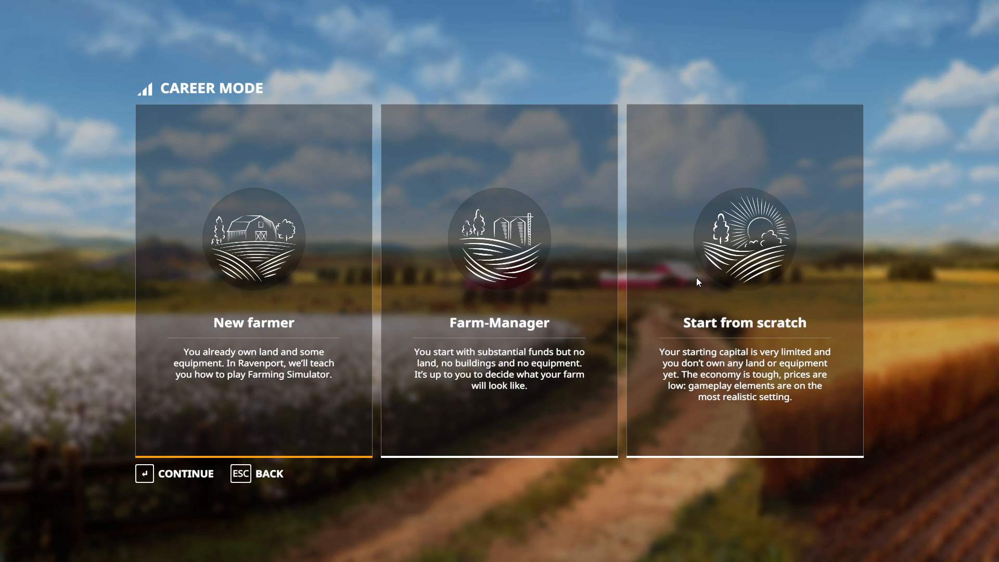
{"action": "left_click", "coordinate": [729, 280]}
Choose the Westbridge Hills map, keep all mods selected, and start the game
{"action": "left_click", "coordinate": [938, 286]}
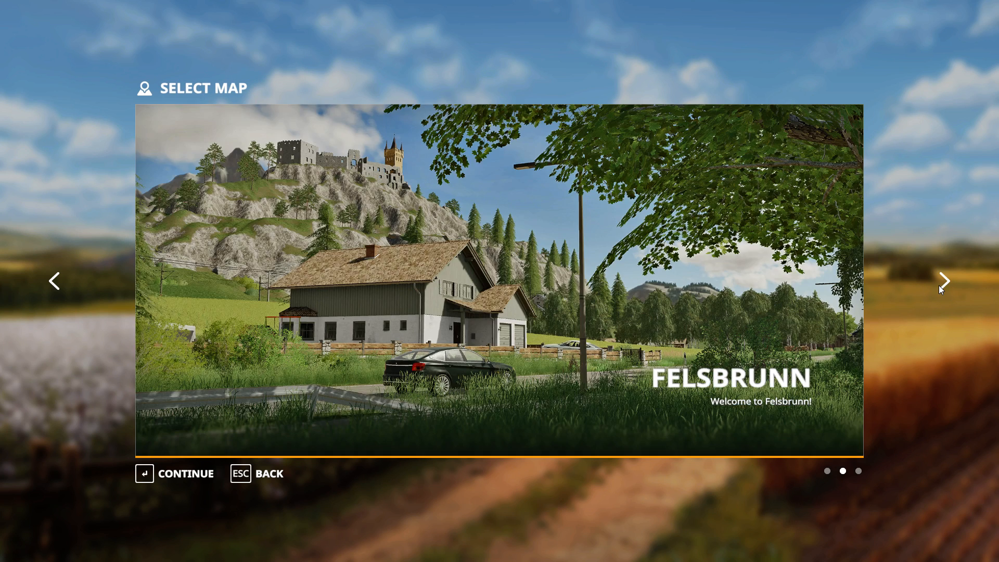
{"action": "left_click", "coordinate": [939, 286]}
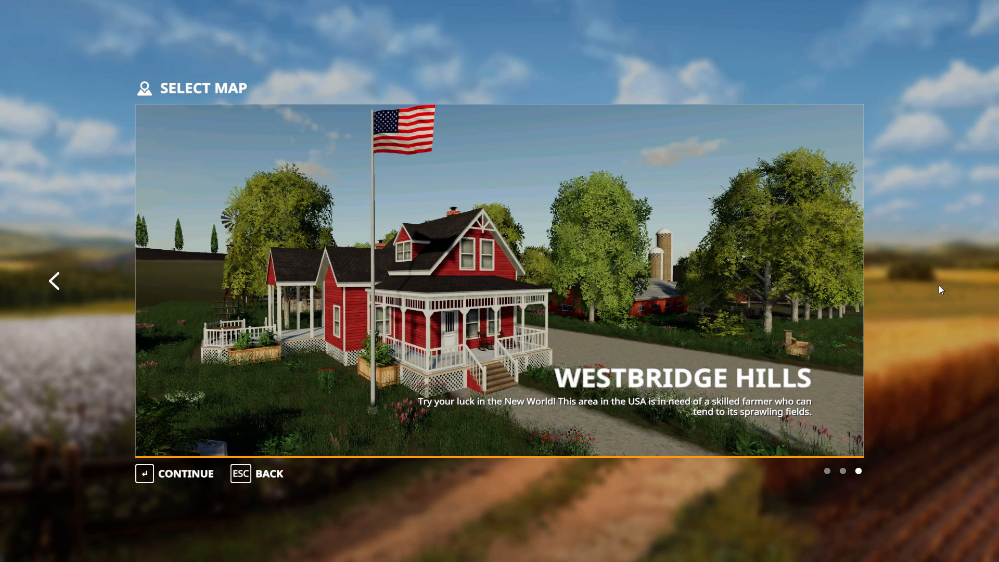
{"action": "left_click", "coordinate": [172, 473]}
{"action": "left_click", "coordinate": [169, 472]}
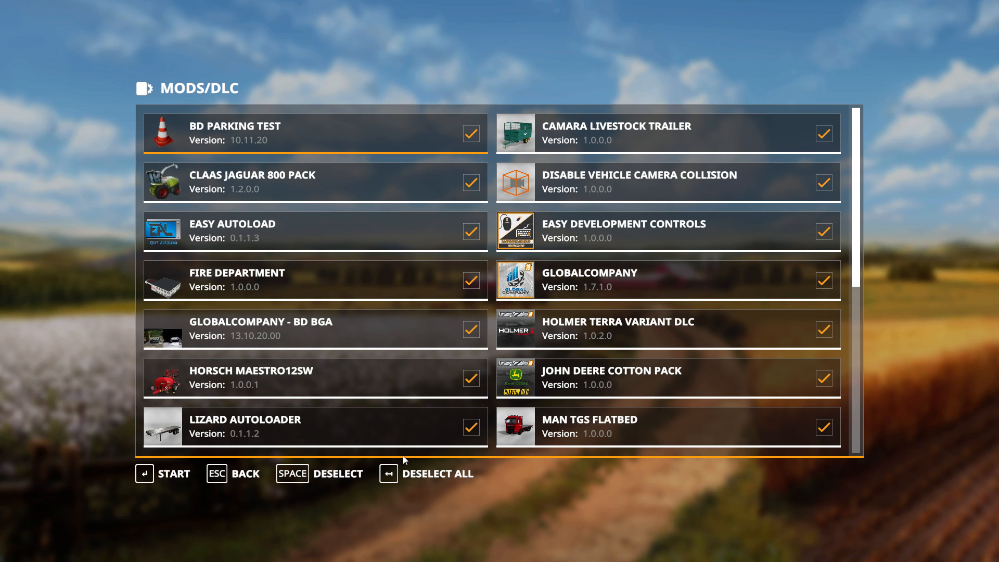
{"action": "left_click", "coordinate": [160, 482]}
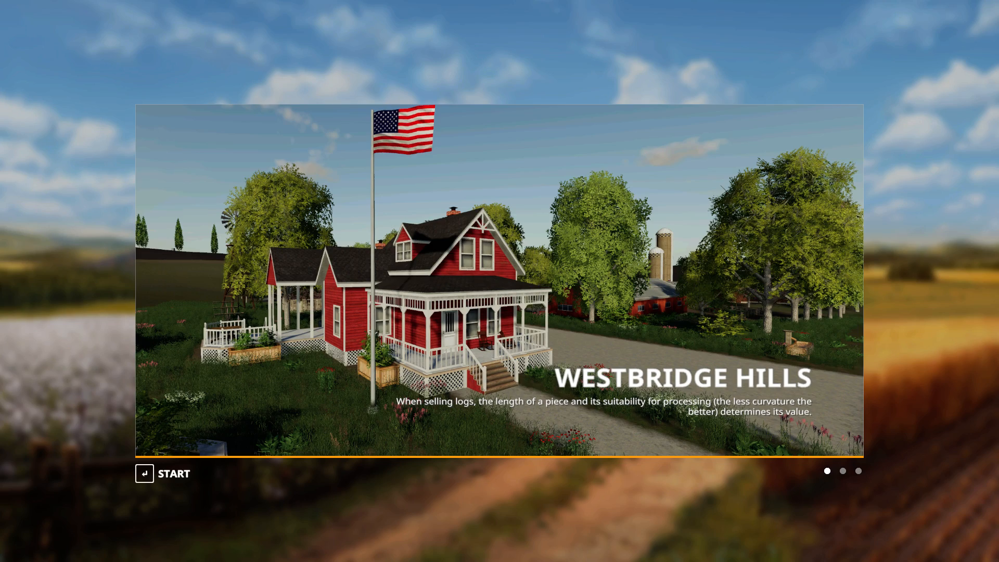
{"action": "key", "text": "Return"}
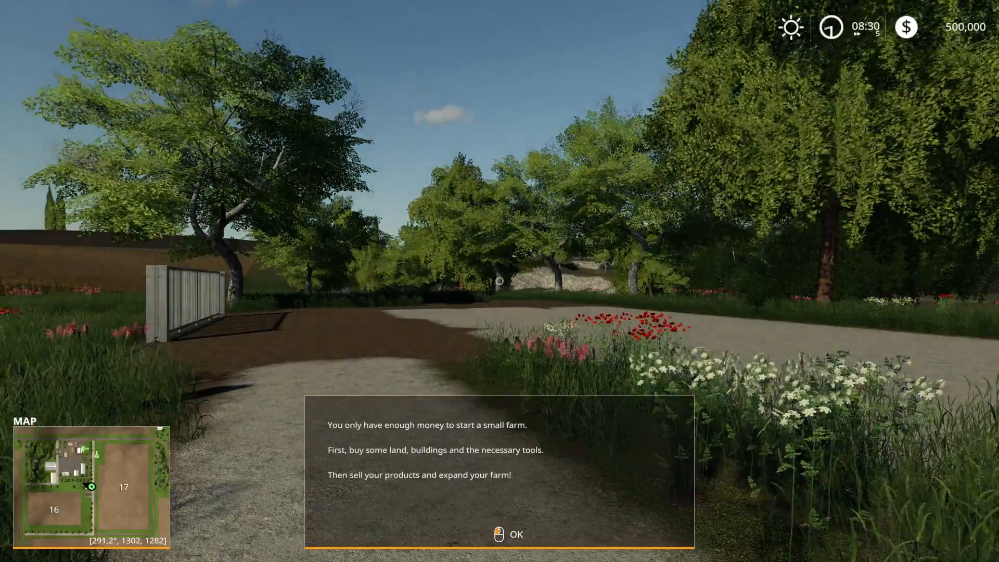
Dismiss the welcome message and walk up to the sliding gate to test the map's animated objects
{"action": "left_click", "coordinate": [499, 281]}
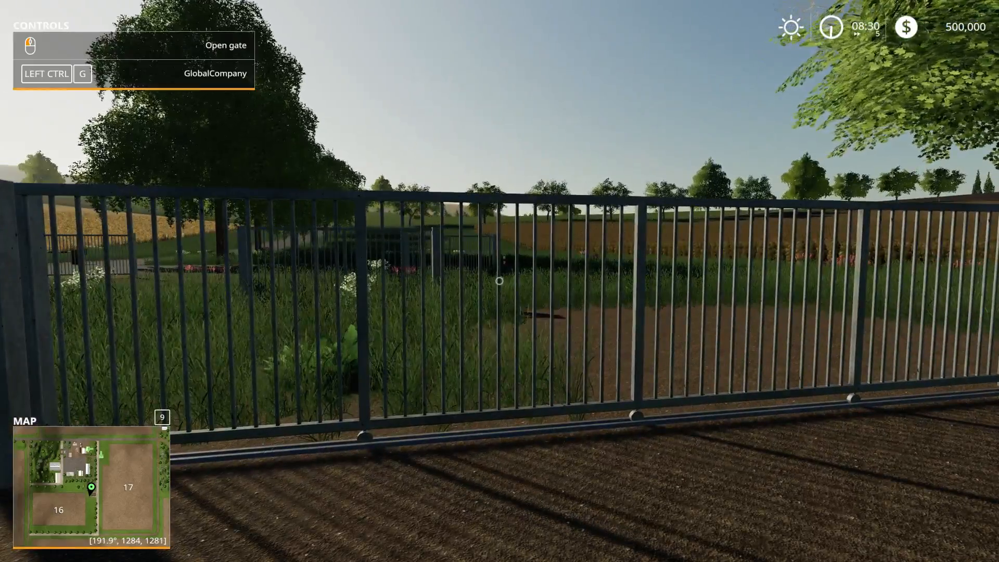
{"action": "key", "text": "s"}
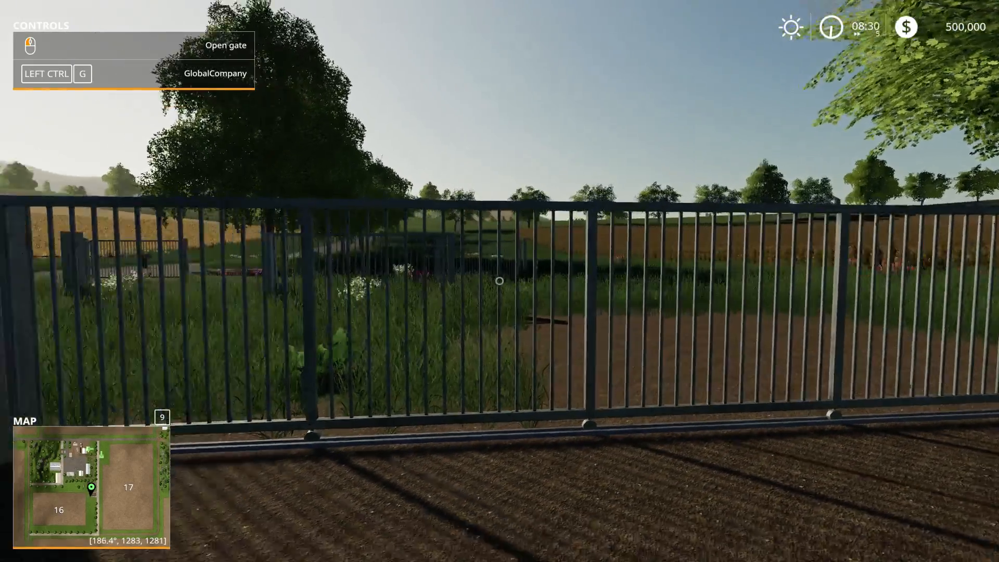
{"action": "key", "text": "w"}
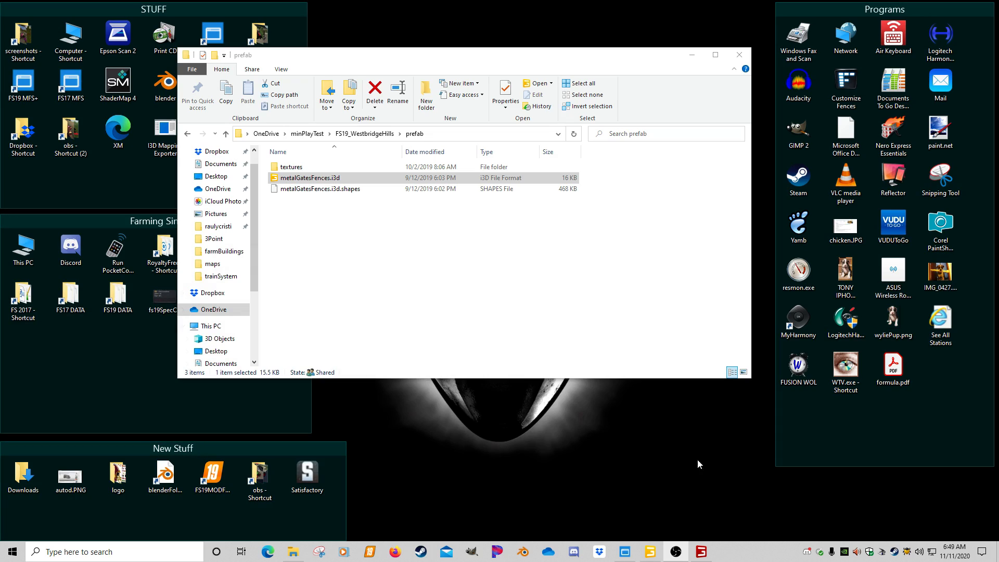
Go up to the FS19_WestbridgeHills folder and open the game log from FS19_MFS+
{"action": "mouse_move", "coordinate": [702, 550]}
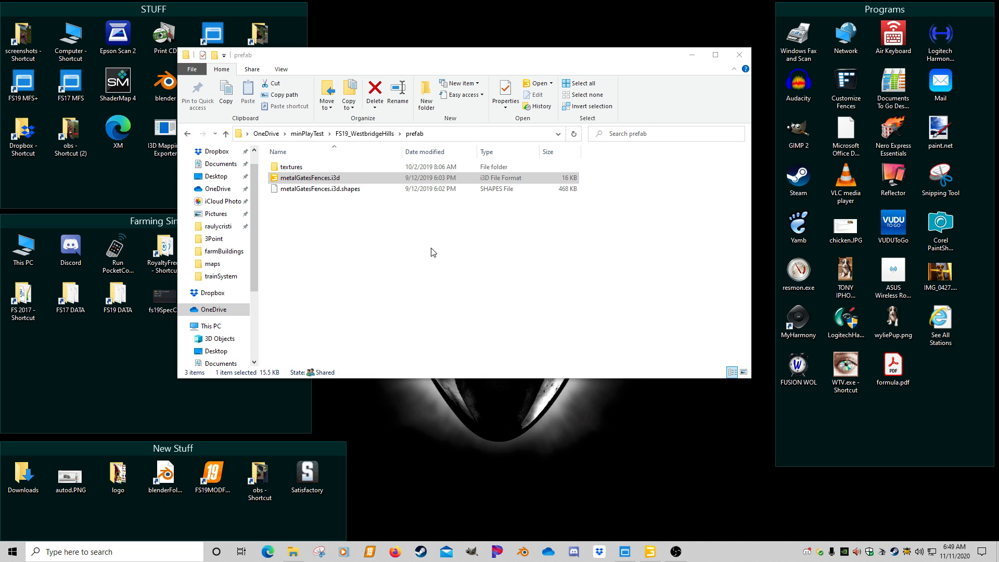
{"action": "left_click", "coordinate": [364, 134]}
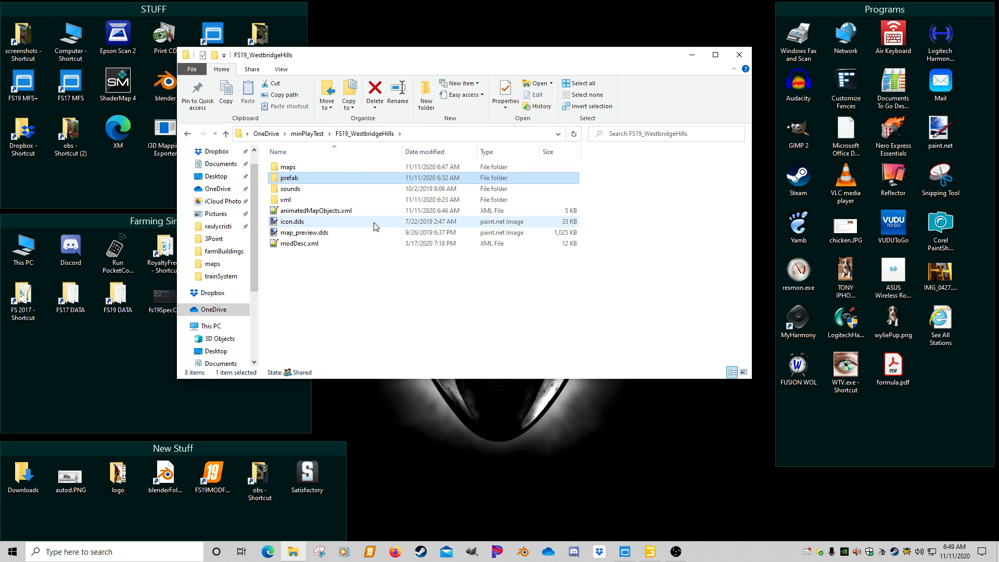
{"action": "left_click", "coordinate": [624, 550]}
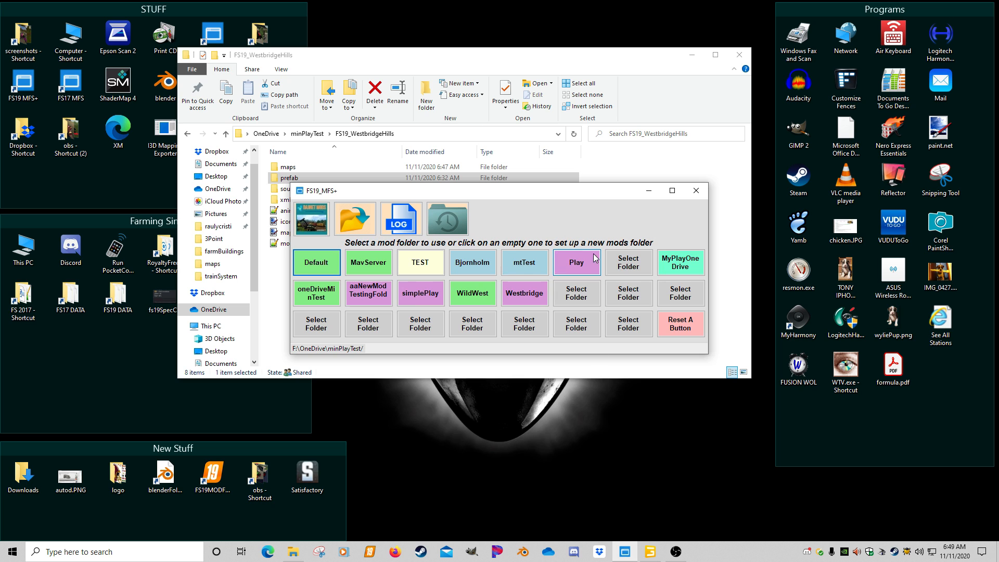
{"action": "left_click", "coordinate": [415, 223]}
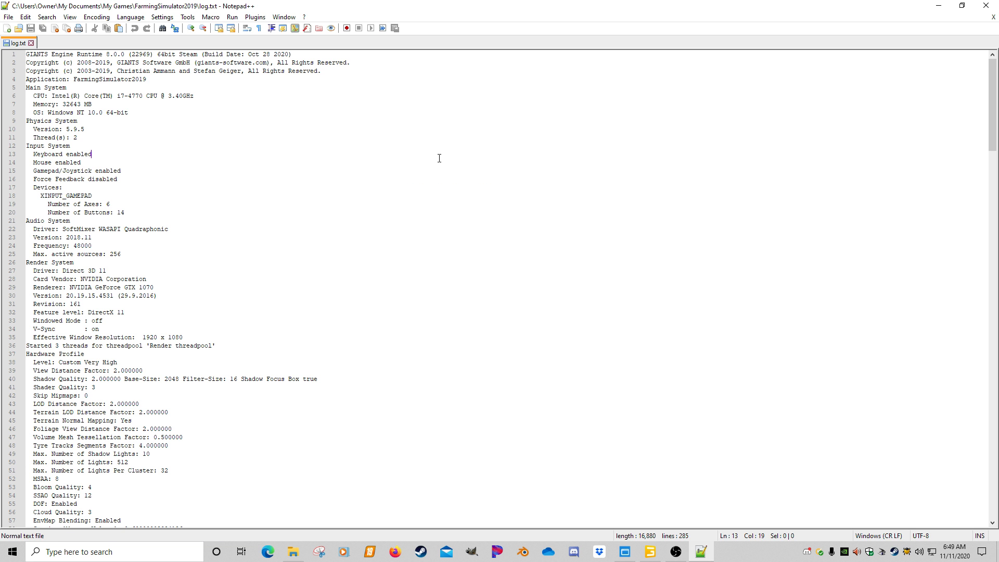
Search log.txt for "error", examine the matching lines, and close the search dialog
{"action": "key", "text": "ctrl+f"}
{"action": "type", "text": "error"}
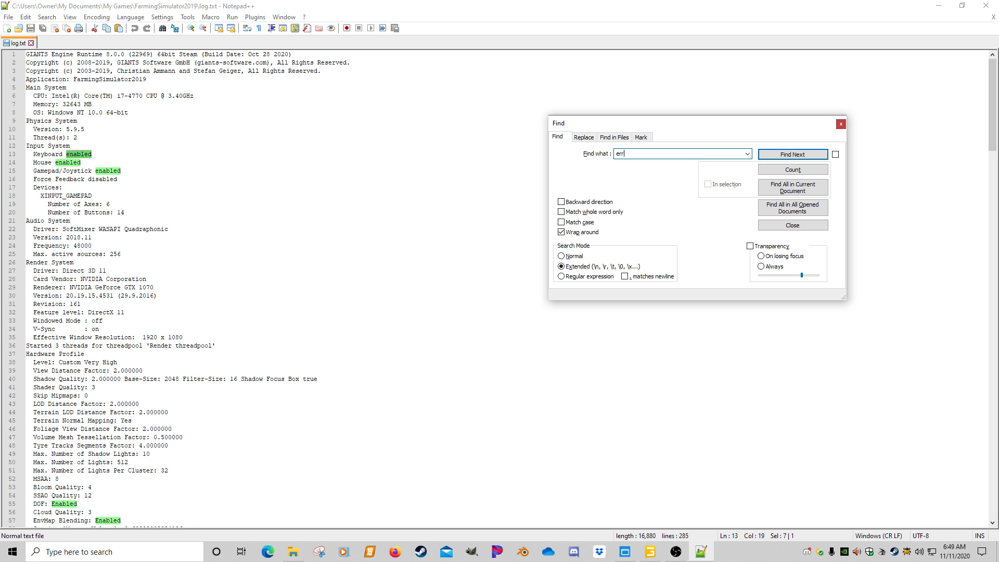
{"action": "key", "text": "Return"}
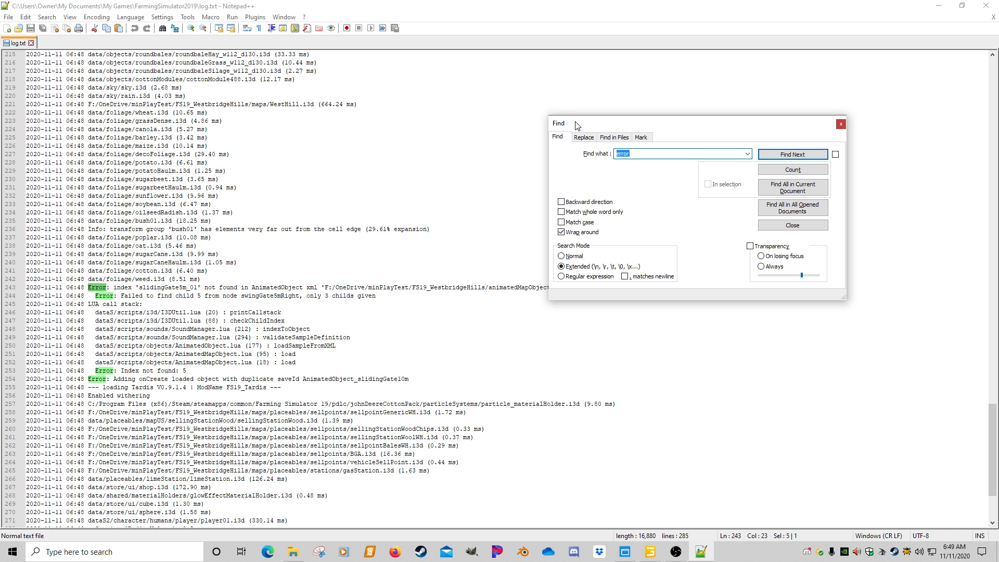
{"action": "left_click_drag", "start_coordinate": [577, 125], "coordinate": [214, 274]}
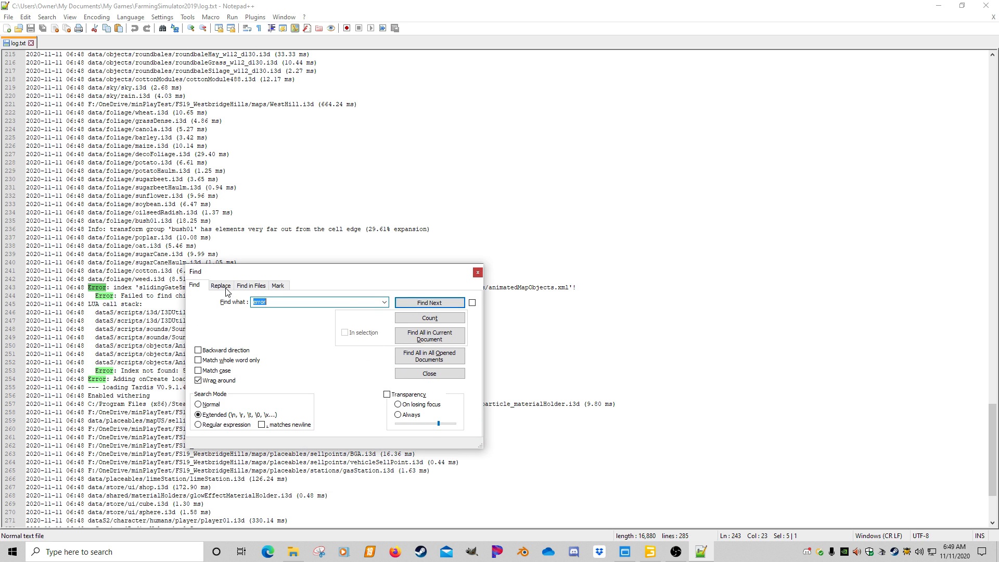
{"action": "left_click", "coordinate": [477, 272]}
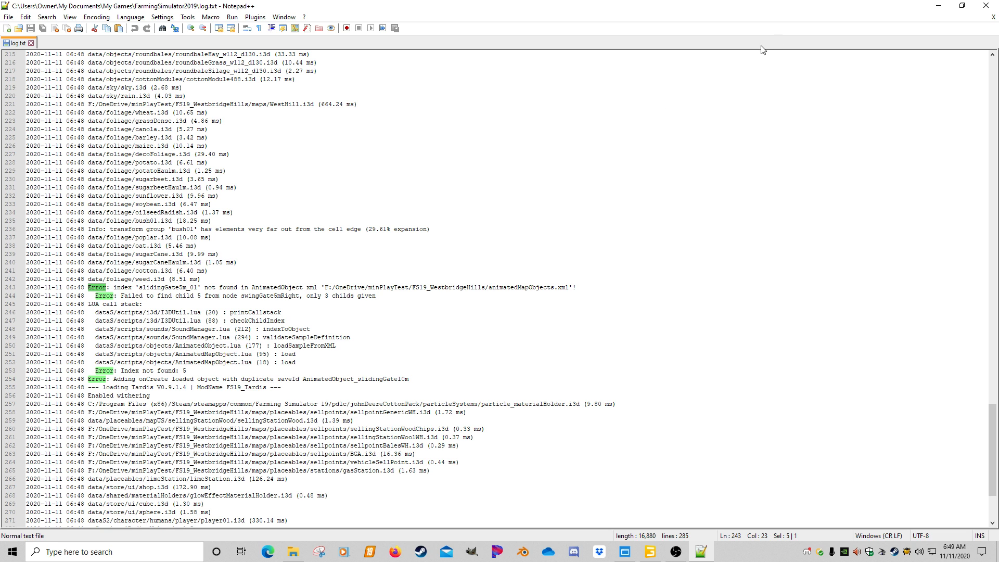
Open animatedMapObjects.xml from the FS19_WestbridgeHills folder and maximize the Notepad++ window
{"action": "left_click_drag", "start_coordinate": [801, 12], "coordinate": [996, 88]}
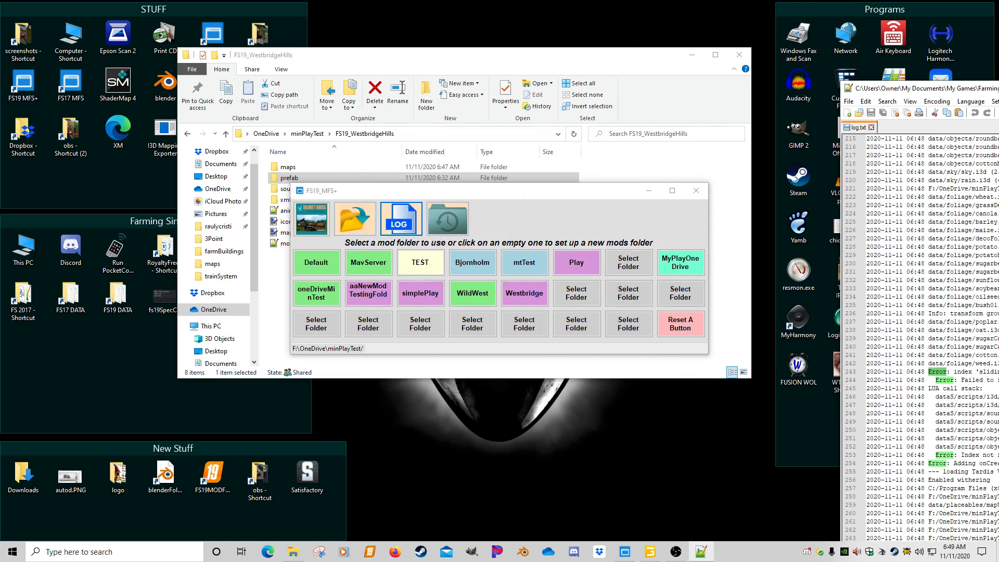
{"action": "left_click", "coordinate": [585, 63]}
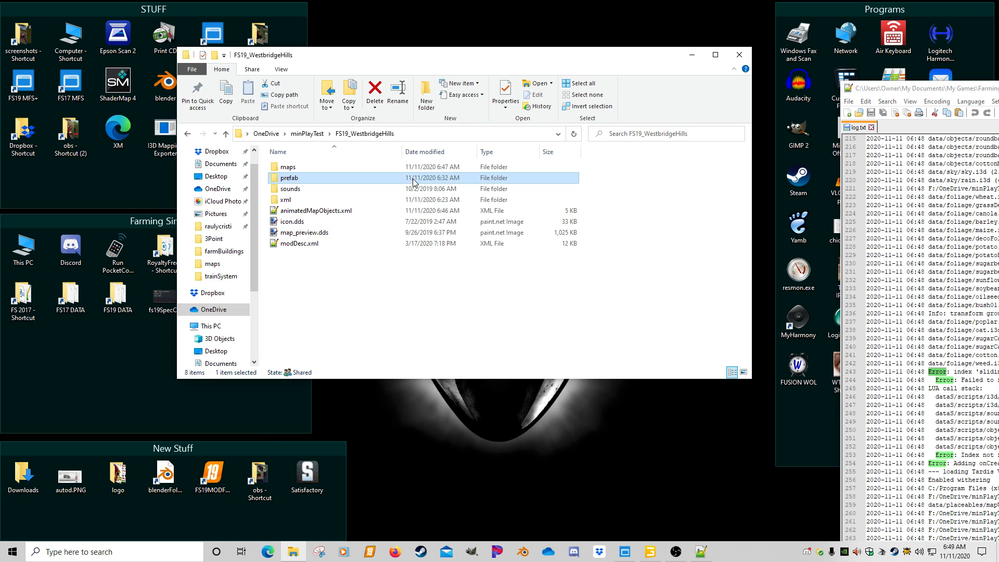
{"action": "double_click", "coordinate": [317, 211]}
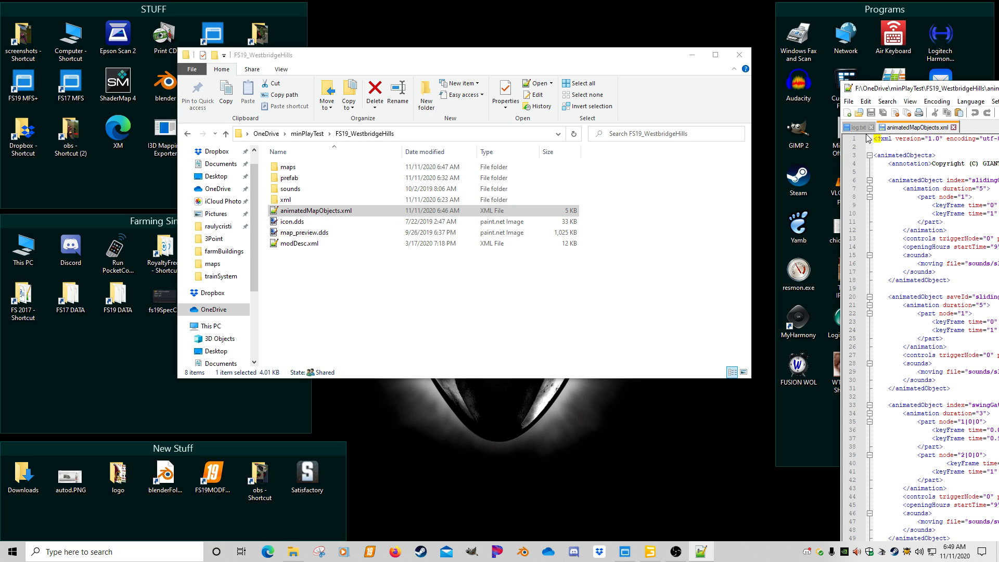
{"action": "left_click_drag", "start_coordinate": [954, 94], "coordinate": [321, 98]}
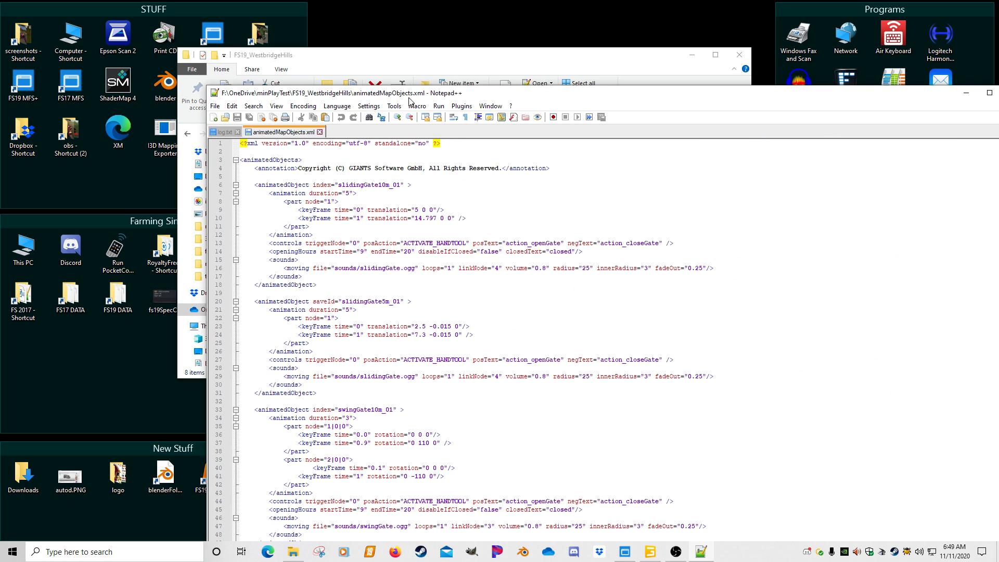
{"action": "double_click", "coordinate": [427, 95]}
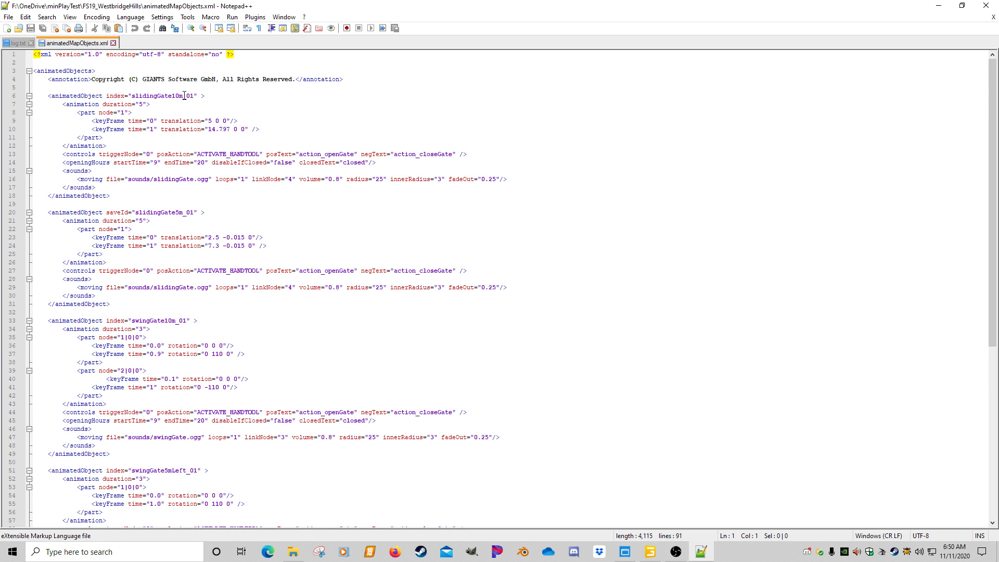
Compare the animatedObject entries' attributes and replace saveId with index on the slidingGate5m_01 entry
{"action": "left_click", "coordinate": [115, 97]}
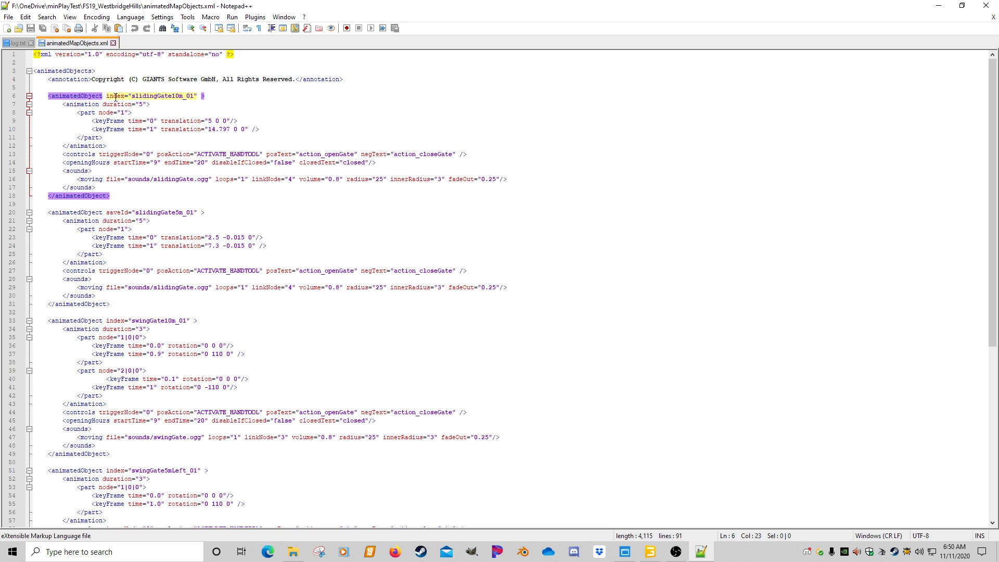
{"action": "left_click", "coordinate": [120, 212]}
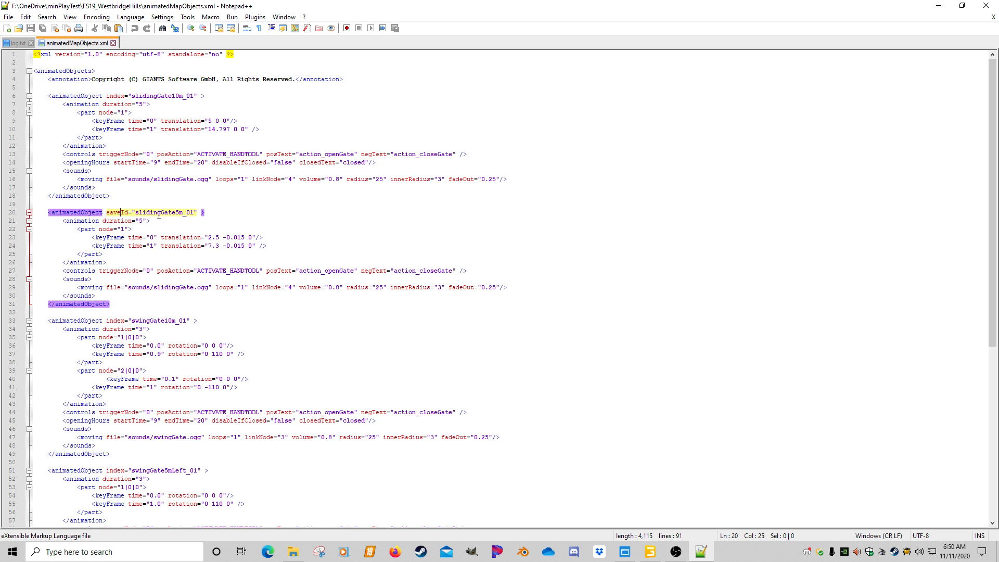
{"action": "left_click", "coordinate": [111, 322]}
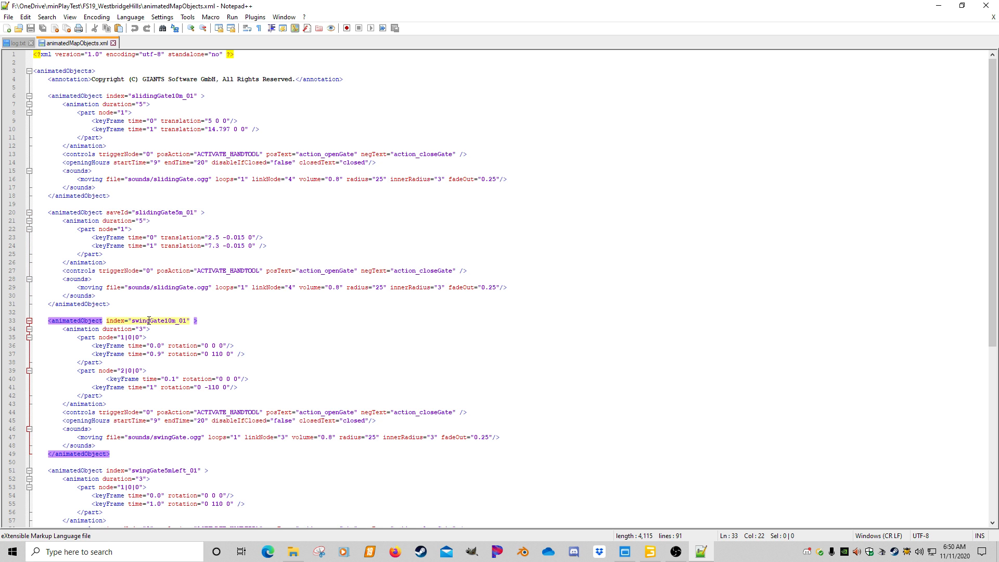
{"action": "left_click", "coordinate": [118, 470]}
{"action": "scroll", "coordinate": [125, 458], "scroll_direction": "down", "scroll_amount": 1}
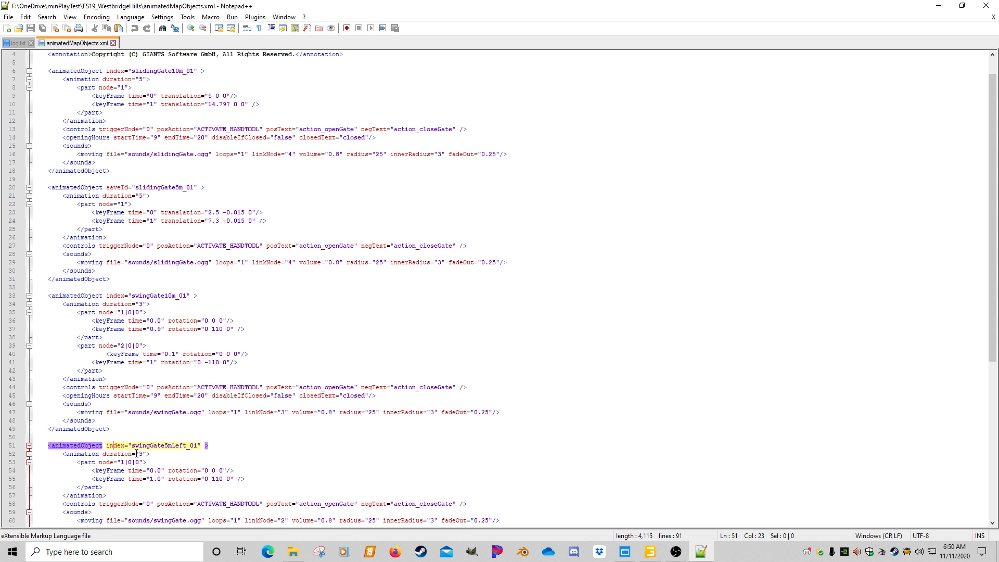
{"action": "scroll", "coordinate": [133, 442], "scroll_direction": "up", "scroll_amount": 1}
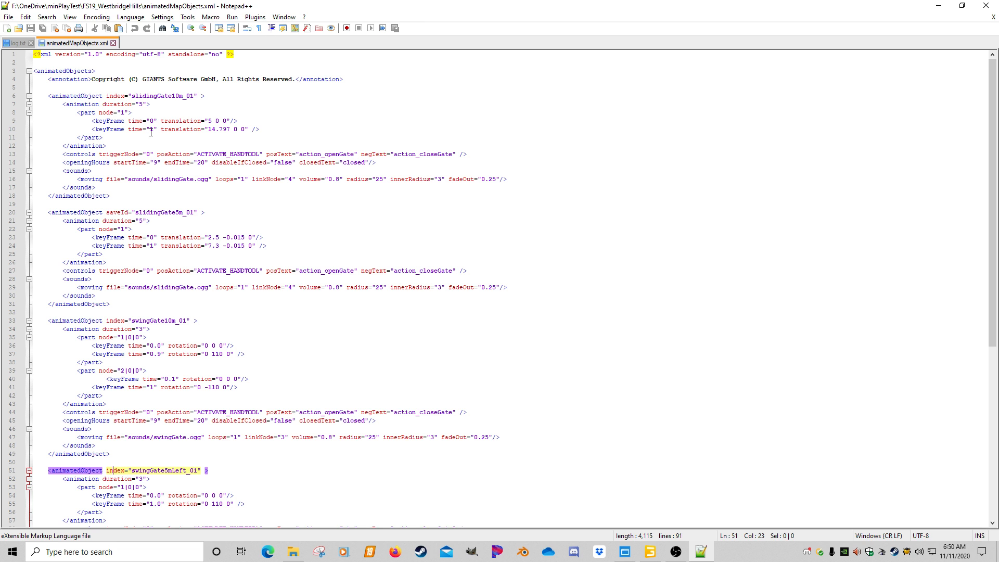
{"action": "double_click", "coordinate": [117, 96]}
{"action": "key", "text": "ctrl+c"}
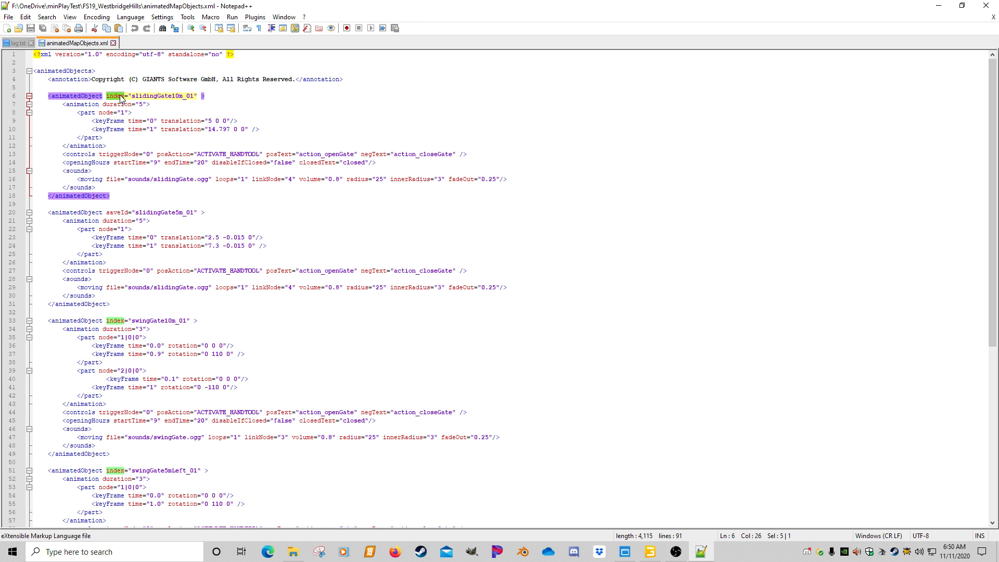
{"action": "double_click", "coordinate": [115, 213]}
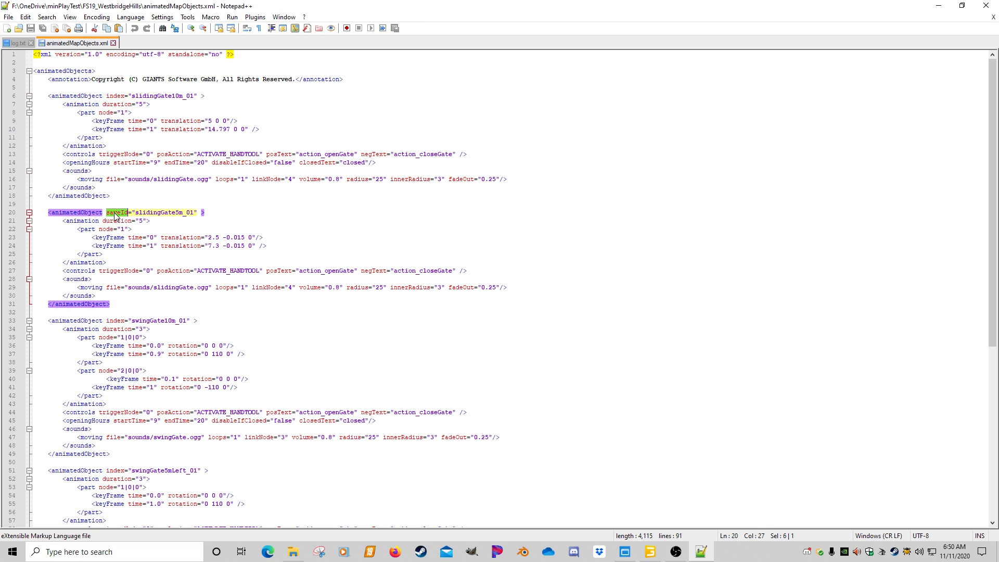
{"action": "key", "text": "ctrl+v"}
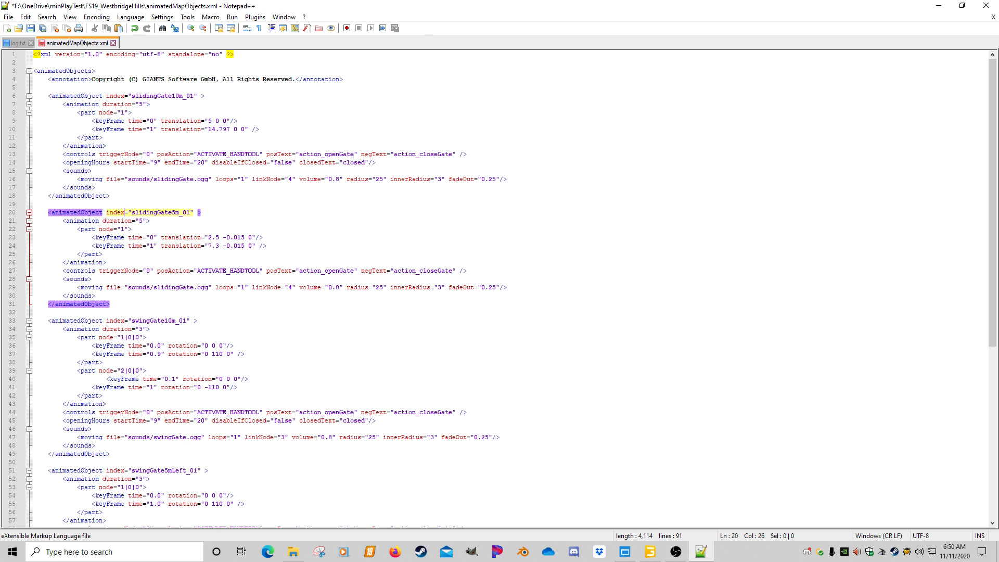
Review the swingGate5mRight child-node error in log.txt and examine the swingGate5mRight_01 entry in animatedMapObjects.xml
{"action": "left_click", "coordinate": [21, 43]}
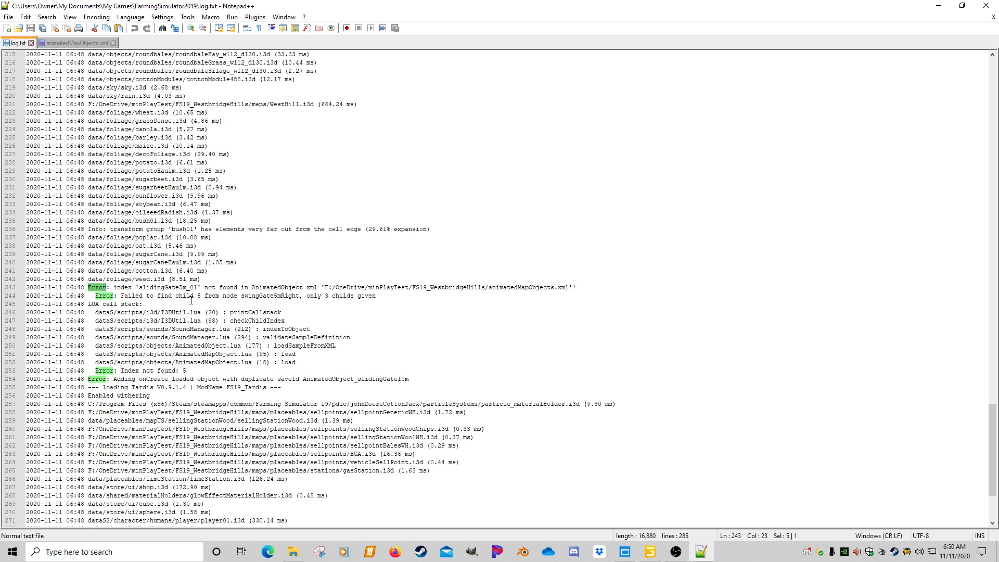
{"action": "left_click", "coordinate": [266, 297]}
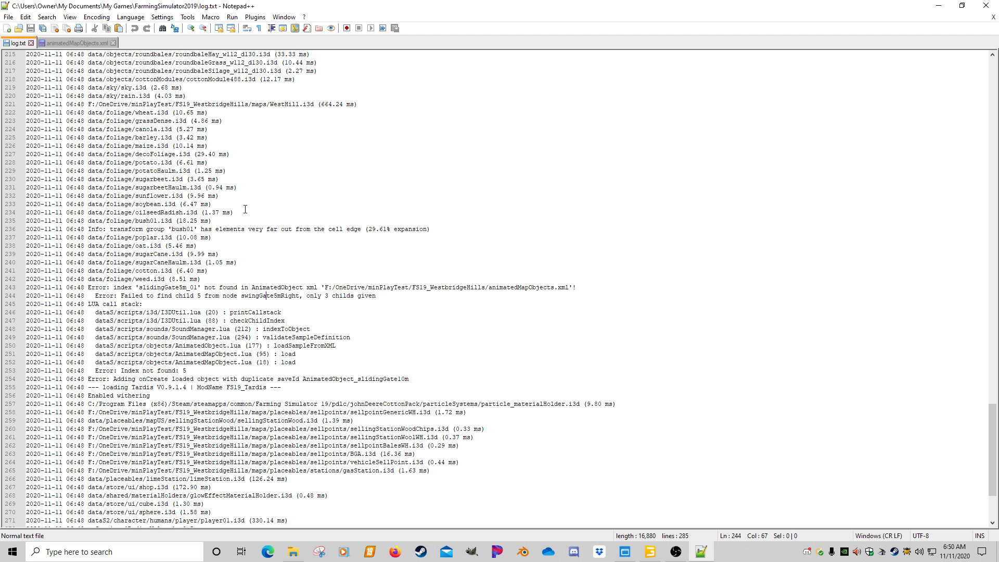
{"action": "left_click", "coordinate": [75, 43]}
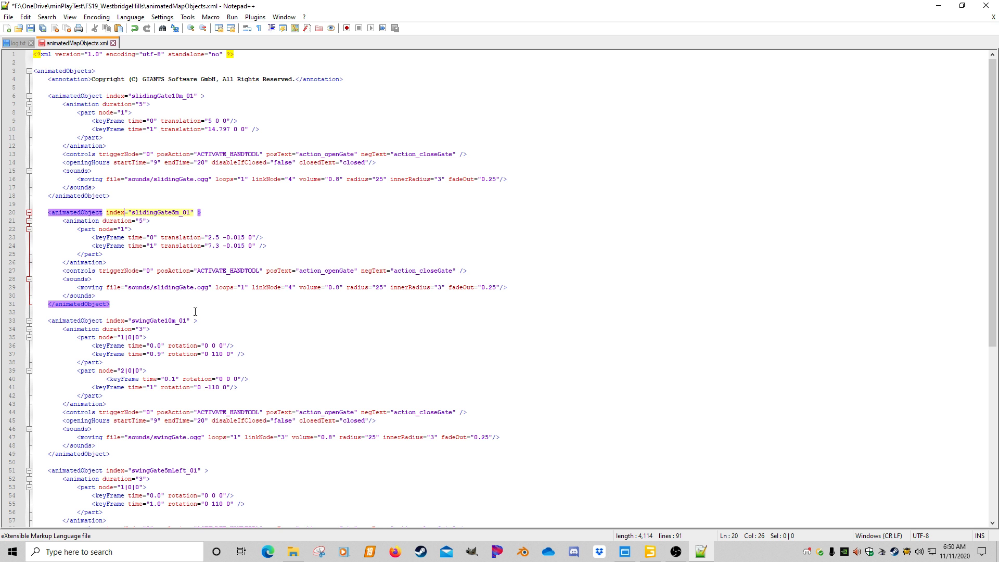
{"action": "scroll", "coordinate": [195, 311], "scroll_direction": "down", "scroll_amount": 6}
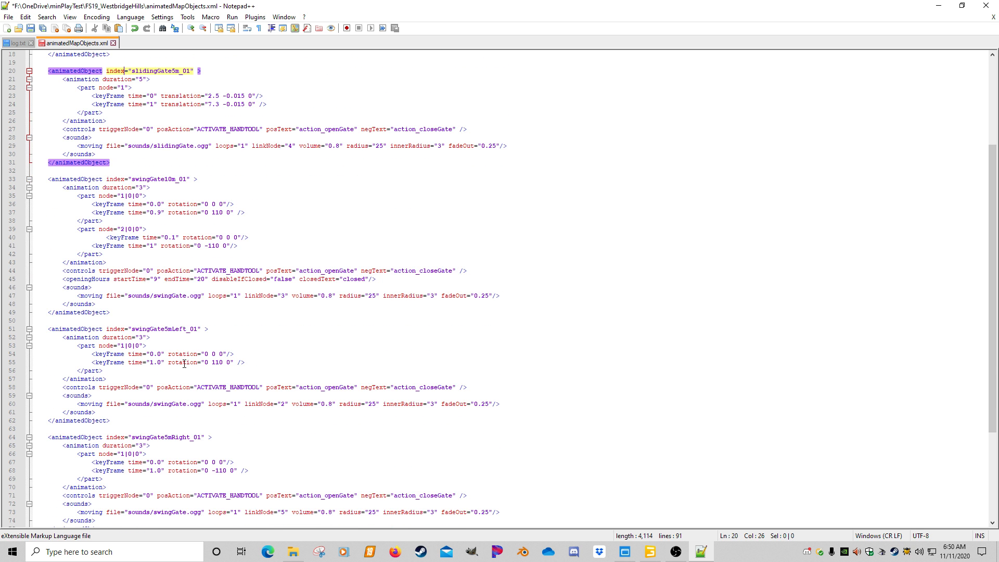
{"action": "scroll", "coordinate": [208, 421], "scroll_direction": "down", "scroll_amount": 3}
{"action": "left_click", "coordinate": [163, 370]}
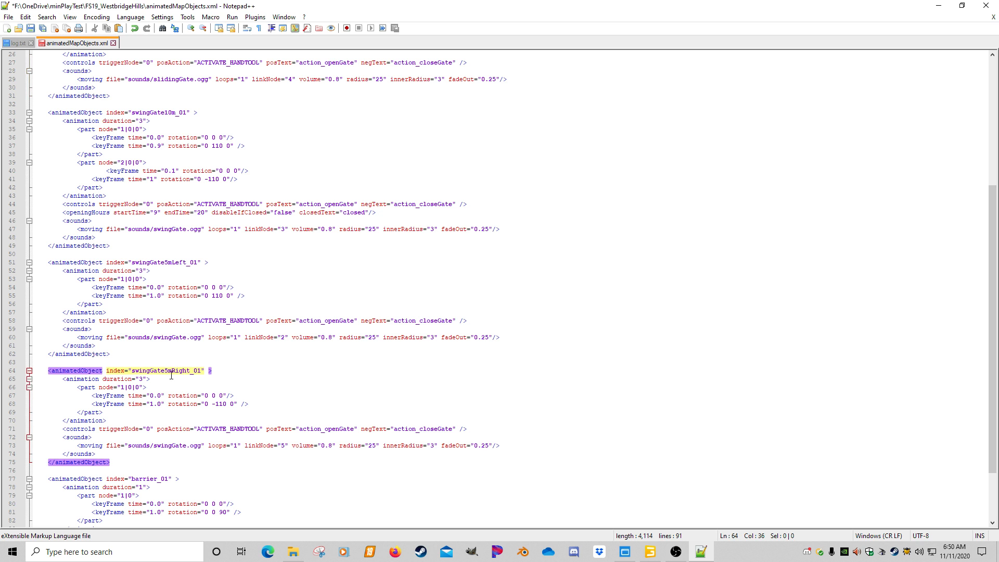
{"action": "scroll", "coordinate": [194, 390], "scroll_direction": "down", "scroll_amount": 3}
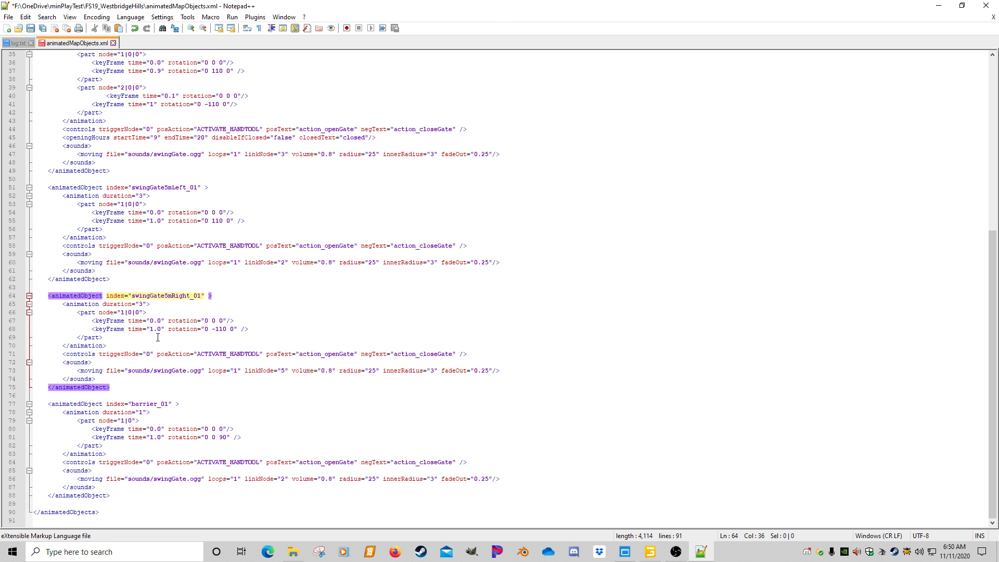
{"action": "left_click", "coordinate": [175, 303]}
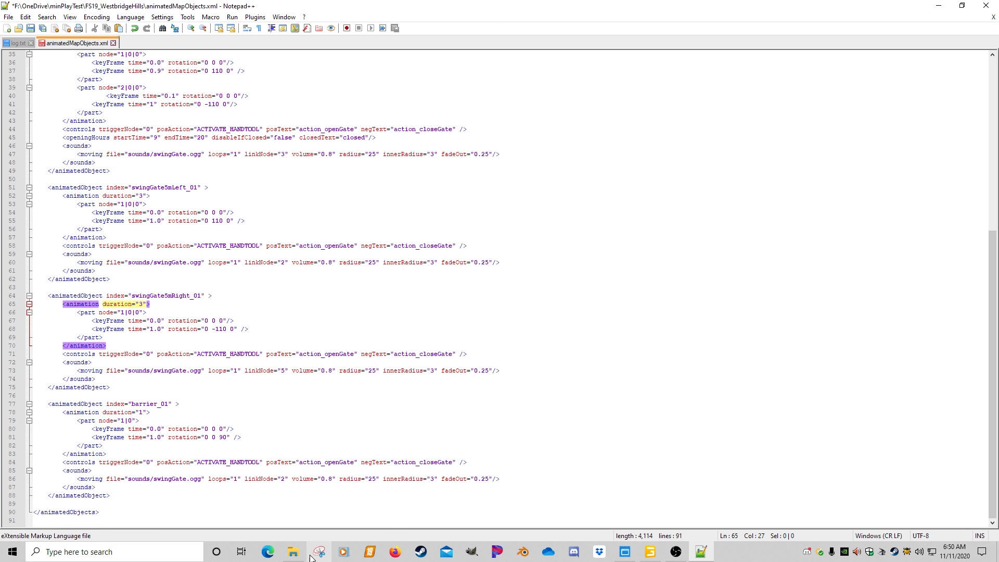
Open metalGatesFences.i3d from the FS19_WestbridgeHills prefab folder in GIANTS Editor 8.2.0 and close the folder window
{"action": "left_click", "coordinate": [293, 551]}
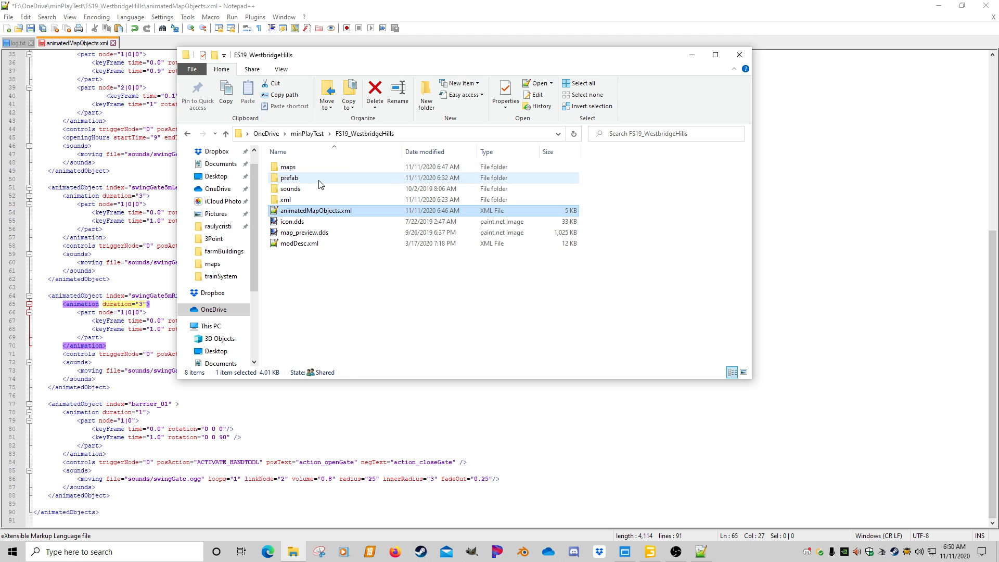
{"action": "double_click", "coordinate": [290, 178]}
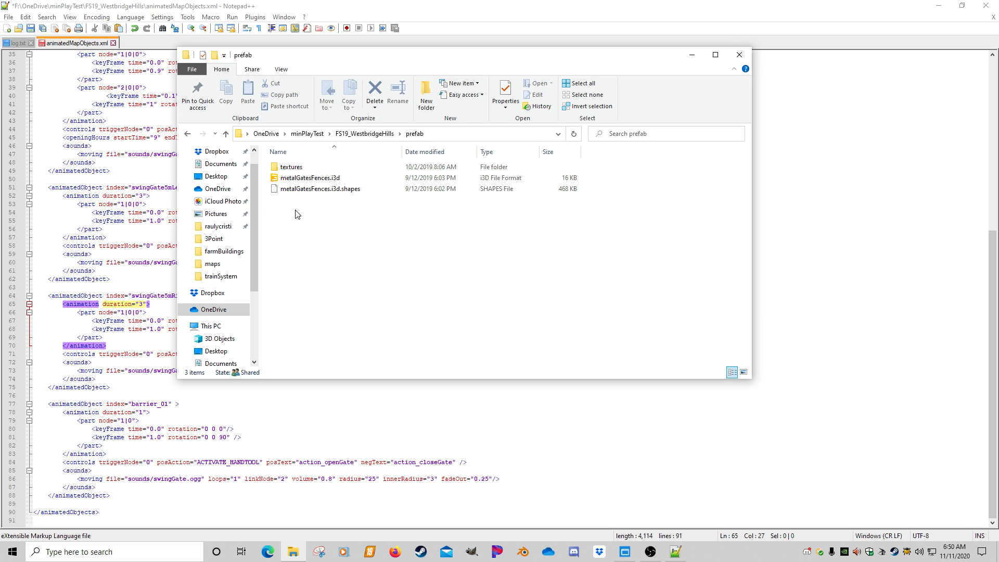
{"action": "double_click", "coordinate": [294, 181]}
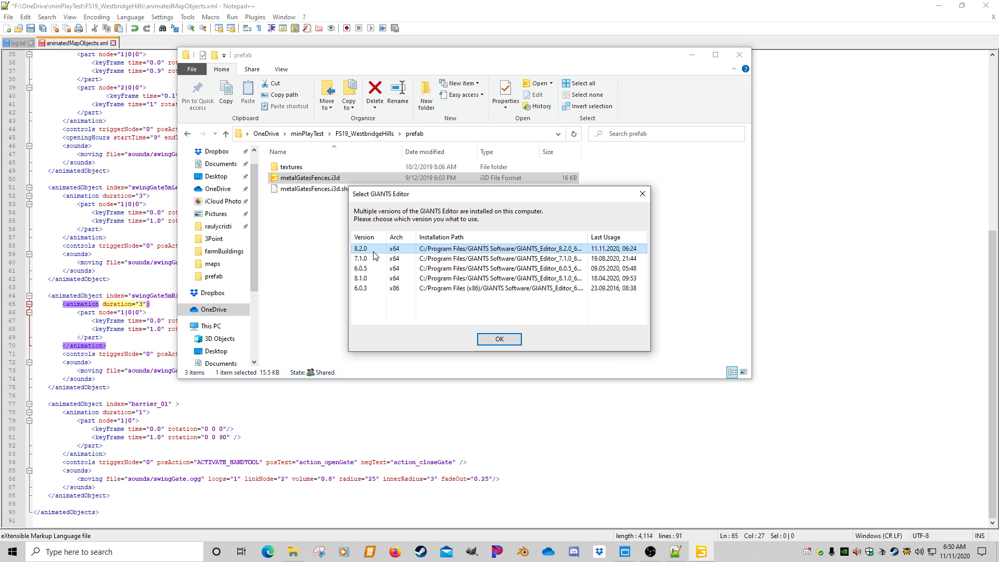
{"action": "double_click", "coordinate": [372, 251]}
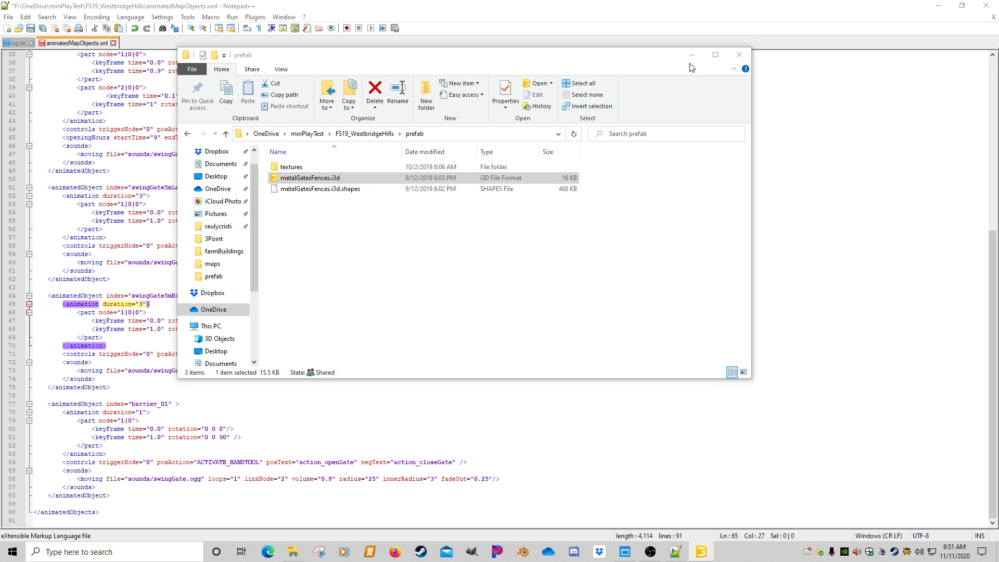
{"action": "left_click", "coordinate": [739, 55]}
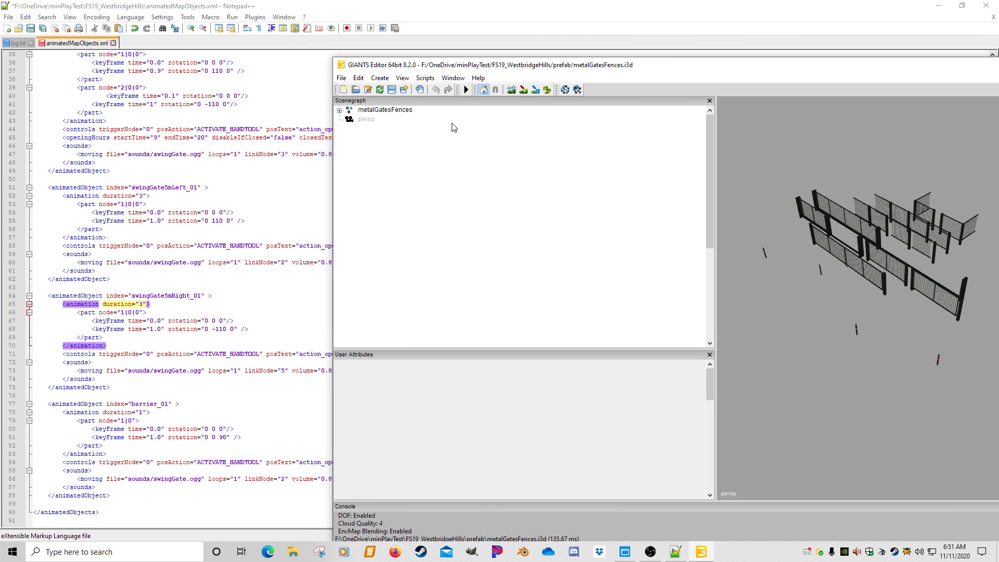
Expand metalGates and swingGate5mRight in the scenegraph to examine the gate's child nodes beside the XML
{"action": "left_click", "coordinate": [339, 111]}
{"action": "left_click", "coordinate": [350, 120]}
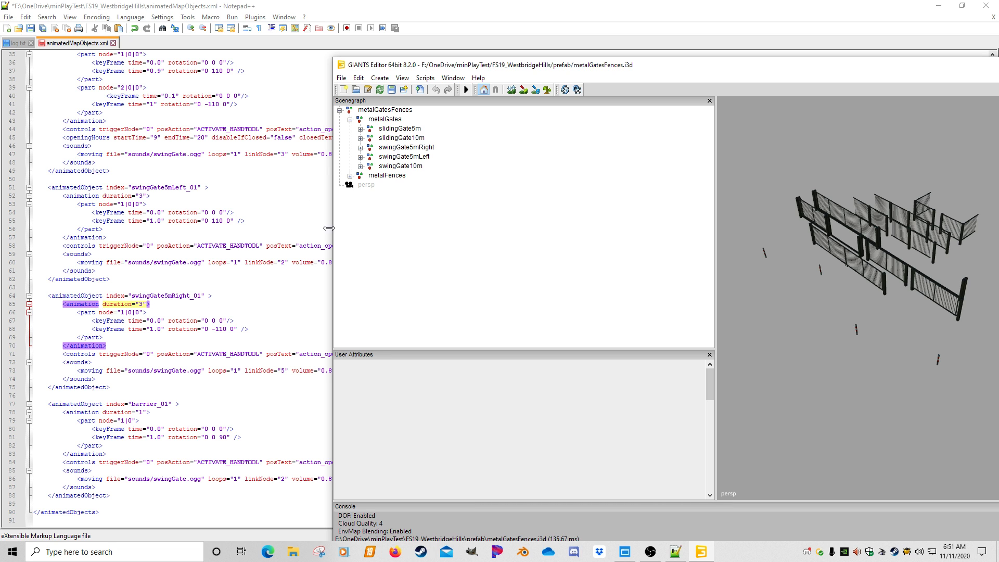
{"action": "left_click", "coordinate": [402, 148]}
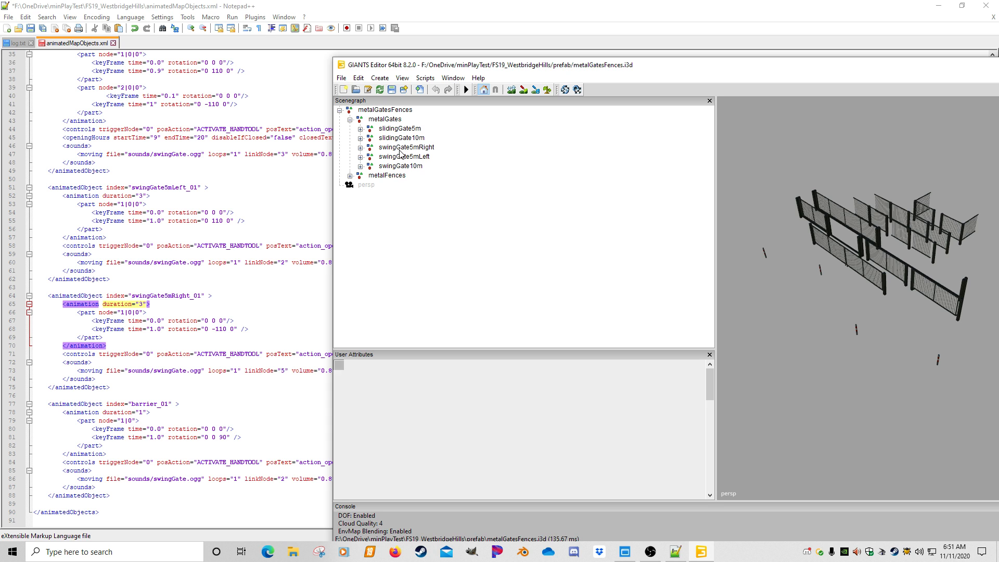
{"action": "left_click", "coordinate": [360, 148]}
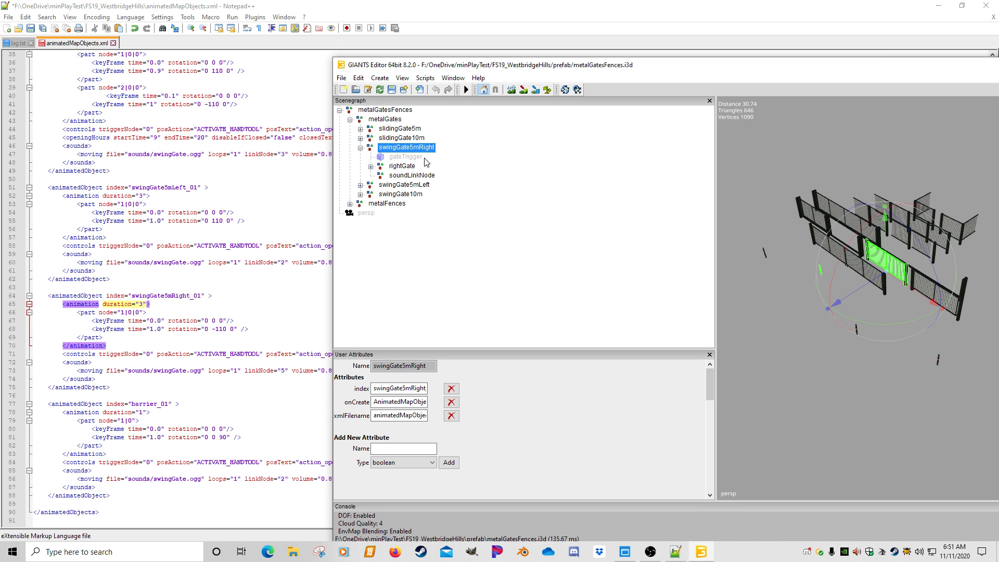
{"action": "left_click_drag", "start_coordinate": [556, 69], "coordinate": [429, 180]}
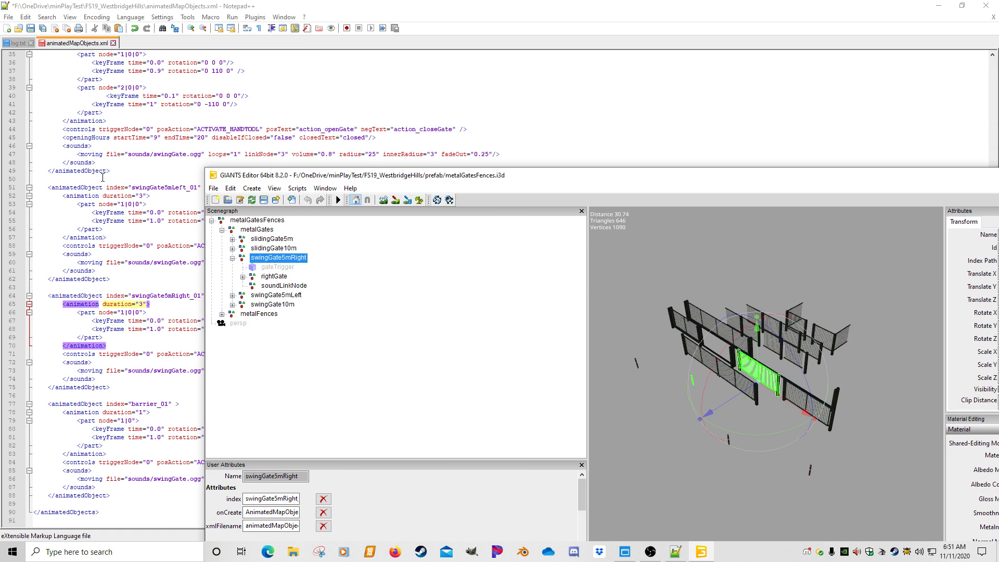
Arrange the GIANTS Editor window beside the XML text so the scenegraph and the gate's transform attributes are both in view
{"action": "left_click", "coordinate": [102, 177]}
{"action": "left_click", "coordinate": [198, 223]}
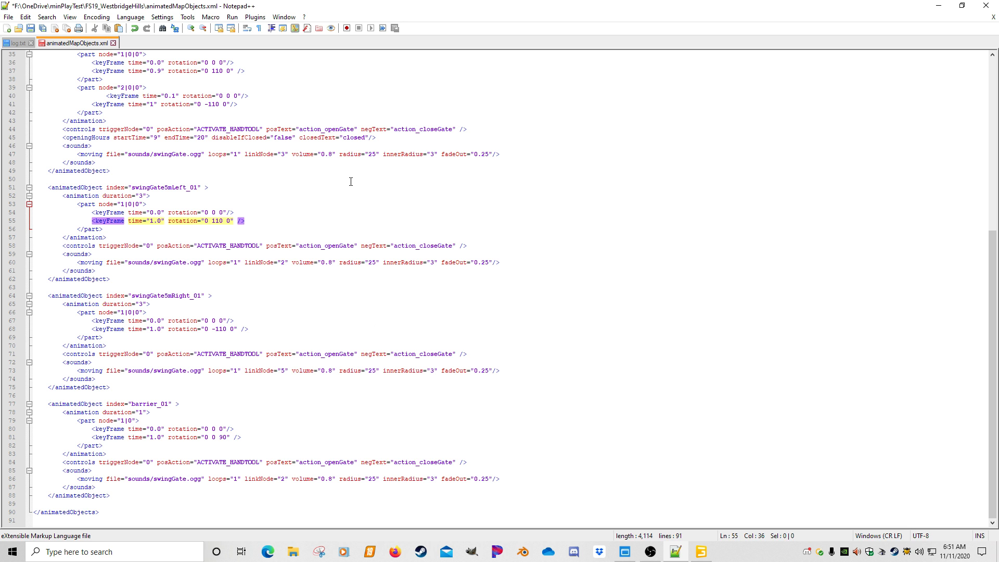
{"action": "left_click", "coordinate": [701, 552]}
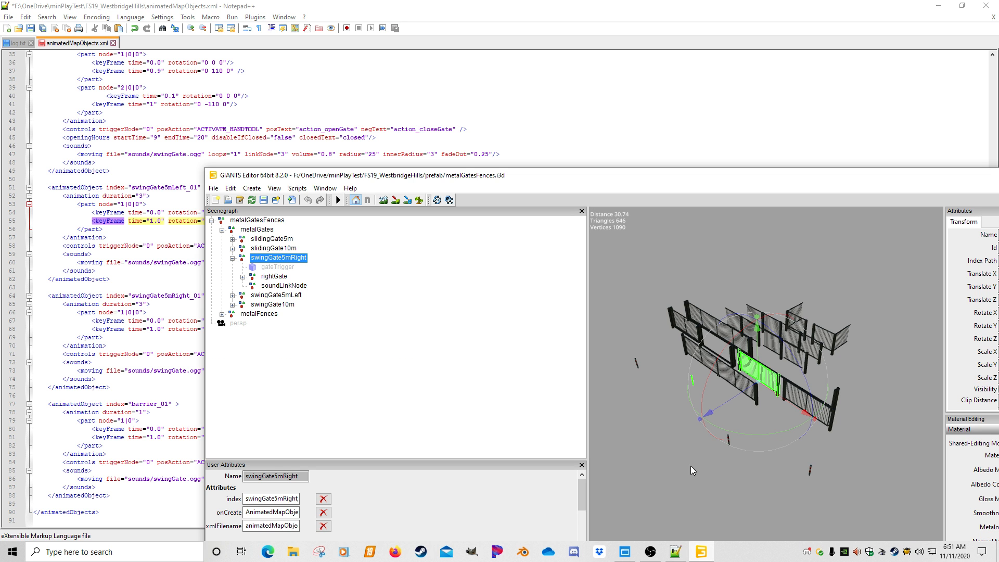
{"action": "left_click_drag", "start_coordinate": [587, 177], "coordinate": [770, 130]}
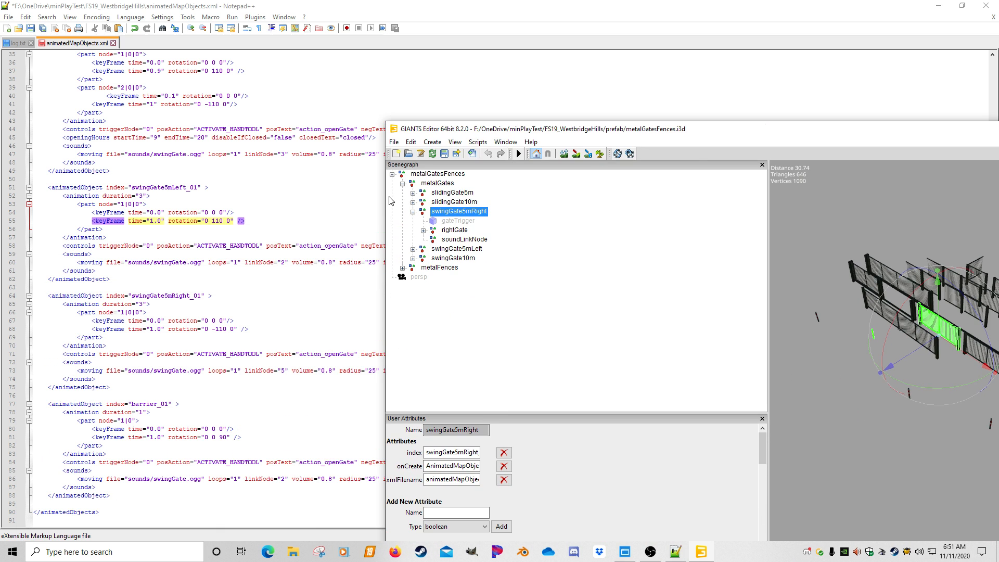
{"action": "left_click_drag", "start_coordinate": [382, 190], "coordinate": [730, 195]}
{"action": "left_click_drag", "start_coordinate": [862, 131], "coordinate": [503, 63]}
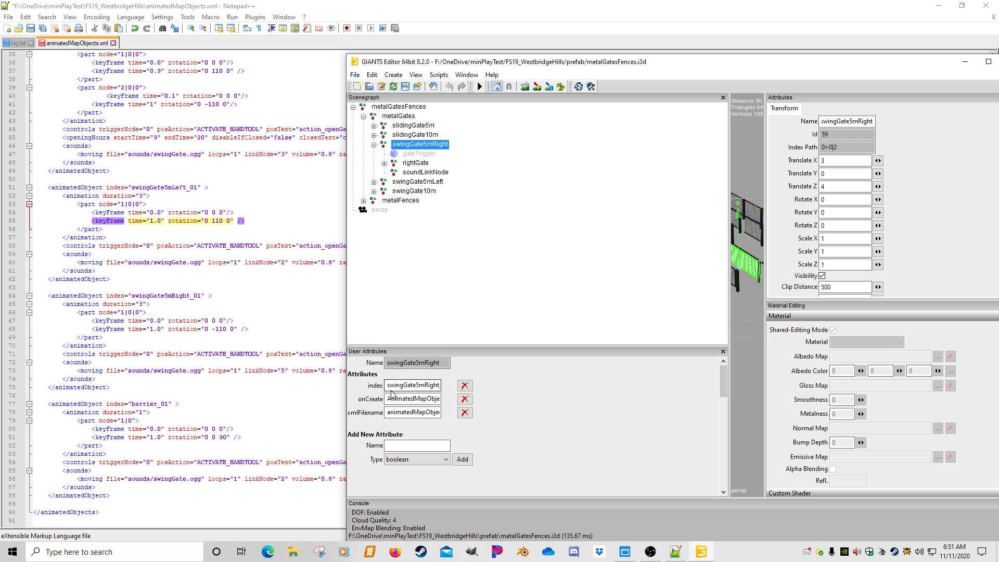
Expand rightGate and poleA under swingGate5mRight, select metalTypeAGate to check its index path, and widen the editor window
{"action": "key", "text": "End"}
{"action": "left_click", "coordinate": [395, 164]}
{"action": "left_click", "coordinate": [383, 163]}
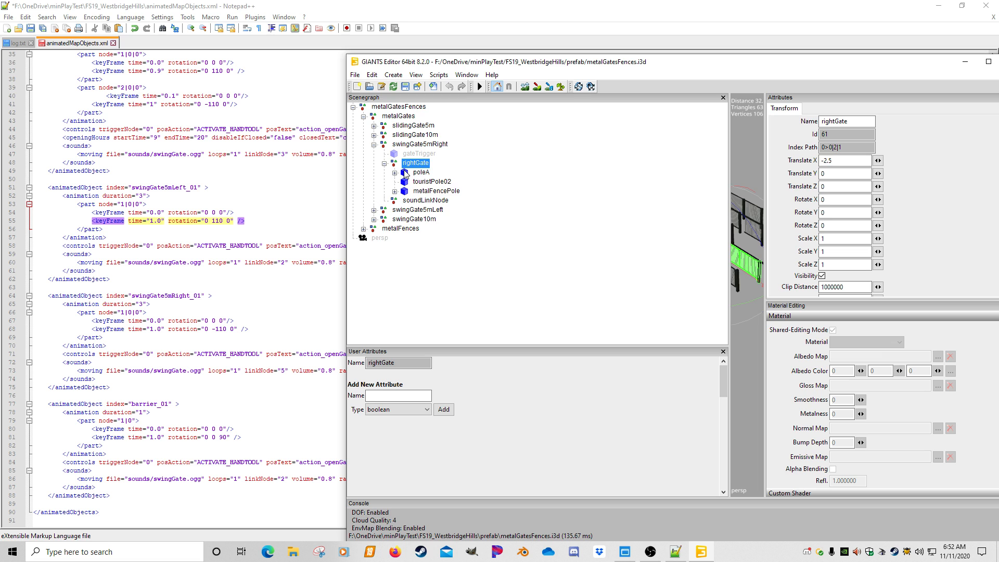
{"action": "left_click", "coordinate": [405, 174]}
{"action": "left_click", "coordinate": [395, 174]}
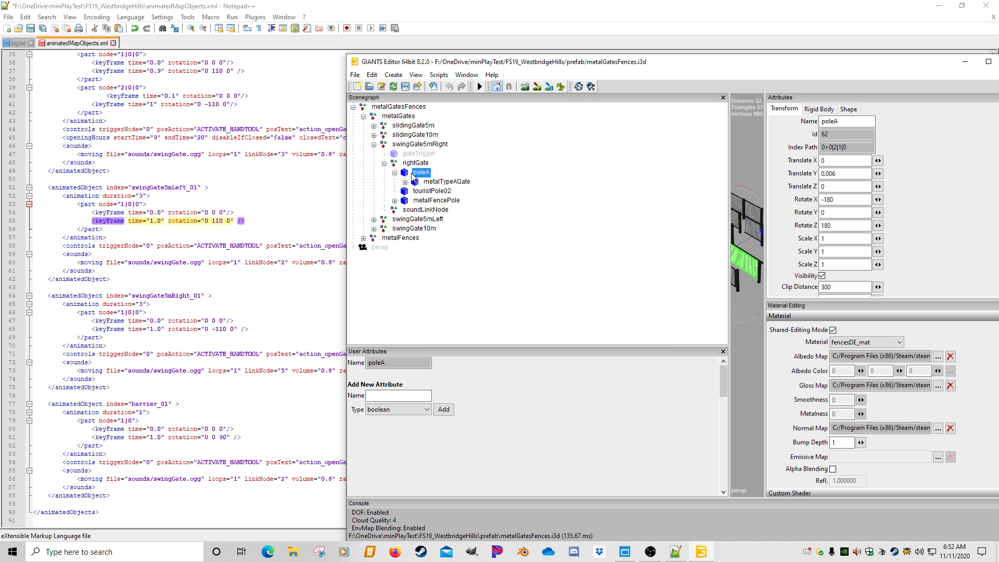
{"action": "left_click", "coordinate": [443, 182]}
{"action": "left_click_drag", "start_coordinate": [714, 69], "coordinate": [548, 62]}
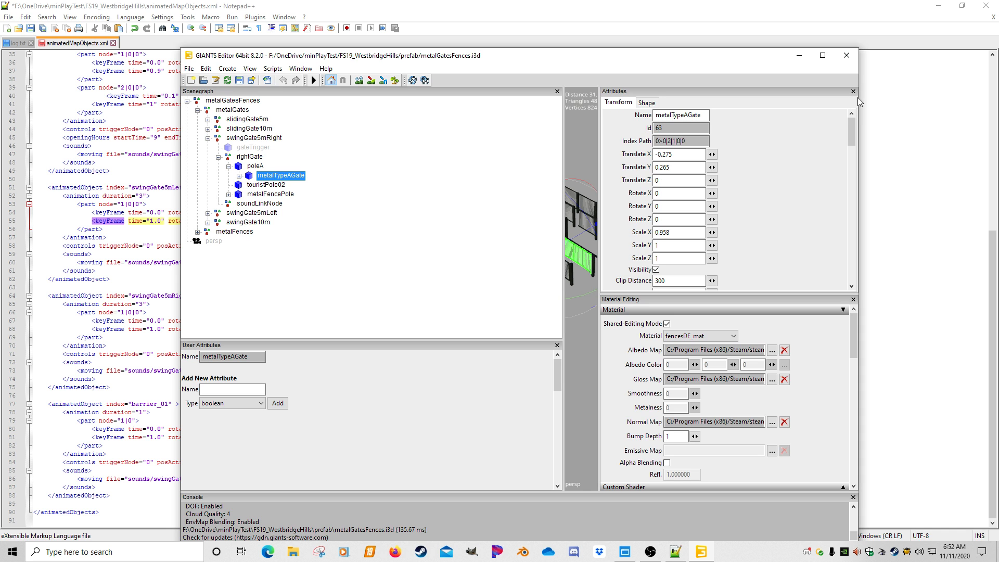
{"action": "left_click_drag", "start_coordinate": [858, 96], "coordinate": [996, 120]}
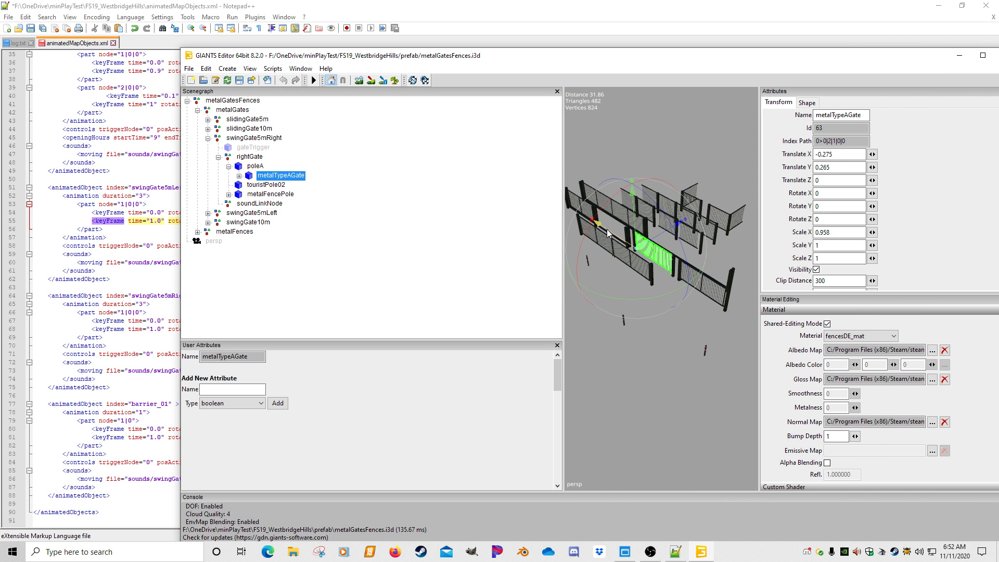
Try moving metalTypeAGate in the viewport, undo the move, and shift the editor window clear of the XML
{"action": "mouse_move", "coordinate": [607, 229]}
{"action": "left_mouse_down"}
{"action": "mouse_move", "coordinate": [625, 245]}
{"action": "mouse_move", "coordinate": [598, 248]}
{"action": "mouse_move", "coordinate": [588, 236]}
{"action": "left_mouse_up"}
{"action": "key", "text": "ctrl+z"}
{"action": "left_click_drag", "start_coordinate": [348, 55], "coordinate": [438, 50]}
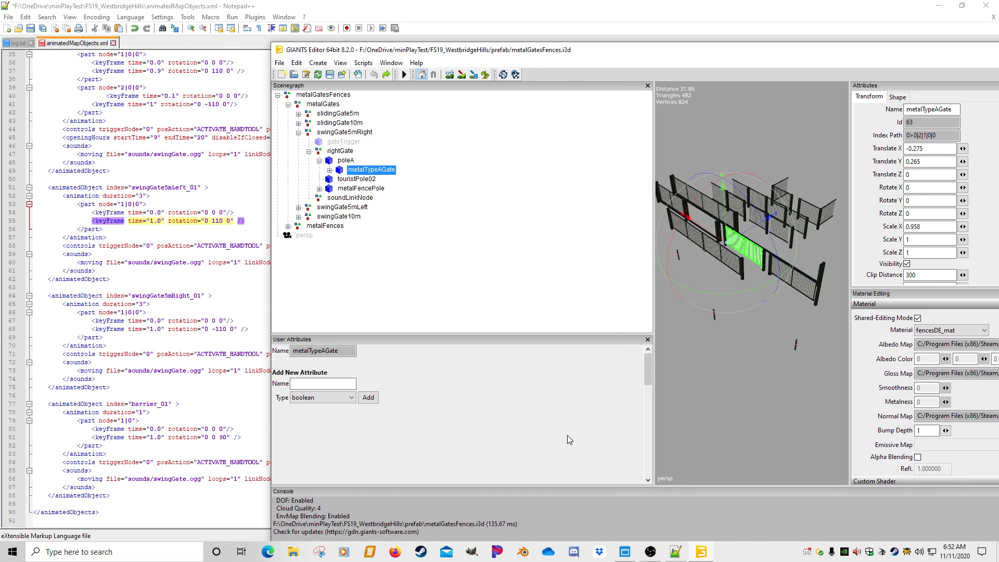
Recheck the error in log.txt and compare the XML's controls triggerNode value with the gateTrigger node under swingGate5mRight
{"action": "left_click", "coordinate": [676, 552]}
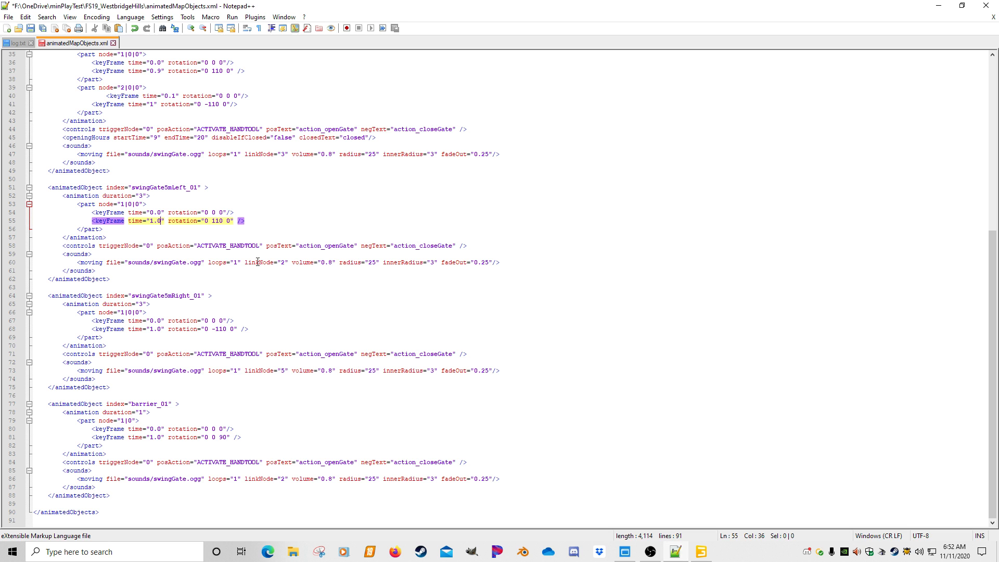
{"action": "left_click", "coordinate": [18, 42]}
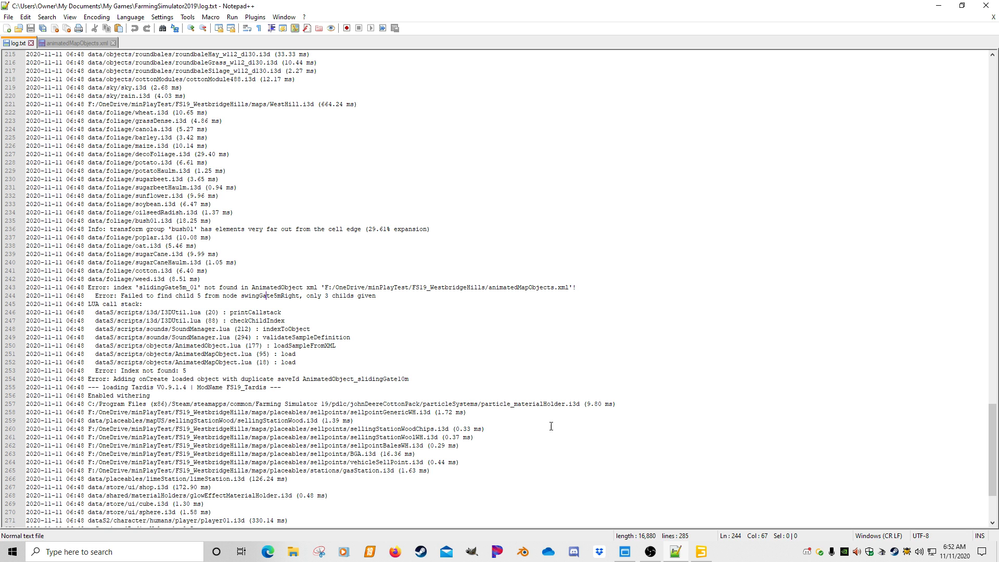
{"action": "left_click", "coordinate": [78, 43]}
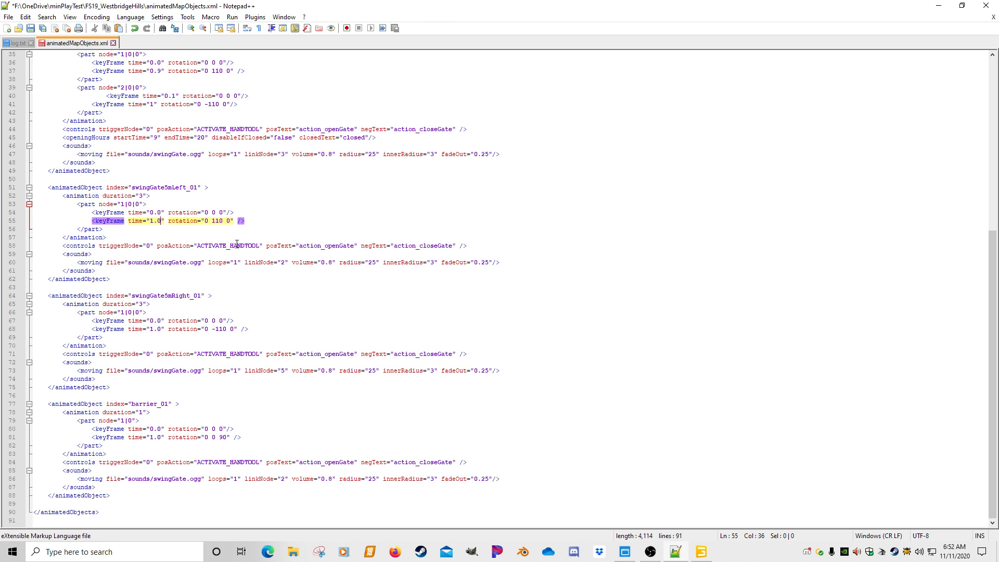
{"action": "left_click", "coordinate": [148, 247]}
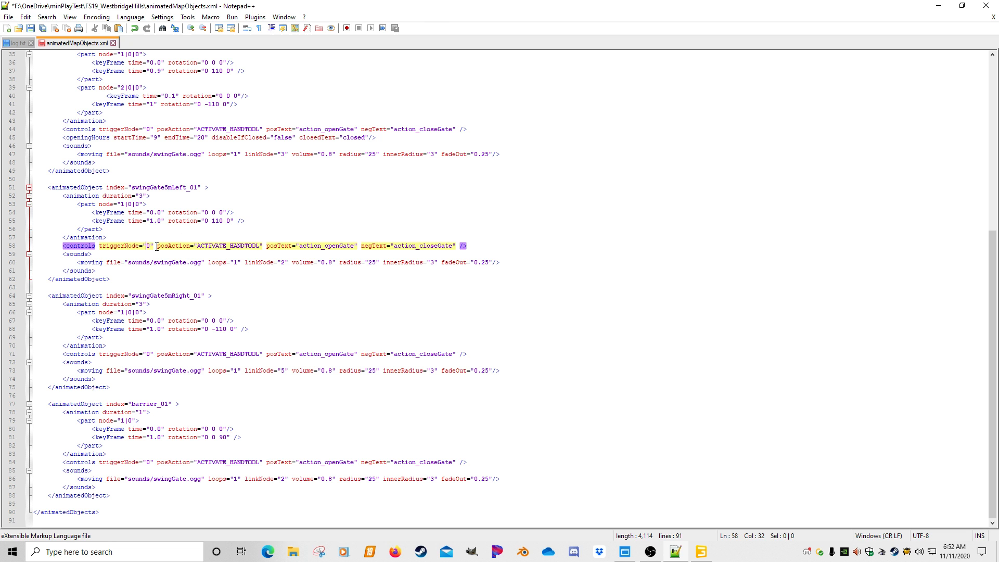
{"action": "left_click", "coordinate": [702, 554]}
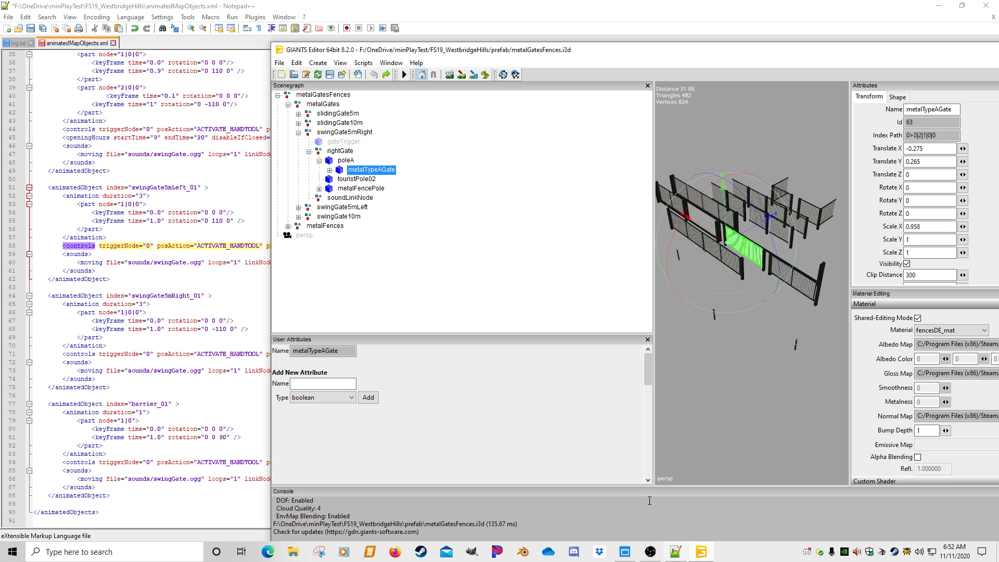
{"action": "left_click", "coordinate": [344, 143]}
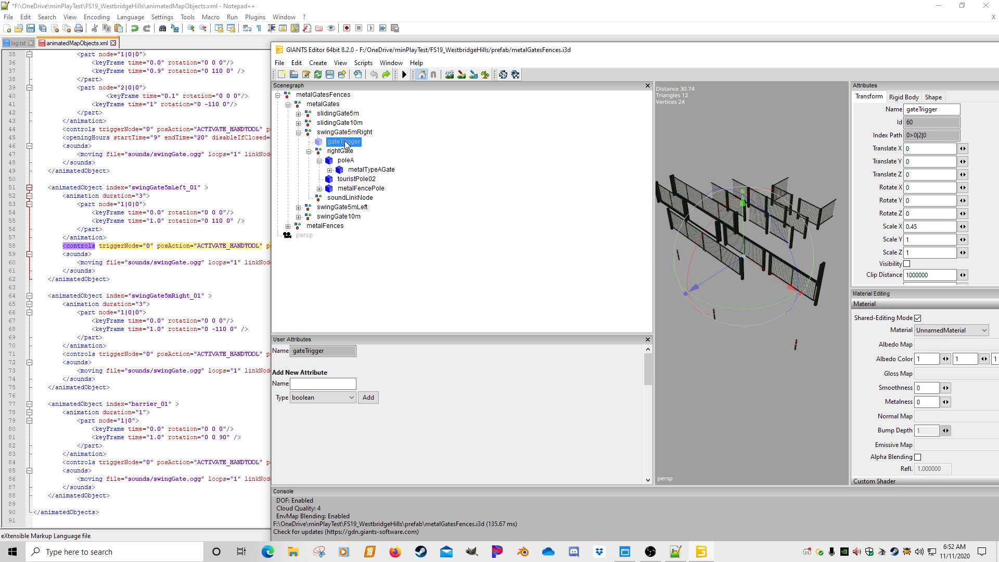
{"action": "left_click", "coordinate": [133, 248]}
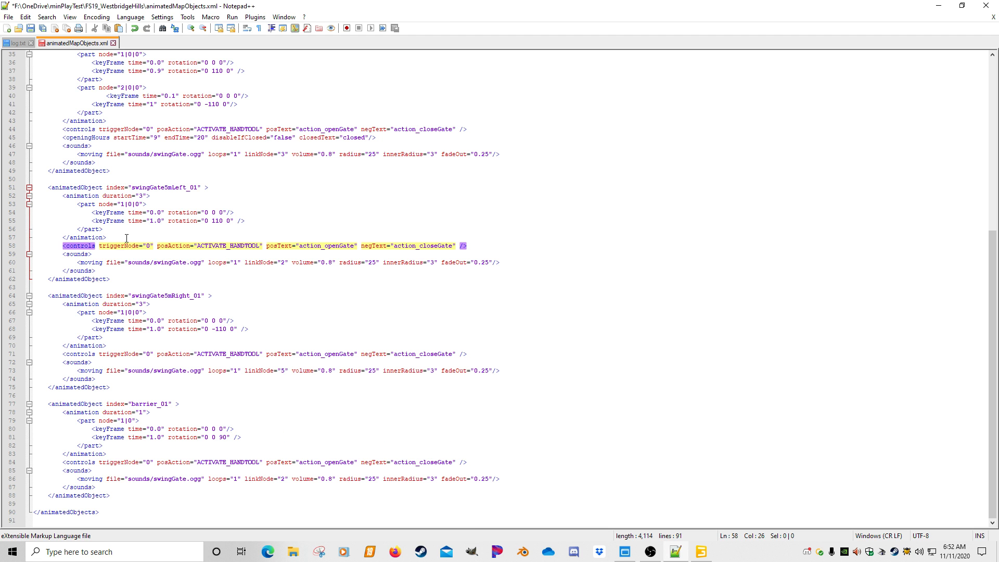
Search animatedMapObjects.xml for "node" and move the search dialog clear of the matching sound line
{"action": "key", "text": "ctrl+f"}
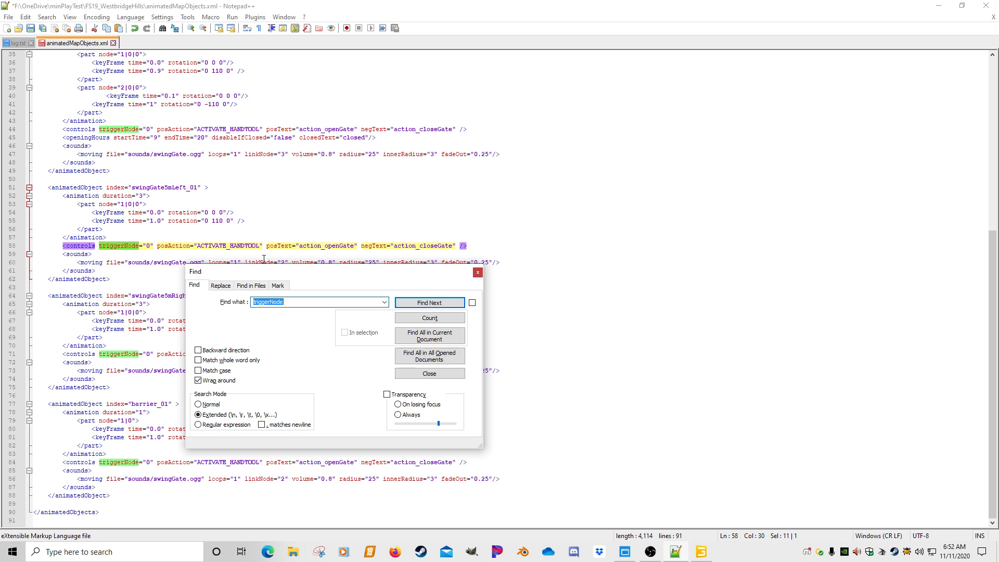
{"action": "type", "text": "no"}
{"action": "key", "text": "Return"}
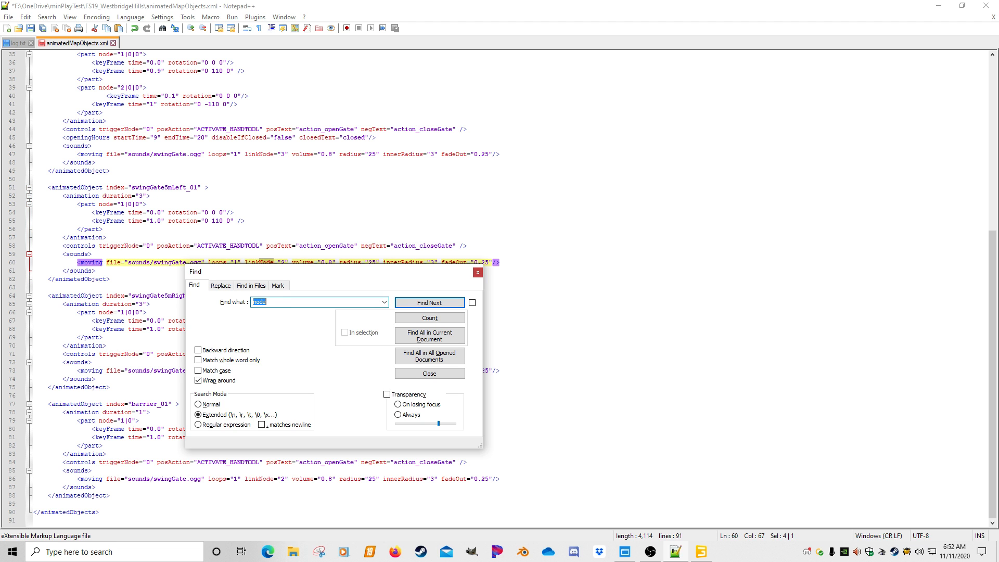
{"action": "left_click_drag", "start_coordinate": [279, 272], "coordinate": [256, 328]}
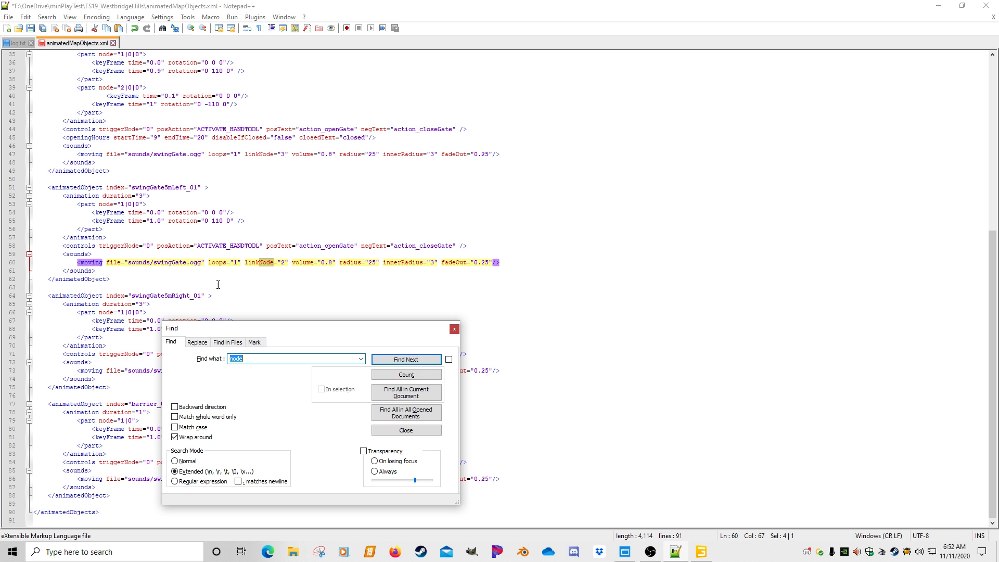
Continue the "node" search through the swingGate5mRight_01 entry to its sound linkNode value, keeping the search dialog clear of the matches
{"action": "left_click_drag", "start_coordinate": [207, 328], "coordinate": [150, 59]}
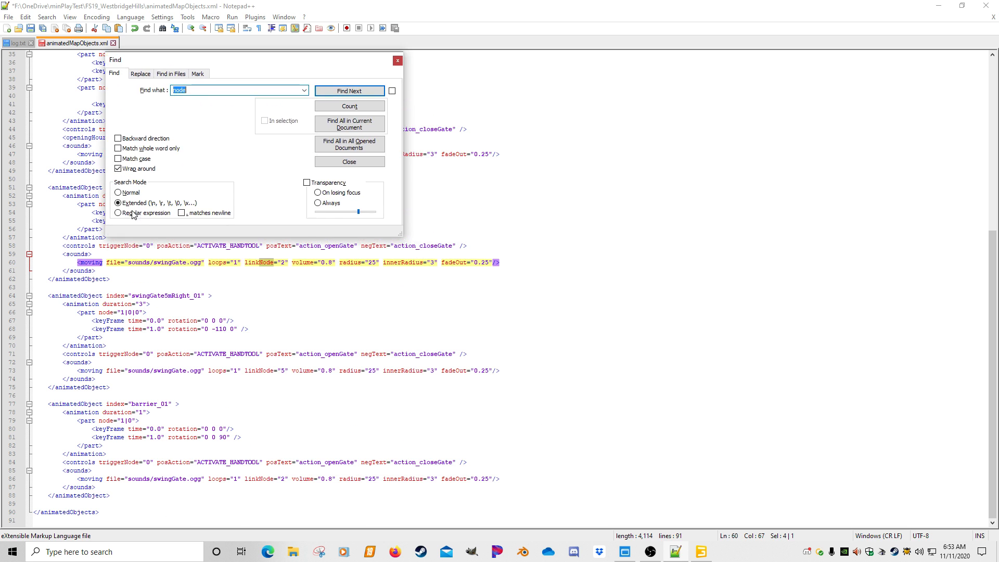
{"action": "left_click", "coordinate": [343, 91]}
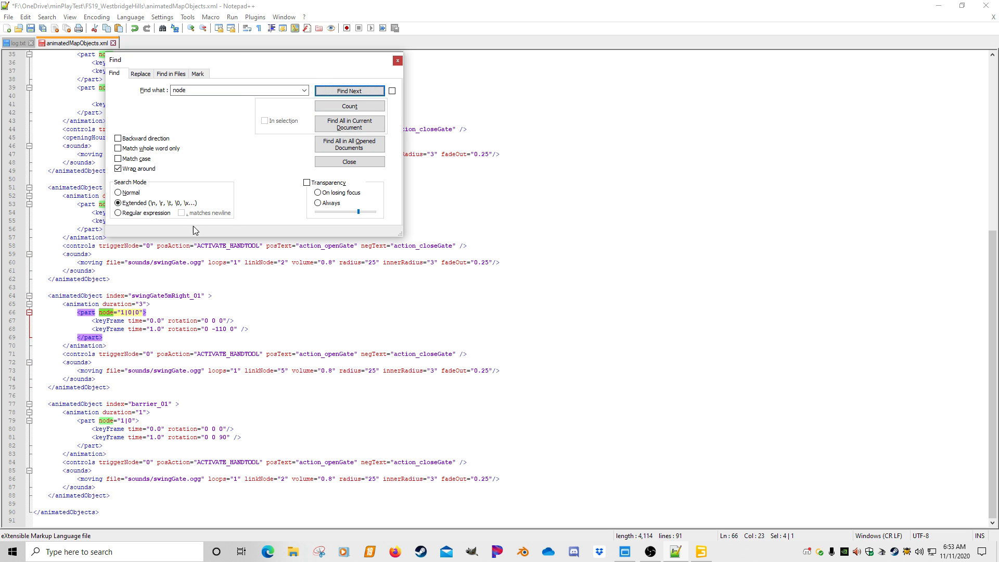
{"action": "mouse_move", "coordinate": [242, 59]}
{"action": "left_mouse_down"}
{"action": "mouse_move", "coordinate": [422, 76]}
{"action": "mouse_move", "coordinate": [250, 77]}
{"action": "left_mouse_up"}
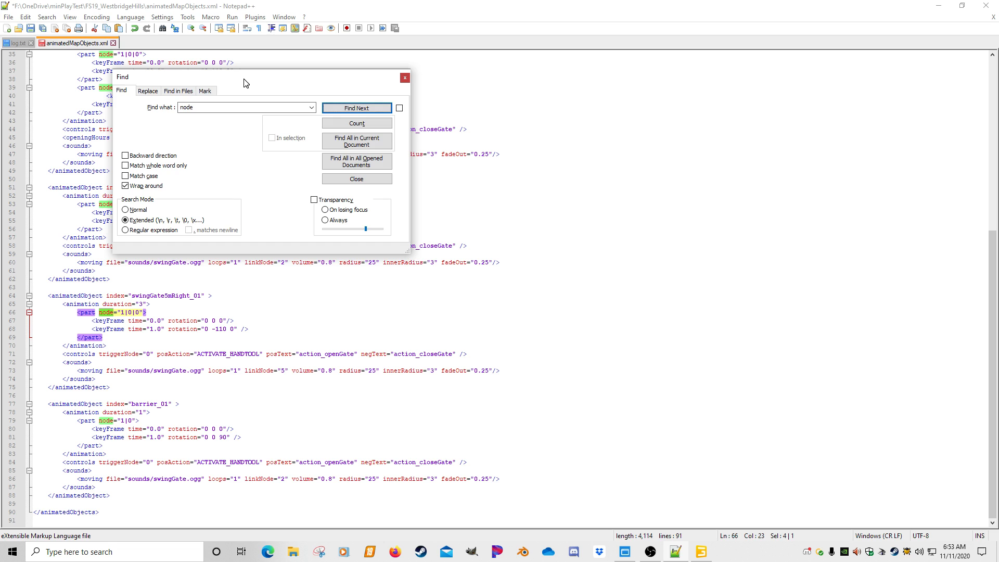
{"action": "left_click", "coordinate": [337, 111]}
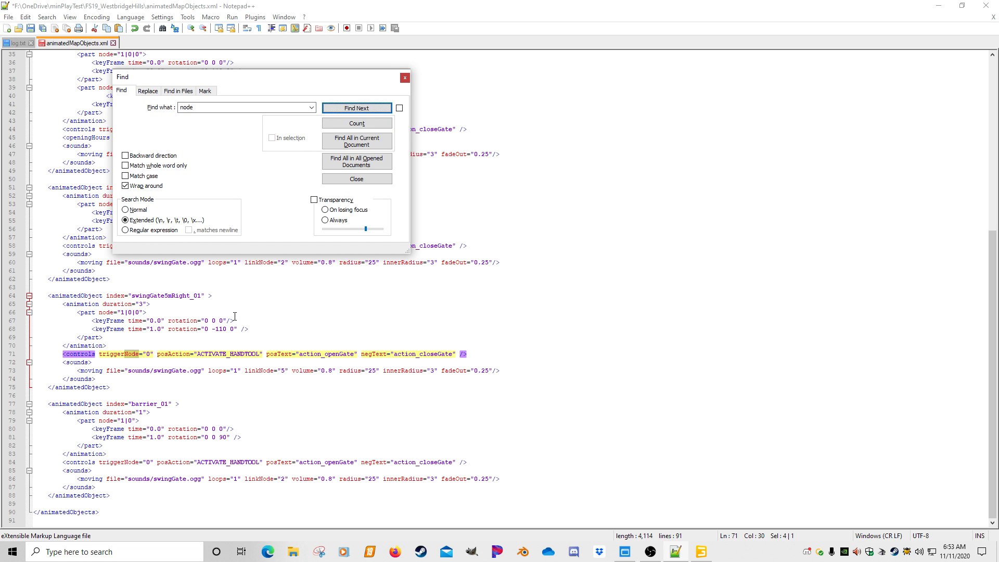
{"action": "left_click", "coordinate": [347, 110]}
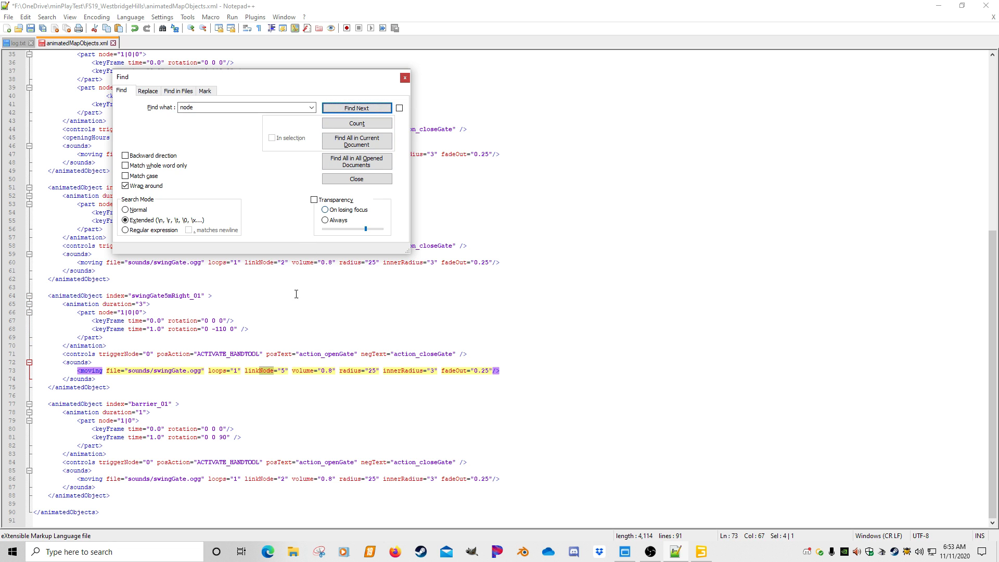
{"action": "left_click", "coordinate": [146, 370]}
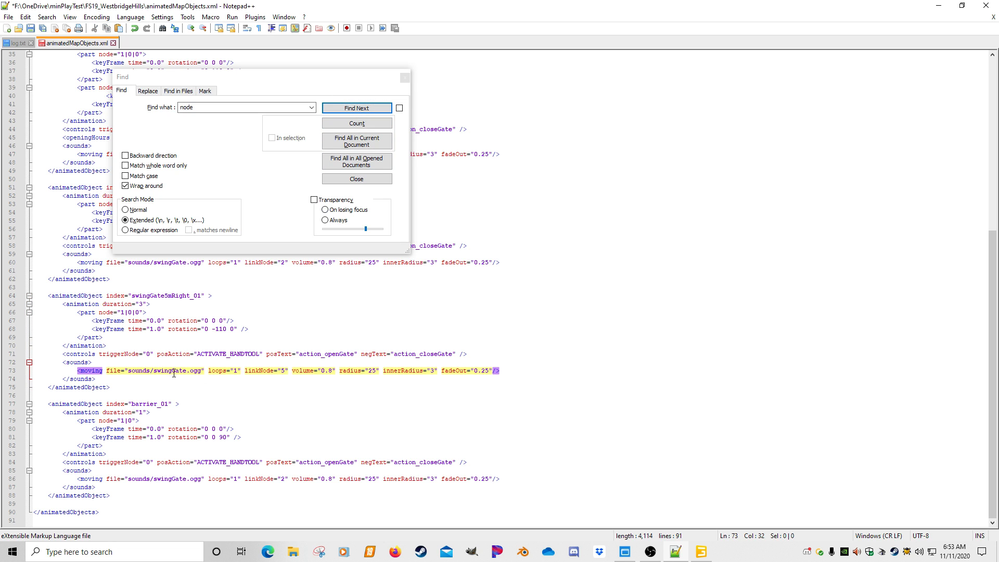
{"action": "left_click", "coordinate": [284, 370]}
Switch to GIANTS Editor and compare the index paths of swingGate5mRight and its children gateTrigger, rightGate and soundLinkNode
{"action": "left_click", "coordinate": [700, 552]}
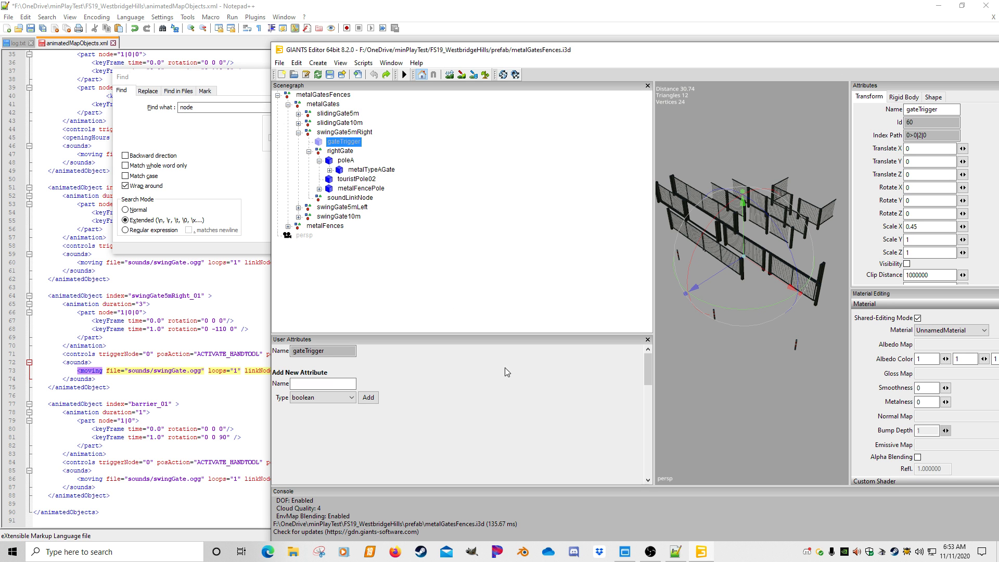
{"action": "left_click", "coordinate": [309, 151]}
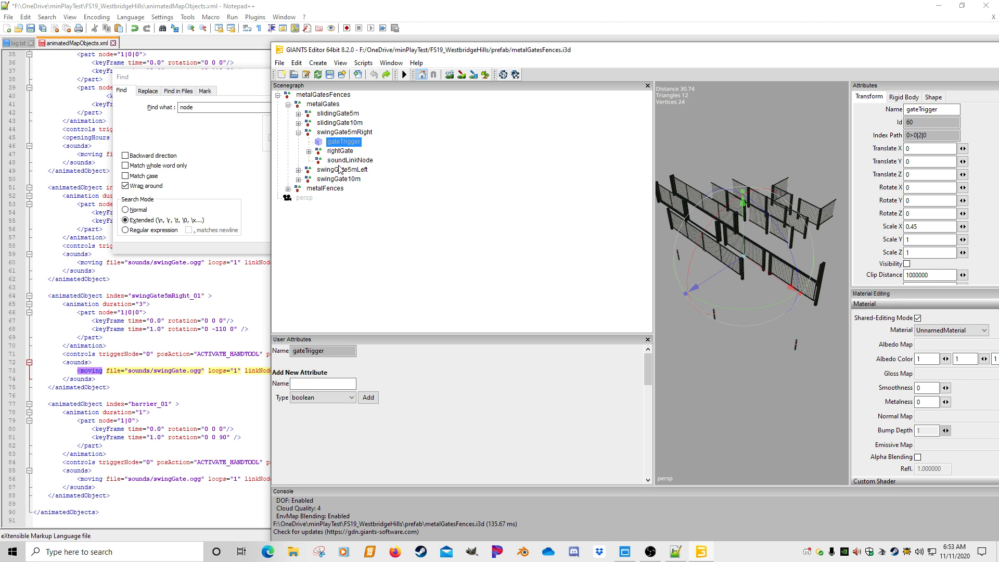
{"action": "left_click", "coordinate": [355, 162]}
{"action": "left_click", "coordinate": [346, 143]}
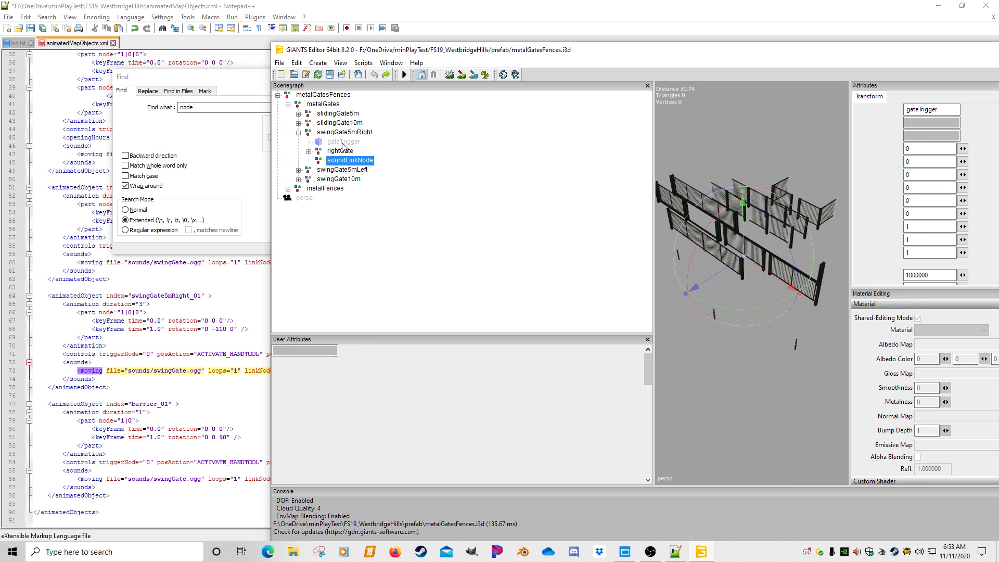
{"action": "left_click", "coordinate": [341, 152]}
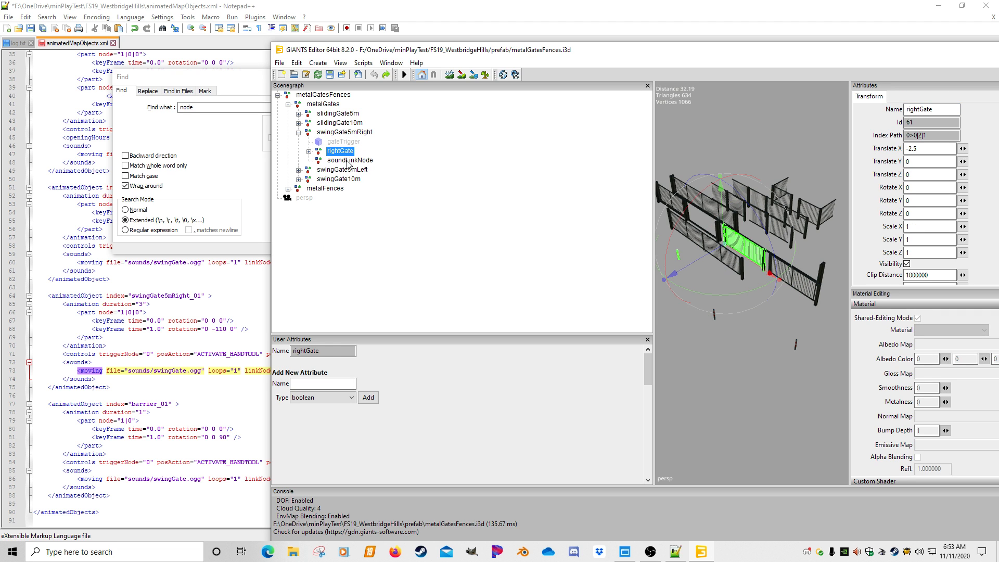
{"action": "left_click", "coordinate": [350, 161]}
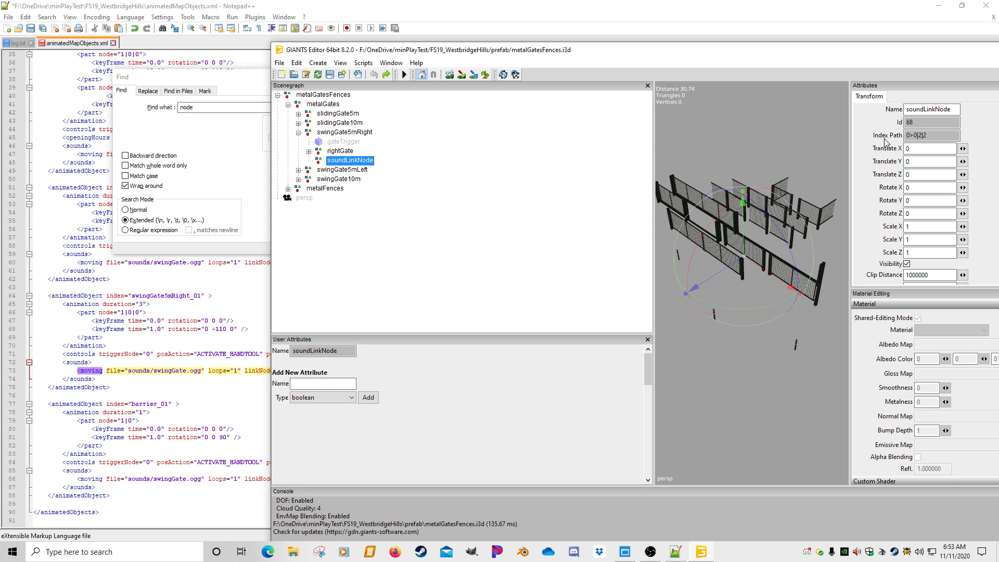
{"action": "left_click", "coordinate": [343, 142]}
{"action": "left_click", "coordinate": [340, 151]}
{"action": "left_click", "coordinate": [350, 160]}
{"action": "left_click", "coordinate": [353, 134]}
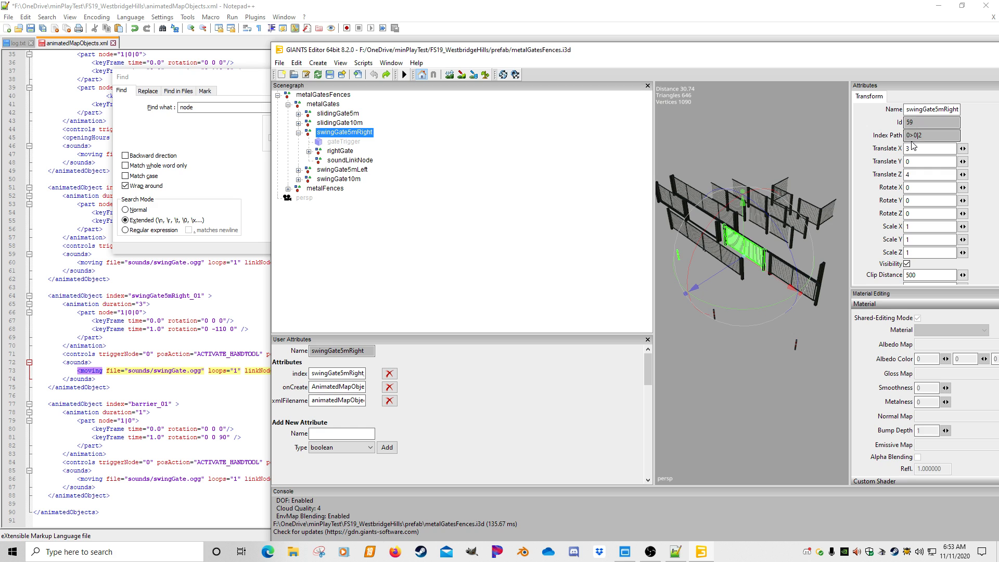
{"action": "left_click", "coordinate": [353, 143]}
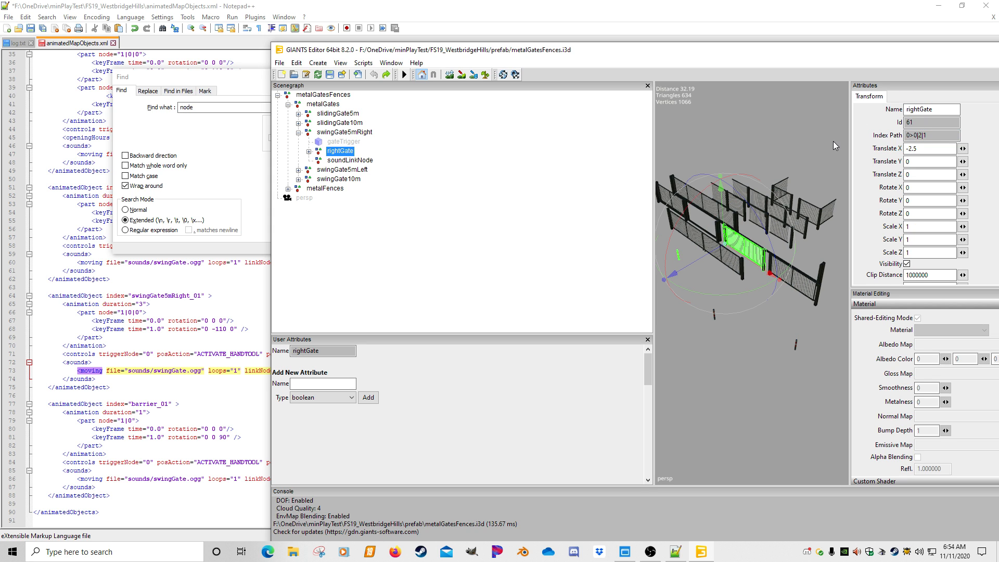
Expand rightGate and compare metalTypeAGate's index path with that of soundLinkNode
{"action": "left_click", "coordinate": [309, 152]}
{"action": "left_click", "coordinate": [371, 170]}
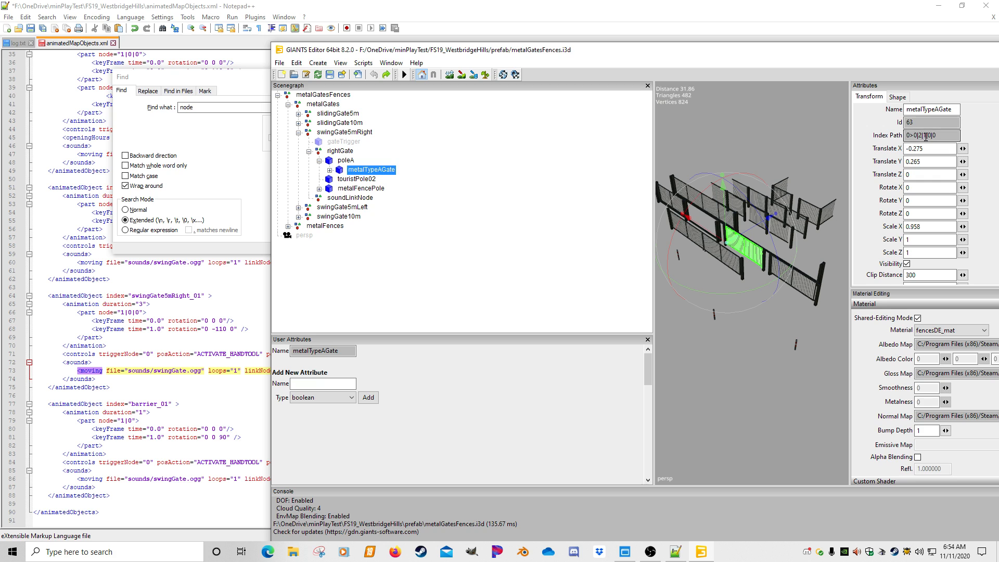
{"action": "left_click_drag", "start_coordinate": [923, 135], "coordinate": [950, 131]}
{"action": "left_click", "coordinate": [362, 200]}
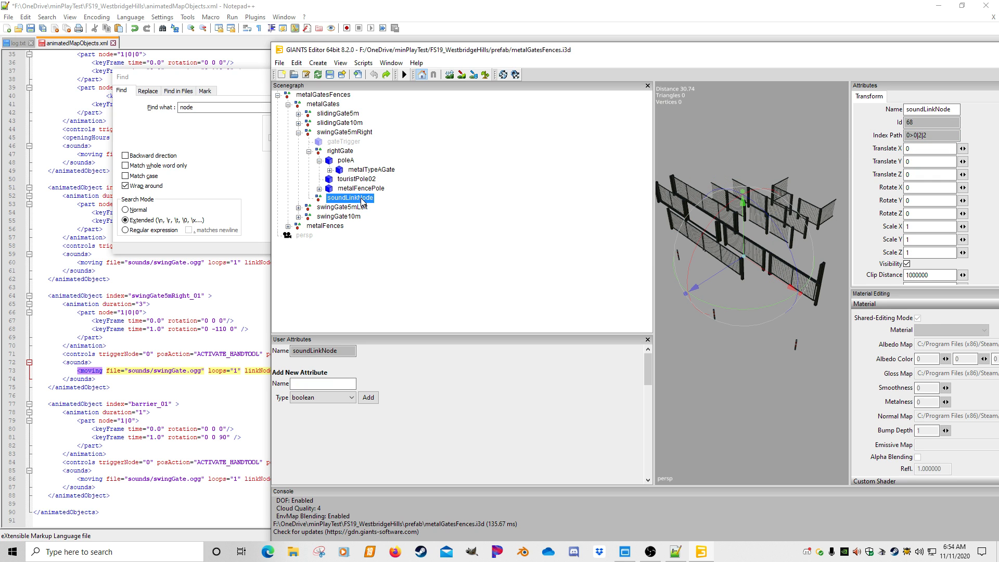
Collapse poleA and rightGate and recheck soundLinkNode's index path among the direct children of swingGate5mRight
{"action": "left_click", "coordinate": [318, 157]}
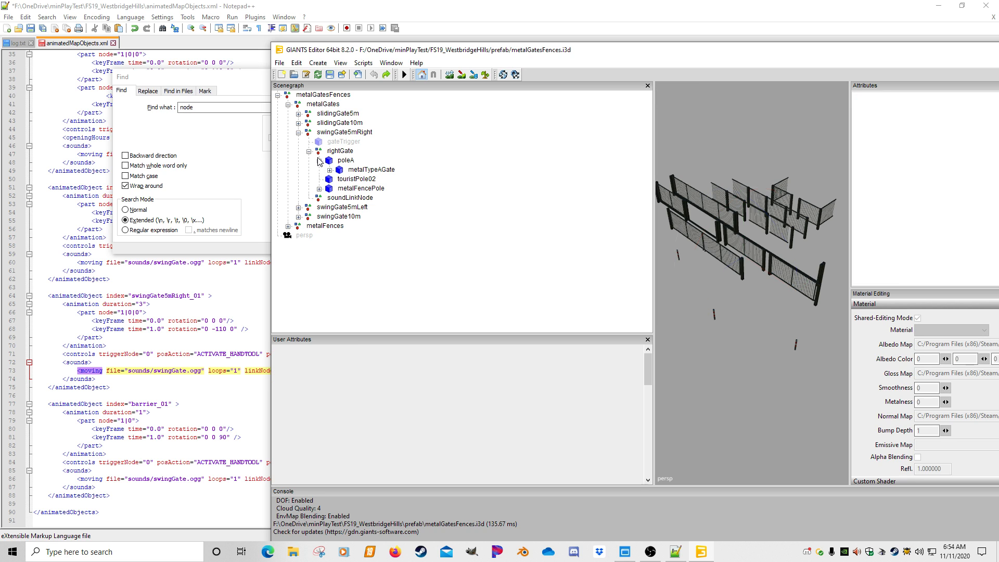
{"action": "left_click", "coordinate": [319, 160]}
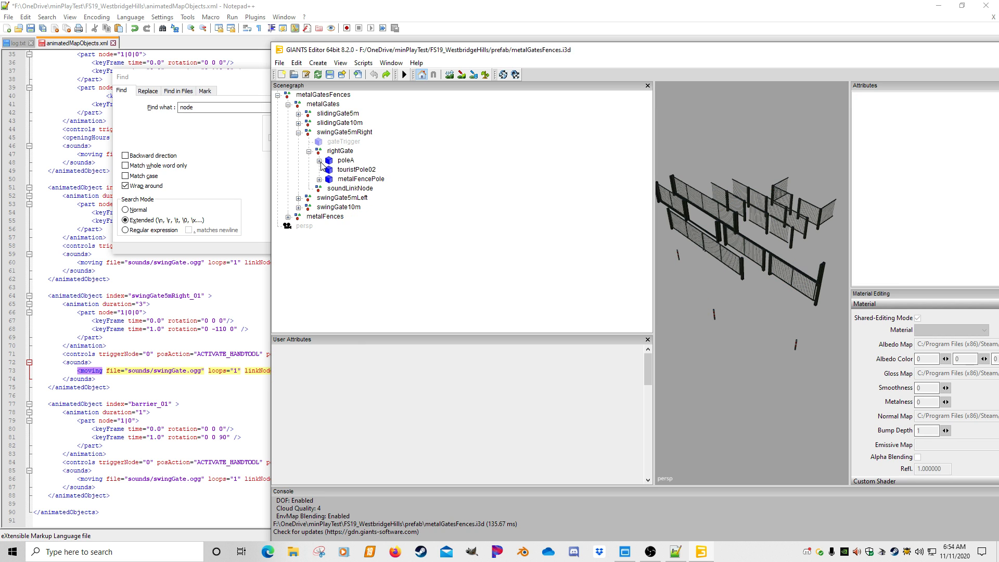
{"action": "left_click", "coordinate": [353, 190]}
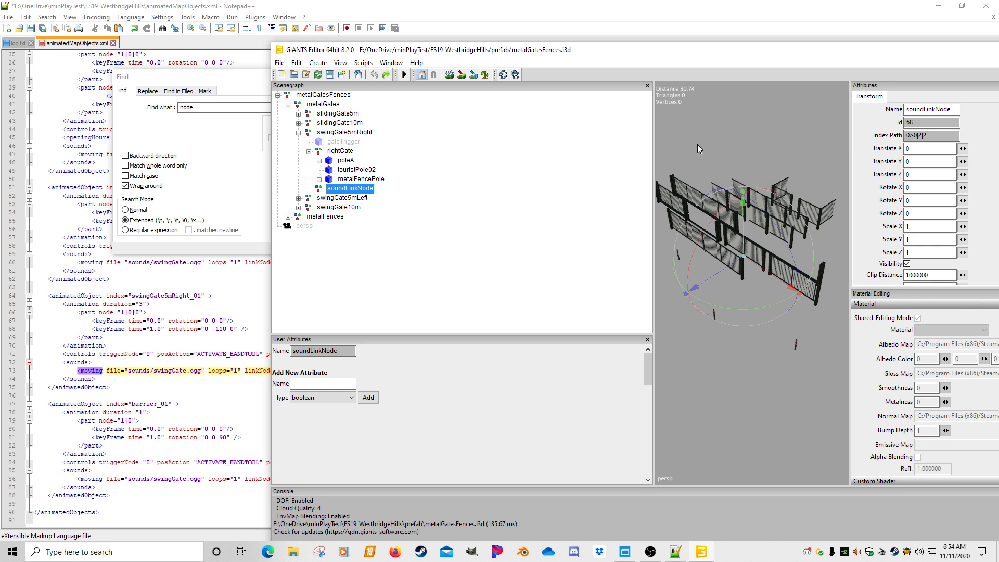
{"action": "left_click", "coordinate": [920, 135]}
{"action": "double_click", "coordinate": [924, 135]}
{"action": "left_click", "coordinate": [309, 151]}
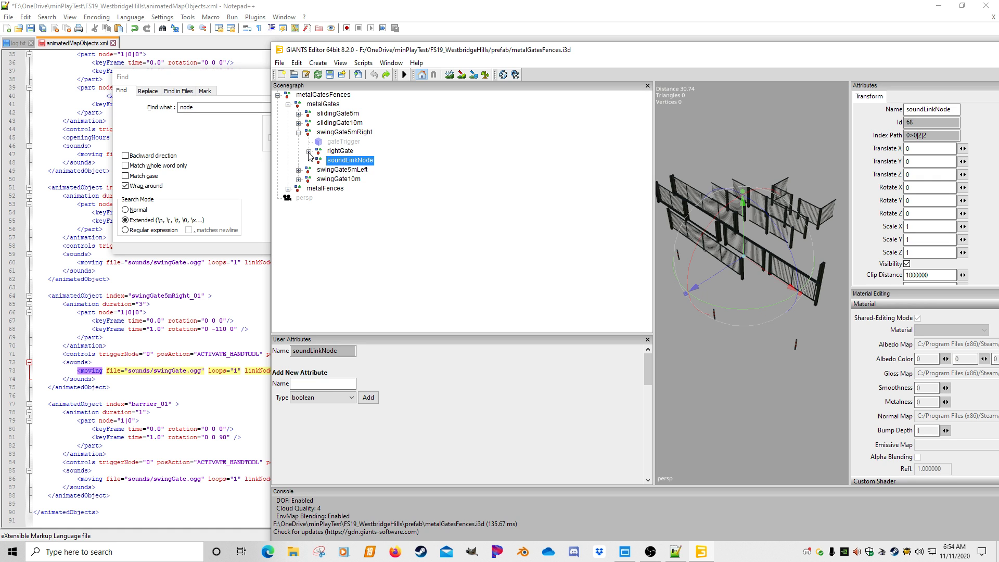
{"action": "left_click", "coordinate": [339, 151]}
{"action": "left_click", "coordinate": [342, 161]}
Set the swingGate5mRight_01 sound's linkNode to 2 in animatedMapObjects.xml and save the file
{"action": "left_click", "coordinate": [200, 329]}
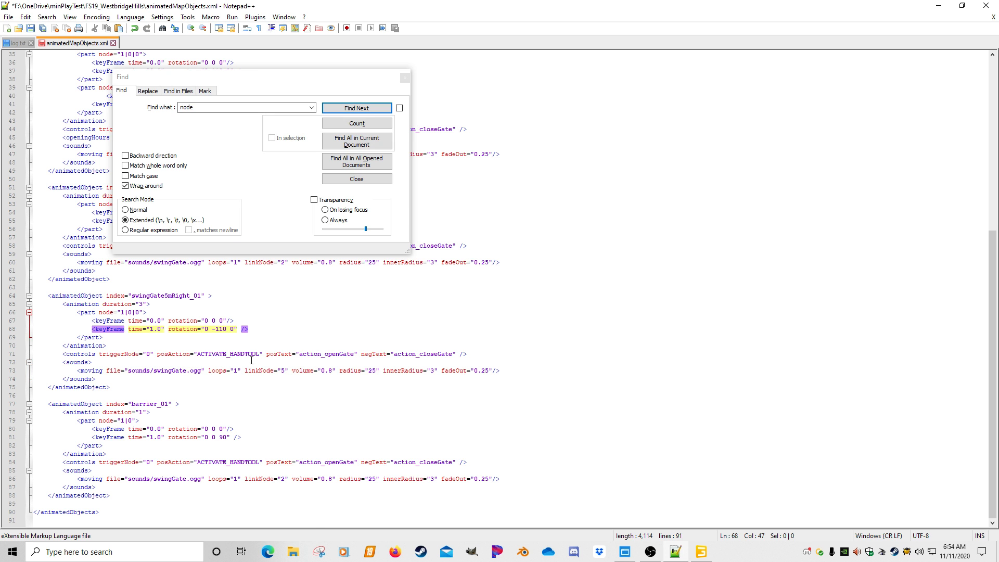
{"action": "left_click", "coordinate": [287, 371]}
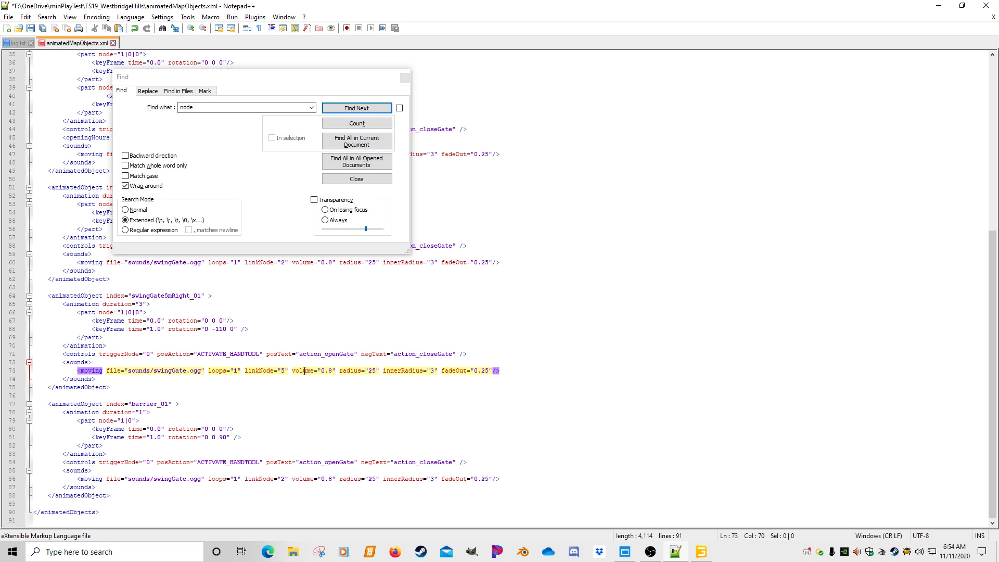
{"action": "key", "text": "BackSpace"}
{"action": "type", "text": "2"}
{"action": "left_click", "coordinate": [176, 354]}
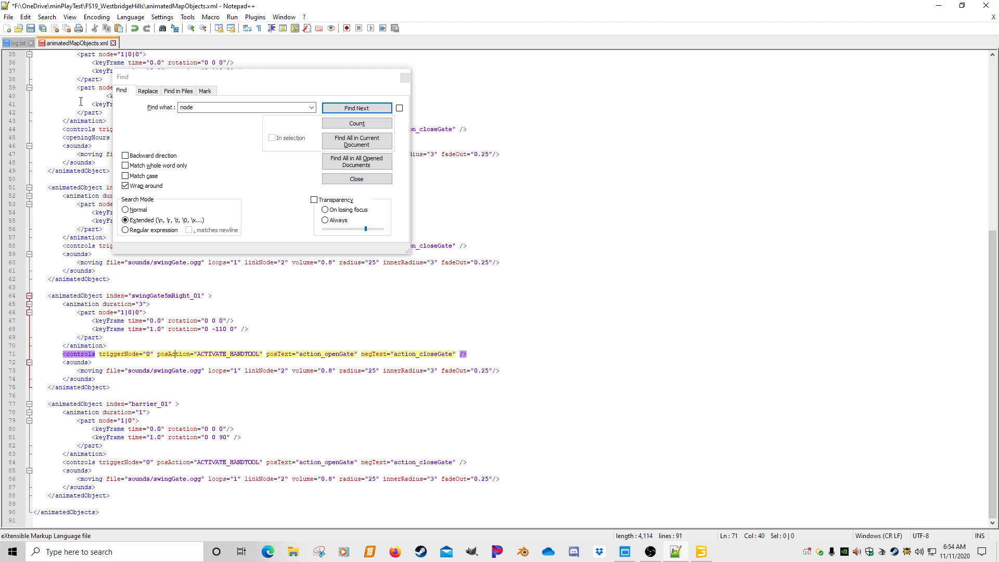
{"action": "key", "text": "ctrl+s"}
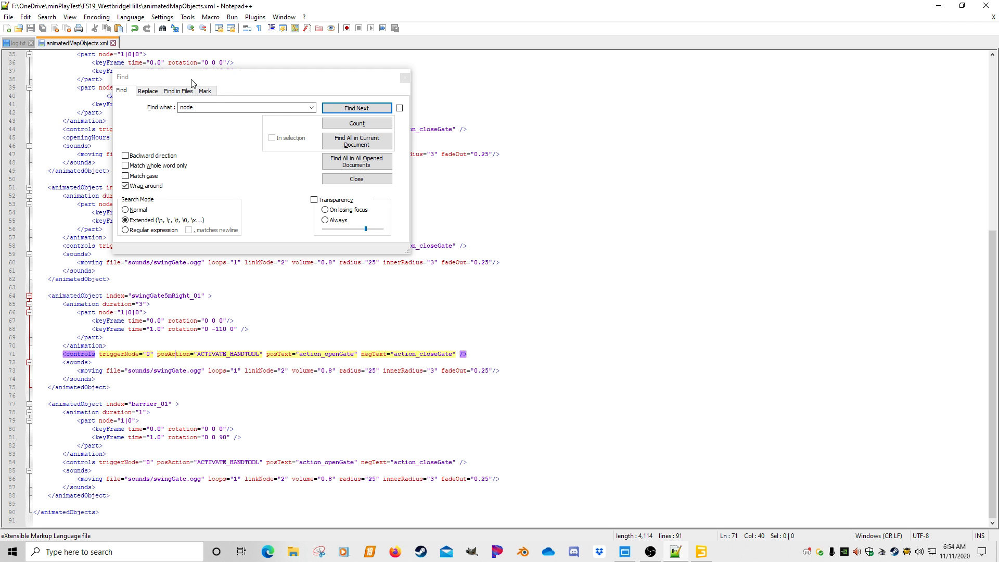
Search log.txt for "error" and review the slidingGate5m_01, swingGate5mRight and duplicate saveId entries
{"action": "left_click", "coordinate": [679, 555]}
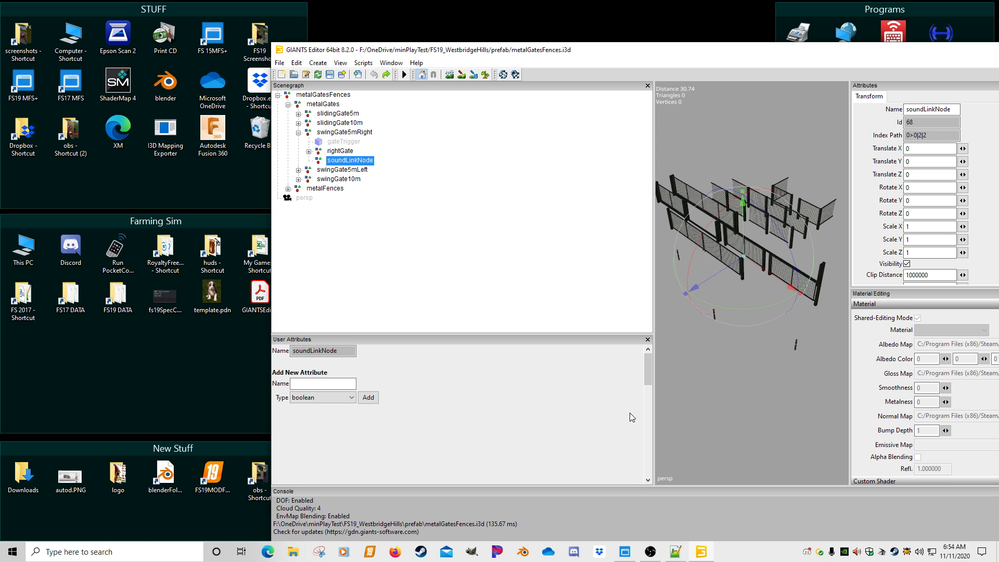
{"action": "left_click", "coordinate": [676, 551]}
{"action": "left_click", "coordinate": [20, 44]}
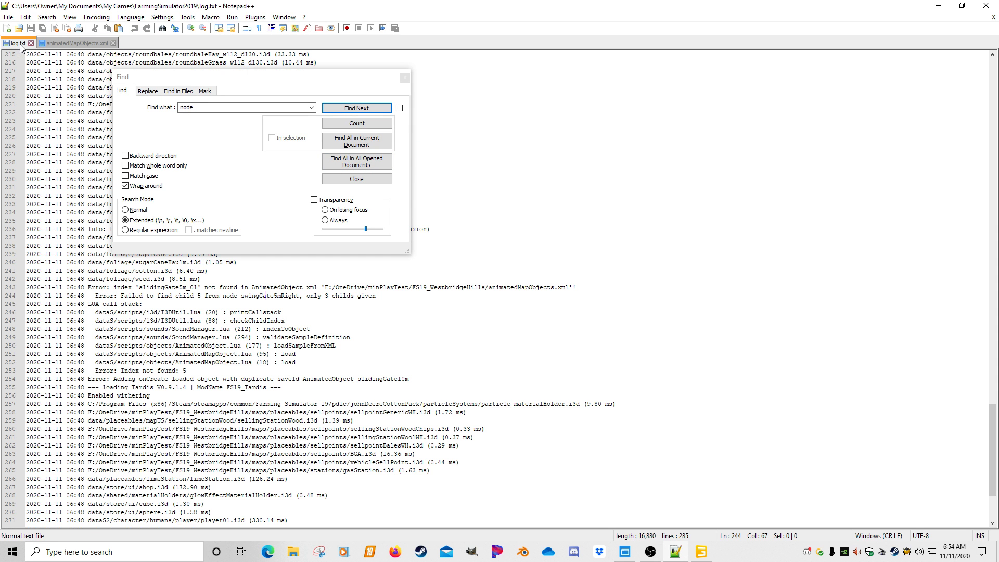
{"action": "left_click", "coordinate": [144, 107]}
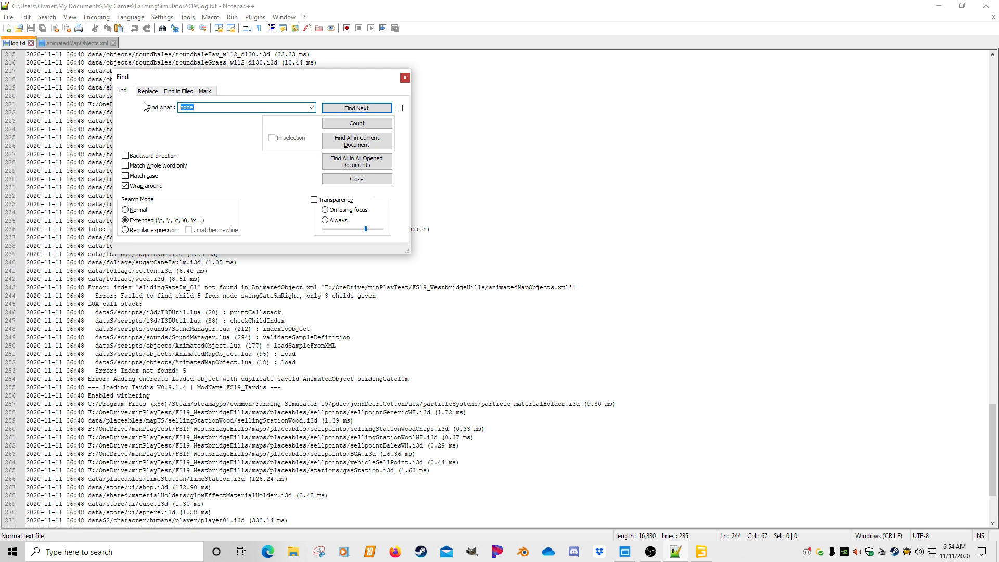
{"action": "type", "text": "error"}
{"action": "key", "text": "Return"}
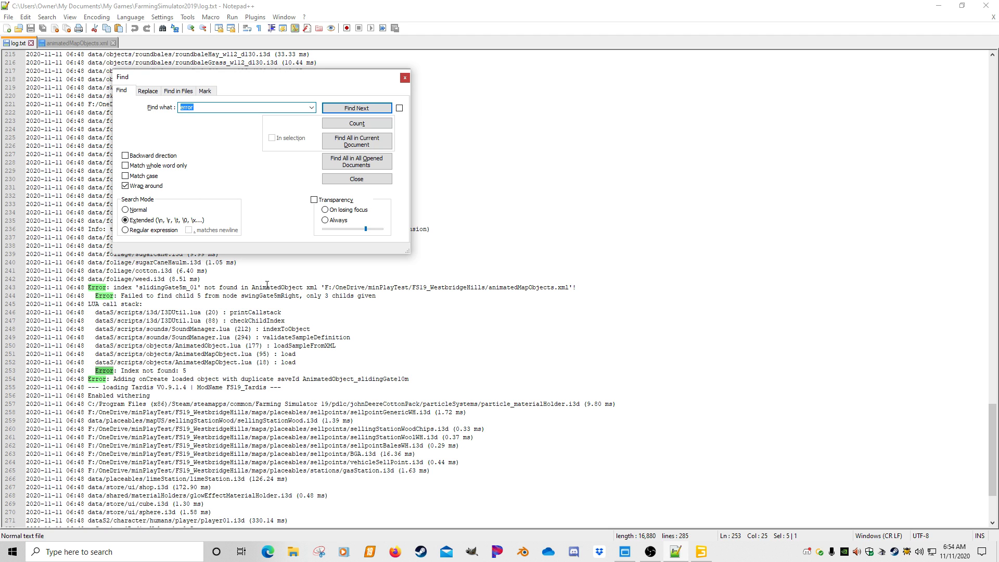
{"action": "left_click", "coordinate": [125, 288]}
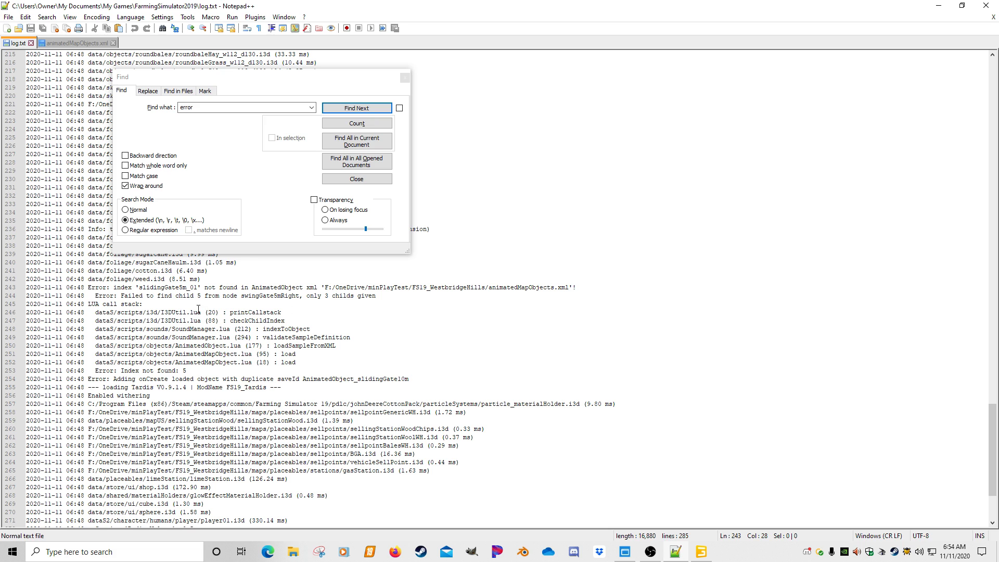
{"action": "double_click", "coordinate": [199, 295]}
{"action": "scroll", "coordinate": [276, 359], "scroll_direction": "down", "scroll_amount": 3}
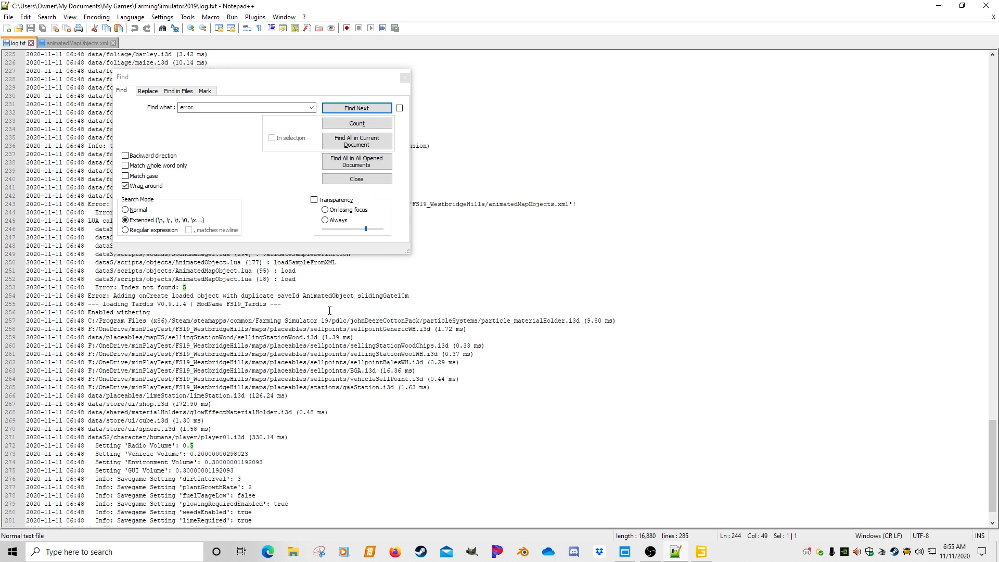
Close the search dialog, both open files and Notepad++, and quit GIANTS Editor without saving metalGatesFences.i3d
{"action": "left_click", "coordinate": [405, 77]}
{"action": "key", "text": "ctrl+Tab"}
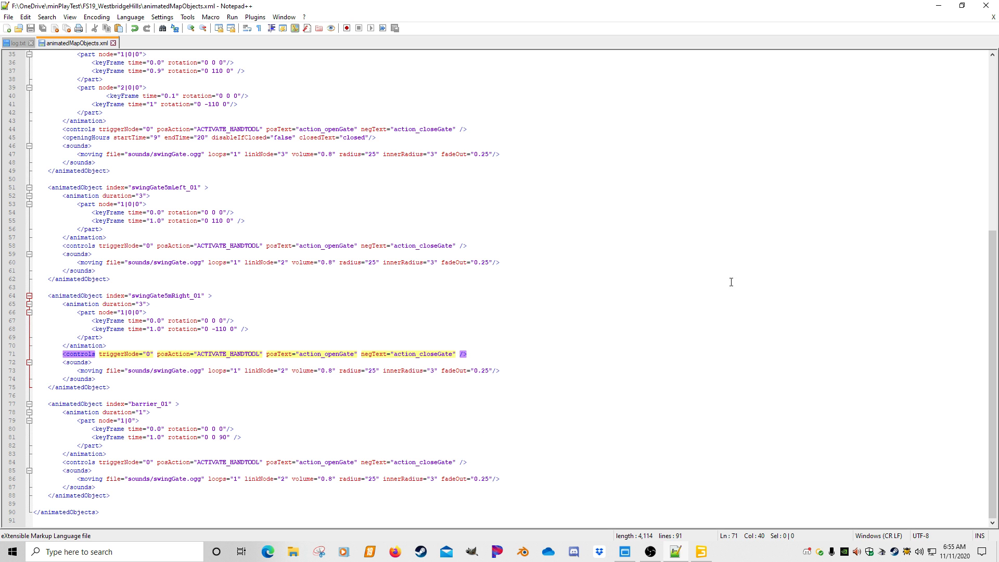
{"action": "left_click", "coordinate": [993, 17]}
{"action": "left_click", "coordinate": [993, 17]}
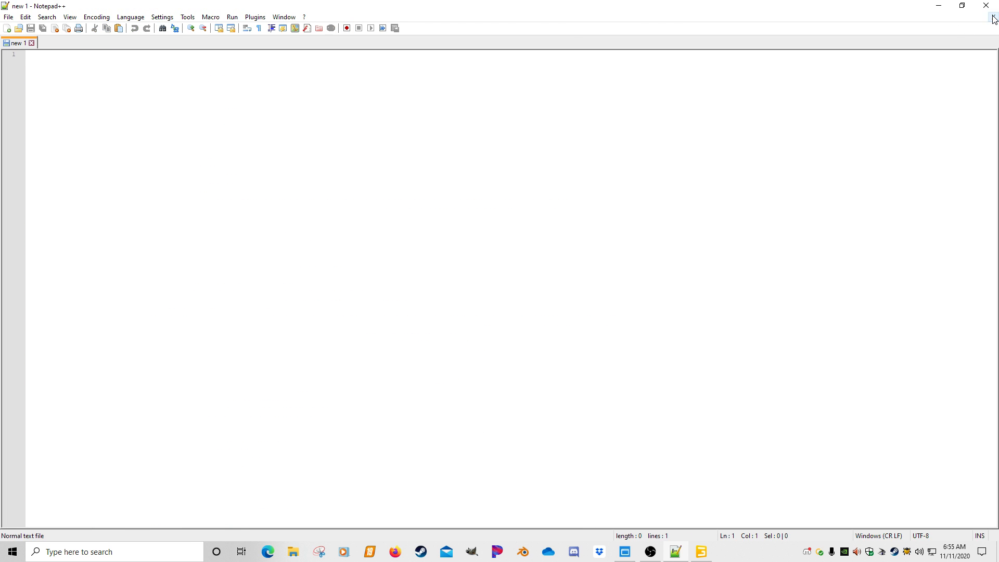
{"action": "left_click", "coordinate": [992, 9]}
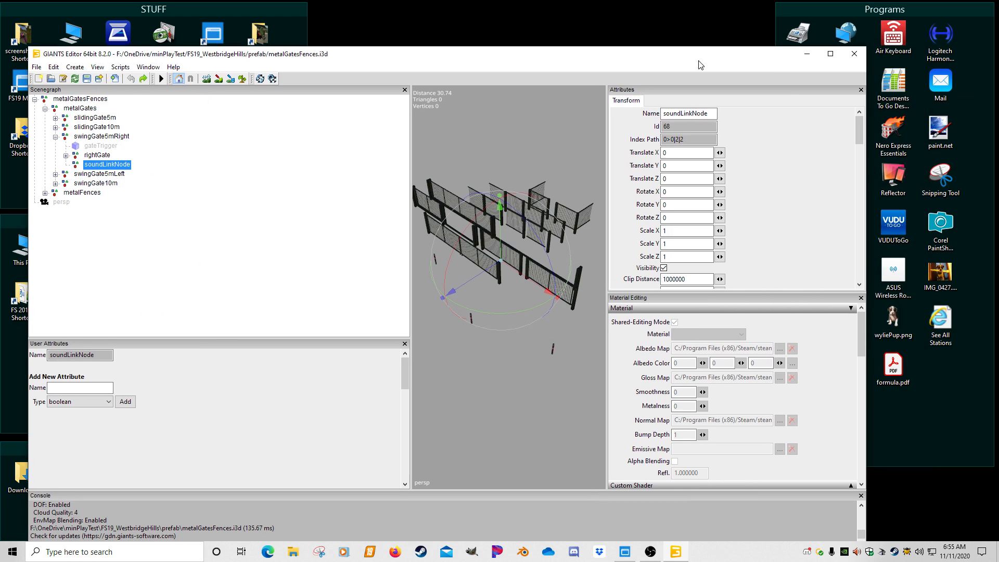
{"action": "left_click", "coordinate": [854, 54]}
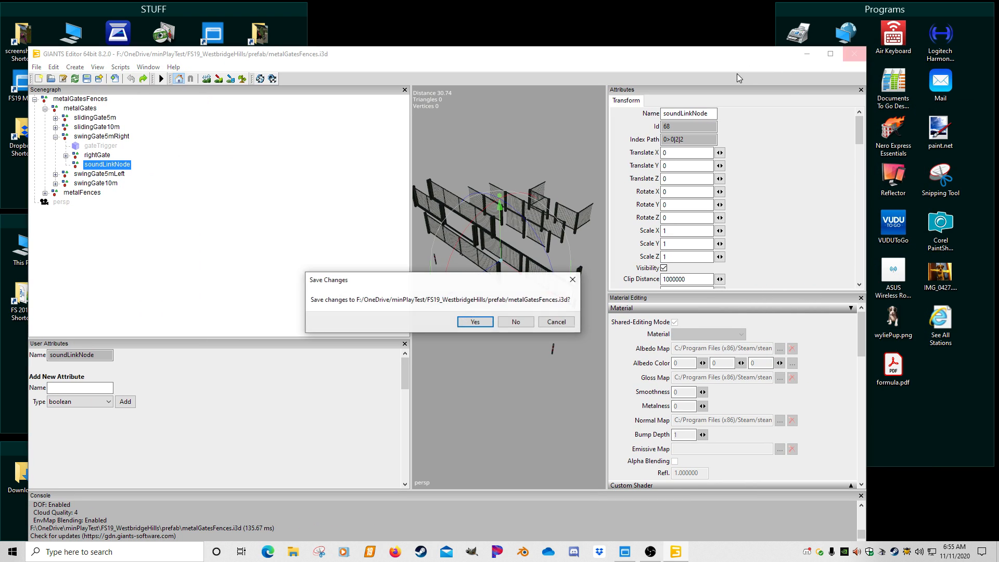
{"action": "left_click", "coordinate": [512, 320]}
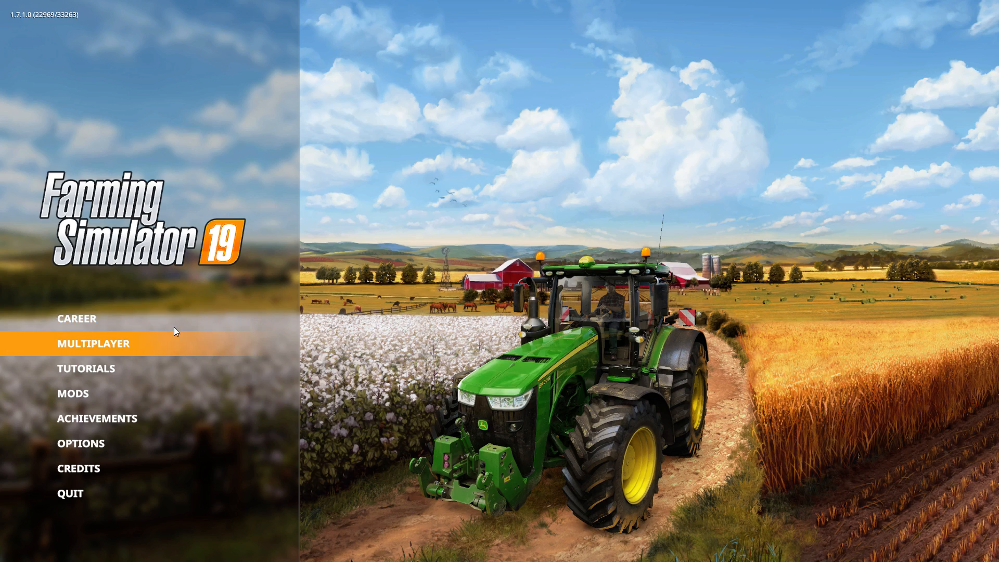
Begin a new career in an empty savegame slot using the Start from scratch mode
{"action": "left_click", "coordinate": [167, 315]}
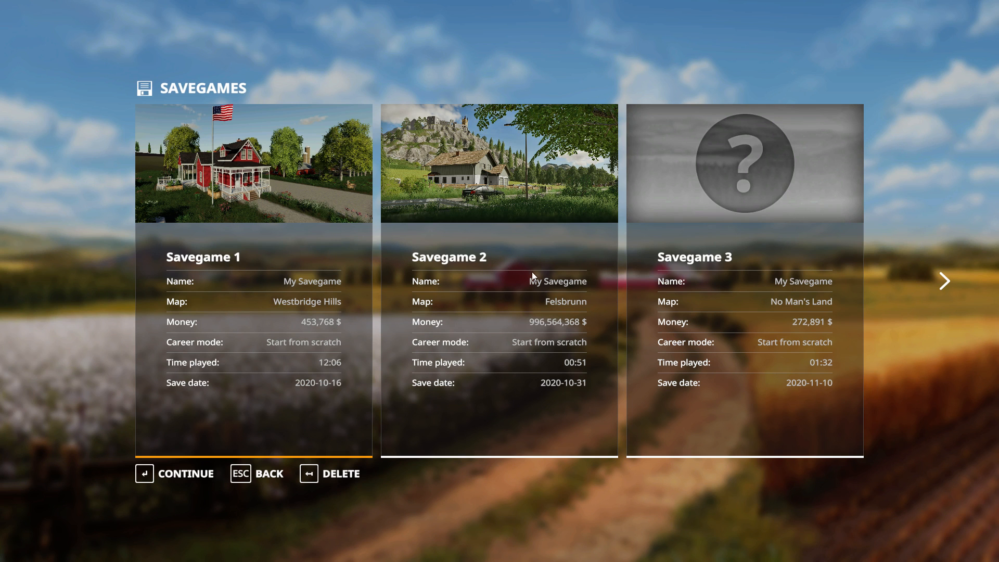
{"action": "scroll", "coordinate": [613, 276], "scroll_direction": "down", "scroll_amount": 4}
{"action": "double_click", "coordinate": [703, 277]}
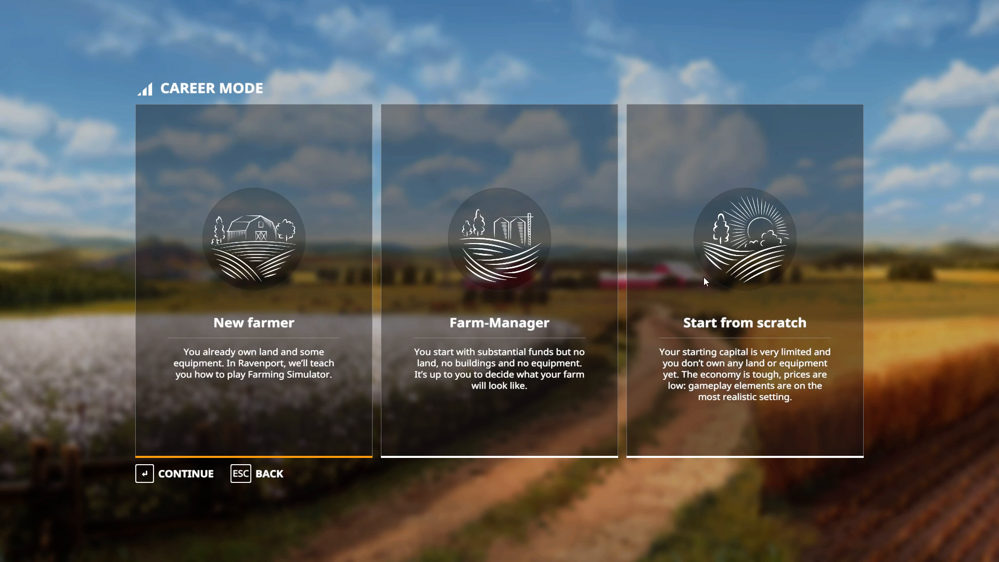
{"action": "left_click", "coordinate": [713, 277]}
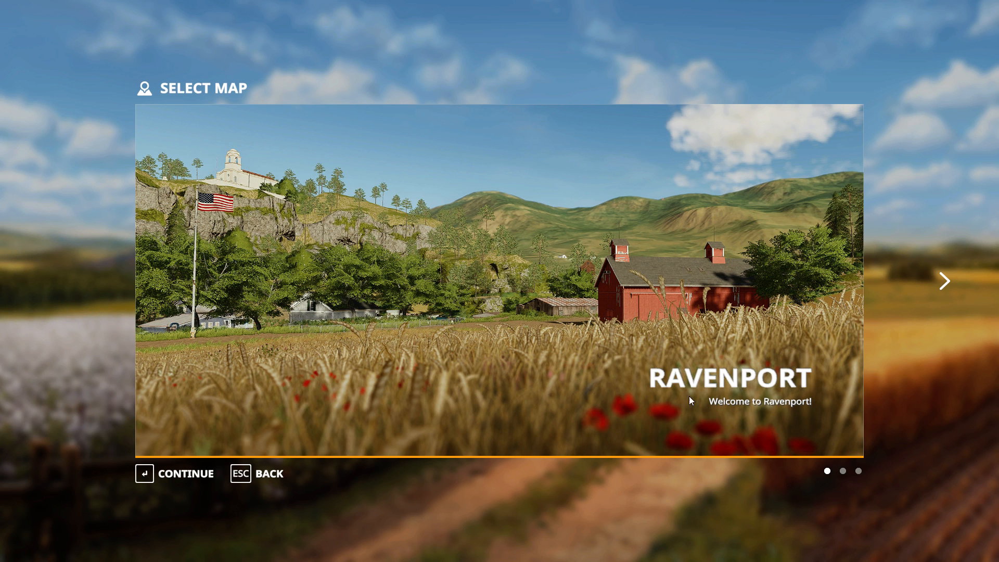
Choose the Westbridge Hills map, accept the default character and remaining setup, and start the game
{"action": "left_click", "coordinate": [944, 283]}
{"action": "left_click", "coordinate": [944, 282]}
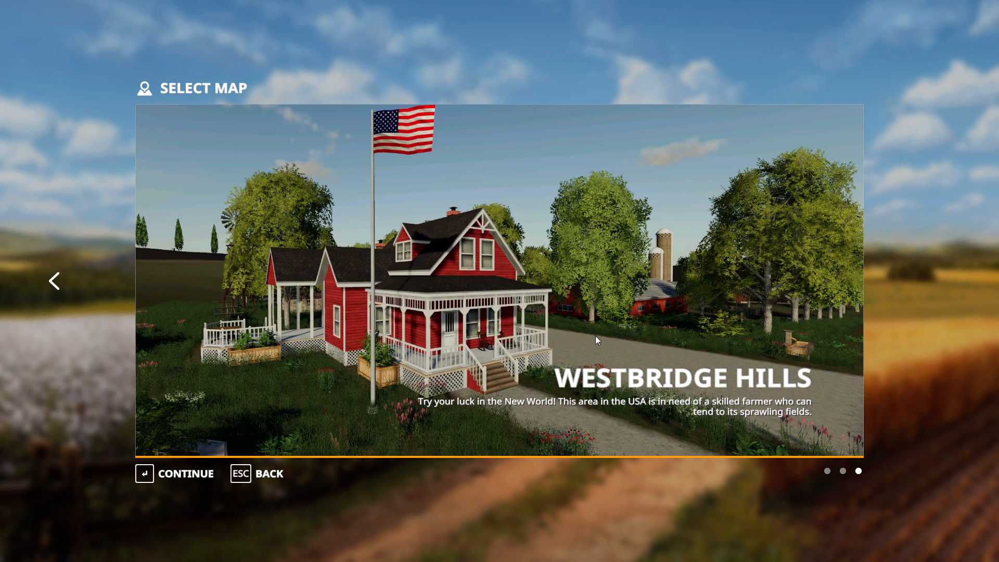
{"action": "left_click", "coordinate": [179, 477]}
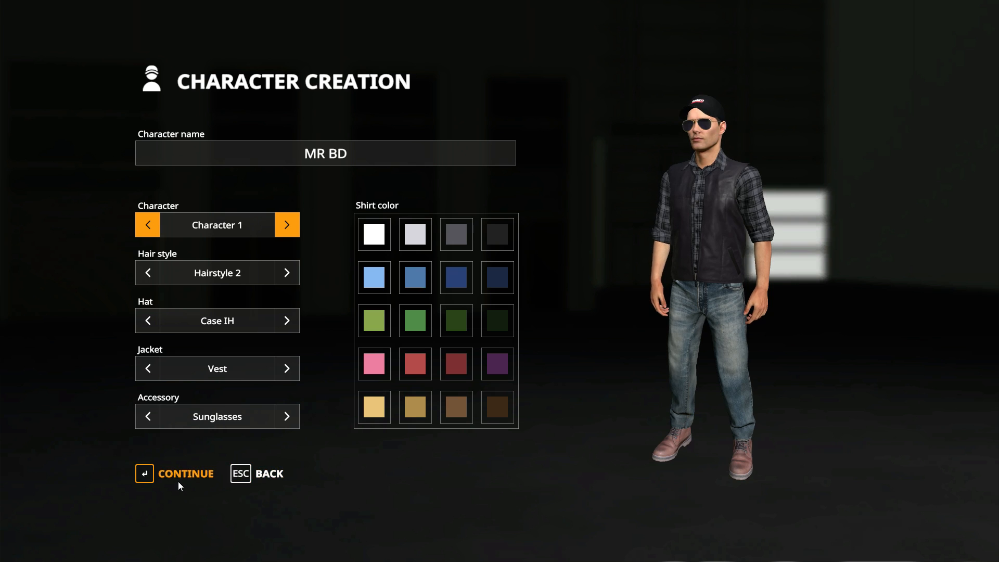
{"action": "left_click", "coordinate": [178, 482]}
{"action": "left_click", "coordinate": [181, 473]}
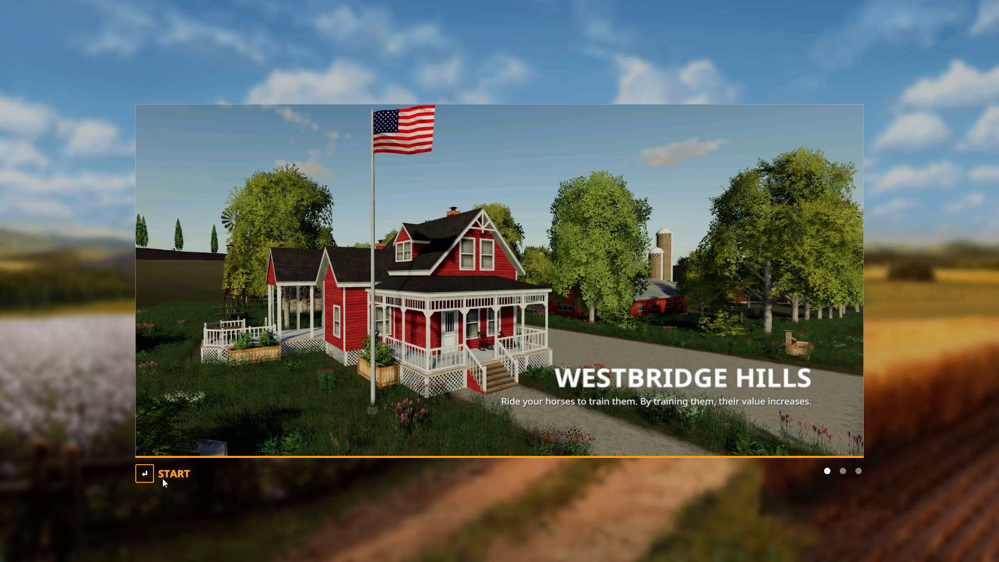
{"action": "left_click", "coordinate": [162, 478]}
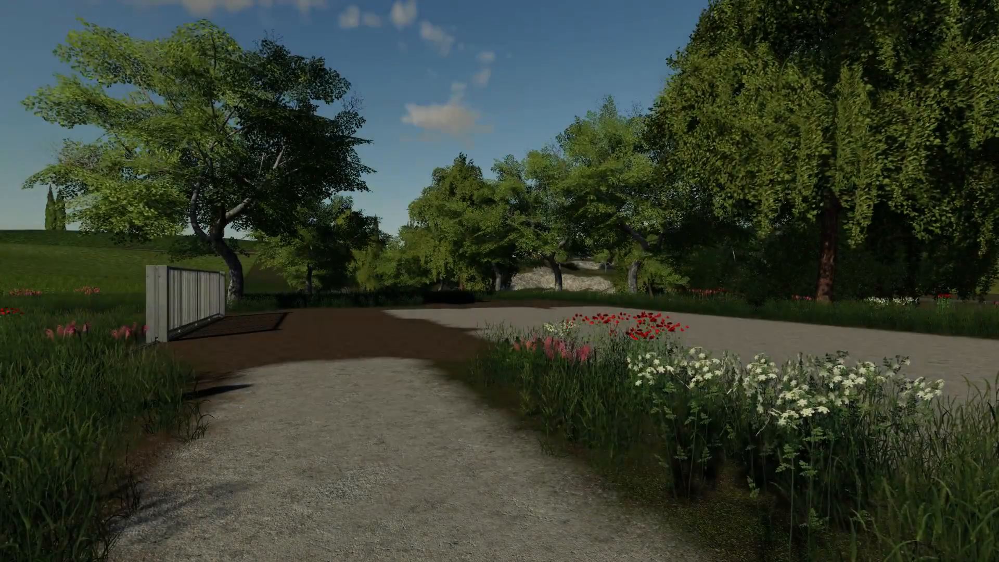
Show the controls help and trigger the dark metal gate across the gravel track
{"action": "left_click", "coordinate": [499, 280]}
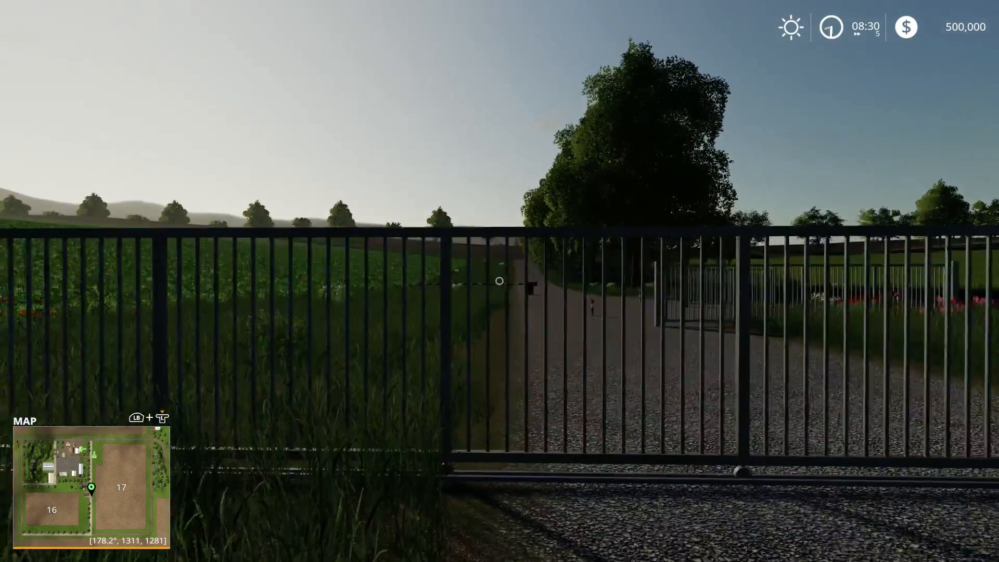
{"action": "key", "text": "F1"}
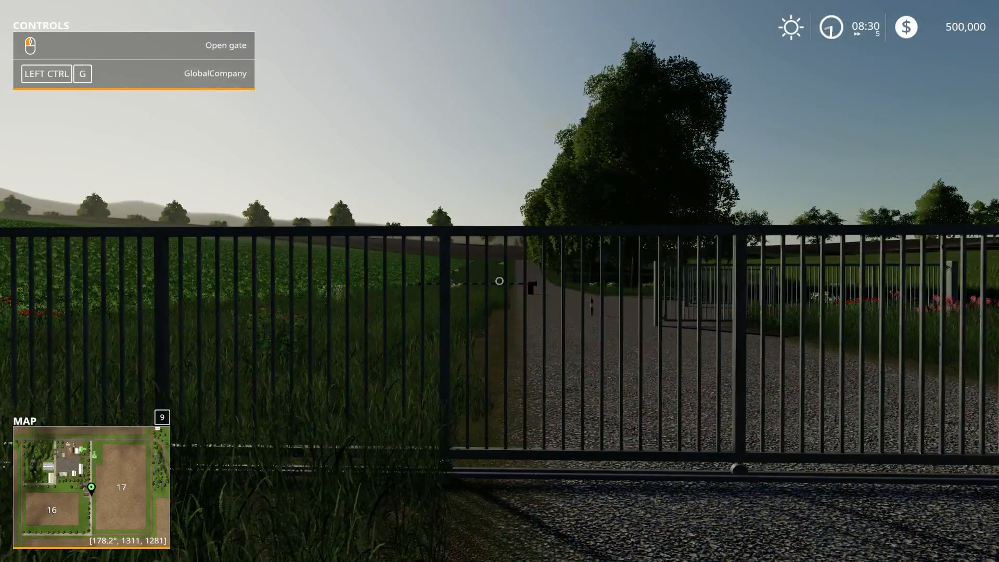
{"action": "left_click", "coordinate": [499, 281]}
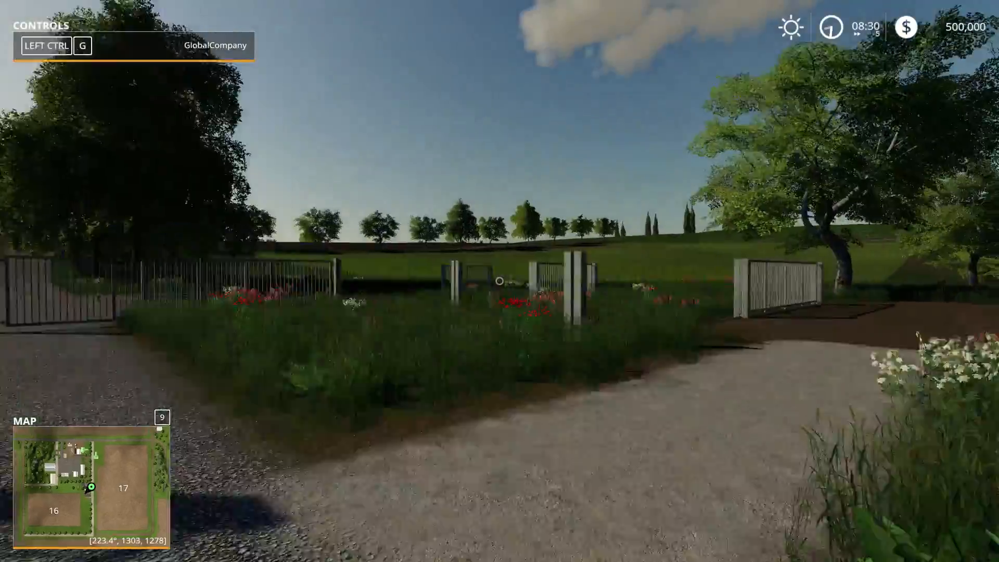
Walk to the long sliding gate on the dirt patch and test its opening and closing
{"action": "key", "text": "w"}
{"action": "key", "text": "d"}
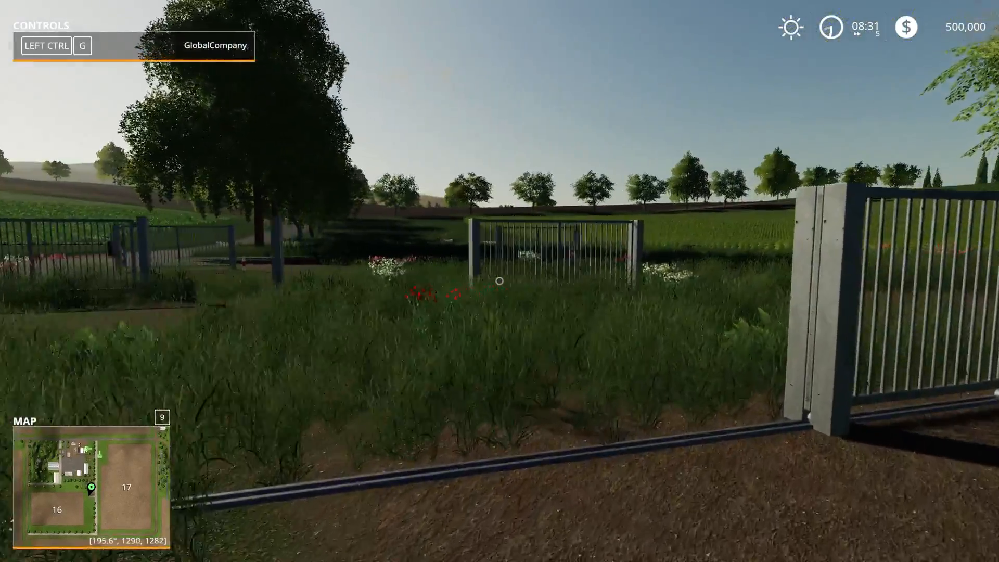
{"action": "key", "text": "d"}
{"action": "left_click", "coordinate": [500, 281]}
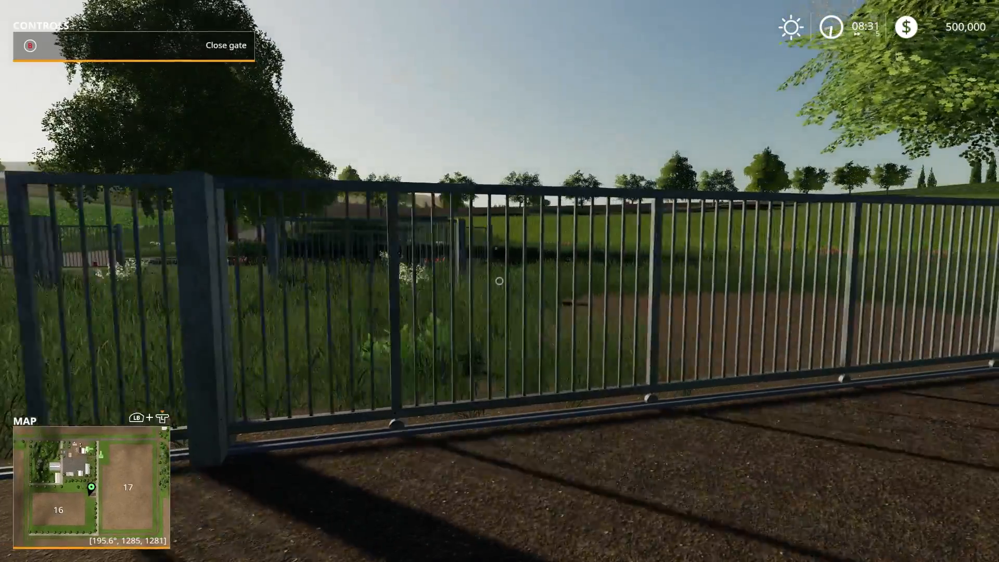
{"action": "key", "text": "b"}
Walk through the grass and test opening and closing the sliding gates standing there
{"action": "key", "text": "w"}
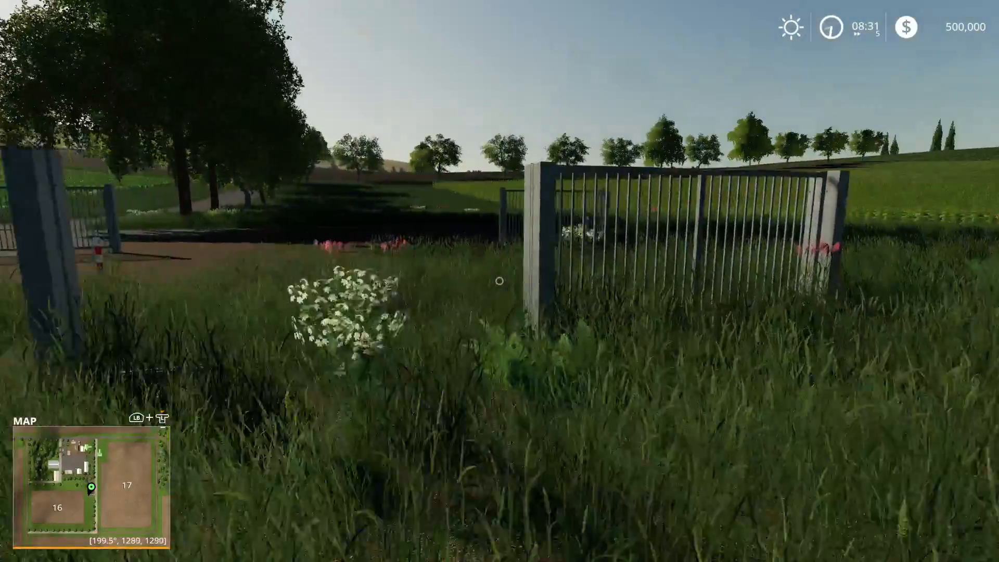
{"action": "key", "text": "s"}
{"action": "key", "text": "b"}
{"action": "key", "text": "b"}
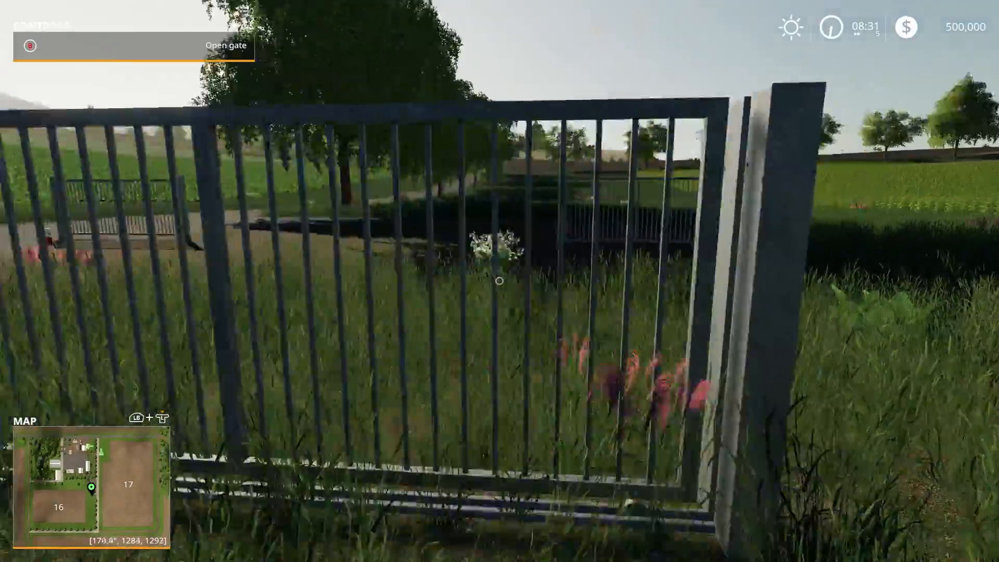
{"action": "key", "text": "a"}
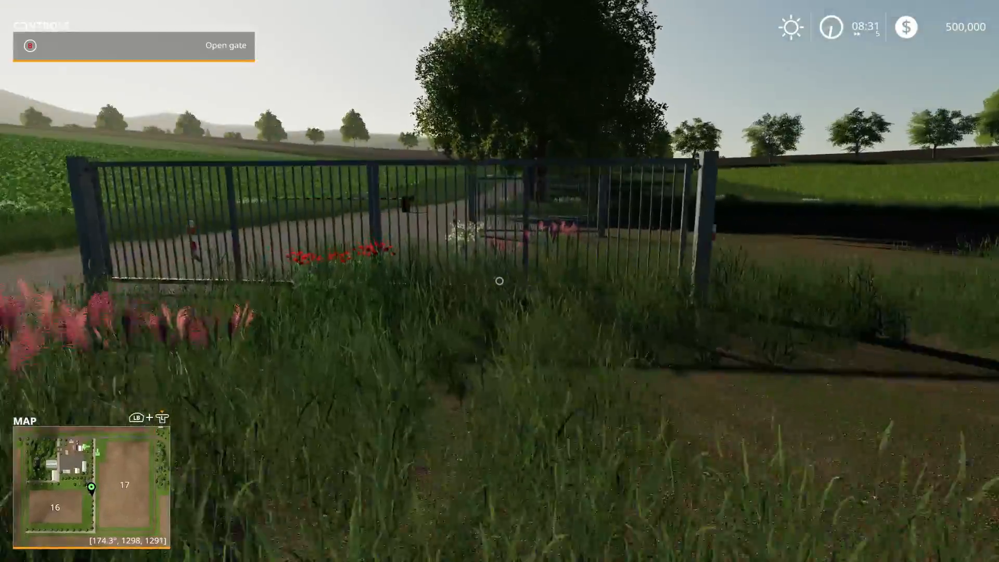
{"action": "key", "text": "b"}
{"action": "key", "text": "b"}
{"action": "key", "text": "a"}
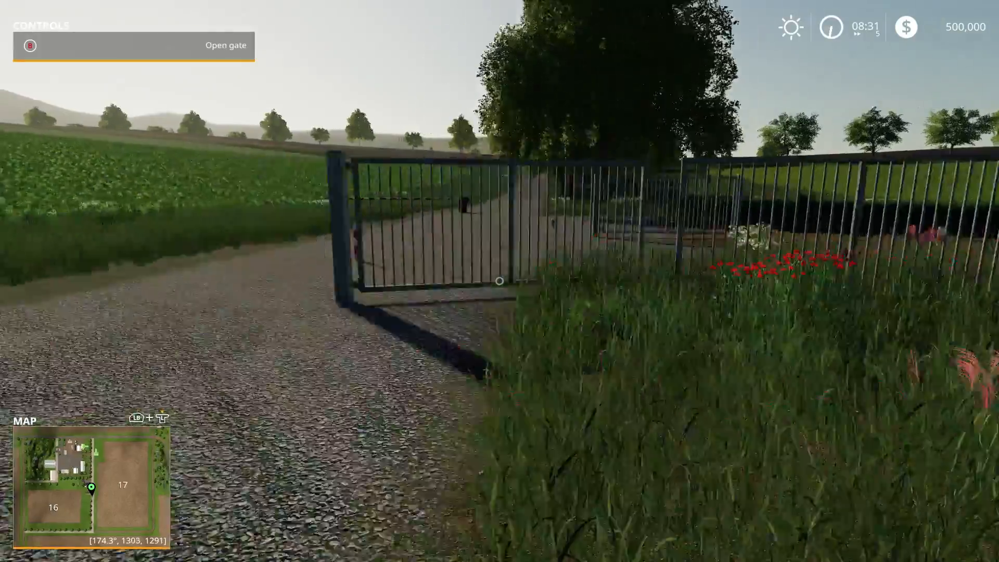
Test the swing gates beside the gravel road by triggering each one from close up
{"action": "key", "text": "w"}
{"action": "key", "text": "b"}
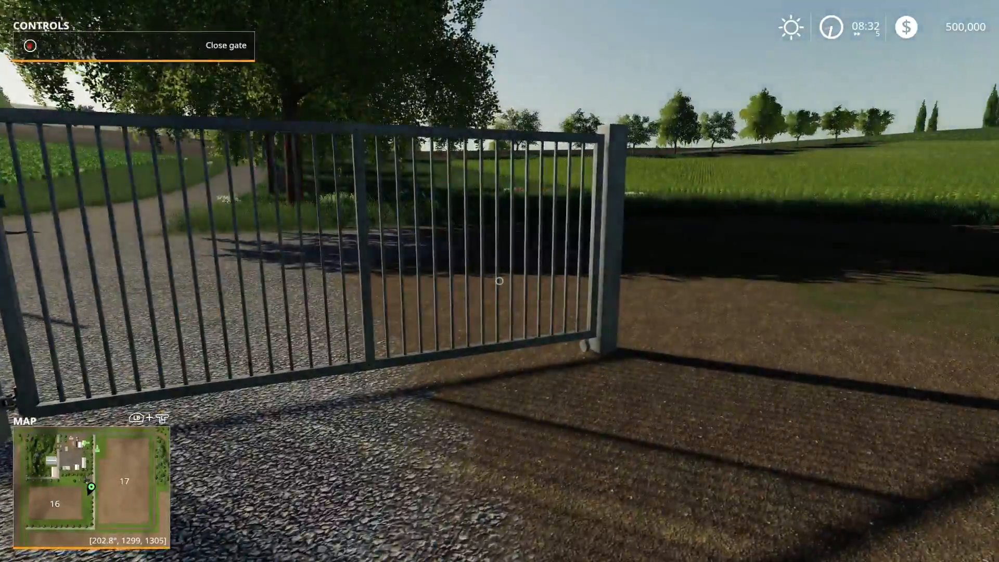
{"action": "key", "text": "s"}
{"action": "key", "text": "w"}
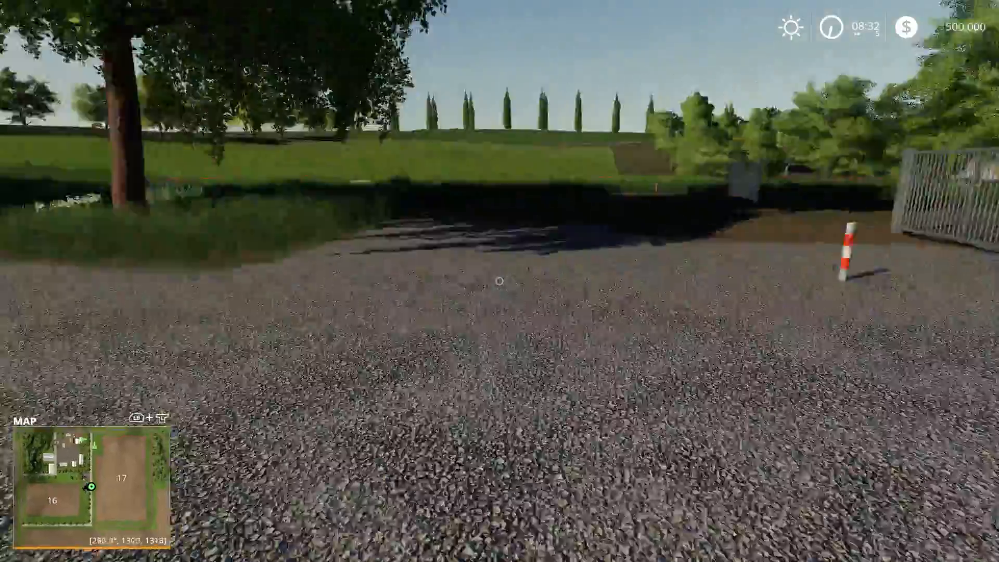
{"action": "key", "text": "a"}
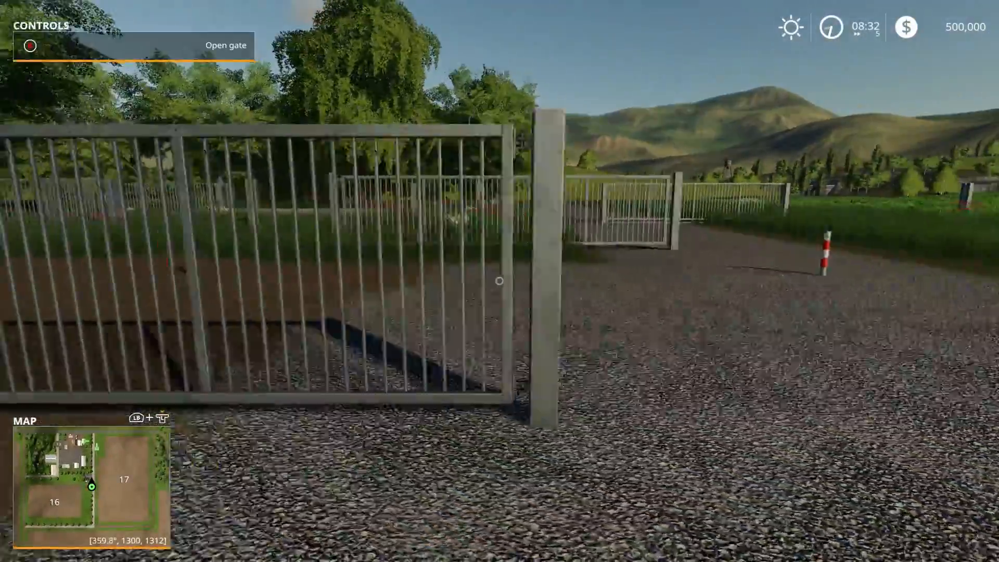
{"action": "key", "text": "b"}
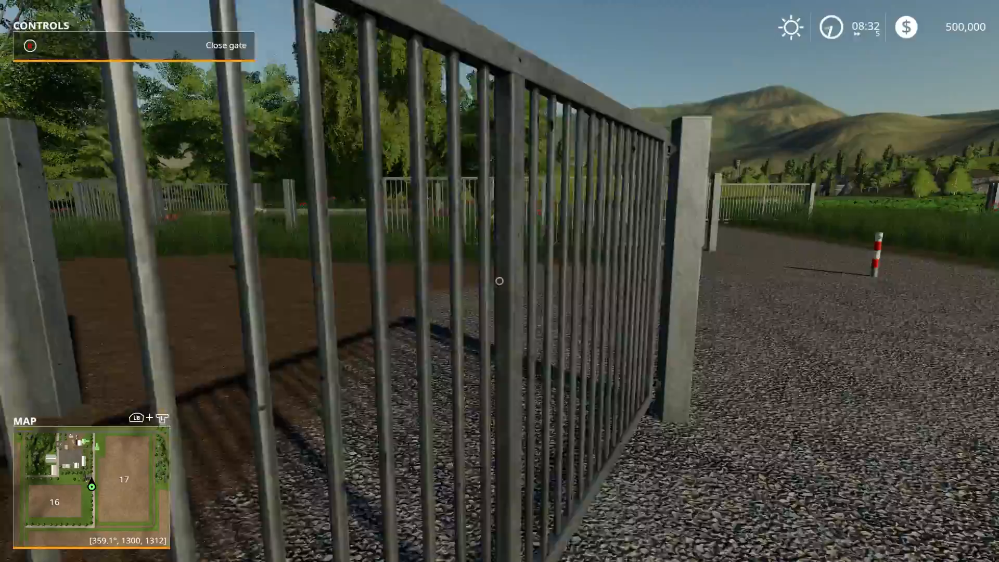
Trigger the swing gate on the shaded dirt, return to the gravel path and show the controls help
{"action": "key", "text": "s"}
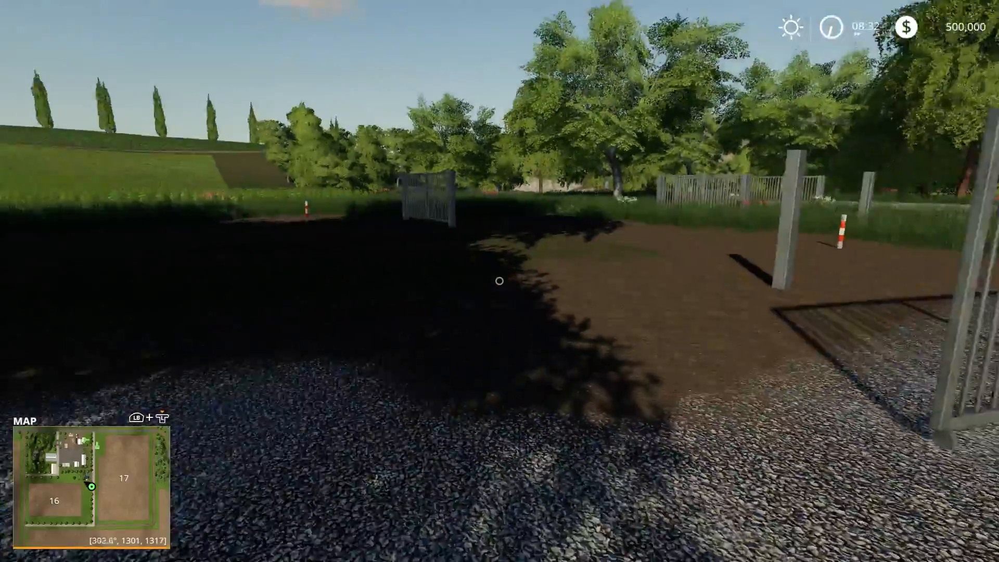
{"action": "key", "text": "w"}
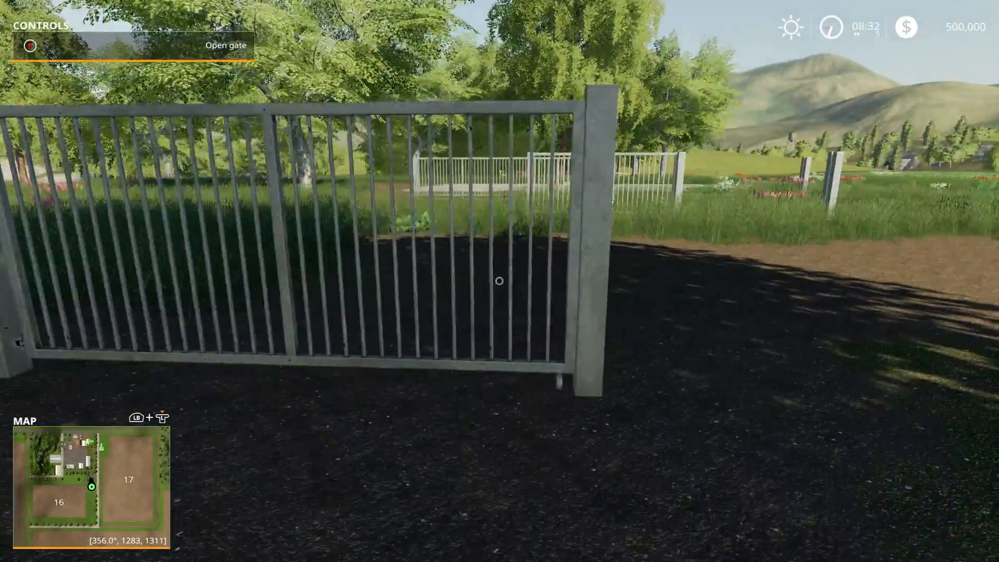
{"action": "key", "text": "b"}
{"action": "key", "text": "s"}
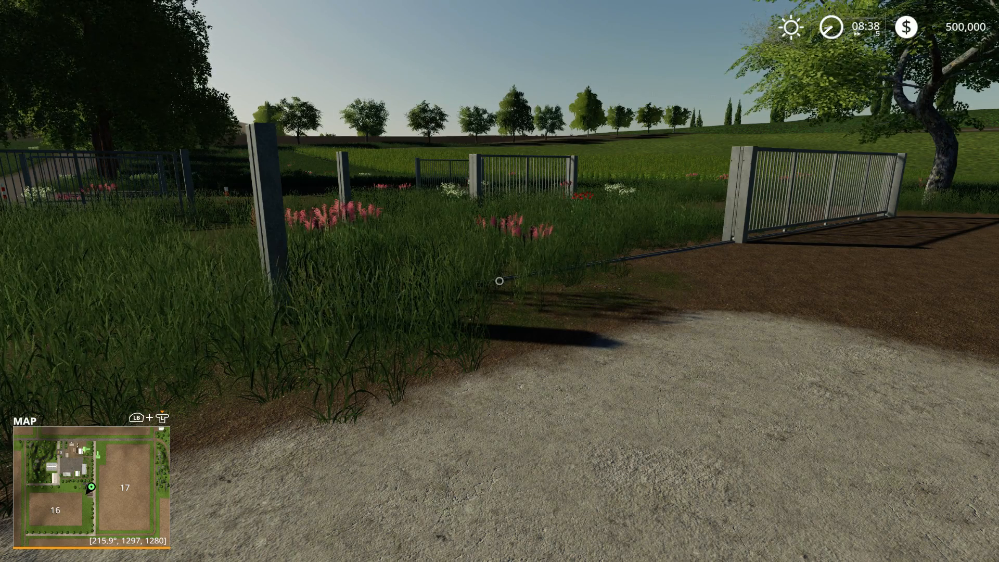
{"action": "key", "text": "F1"}
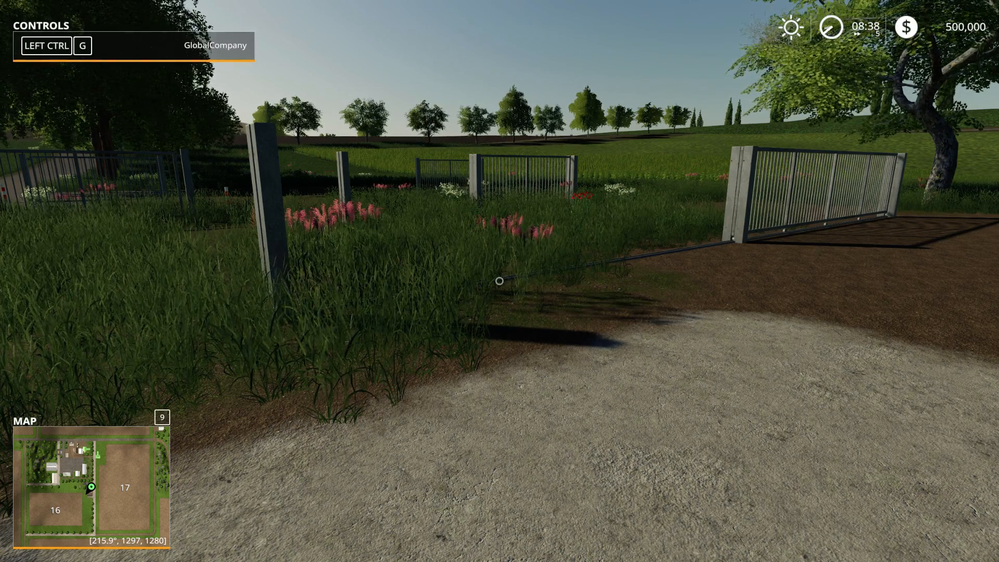